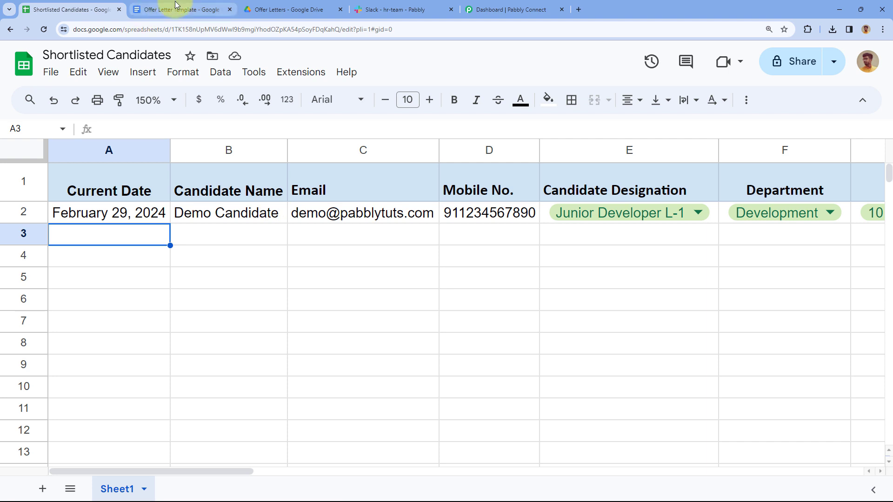
Switch to the Offer Letter Template document and scroll down to its {{Current_Date}} and {{Candidate_Name}} placeholders
left_click(189, 5)
scroll(341, 203, "down", 2)
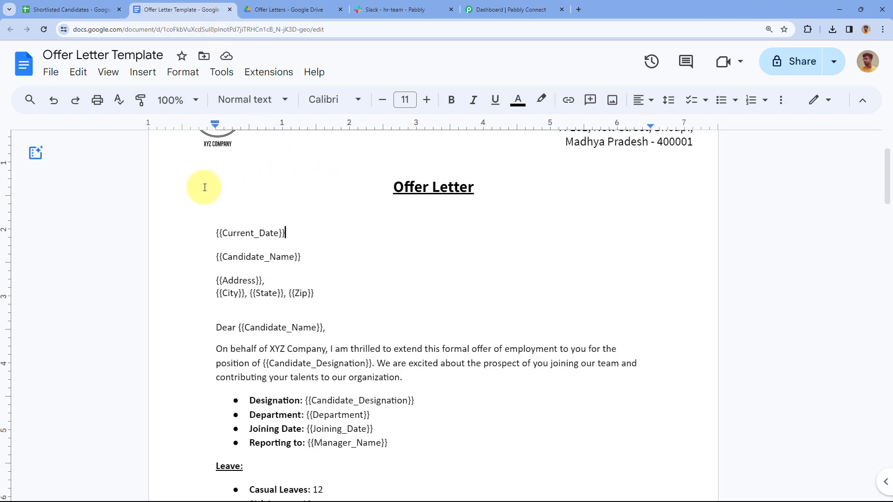
Check the empty Offer Letters Drive folder and Slack #hr-team, dismiss the microphone prompt, and return to the sheet
left_click(278, 10)
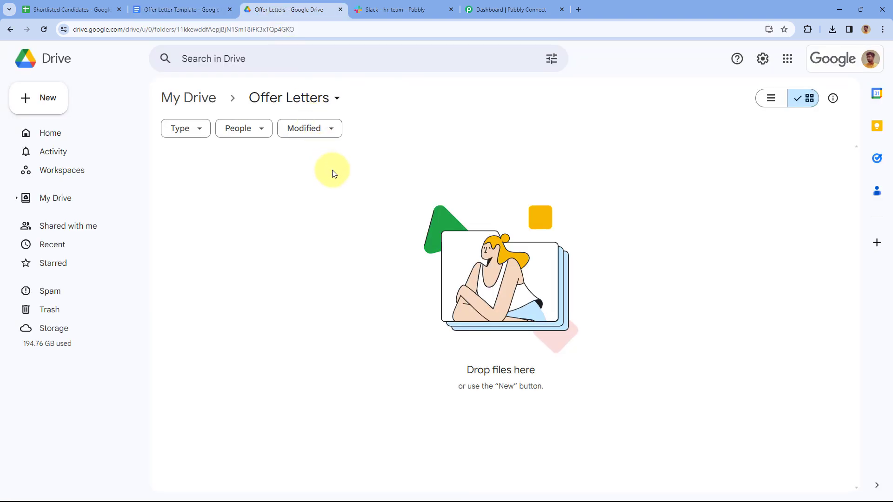
left_click(370, 10)
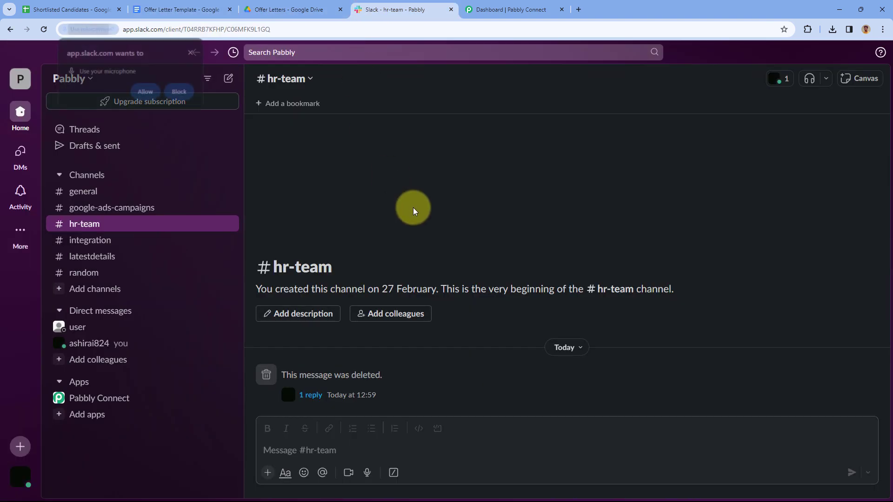
left_click(192, 52)
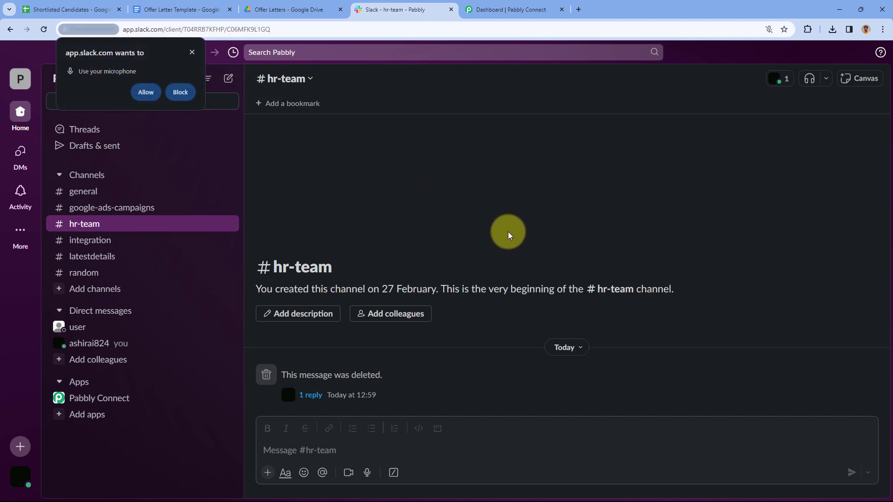
left_click(192, 52)
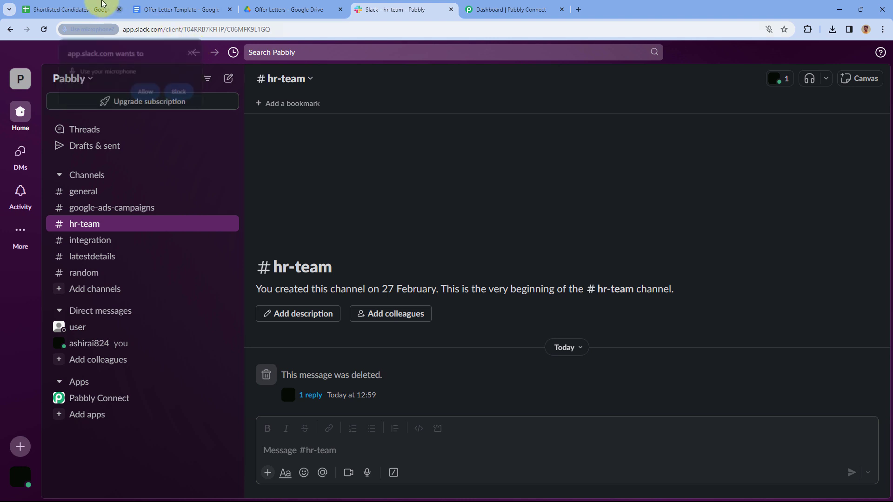
left_click(70, 10)
scroll(728, 251, "right", 5)
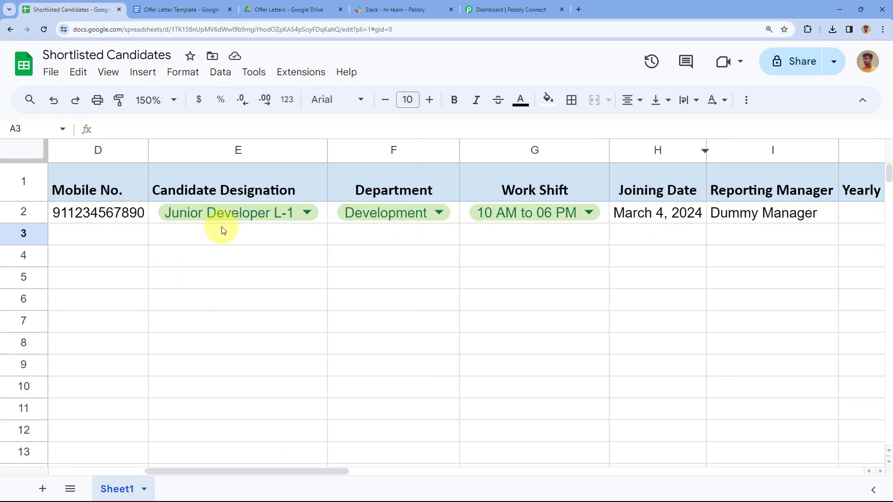
scroll(213, 228, "left", 5)
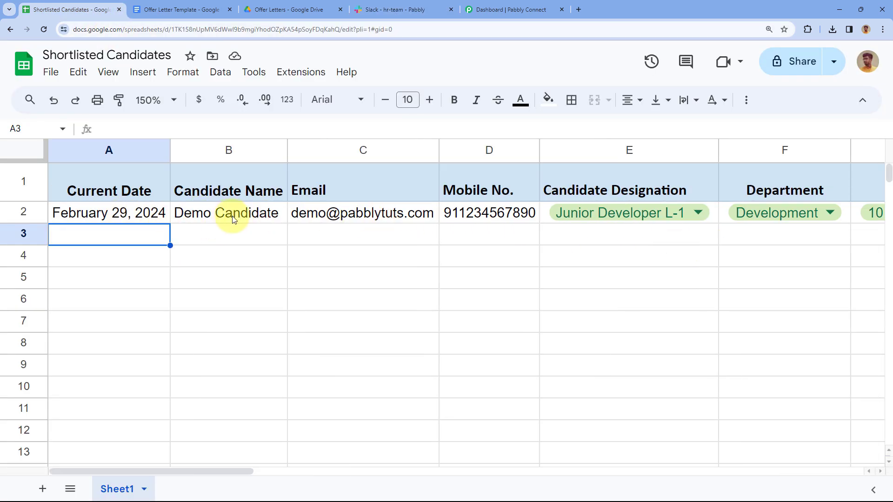
scroll(651, 218, "right", 5)
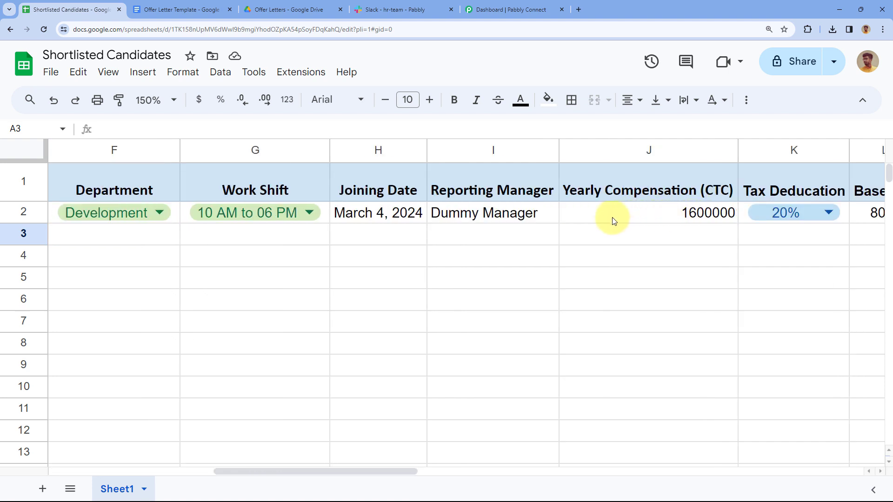
scroll(637, 220, "right", 2)
scroll(578, 226, "down", 1)
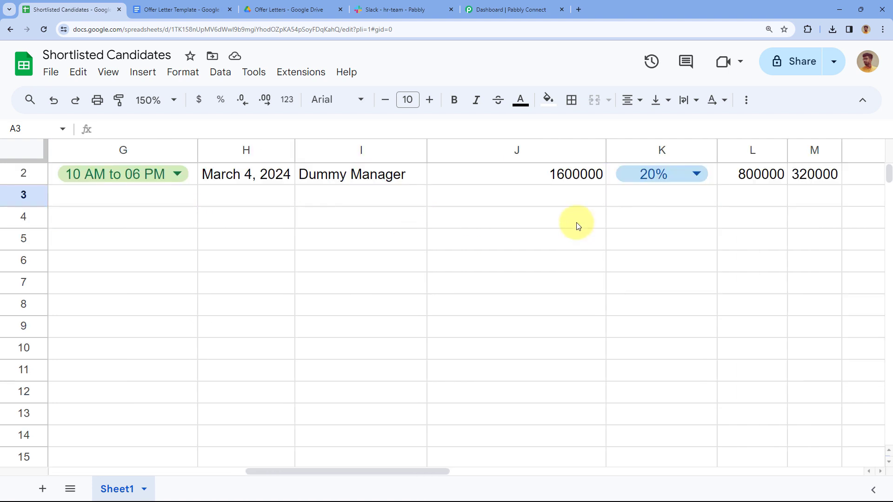
scroll(554, 225, "right", 3)
scroll(511, 221, "up", 1)
left_click_drag(392, 214, 757, 219)
scroll(783, 214, "right", 2)
left_click(742, 235)
scroll(742, 235, "right", 6)
scroll(558, 228, "right", 1)
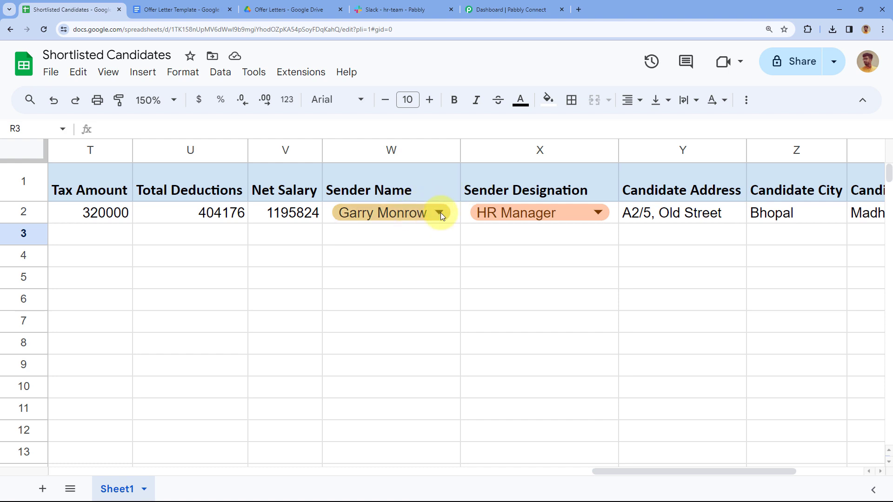
left_click(196, 9)
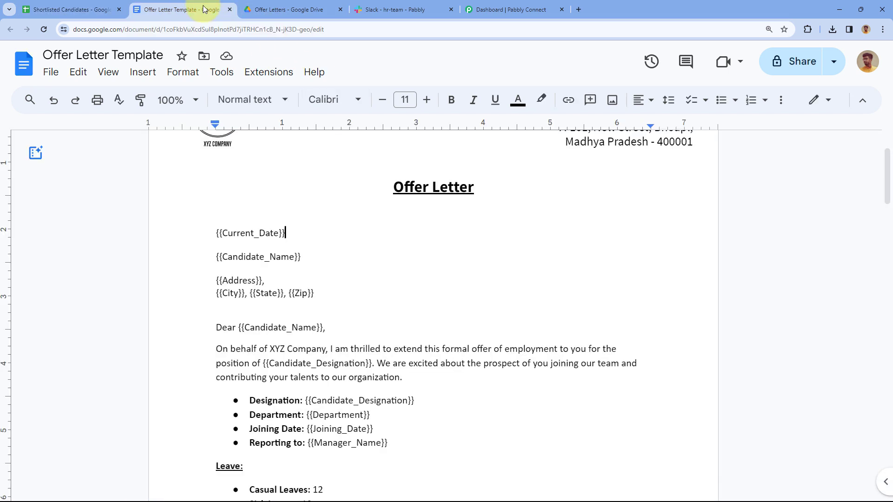
scroll(374, 318, "down", 20)
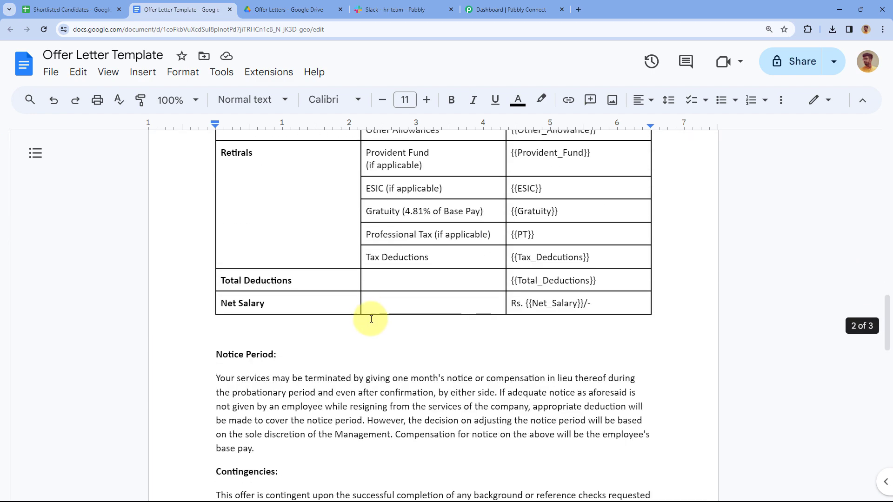
scroll(325, 312, "down", 9)
scroll(326, 230, "up", 2)
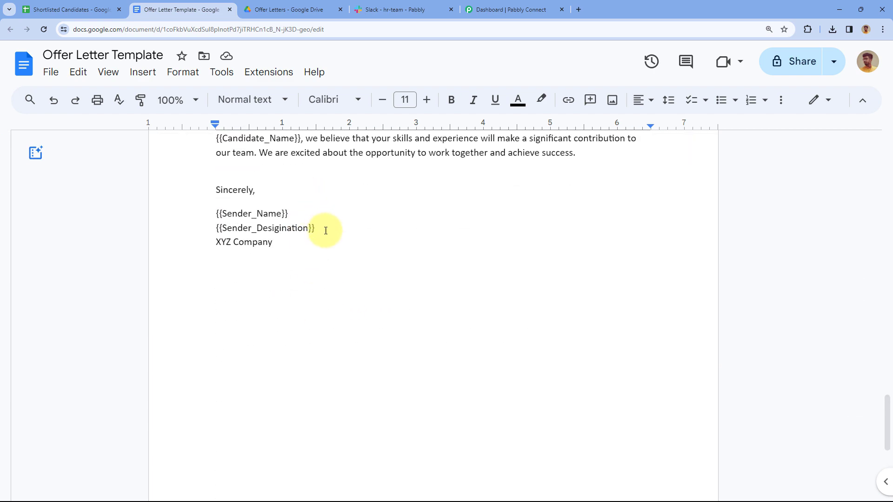
left_click_drag(323, 229, 216, 210)
left_click(345, 225)
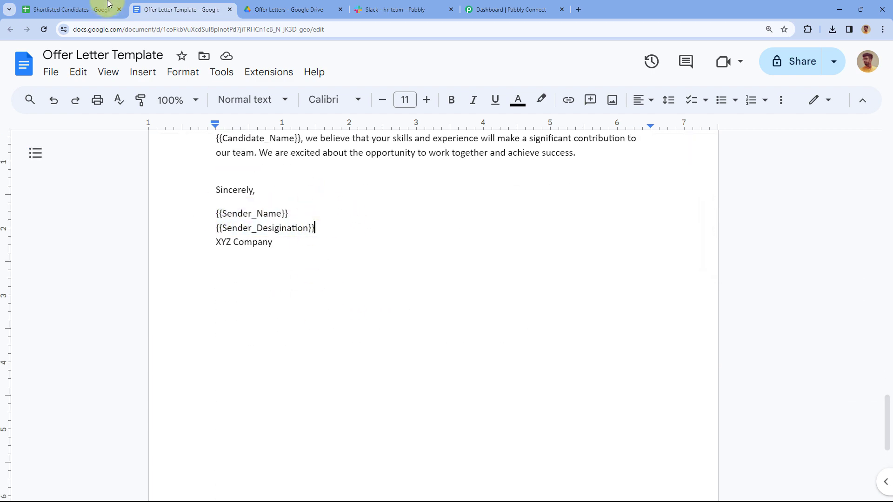
left_click(70, 10)
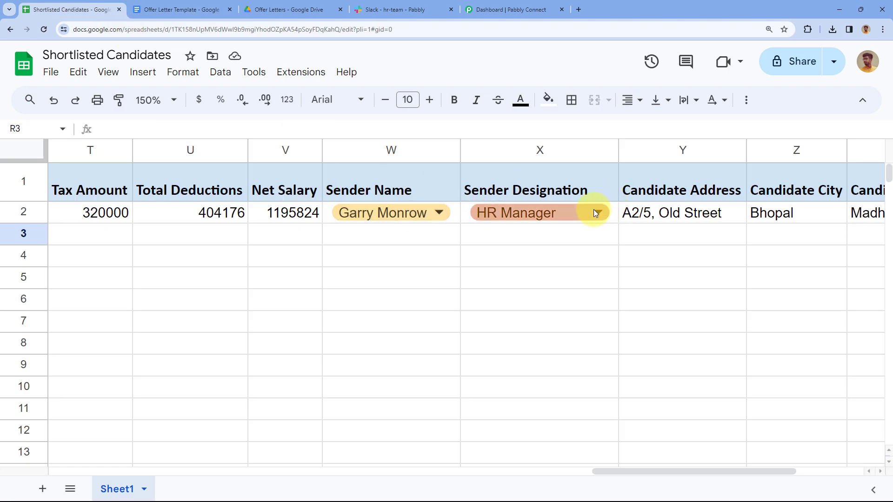
Set row 2's Status in cell AC2 to Generate, then view the Offer Letters Drive folder
scroll(460, 210, "right", 3)
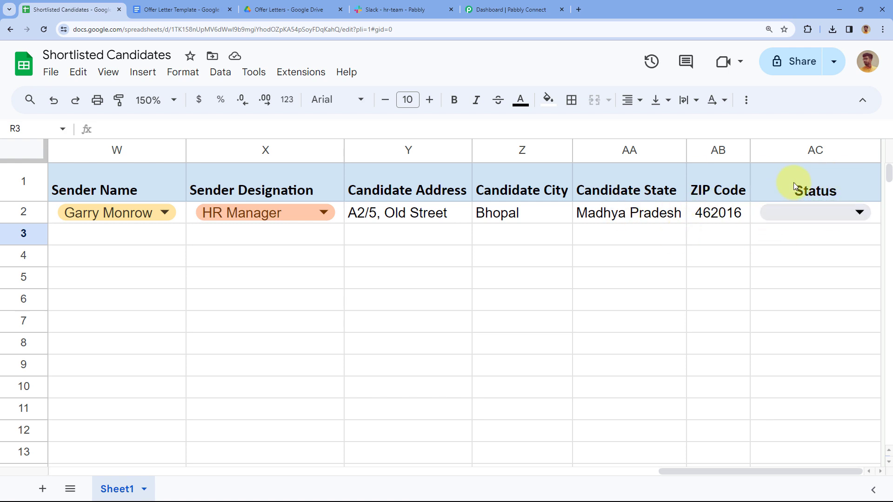
left_click(830, 215)
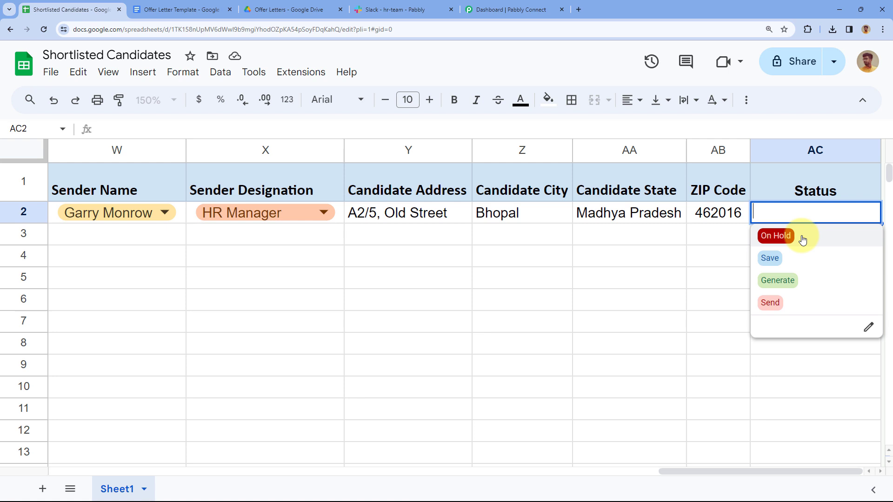
left_click(801, 280)
left_click(718, 235)
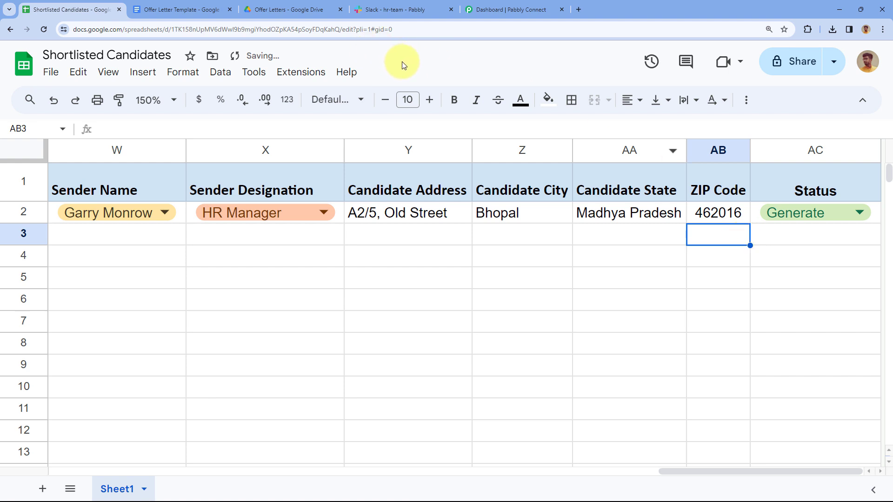
left_click(296, 7)
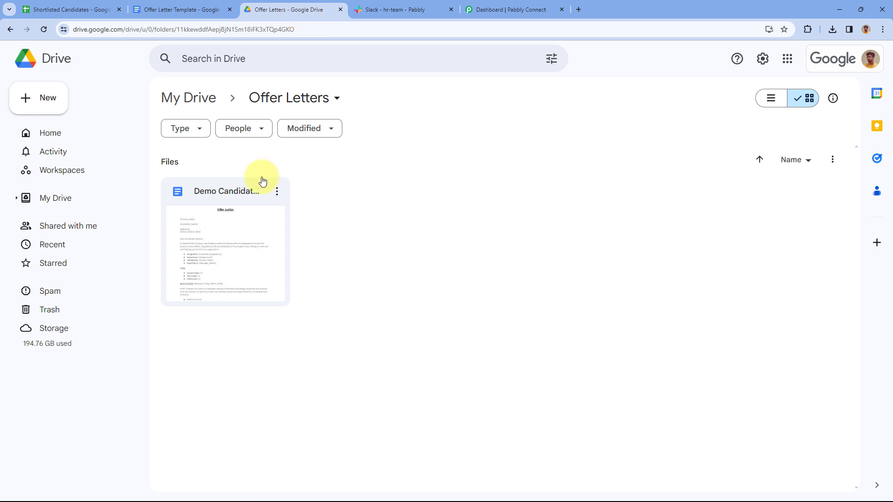
Open the generated Demo Candidate - Offer Letter and check the filled-in candidate name
left_click(222, 193)
double_click(222, 192)
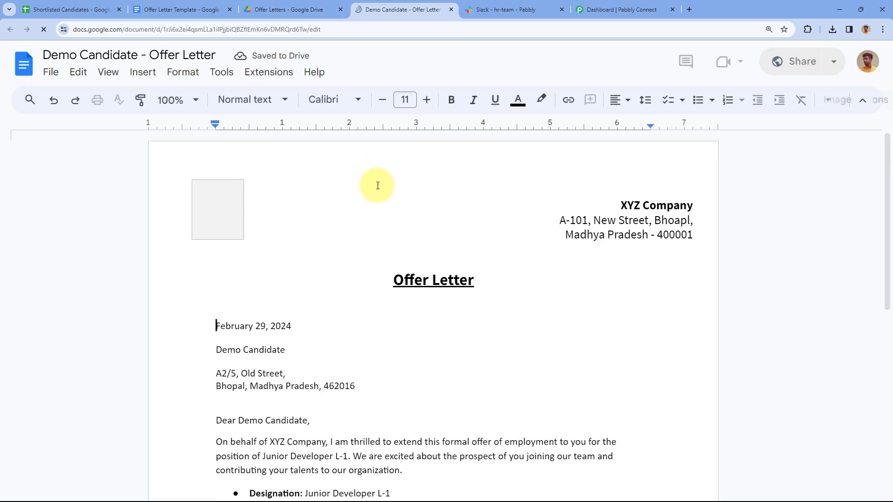
scroll(372, 186, "down", 3)
left_click_drag(305, 212, 213, 213)
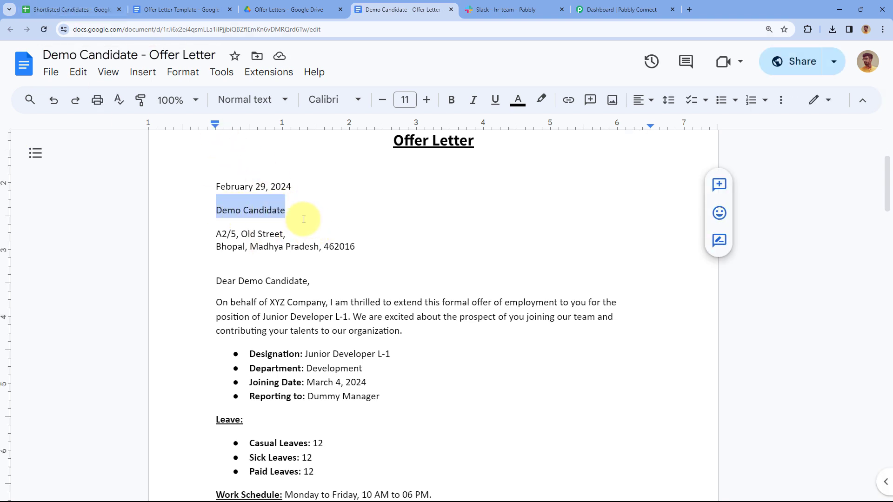
Compare it with the Offer Letter Template's {{Current_Date}} placeholder
left_click(182, 9)
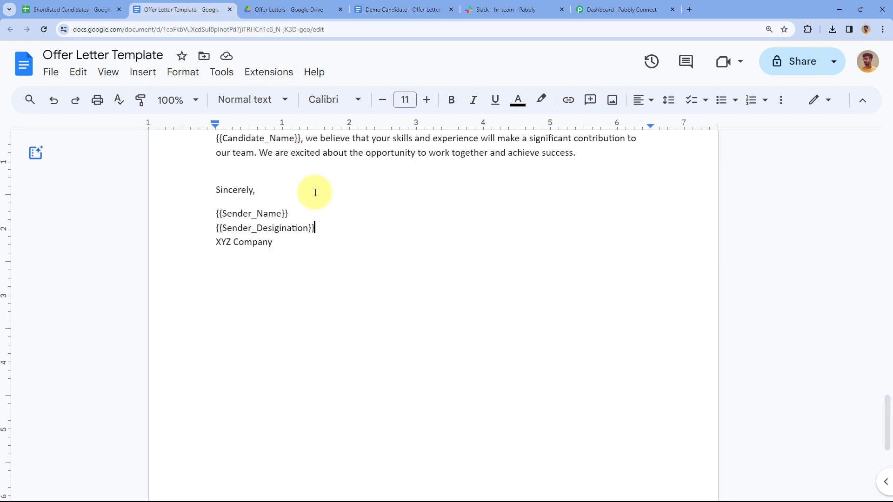
scroll(334, 235, "up", 15)
scroll(338, 240, "up", 20)
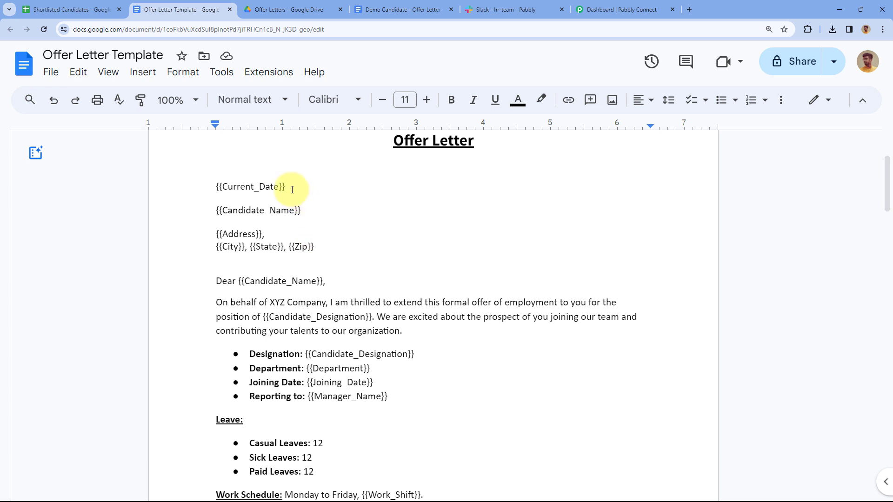
left_click_drag(285, 186, 205, 185)
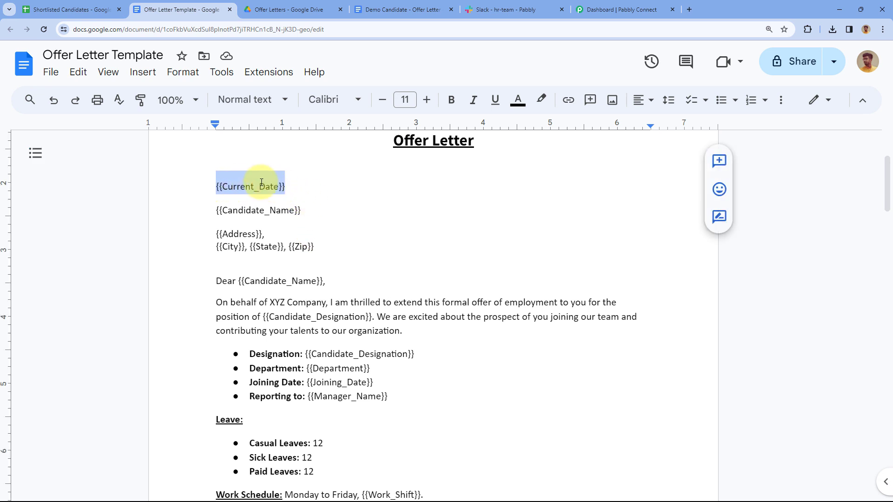
left_click(301, 187)
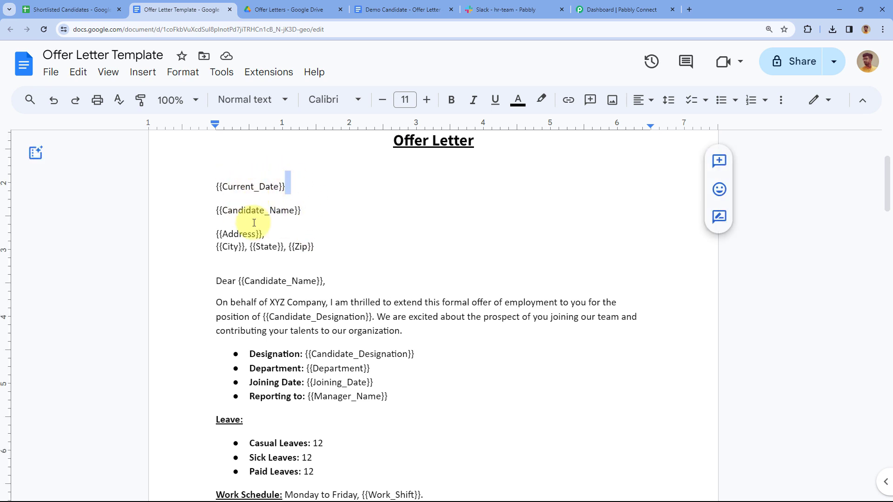
Cross-check the sheet, then review the letter's filled-in address lines and body before going to Slack
left_click(100, 6)
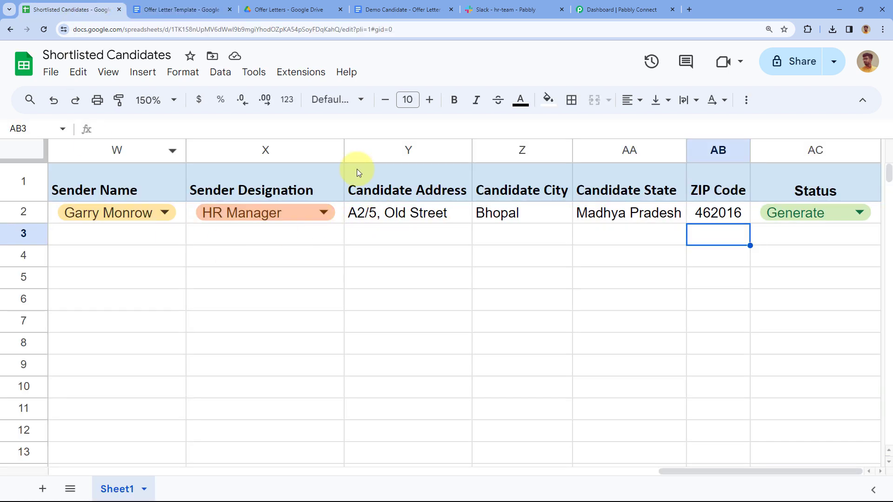
left_click(400, 9)
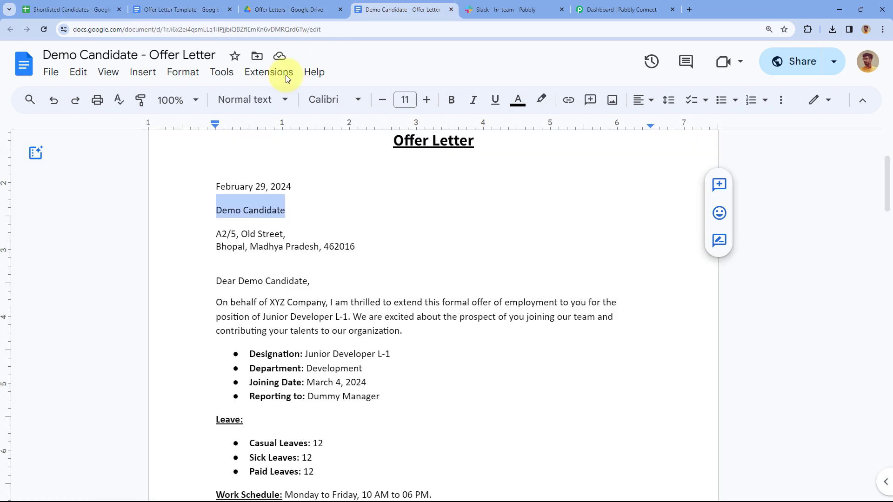
left_click(285, 210)
left_click_drag(355, 247, 214, 234)
left_click(251, 259)
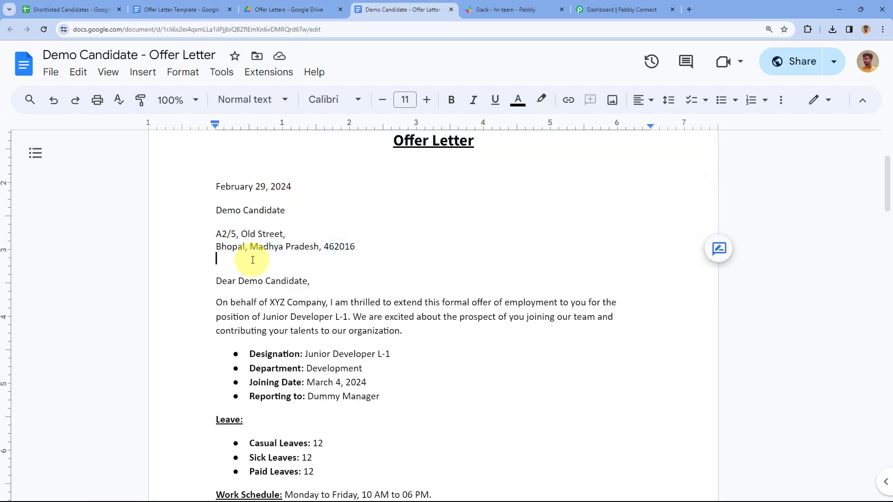
scroll(348, 301, "down", 1)
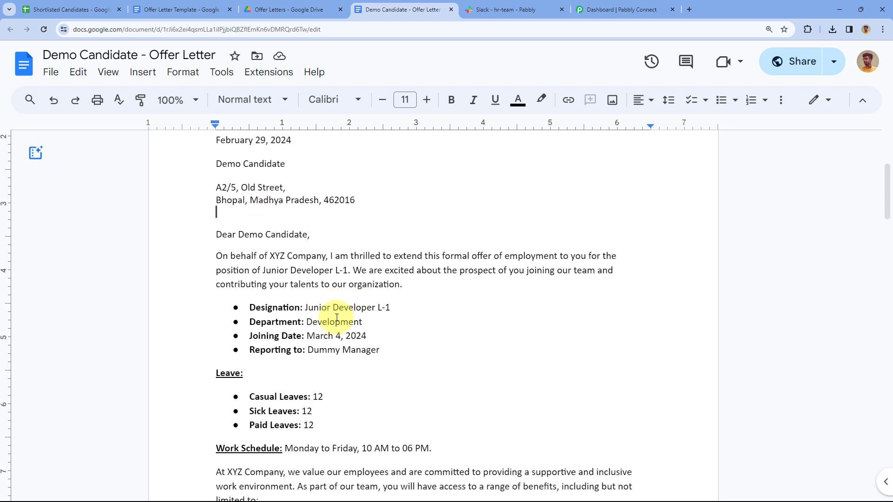
scroll(348, 309, "down", 4)
scroll(355, 305, "down", 3)
scroll(357, 214, "up", 5)
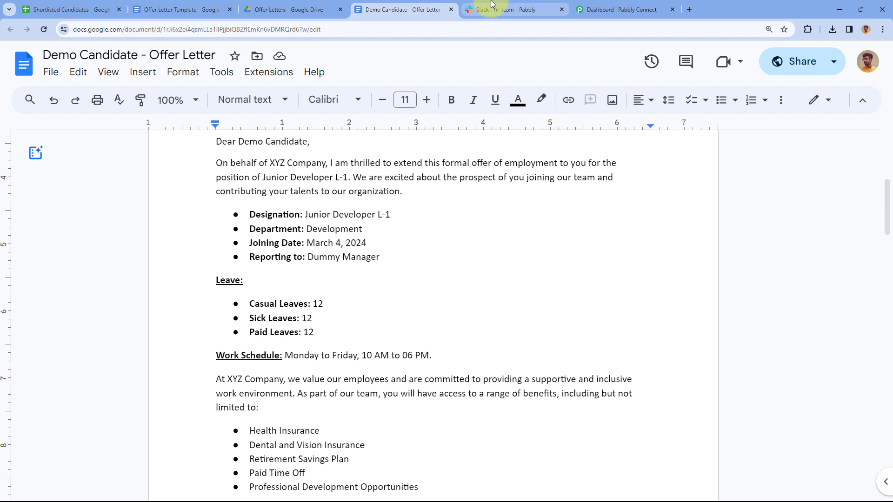
left_click(492, 6)
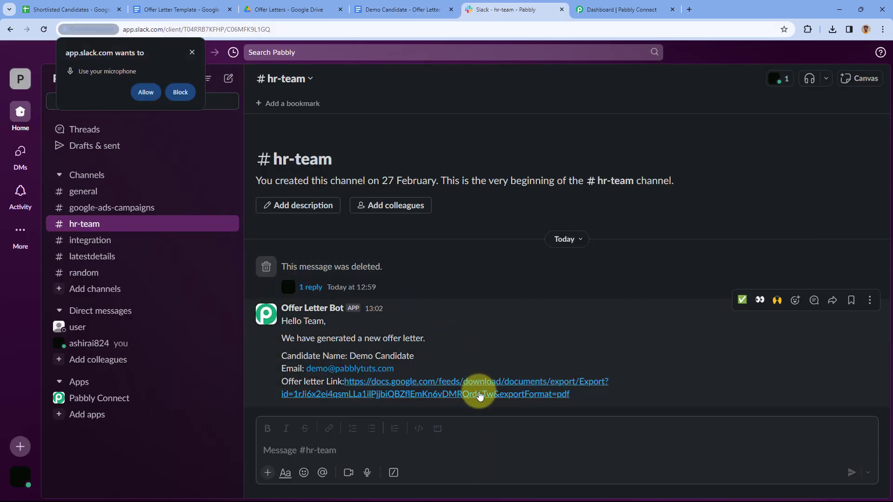
Open the bot message's offer letter link as a 3-page PDF, then close the Demo Candidate doc
left_click(480, 394)
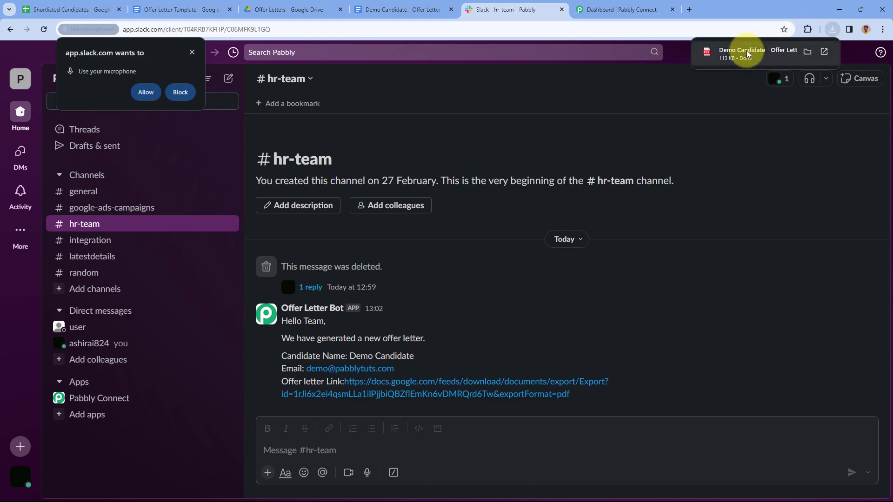
left_click(744, 51)
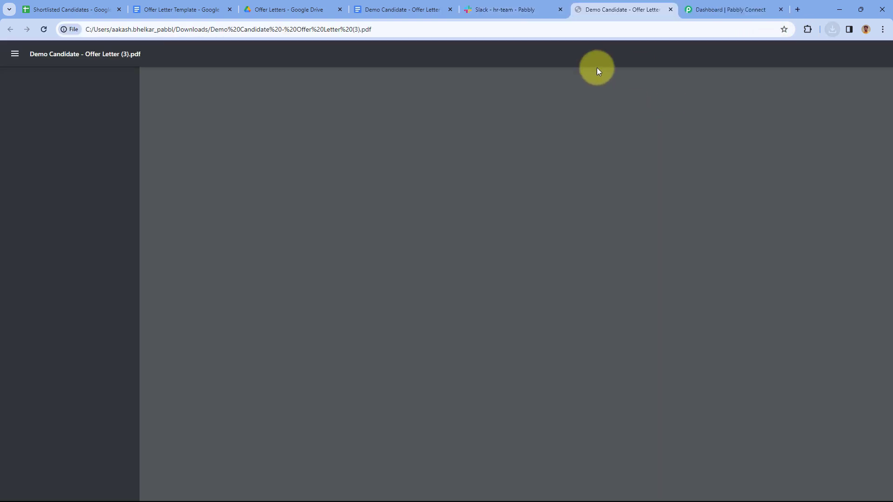
scroll(582, 193, "down", 3)
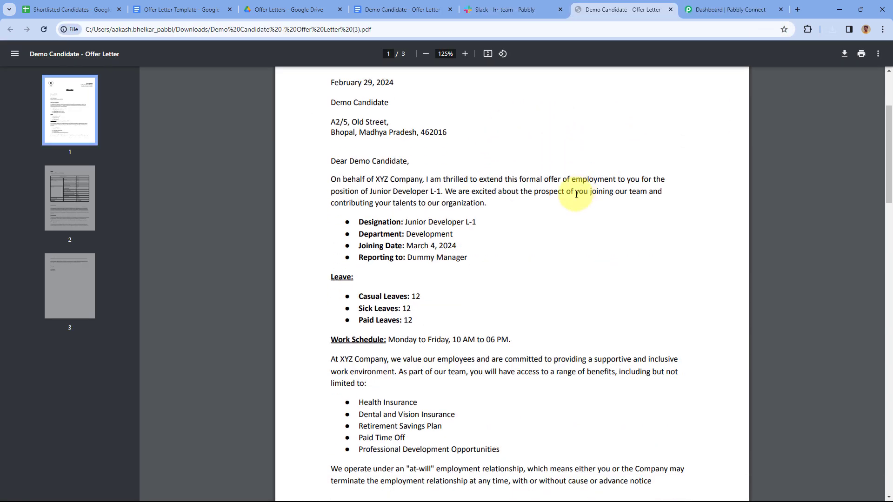
left_click(72, 10)
left_click(450, 10)
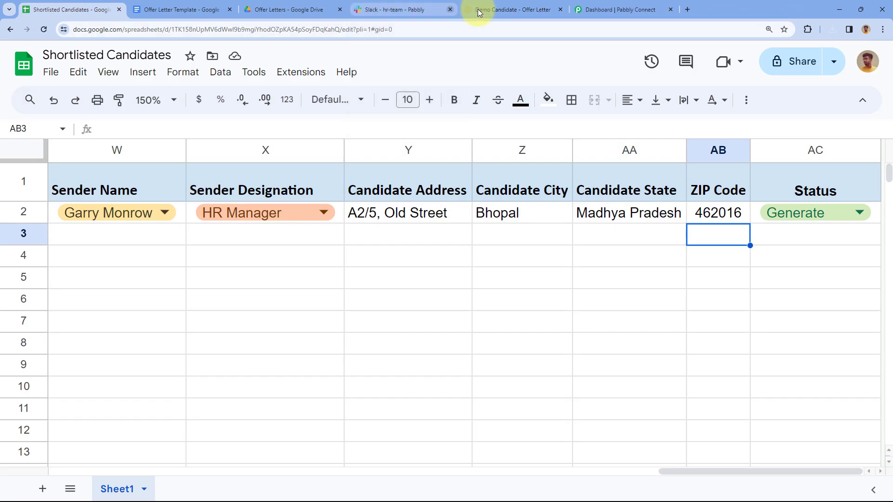
Close the offer-letter PDF, scroll the sheet back to column A, and go to the Pabbly Connect dashboard
left_click(560, 9)
scroll(408, 237, "left", 6)
scroll(408, 241, "left", 6)
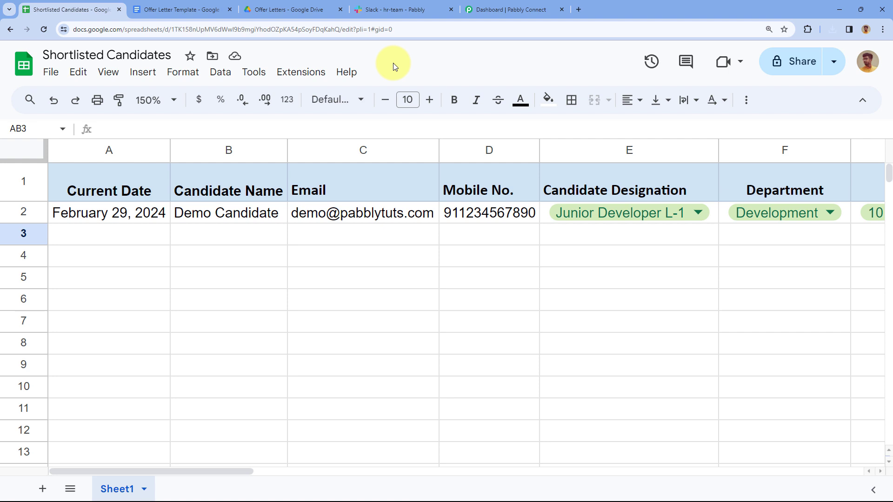
key("ctrl+5")
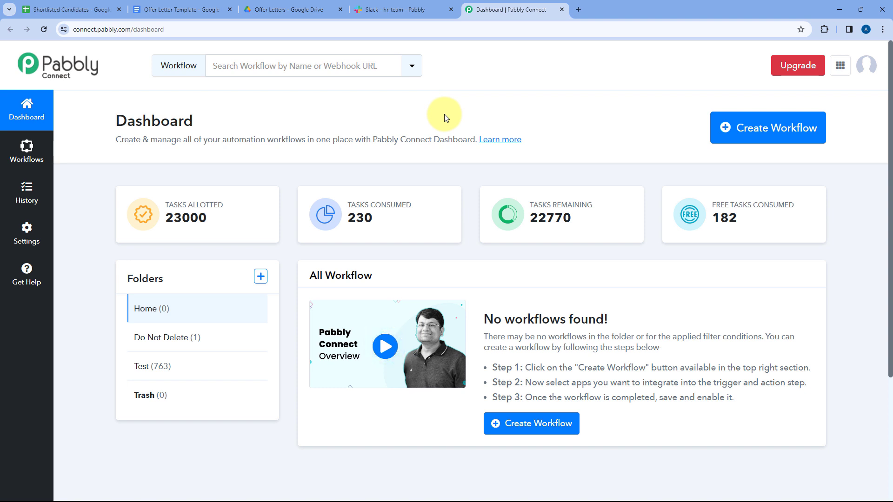
left_click(96, 9)
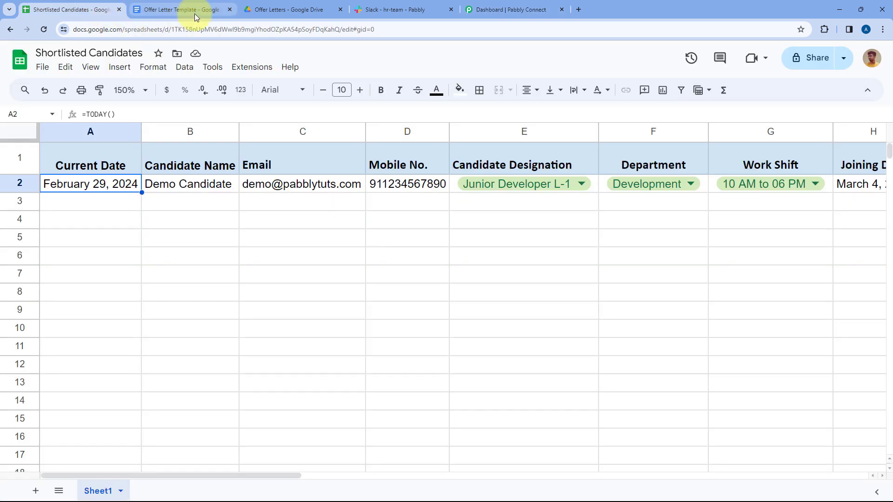
left_click(193, 13)
left_click(275, 11)
left_click(390, 10)
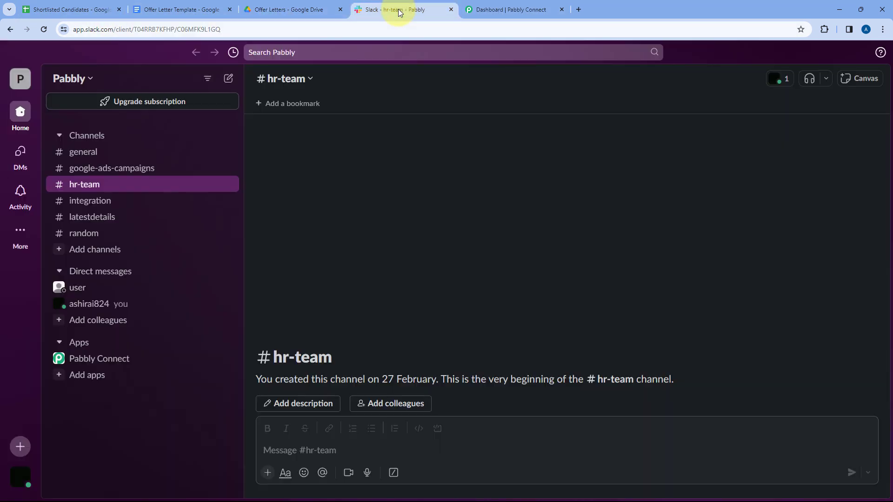
left_click(513, 9)
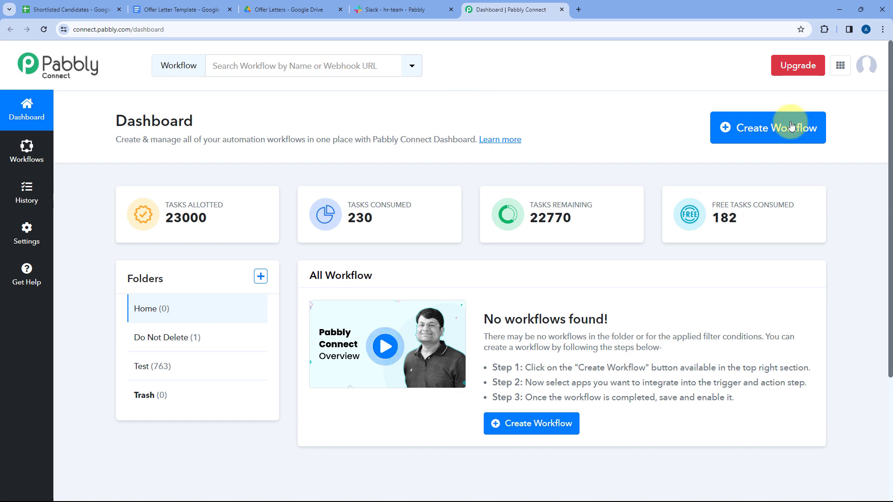
Create a workflow named 'Automatically Generate Offer Letter' in the Home folder
left_click(765, 135)
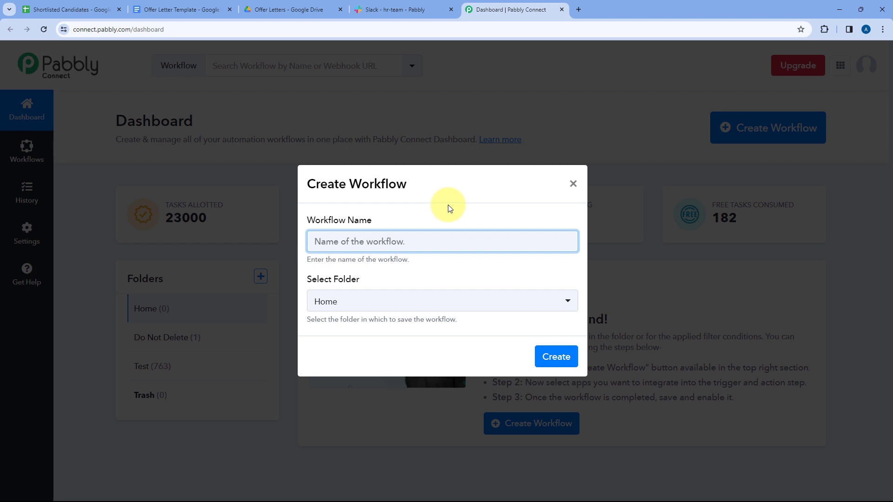
type("Automatically Generate Offer Letter")
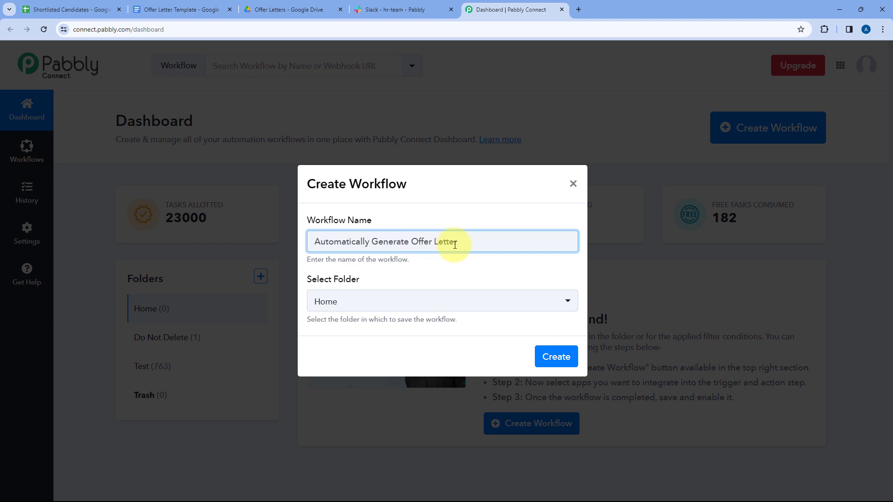
left_click(431, 306)
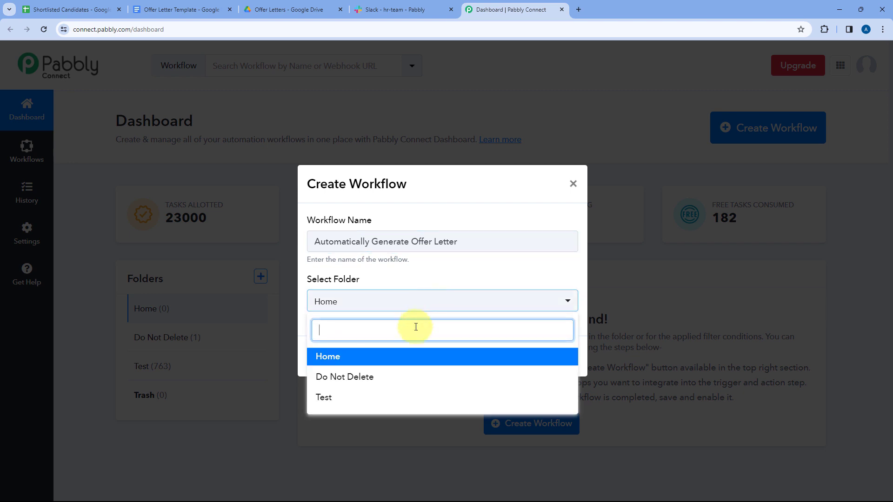
left_click(407, 356)
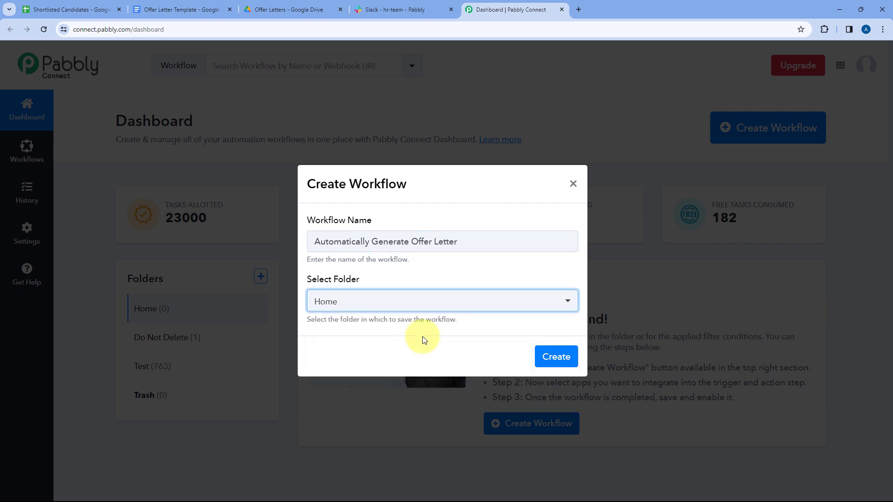
left_click(555, 357)
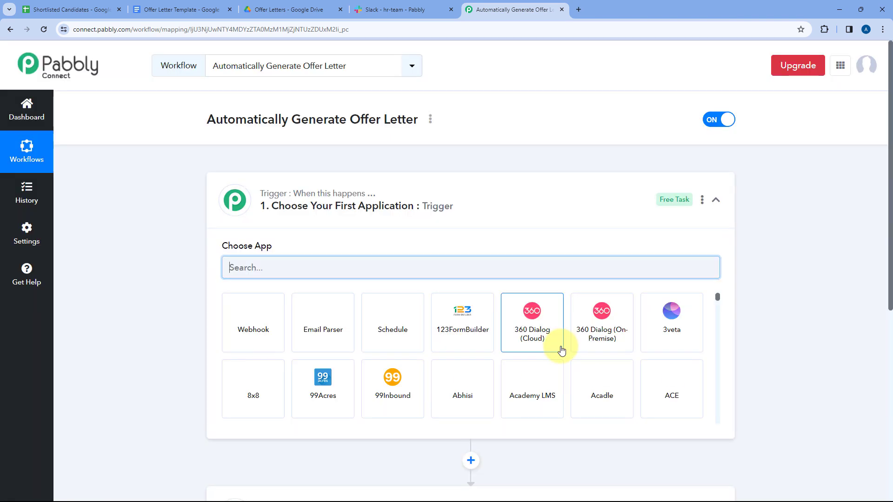
Collapse and re-expand the Trigger step, scroll through the workflow, then return to the Shortlisted Candidates sheet
left_click(447, 223)
mouse_move(297, 193)
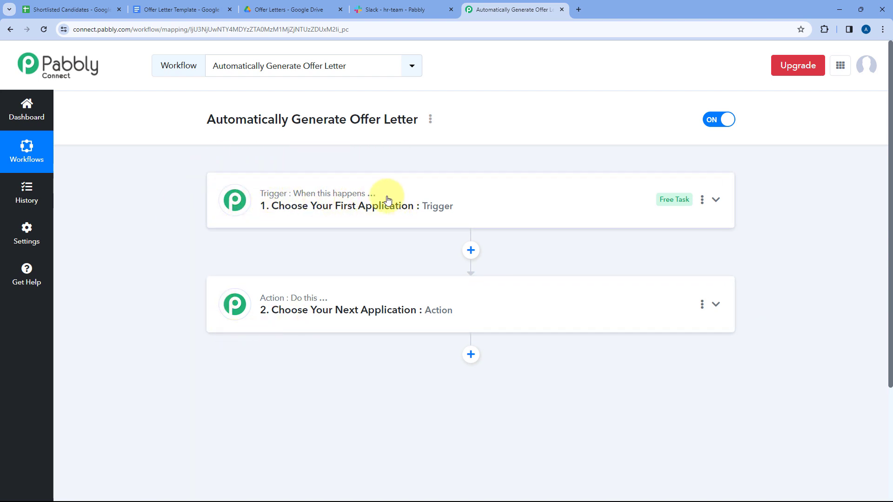
mouse_move(325, 303)
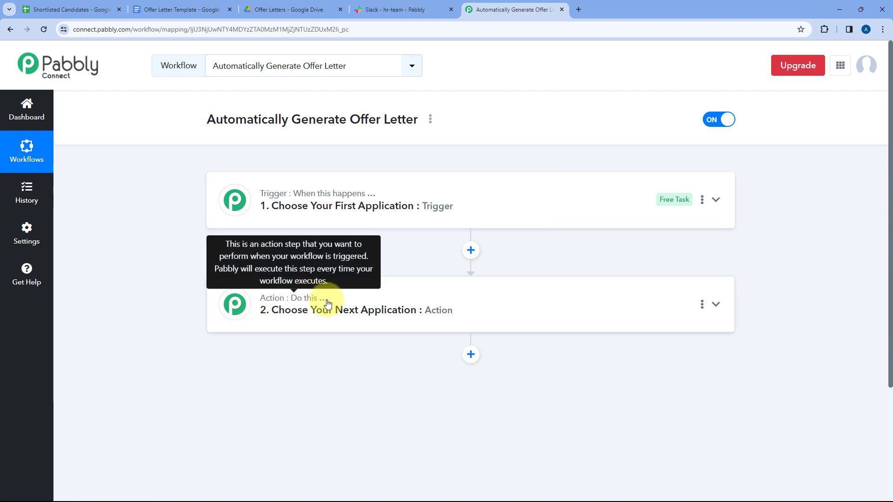
left_click(478, 191)
scroll(186, 200, "down", 2)
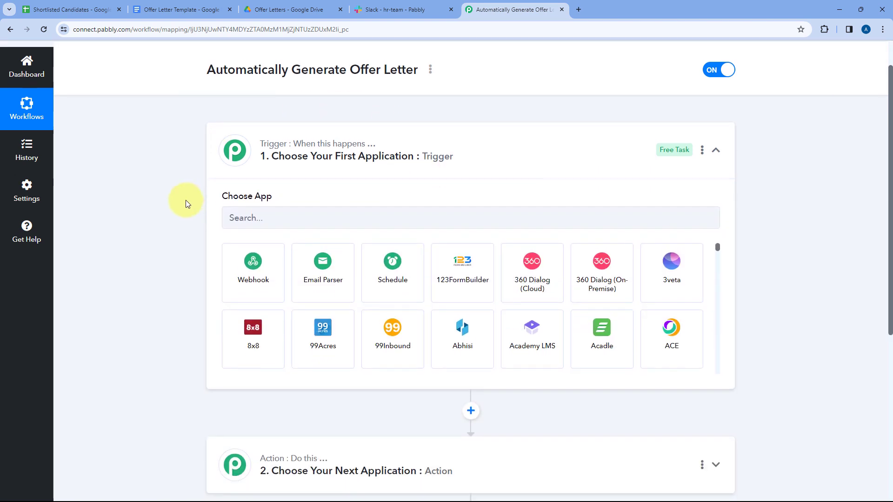
scroll(186, 200, "down", 1)
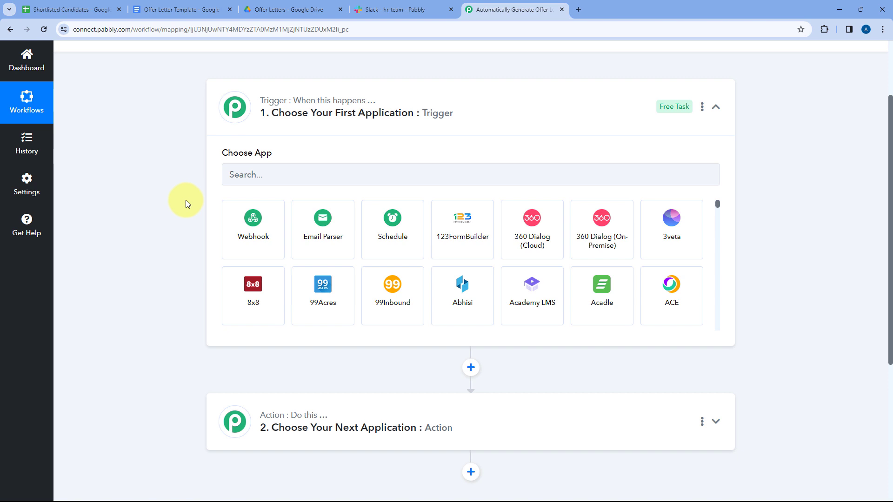
left_click(70, 9)
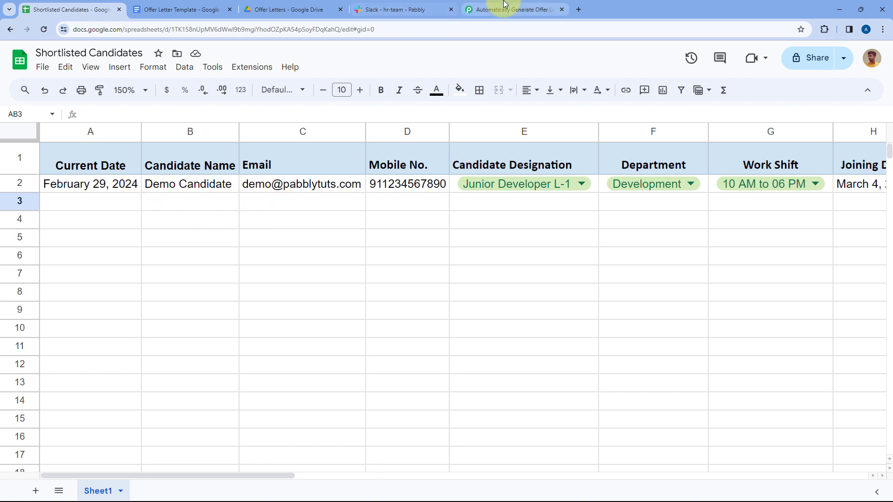
Switch back and forth between the Pabbly workflow and the Shortlisted Candidates sheet
left_click(479, 9)
left_click(63, 10)
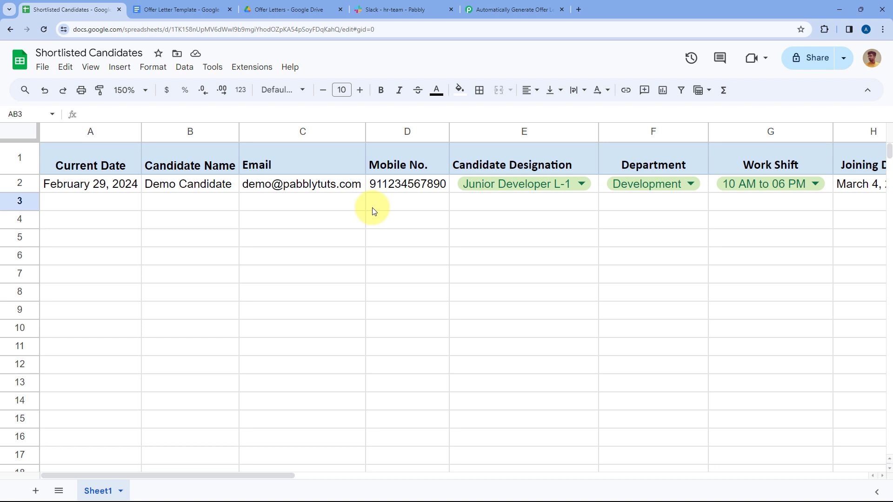
left_click(474, 14)
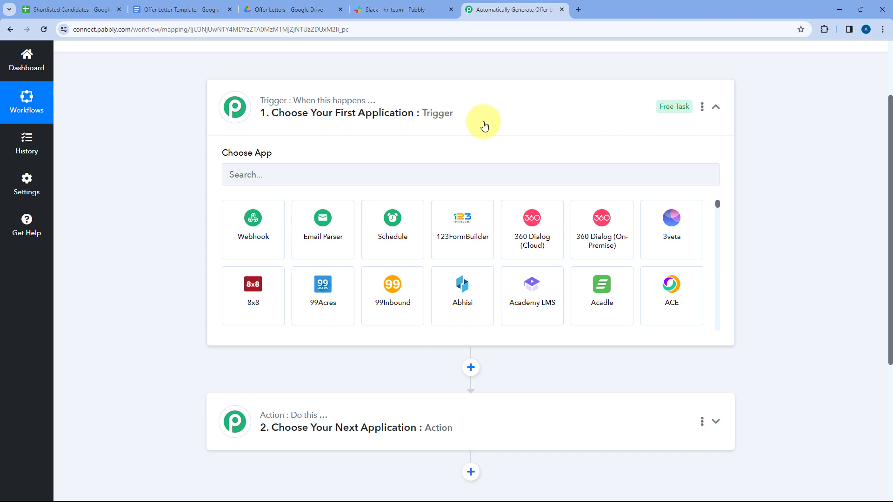
scroll(181, 135, "down", 2)
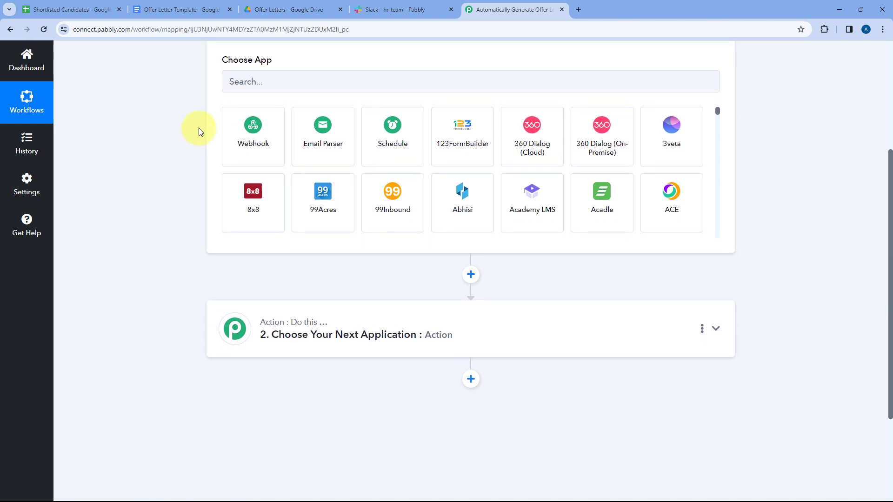
Review the Offer Letter Template, empty Offer Letters folder and Slack hr-team, then return to the Pabbly trigger step
left_click(184, 9)
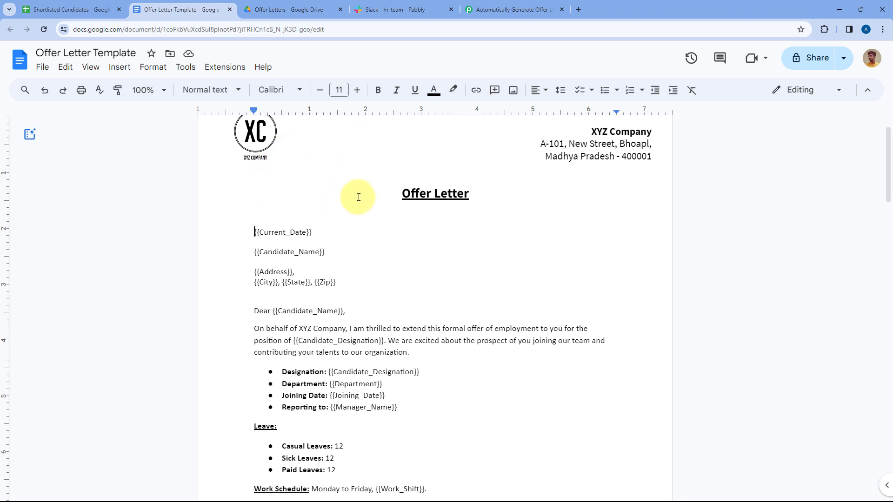
scroll(386, 201, "down", 1)
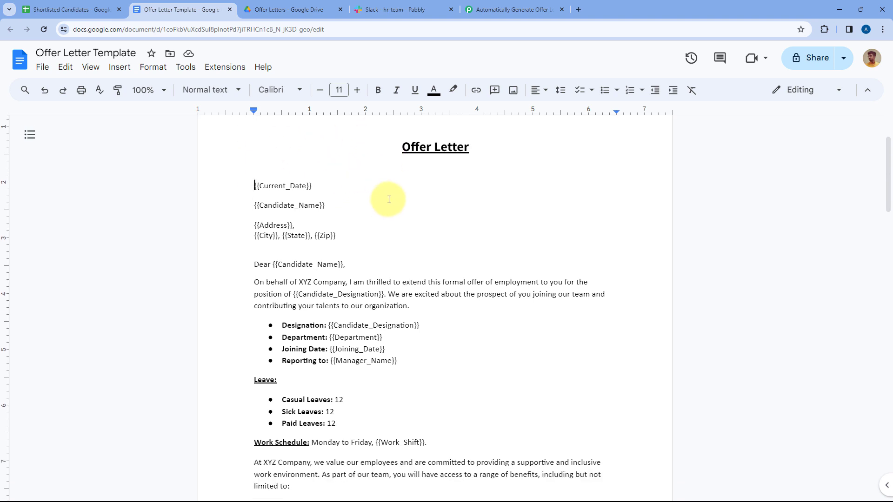
left_click(70, 9)
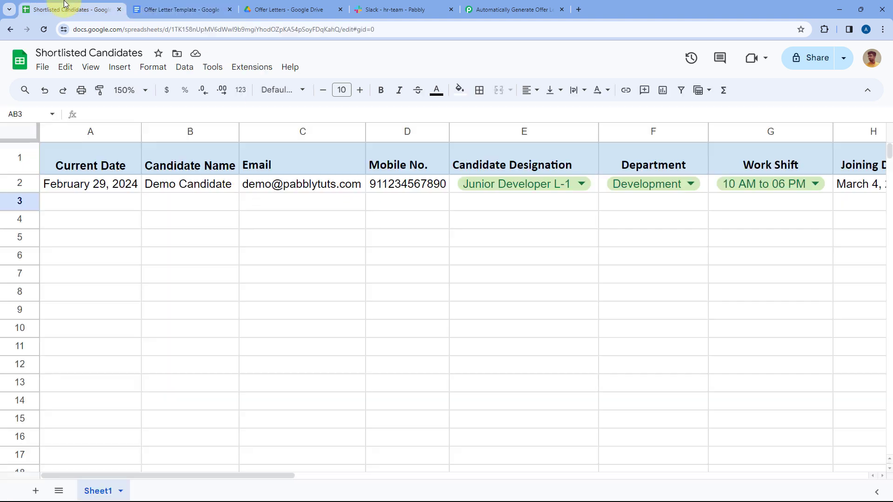
left_click(163, 5)
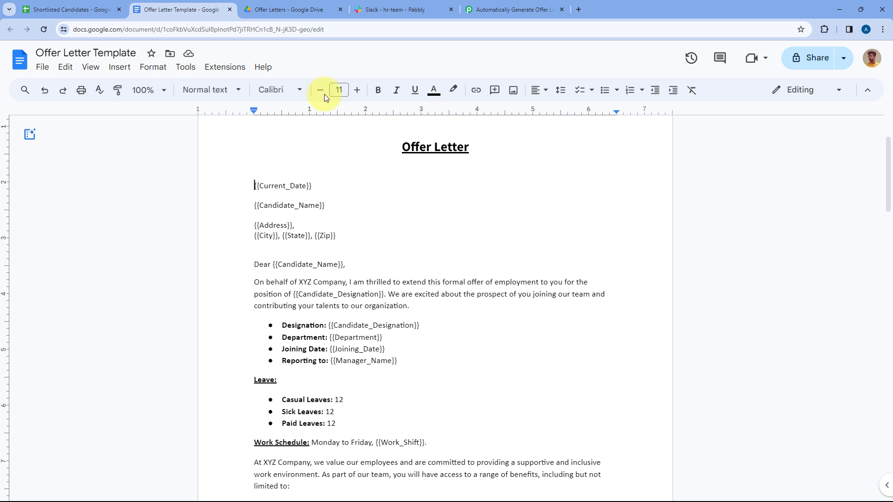
left_click(299, 4)
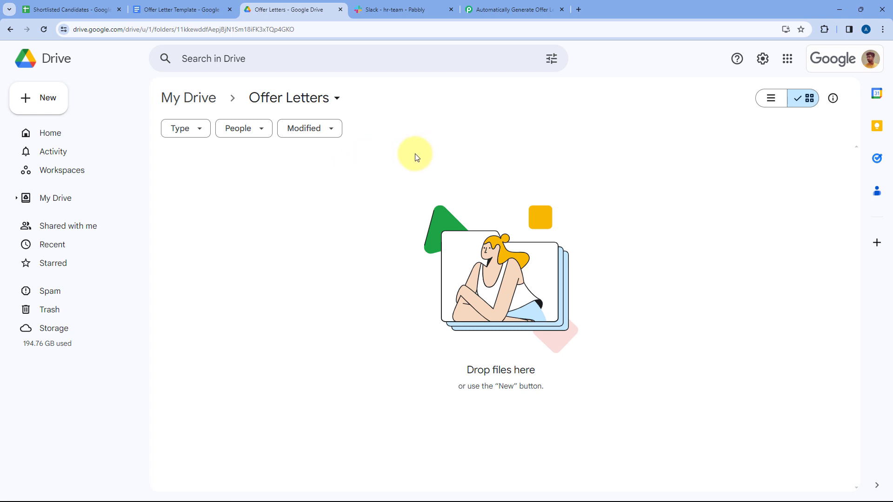
left_click(398, 5)
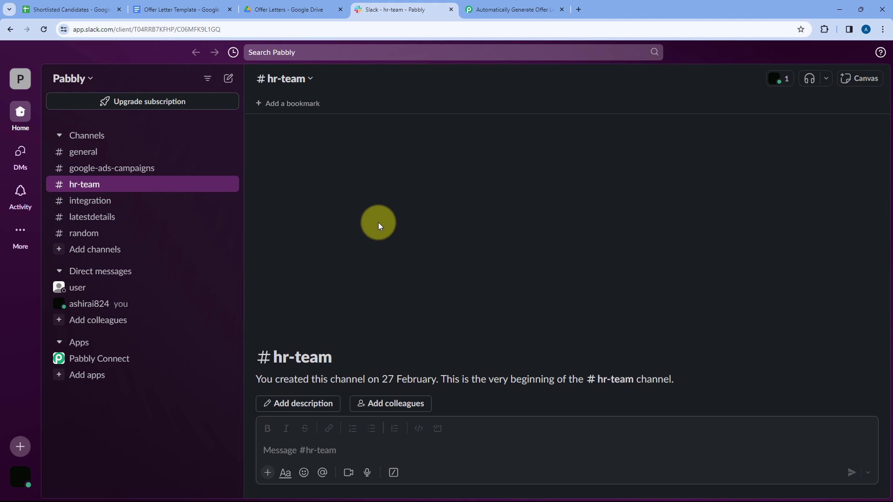
left_click(483, 8)
scroll(168, 151, "up", 2)
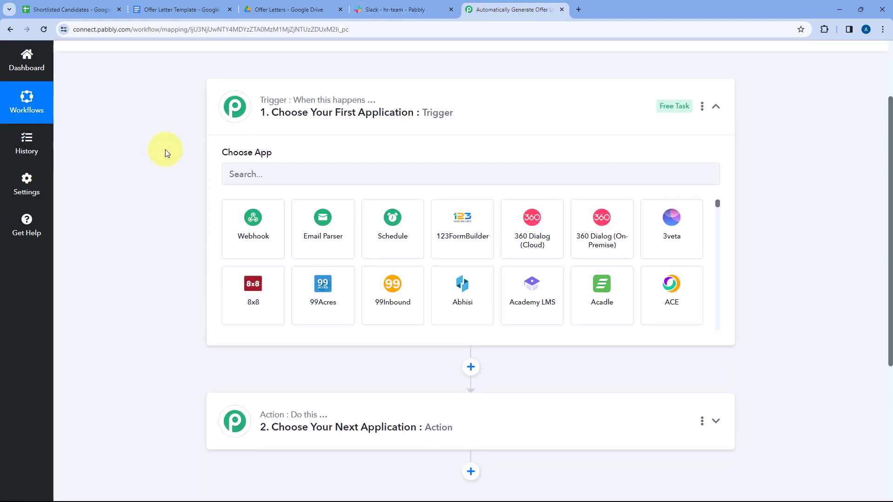
Set the trigger to Google Sheets with the New or Updated Spreadsheet Row event
left_click(226, 171)
type("Google Sheets")
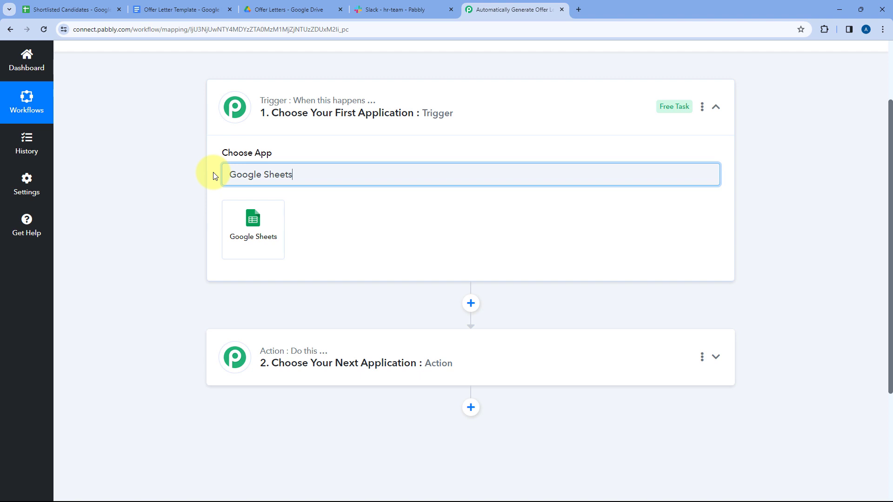
left_click(240, 213)
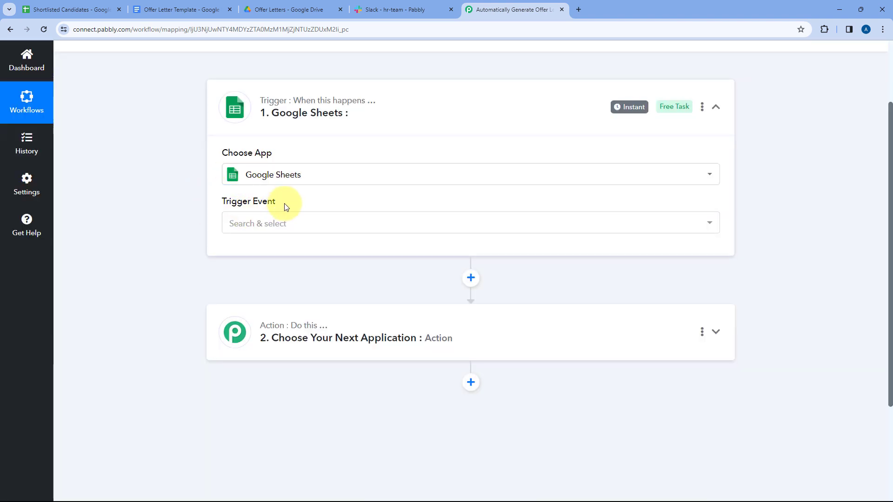
left_click(305, 224)
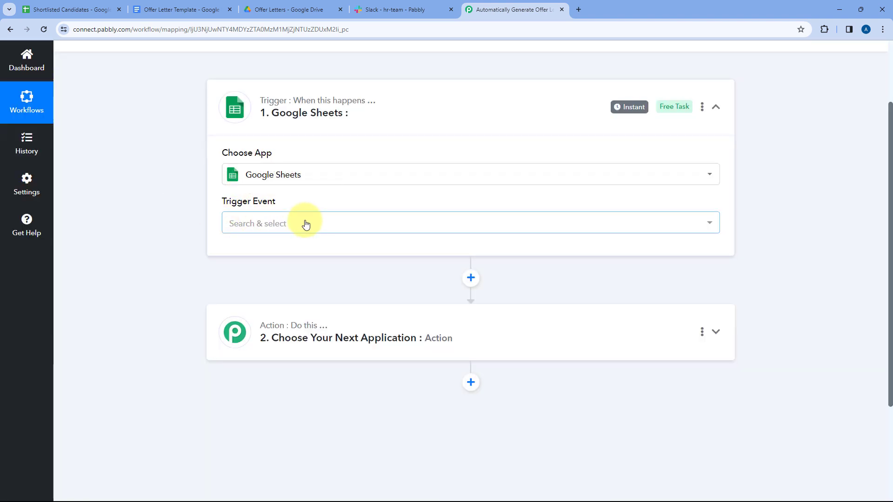
scroll(189, 218, "down", 1)
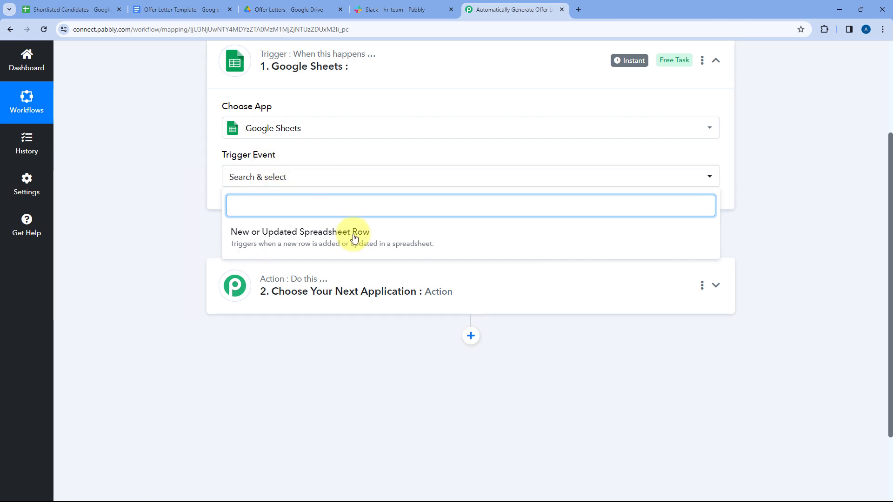
left_click(381, 233)
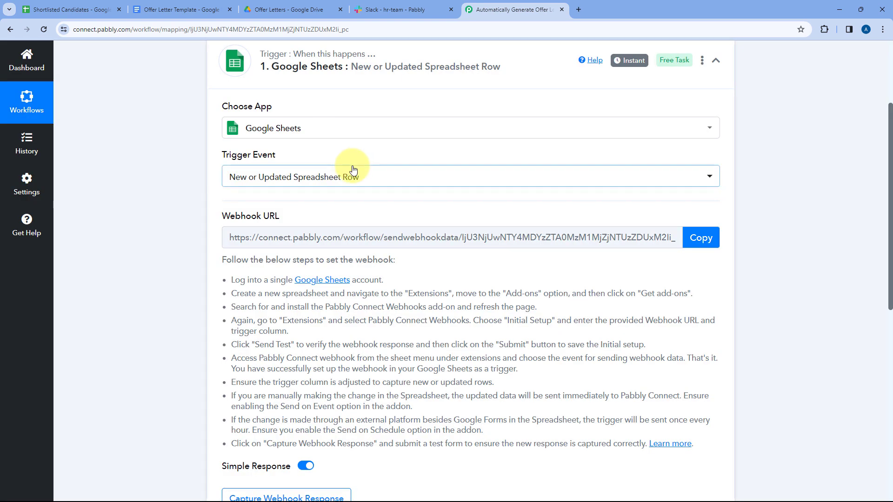
scroll(182, 127, "down", 2)
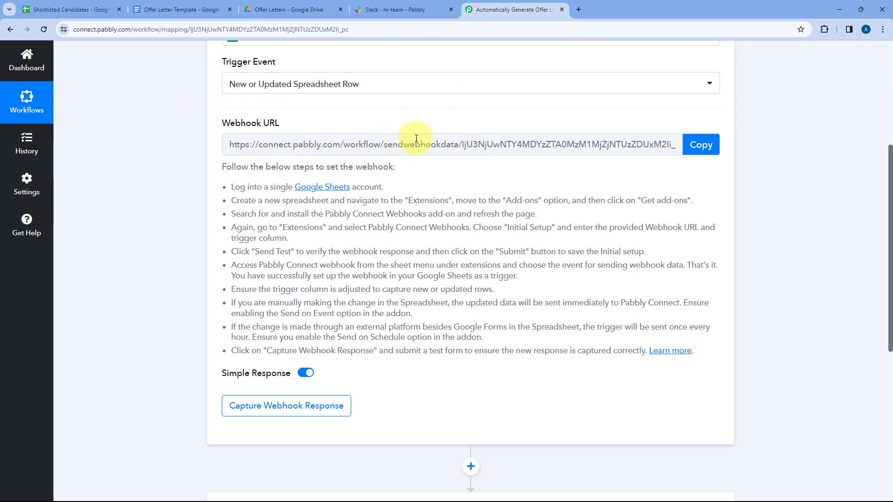
Read the webhook setup instructions and copy the trigger's Webhook URL
left_click(91, 8)
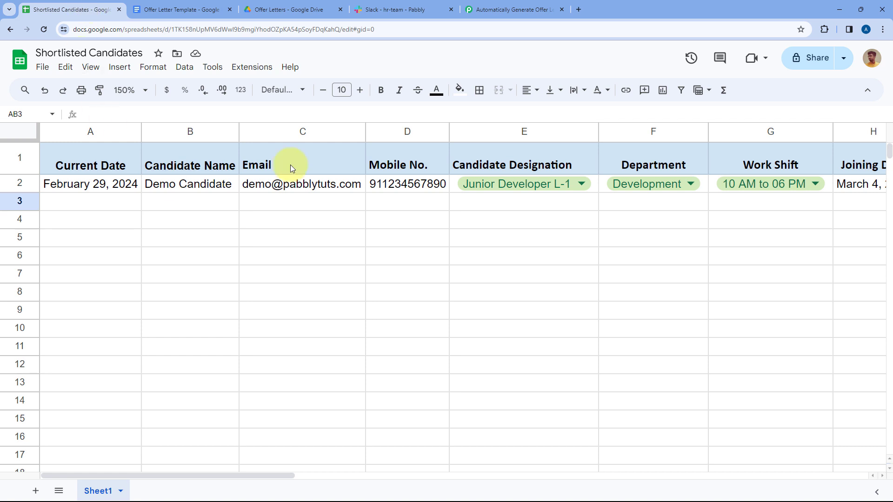
left_click(511, 9)
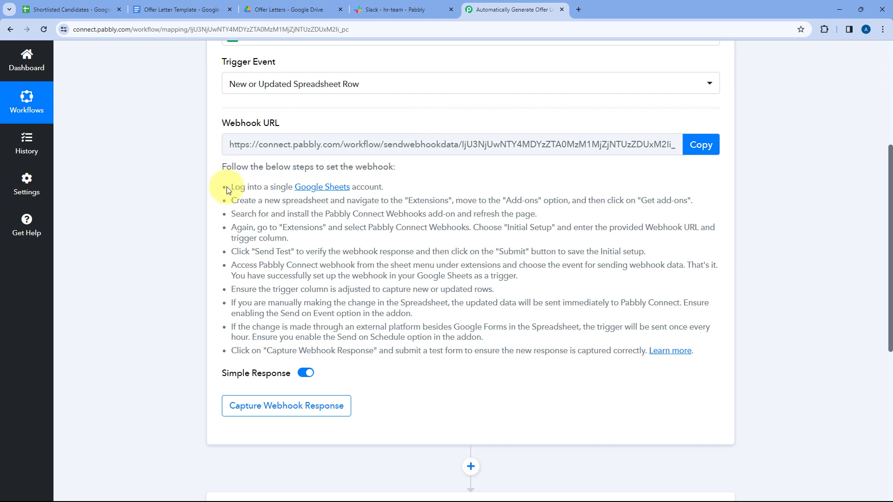
left_click_drag(229, 190, 704, 331)
left_click(681, 287)
left_click(701, 144)
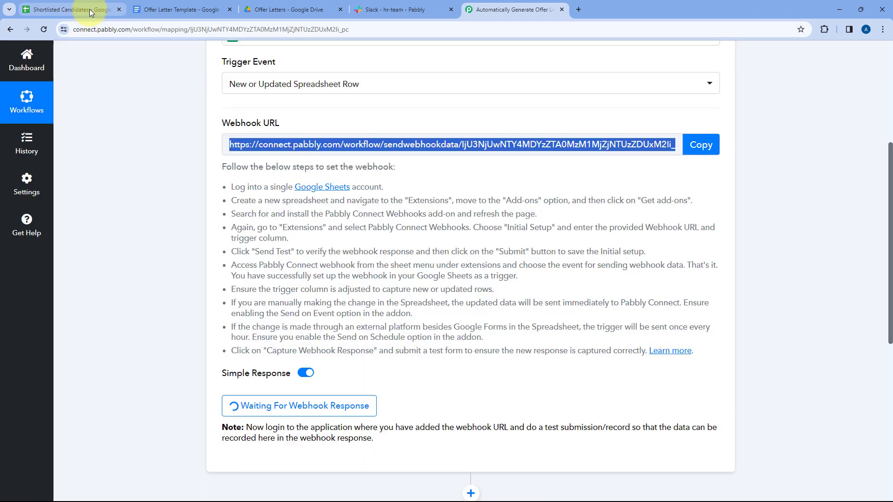
Open the Google Workspace Marketplace from Extensions > Add-ons in the Shortlisted Candidates sheet
left_click(91, 13)
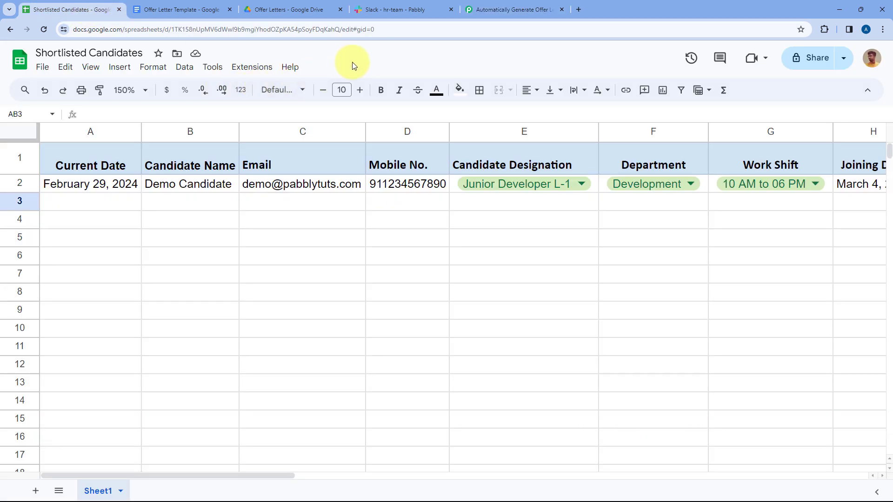
left_click(257, 67)
mouse_move(268, 88)
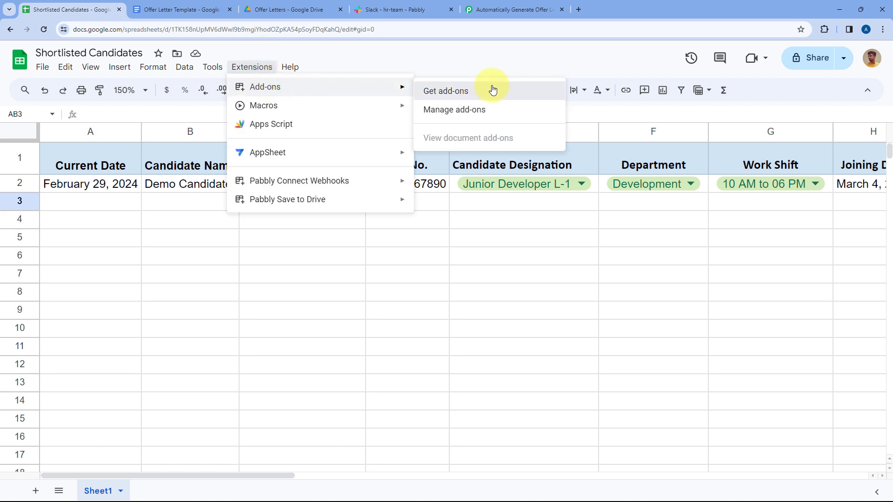
left_click(492, 89)
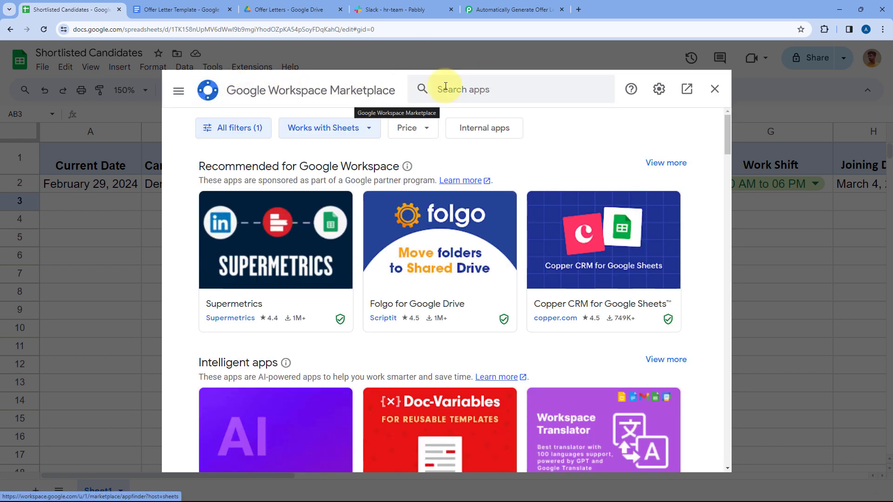
Search the marketplace for 'Pabbly' and pick the Pabbly Connect Webhooks suggestion
left_click(479, 87)
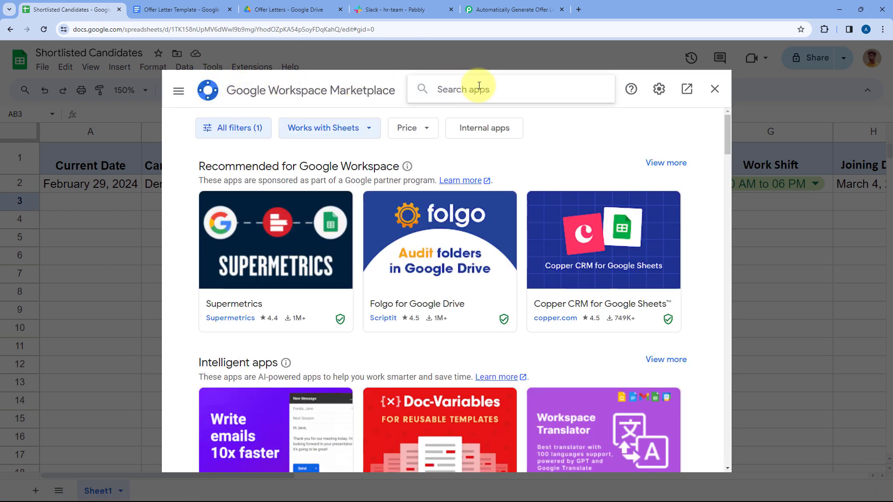
type("Pabbly")
key("Down")
key("Return")
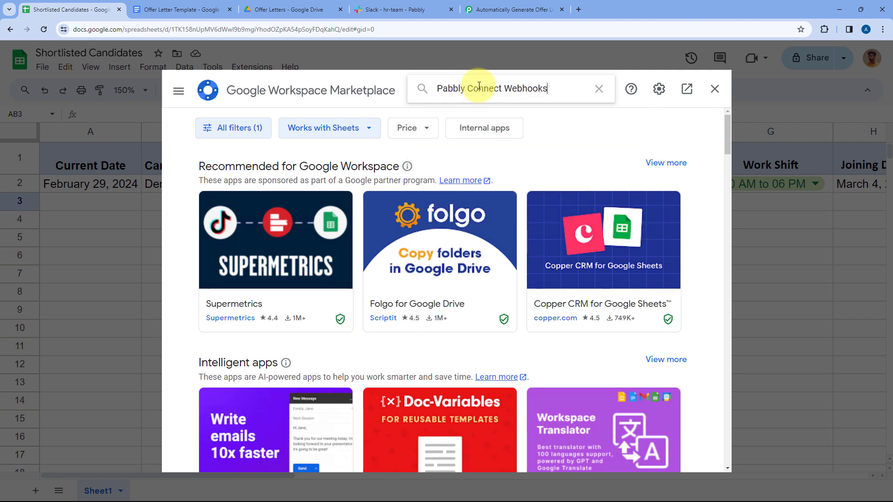
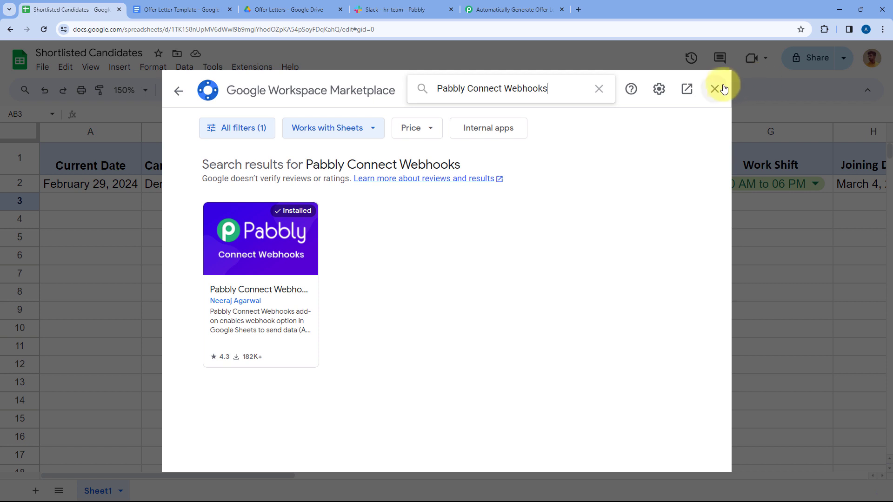
Close the marketplace, reload the sheet at 150% zoom, and open the Pabbly Connect Webhooks menu
left_click(715, 89)
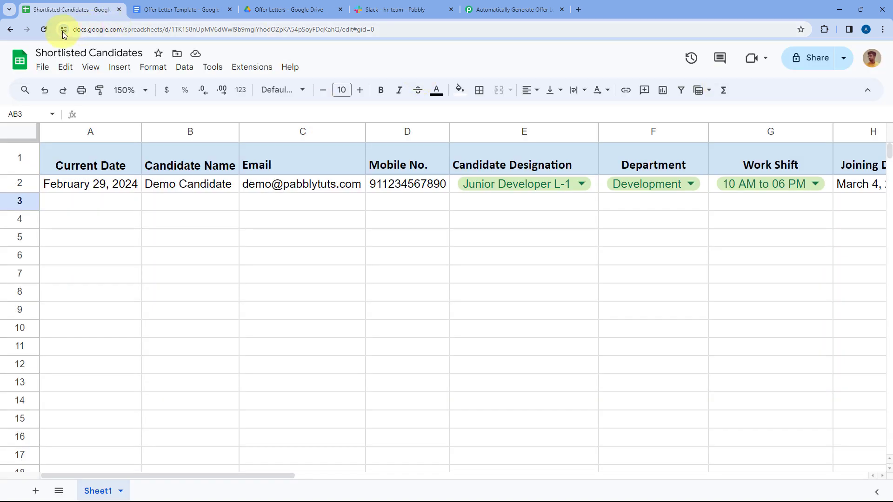
left_click(43, 29)
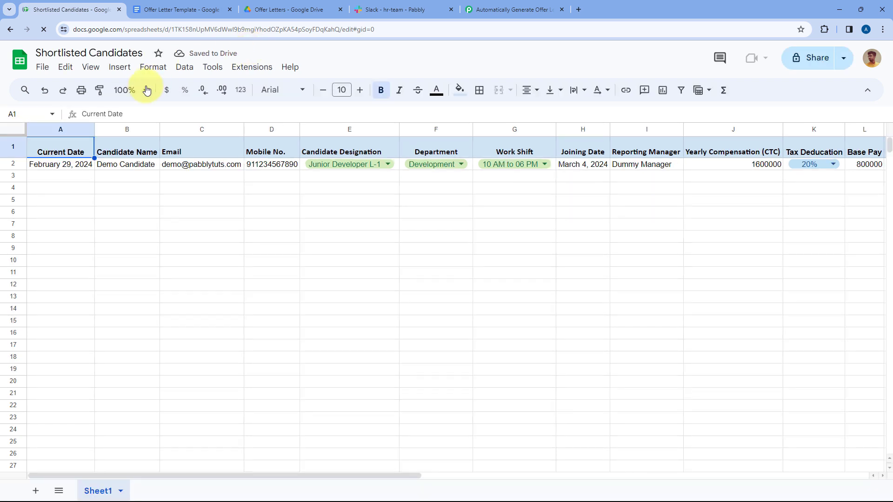
left_click(142, 90)
left_click(130, 204)
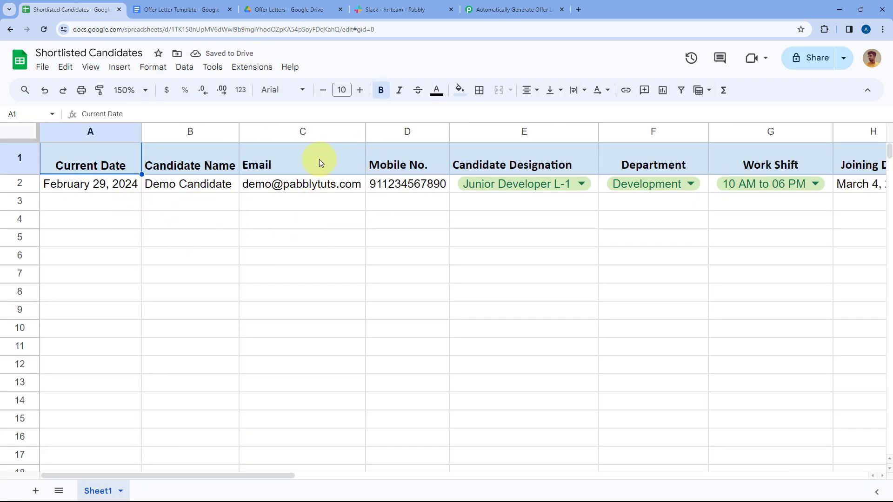
left_click(257, 74)
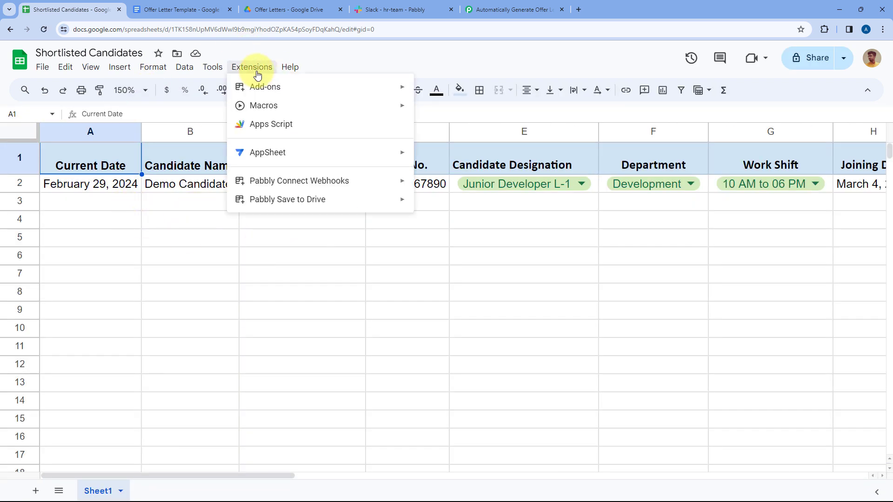
mouse_move(319, 181)
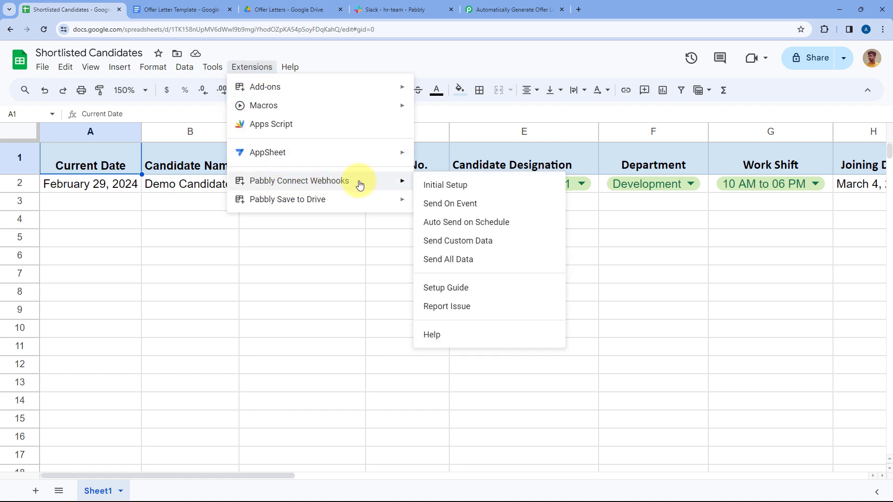
Open the Pabbly Connect Webhooks Initial Setup form for Sheet1 and adjust the browser zoom
left_click(494, 185)
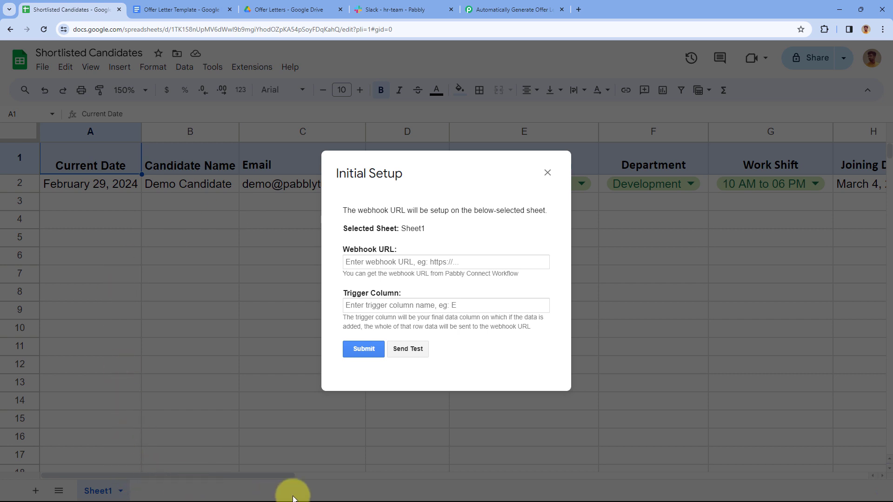
key("ctrl+plus")
key("ctrl+plus")
key("ctrl+minus")
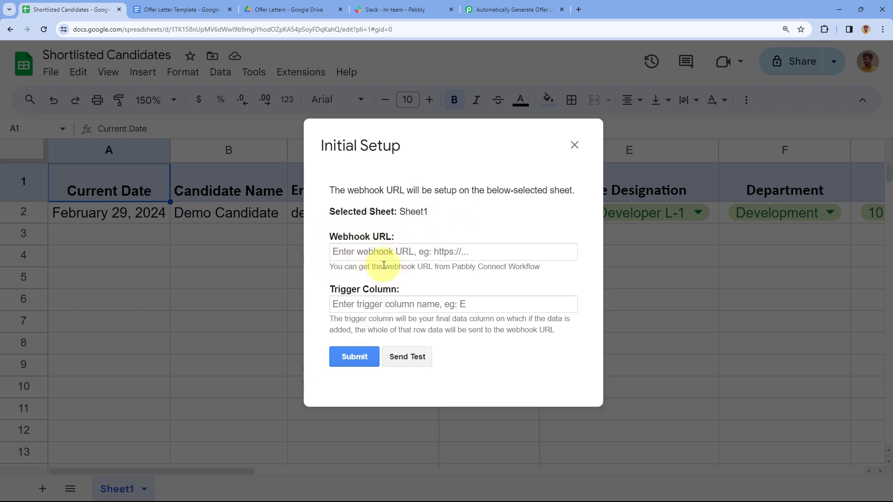
left_click(511, 9)
Copy the Pabbly webhook URL and paste it into the sheet's Webhook URL field
left_click(700, 145)
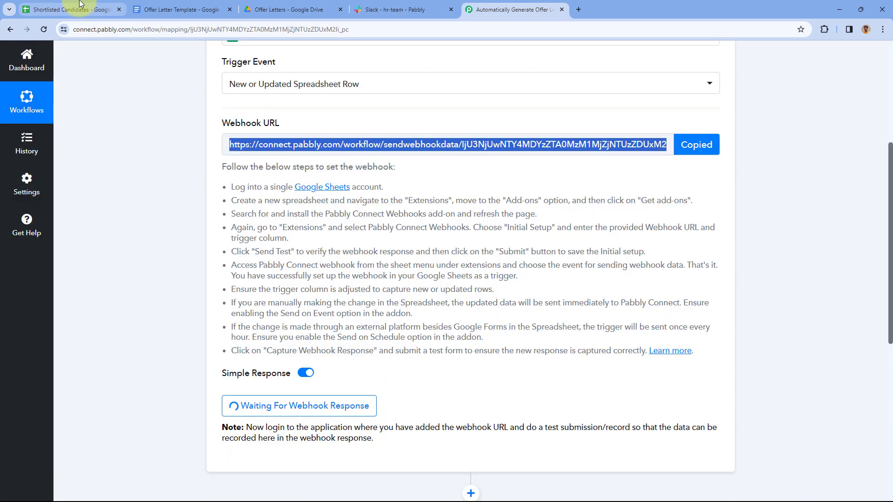
left_click(69, 9)
left_click(373, 252)
key("ctrl+v")
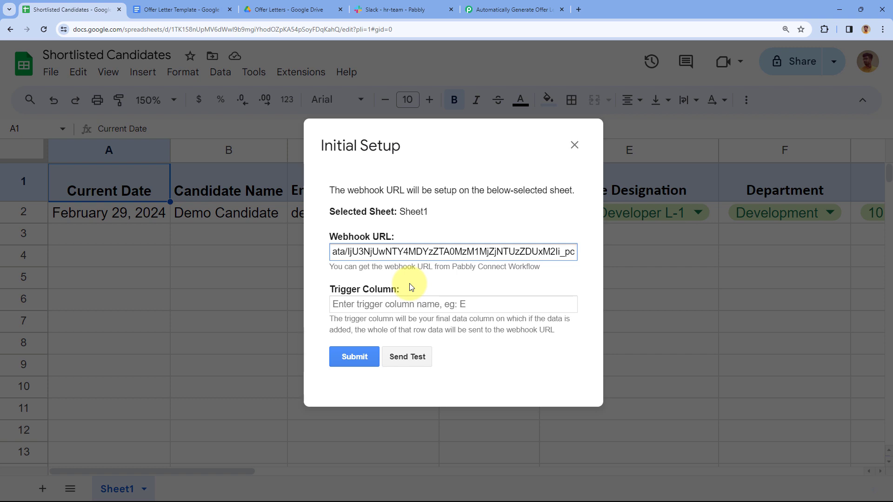
Close the setup form, scroll to column AC, and reopen the Pabbly Connect Webhooks Initial Setup
left_click(574, 145)
scroll(668, 214, "right", 5)
scroll(670, 227, "right", 10)
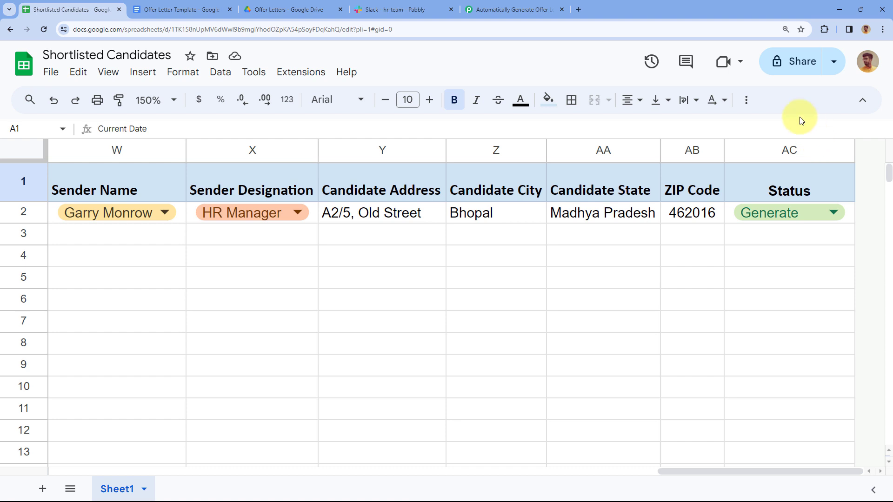
left_click(307, 74)
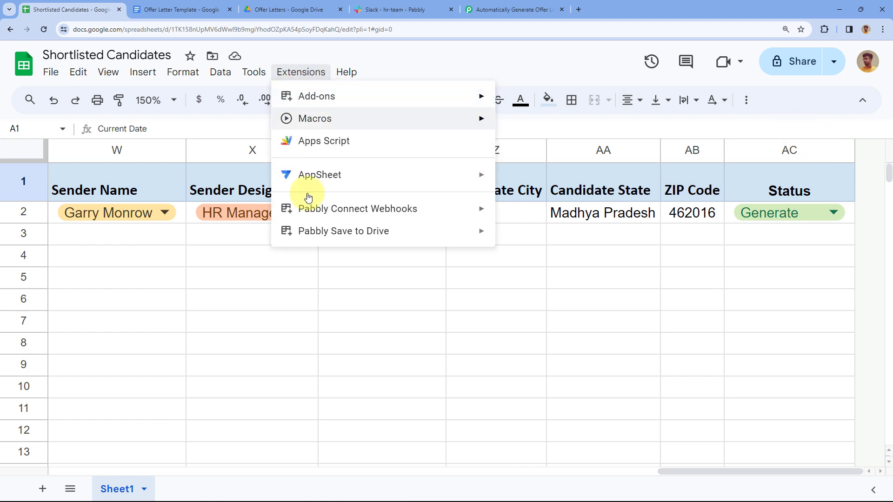
mouse_move(369, 209)
left_click(519, 210)
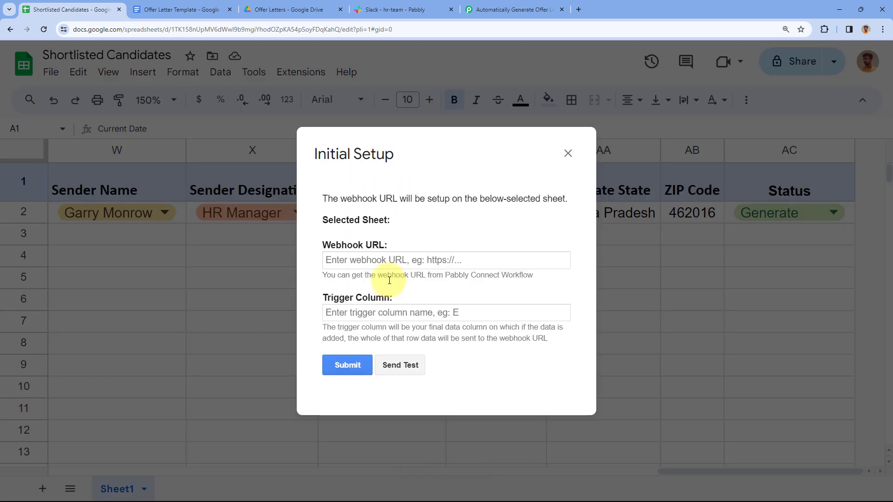
Enter trigger column AC, paste the webhook URL, and send test data successfully
left_click(348, 260)
left_click(383, 311)
type("AC")
left_click(376, 259)
key("ctrl+v")
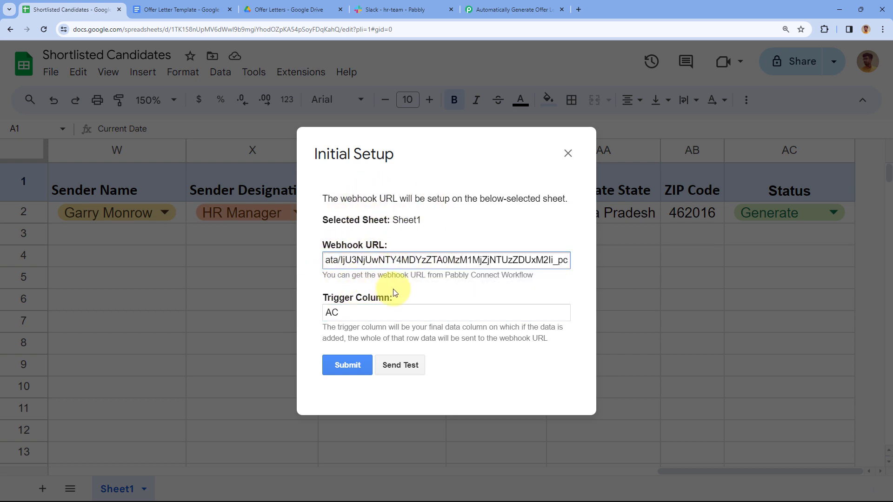
left_click(406, 367)
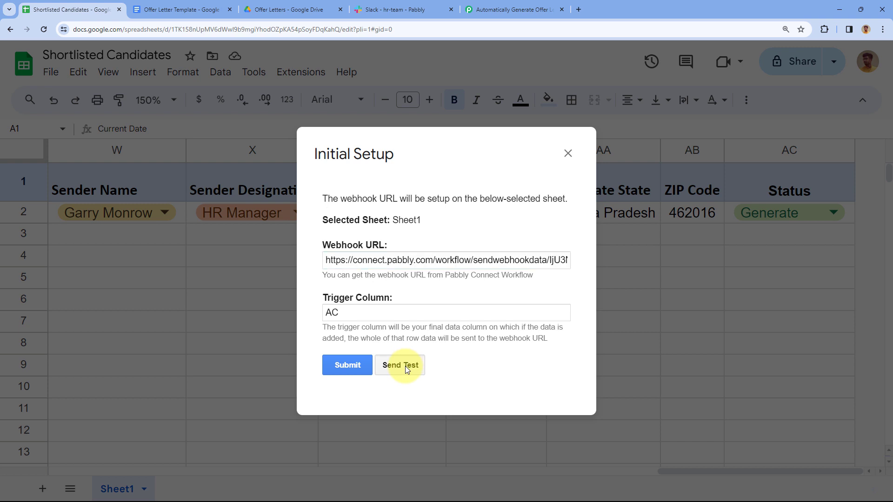
scroll(393, 279, "down", 3)
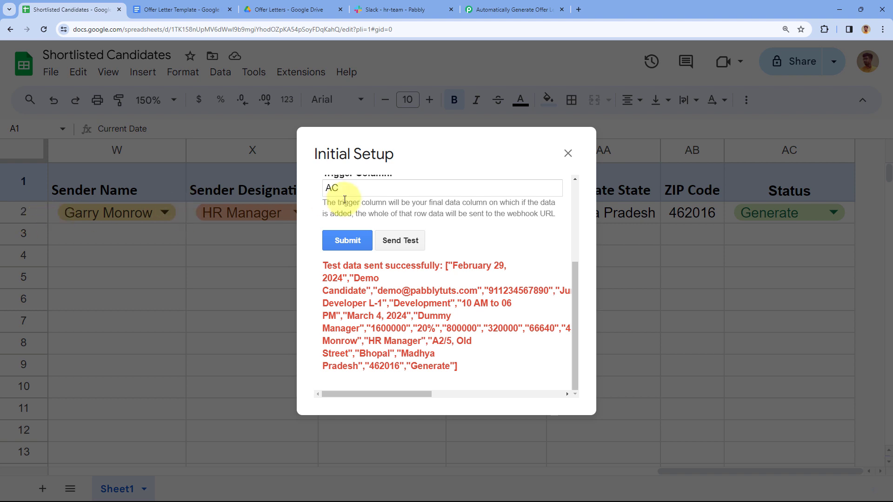
Check the captured response values: ZIP Code 462016, CTC 1600000, Work Shift, Total Deductions, Sender Name, and Sender Designation
left_click(526, 7)
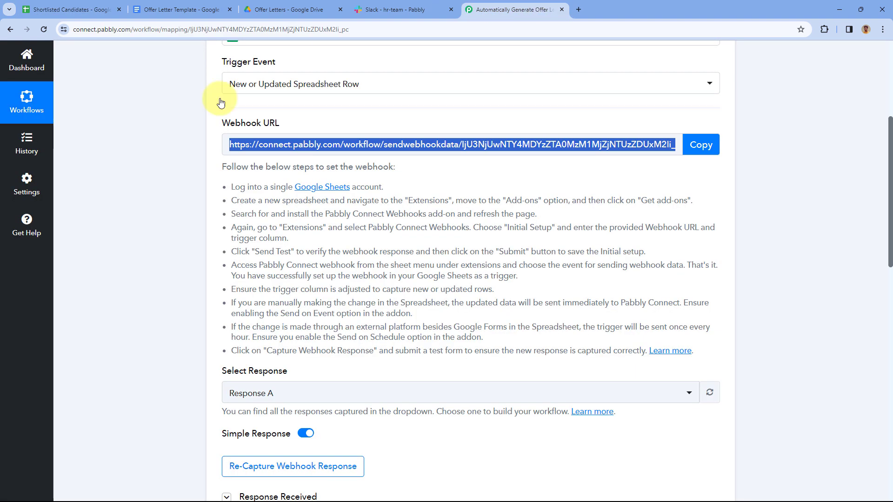
scroll(266, 233, "down", 3)
scroll(266, 234, "down", 1)
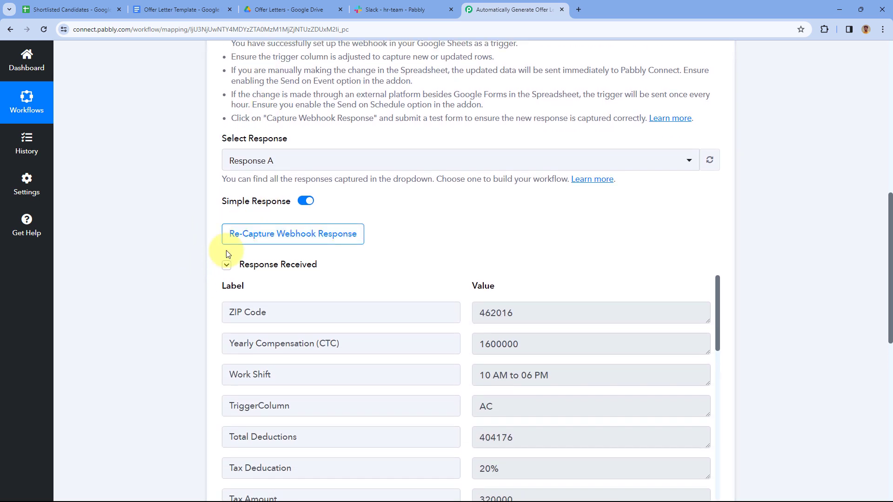
scroll(419, 239, "up", 1)
scroll(414, 236, "down", 1)
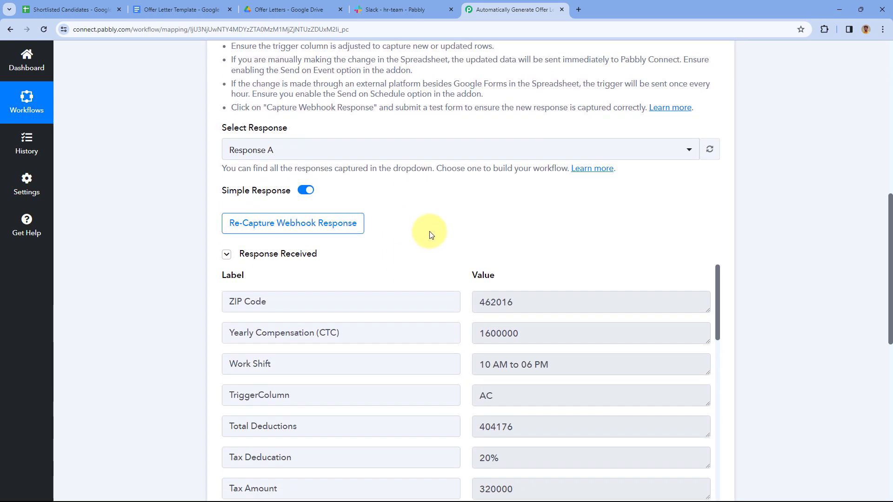
scroll(439, 203, "down", 4)
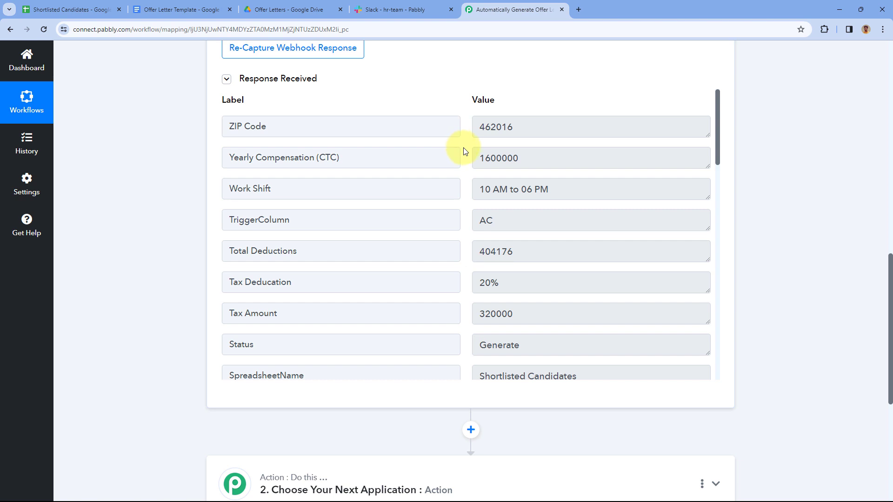
left_click_drag(542, 124, 479, 124)
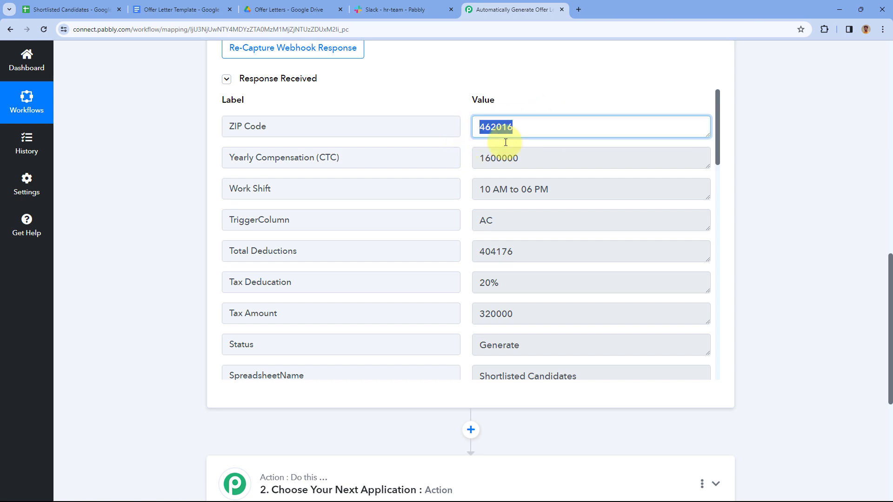
left_click_drag(538, 157, 469, 160)
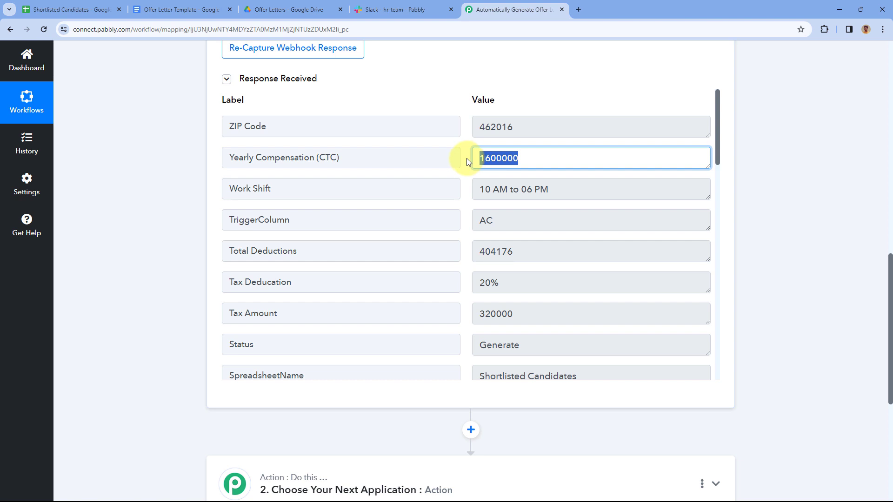
left_click_drag(564, 183, 473, 222)
left_click_drag(514, 250, 470, 248)
scroll(471, 248, "down", 7)
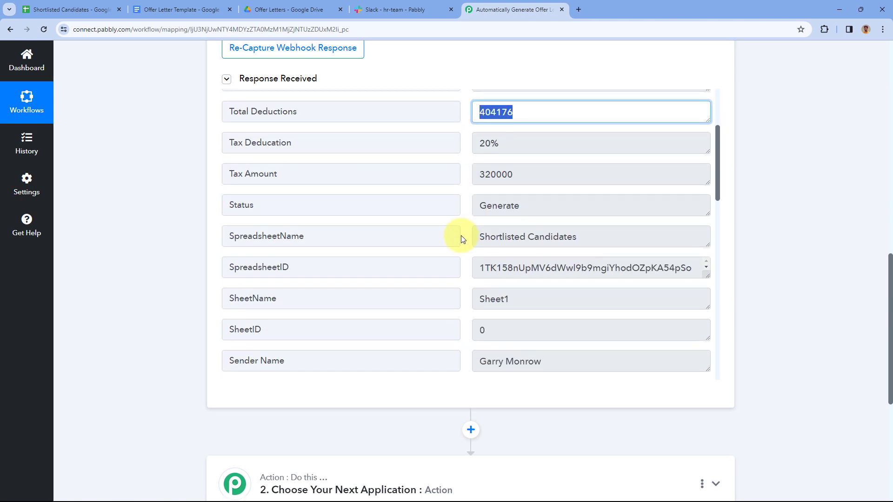
left_click_drag(562, 173, 479, 175)
left_click_drag(550, 205, 433, 158)
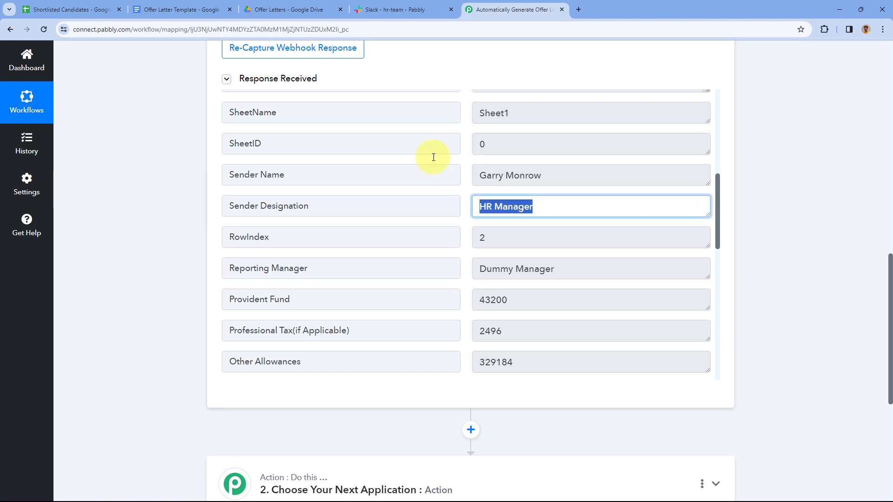
Recheck further response values such as Mobile No., then return to the spreadsheet's setup form
left_click(88, 6)
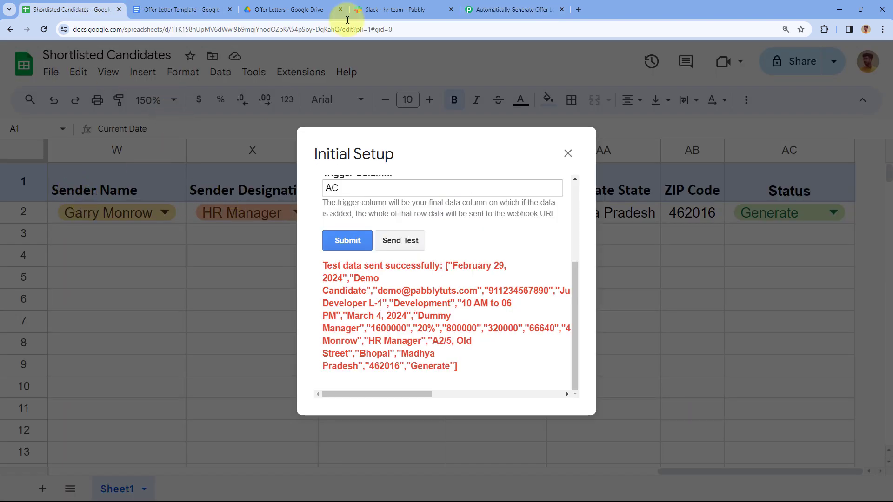
left_click(512, 9)
scroll(467, 209, "down", 3)
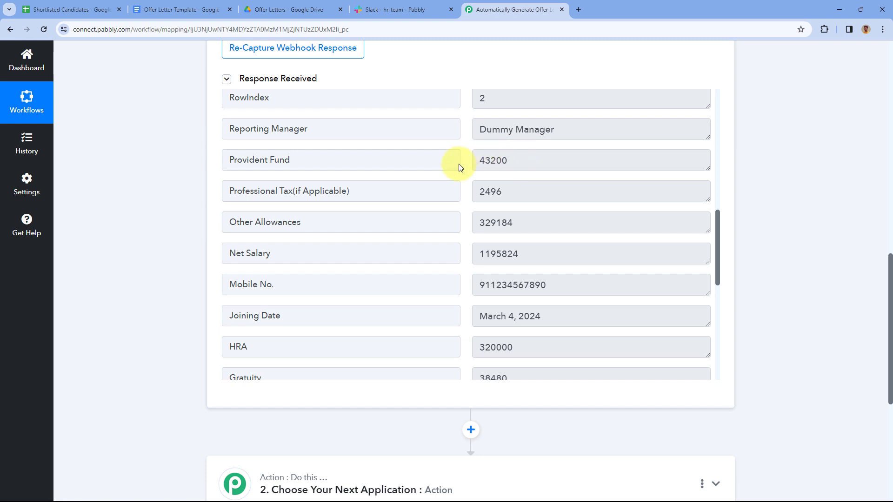
scroll(466, 162, "down", 5)
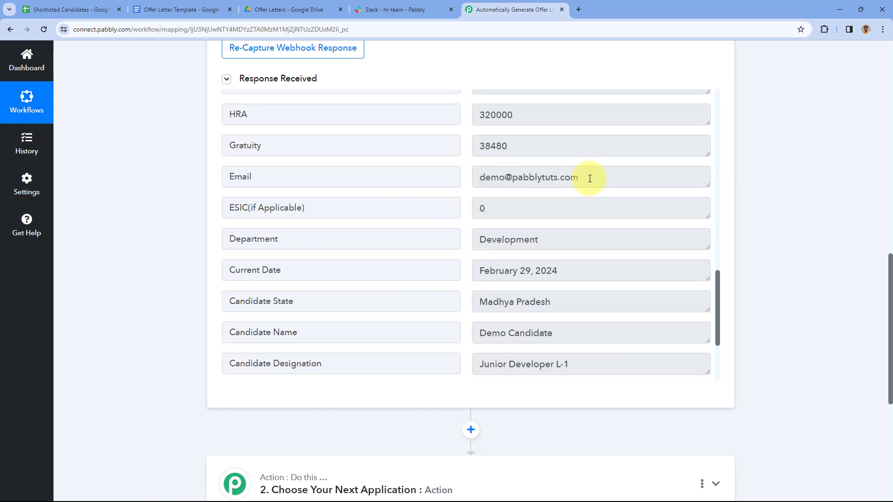
left_click_drag(614, 178, 434, 175)
scroll(451, 174, "down", 1)
scroll(449, 184, "up", 1)
scroll(450, 184, "down", 2)
left_click_drag(512, 237, 446, 239)
scroll(441, 205, "up", 4)
left_click_drag(556, 96, 484, 116)
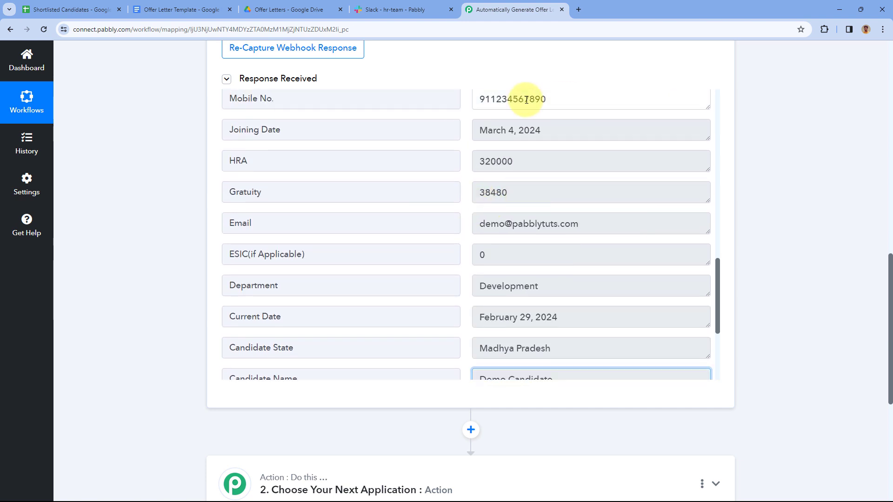
left_click(469, 134)
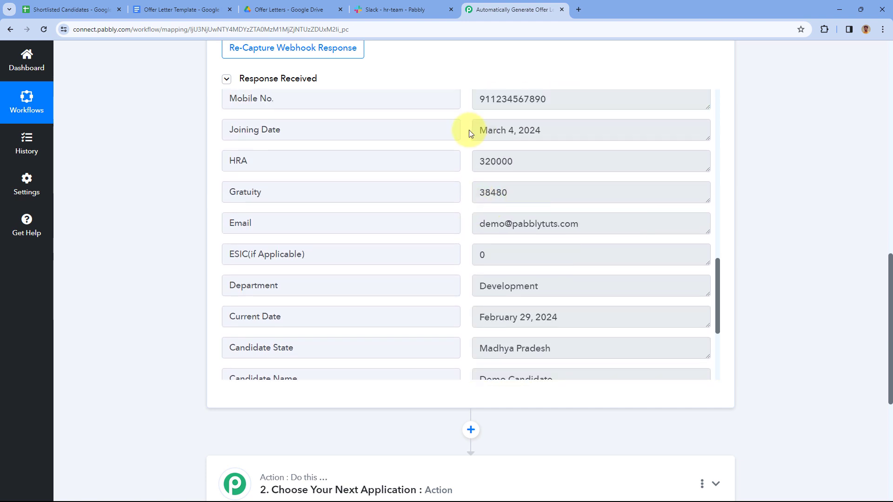
left_click(75, 10)
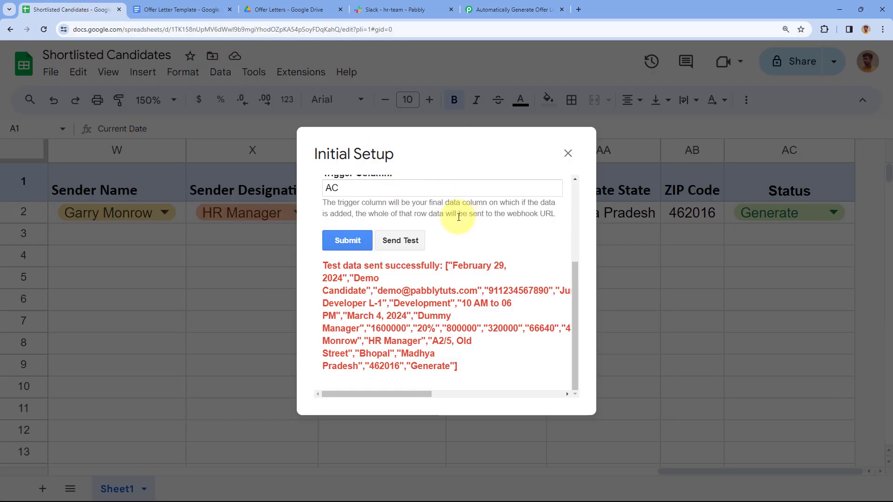
Save the webhook initial setup and close the form
scroll(461, 220, "up", 1)
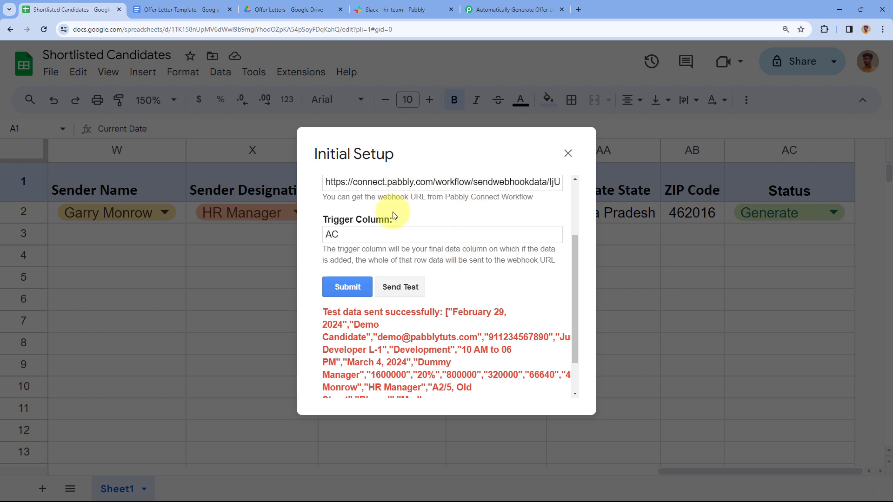
left_click(346, 287)
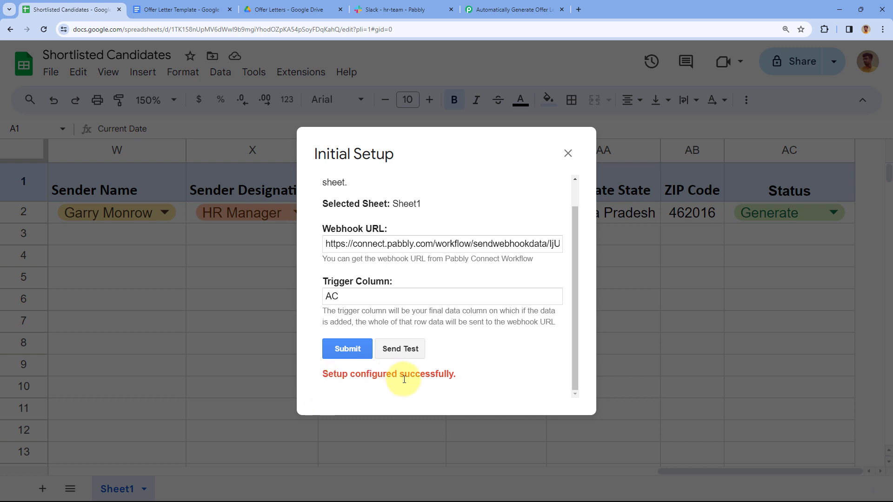
left_click(568, 153)
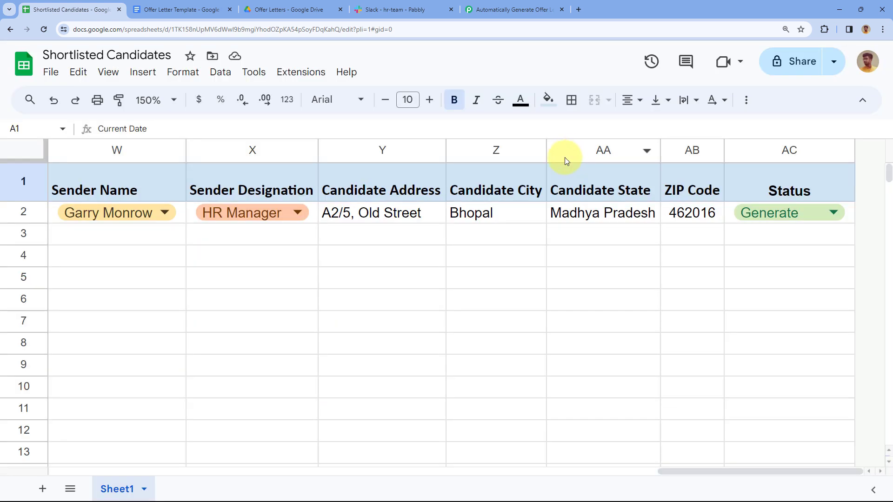
Enable Send On Event in Pabbly Connect Webhooks and scroll back to column A
left_click(296, 78)
mouse_move(412, 214)
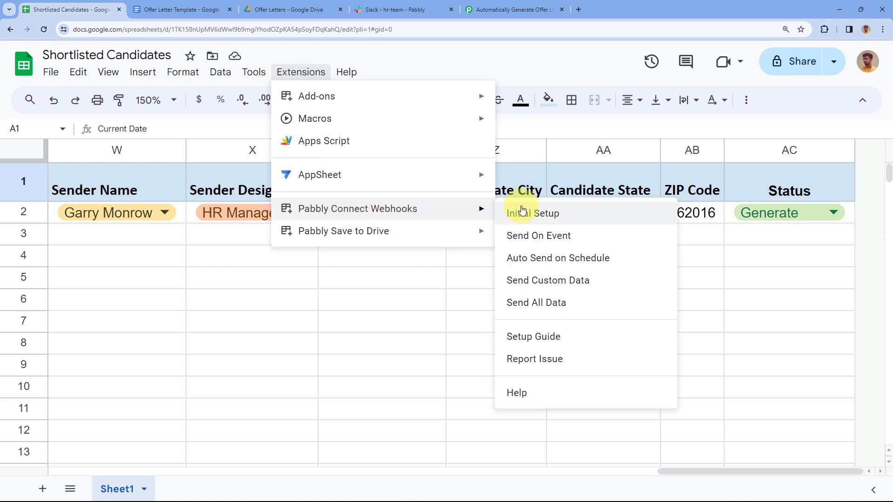
left_click(512, 238)
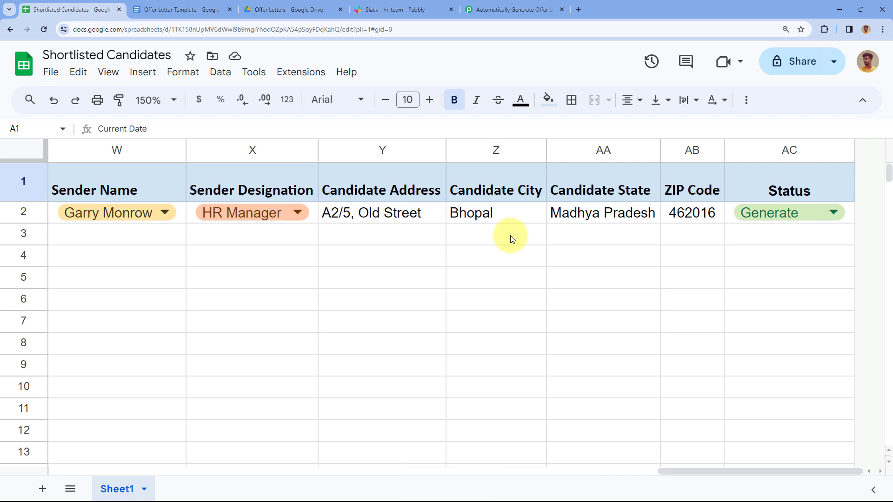
scroll(488, 241, "left", 10)
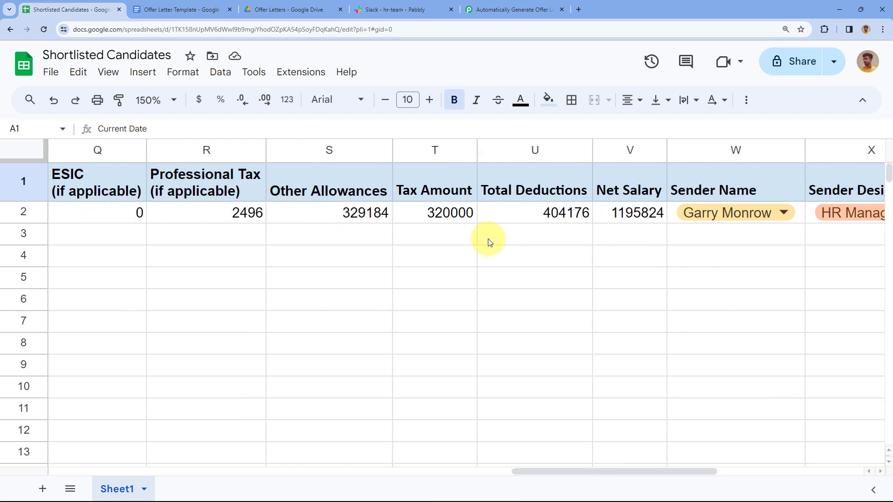
scroll(302, 230, "left", 12)
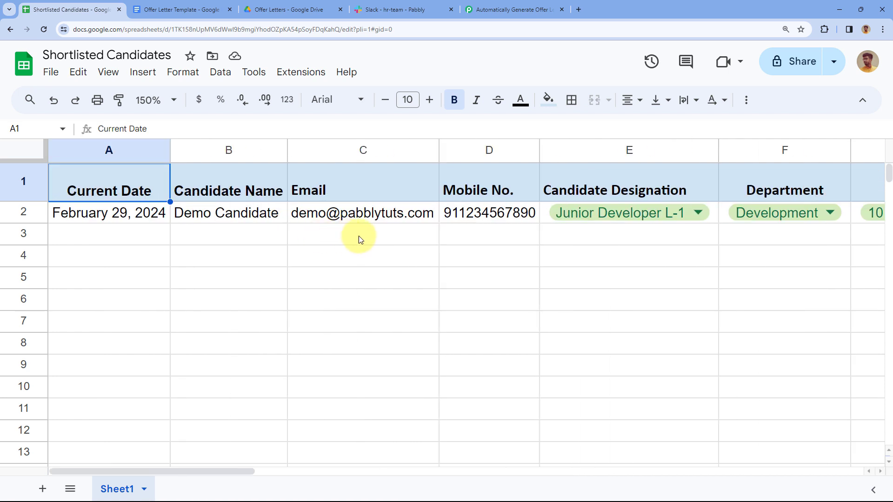
Compare the Pabbly webhook response with the Shortlisted Candidates sheet data
left_click(508, 10)
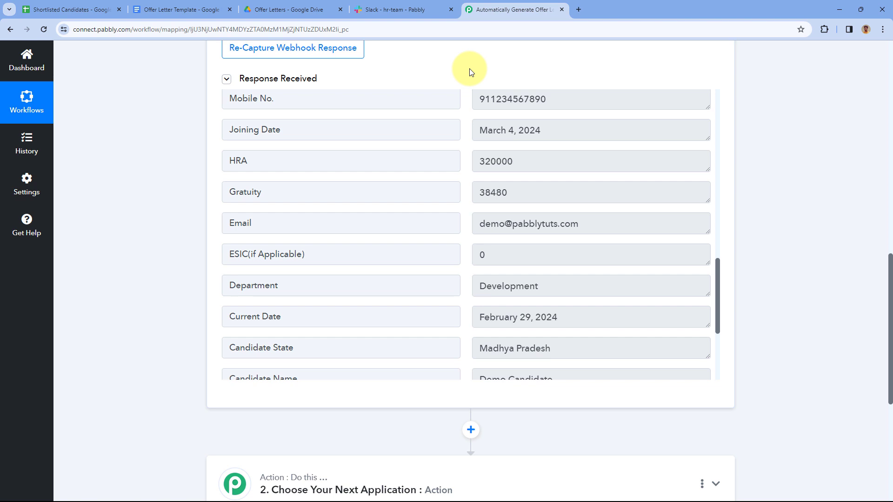
scroll(464, 135, "up", 6)
scroll(465, 141, "up", 8)
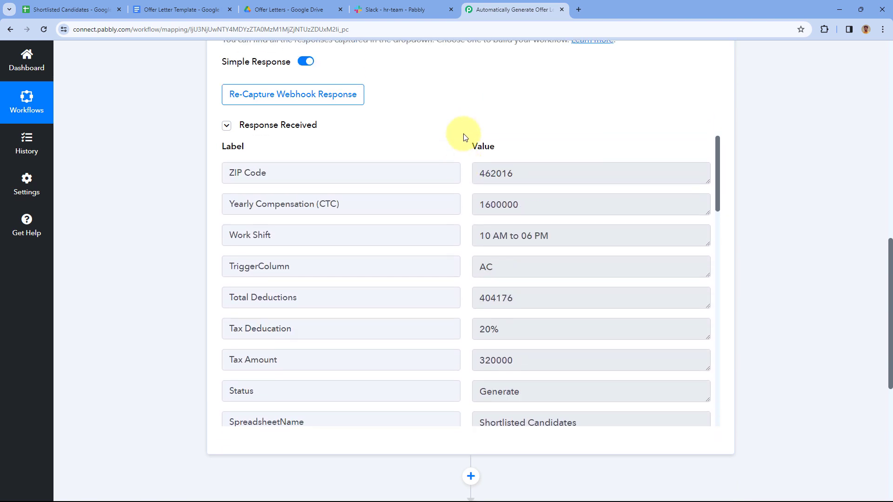
scroll(458, 149, "up", 2)
scroll(454, 168, "down", 3)
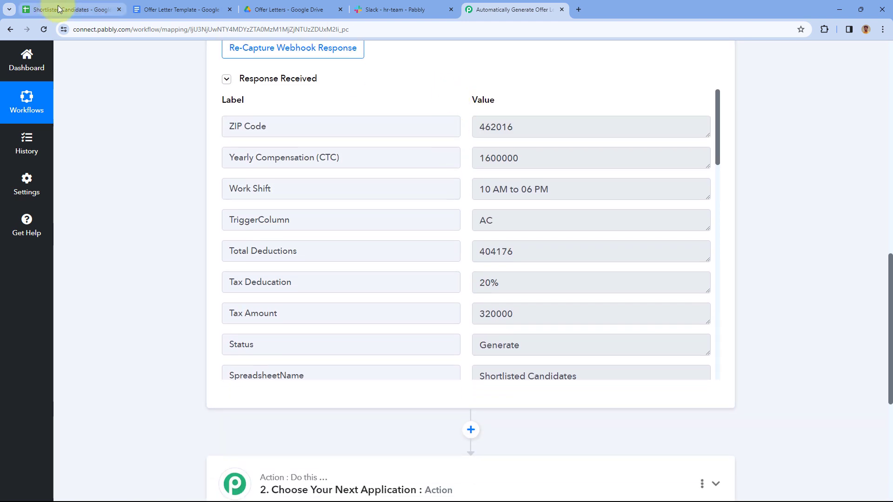
left_click(39, 8)
left_click(146, 236)
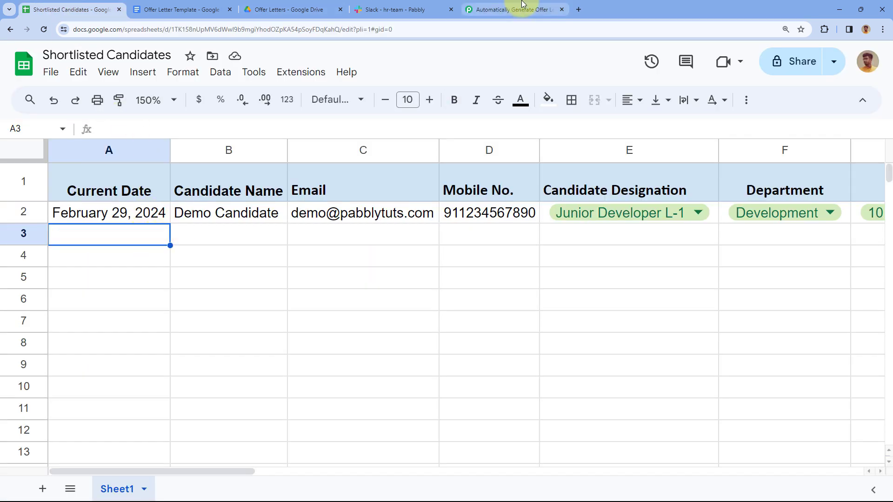
left_click(511, 9)
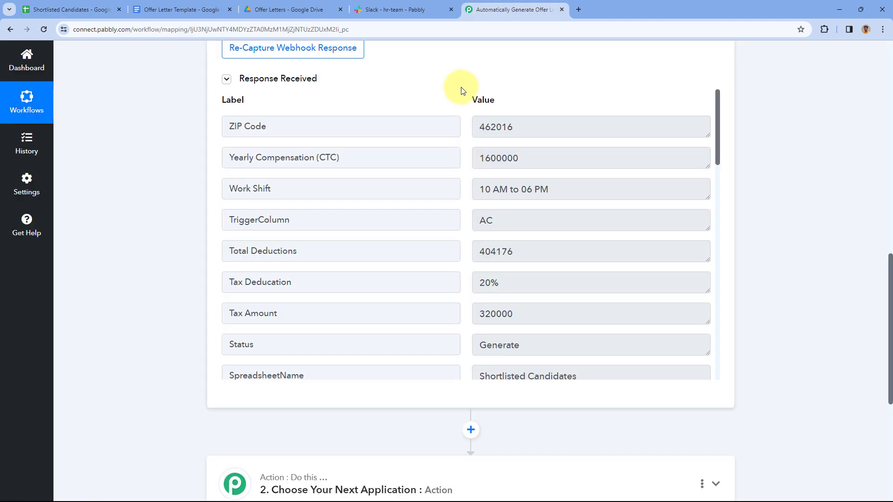
Inspect the Status dropdown choices in cell AC2 without changing them
left_click(46, 9)
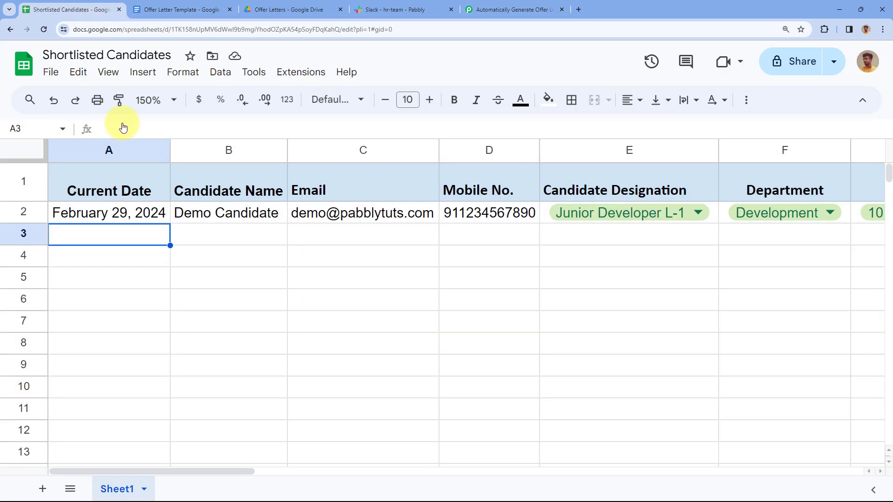
scroll(659, 231, "right", 5)
scroll(735, 232, "right", 15)
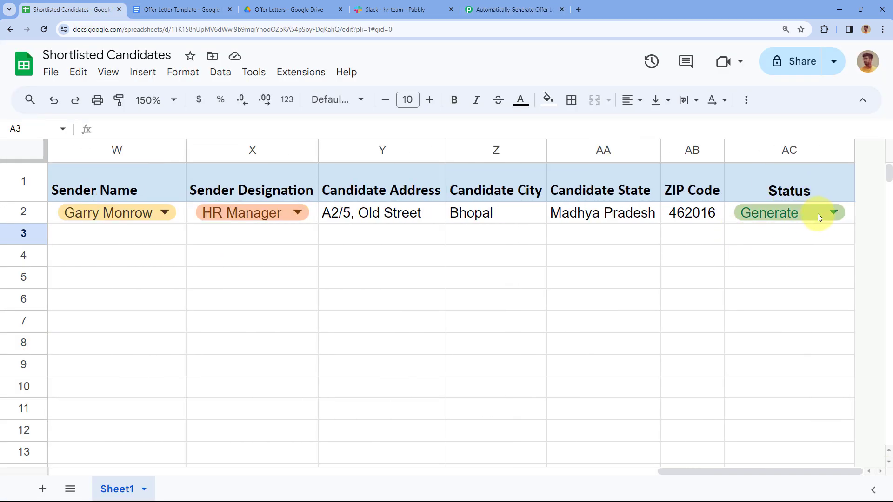
left_click(821, 213)
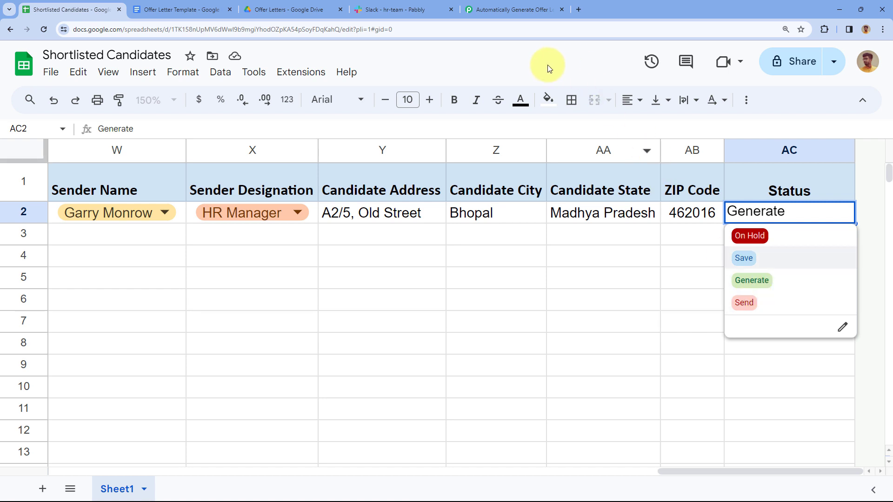
left_click(681, 237)
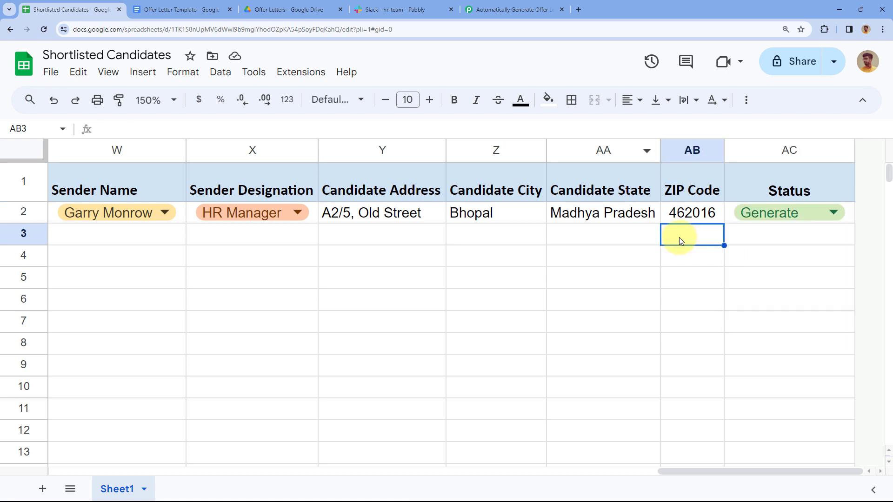
Back in Pabbly, expand action step 2 to show its app list
left_click(516, 9)
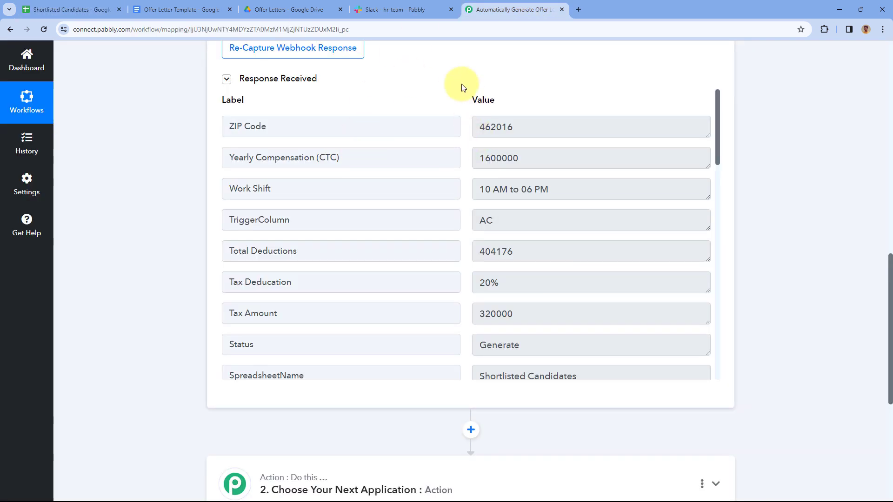
scroll(186, 153, "down", 6)
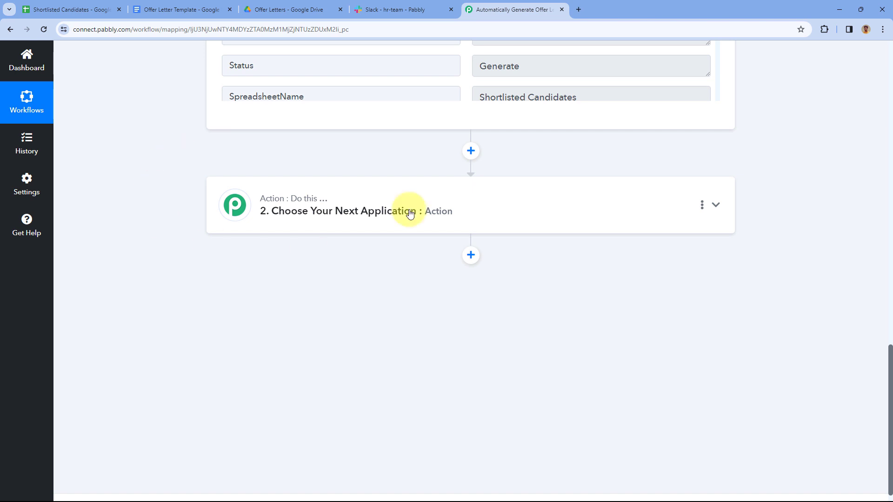
left_click(457, 195)
scroll(194, 163, "up", 3)
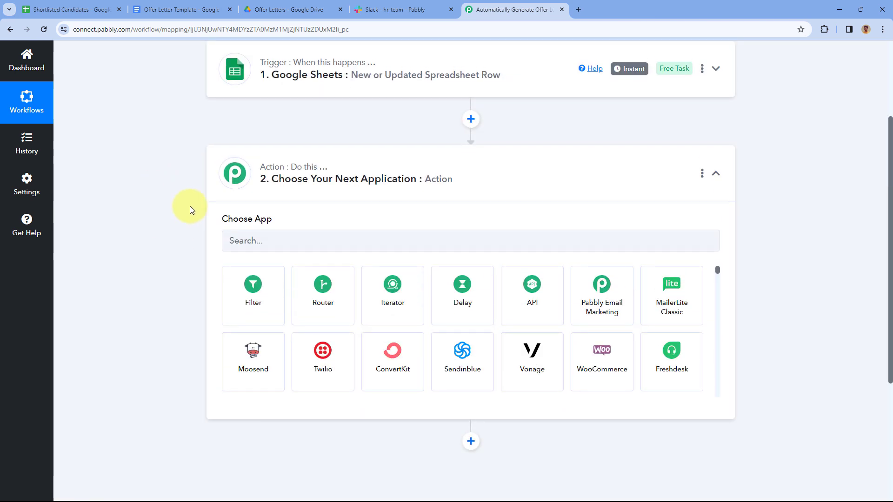
Make step 2 a Filter by Pabbly step with the Filter Values event and connect it
left_click(261, 293)
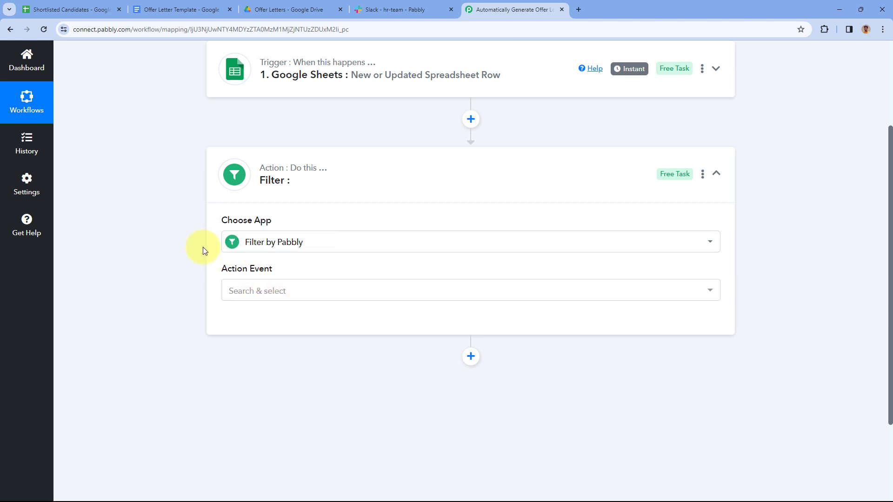
scroll(203, 248, "down", 3)
left_click(319, 175)
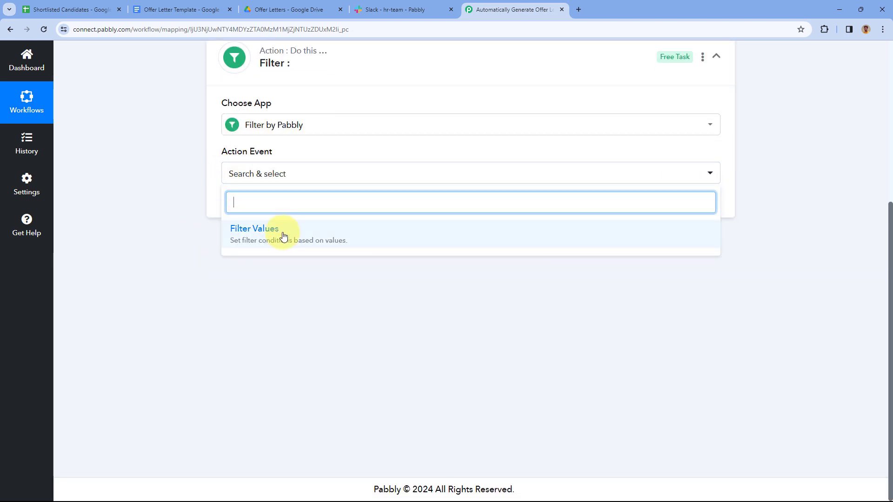
left_click(283, 235)
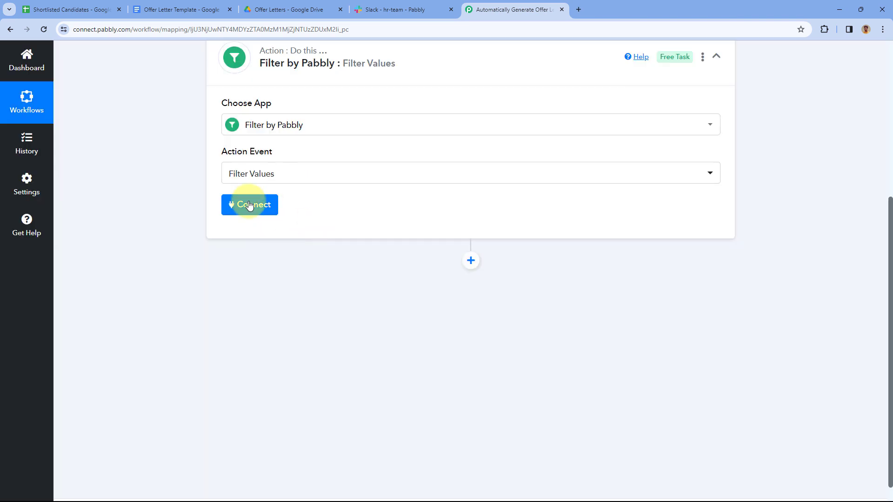
left_click(248, 205)
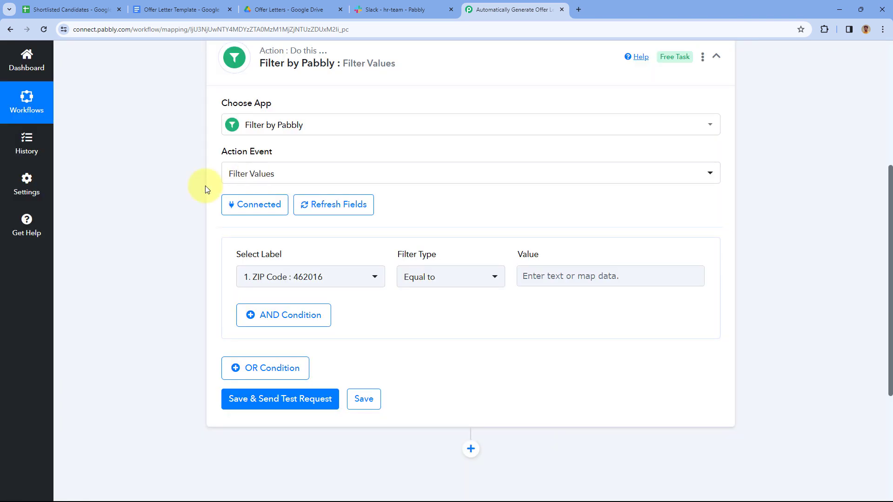
scroll(401, 206, "down", 1)
scroll(400, 206, "down", 2)
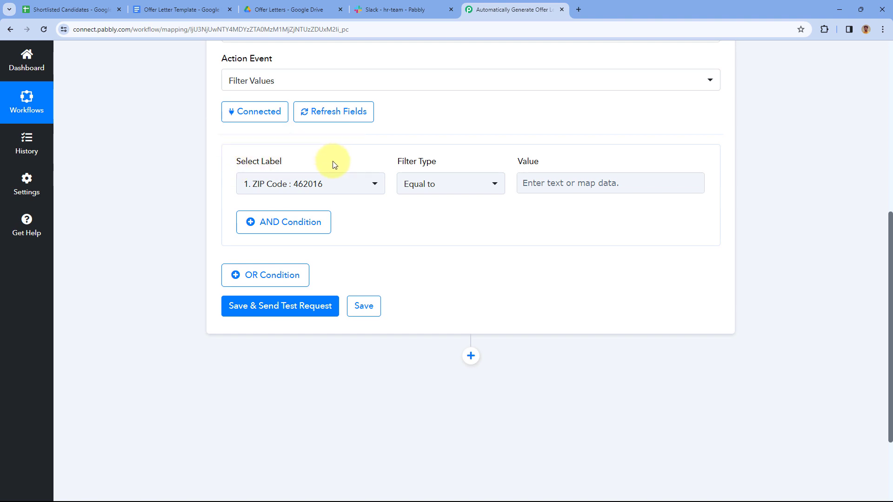
Expand the Google Sheets trigger step and locate the Status label in its response
scroll(472, 141, "up", 6)
left_click(399, 149)
scroll(177, 179, "down", 3)
scroll(186, 175, "down", 10)
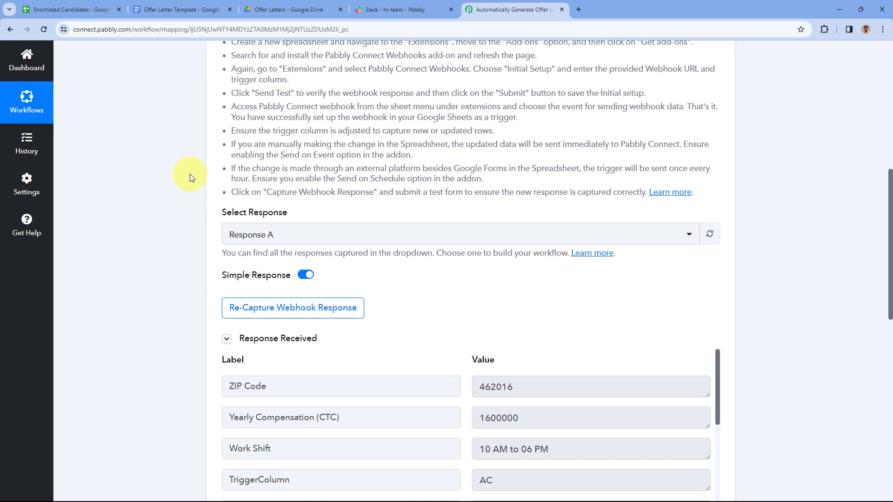
scroll(397, 140, "down", 4)
scroll(397, 141, "up", 1)
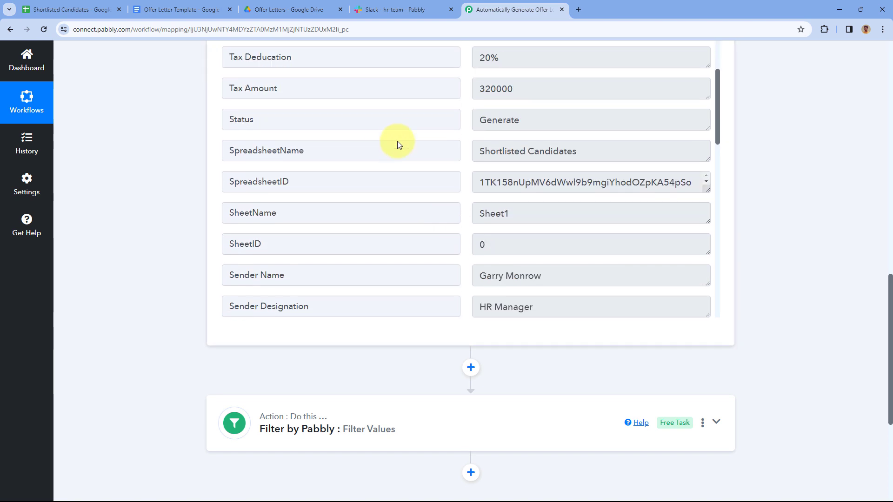
left_click_drag(259, 145, 230, 143)
double_click(252, 142)
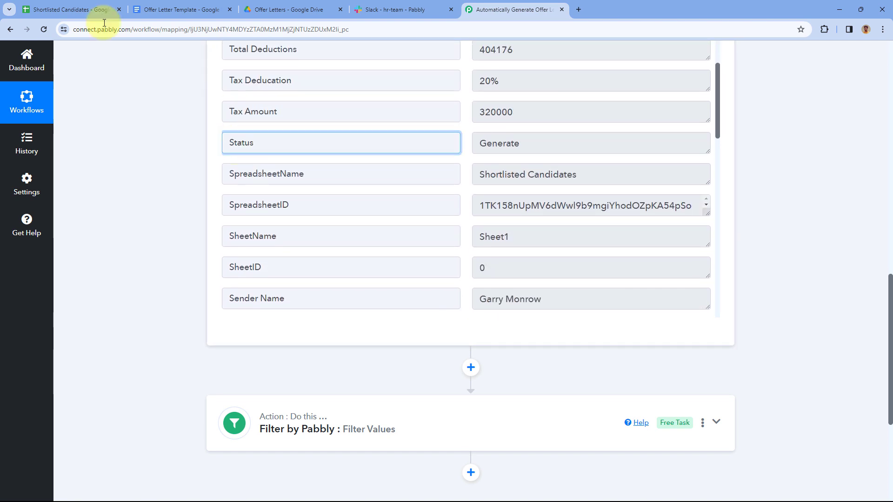
Check the Status header and its Generate value in column AC of the sheet
left_click(70, 10)
left_click(721, 234)
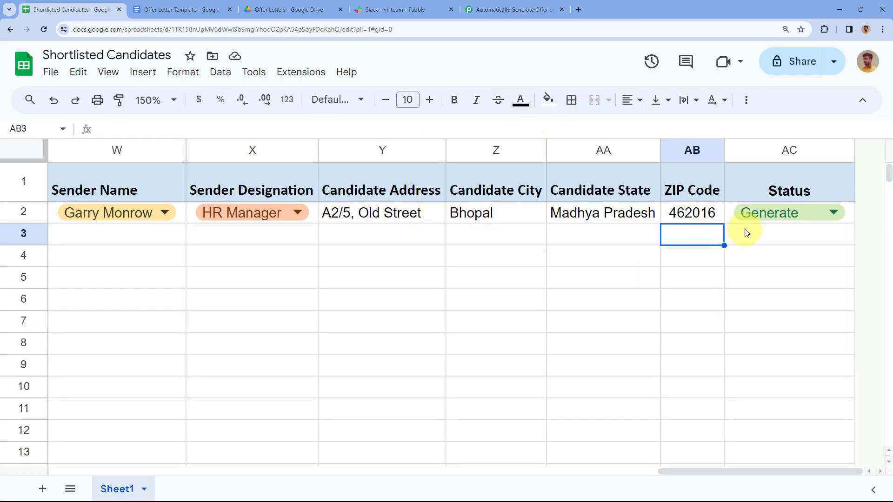
left_click(729, 200)
left_click(741, 210)
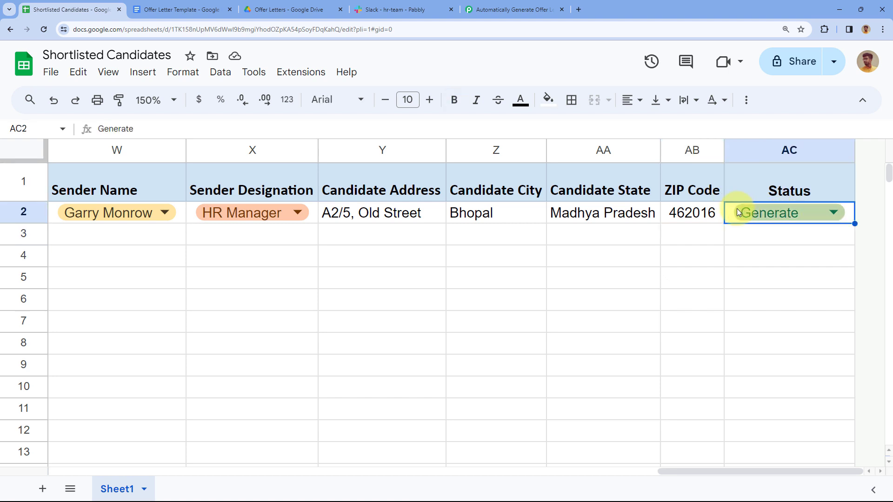
left_click(517, 9)
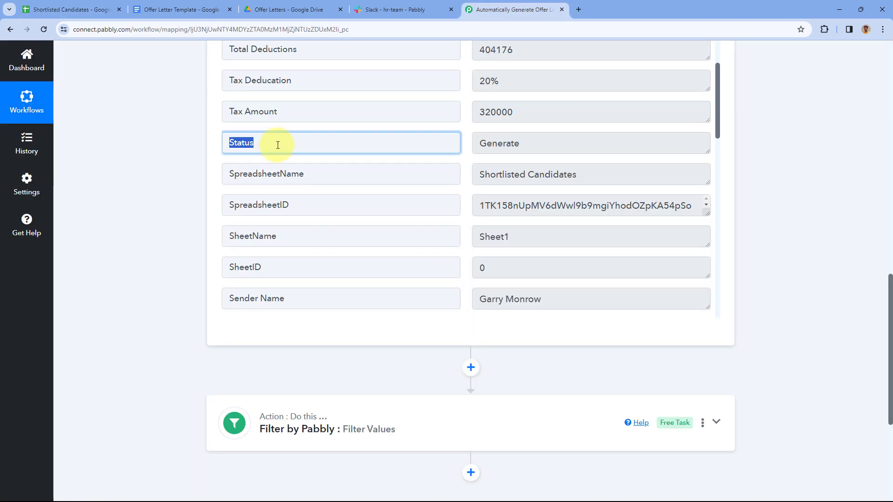
Copy the Generate value from the trigger response and expand the Filter by Pabbly step
left_click_drag(266, 139, 223, 142)
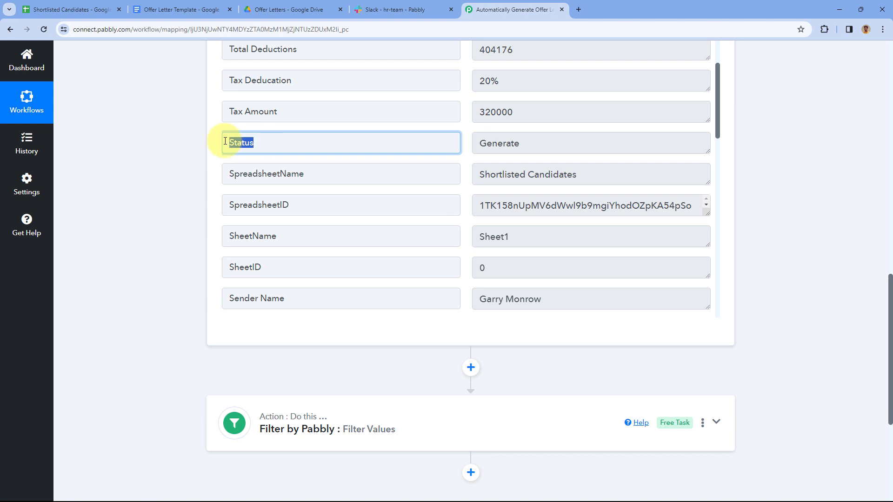
left_click(209, 140)
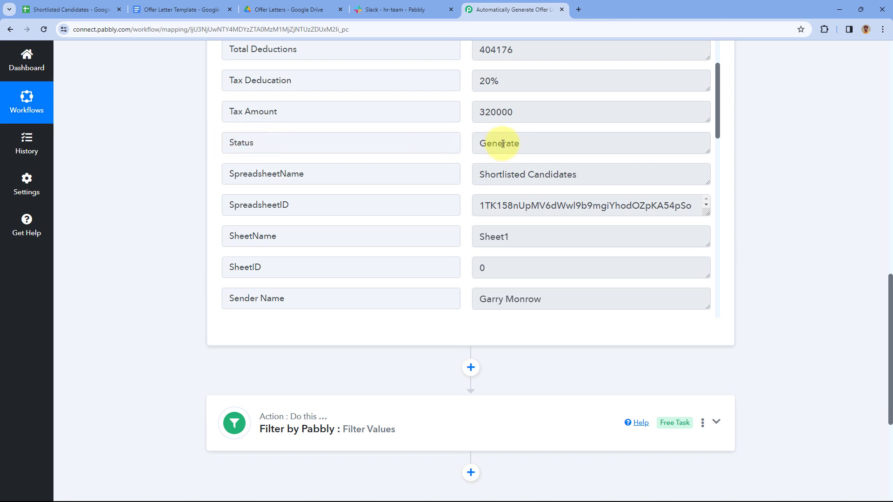
left_click_drag(285, 145, 229, 142)
left_click_drag(523, 145, 463, 147)
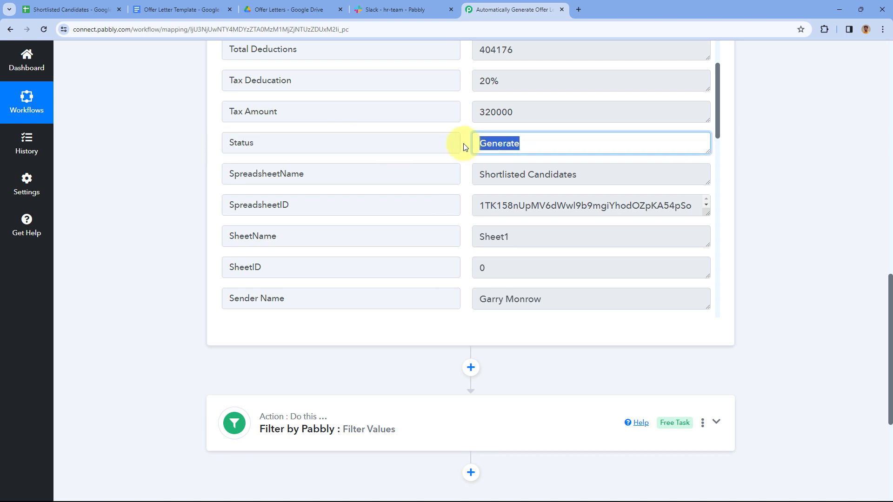
left_click(463, 145)
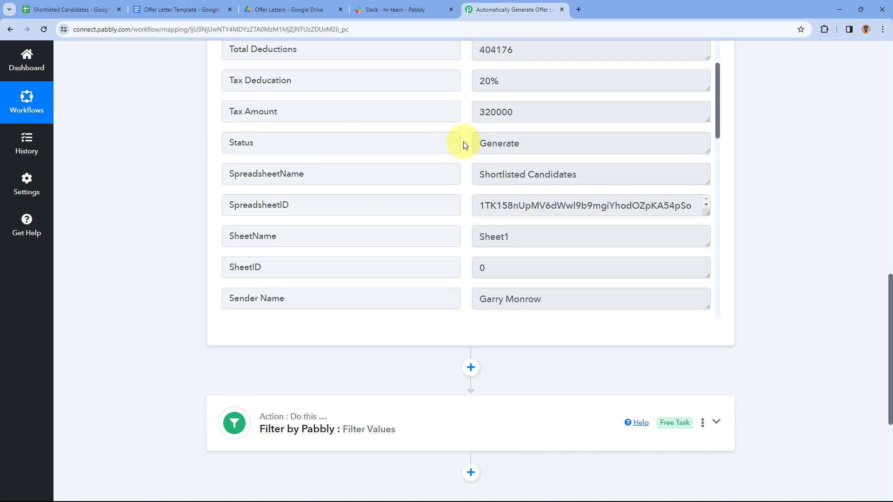
double_click(496, 145)
right_click(501, 147)
left_click(512, 154)
left_click(174, 199)
scroll(171, 200, "down", 3)
left_click(384, 292)
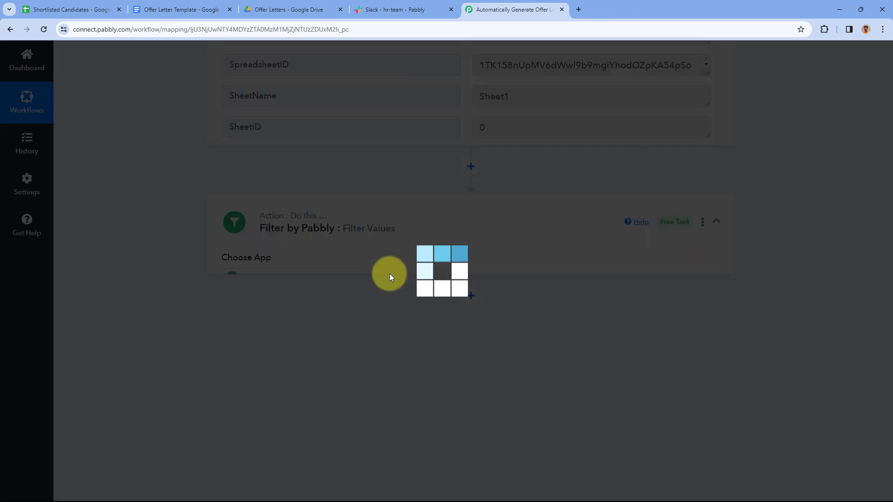
Set the filter condition to Status : Generate, Equal to, with Generate pasted as the value
scroll(173, 202, "down", 4)
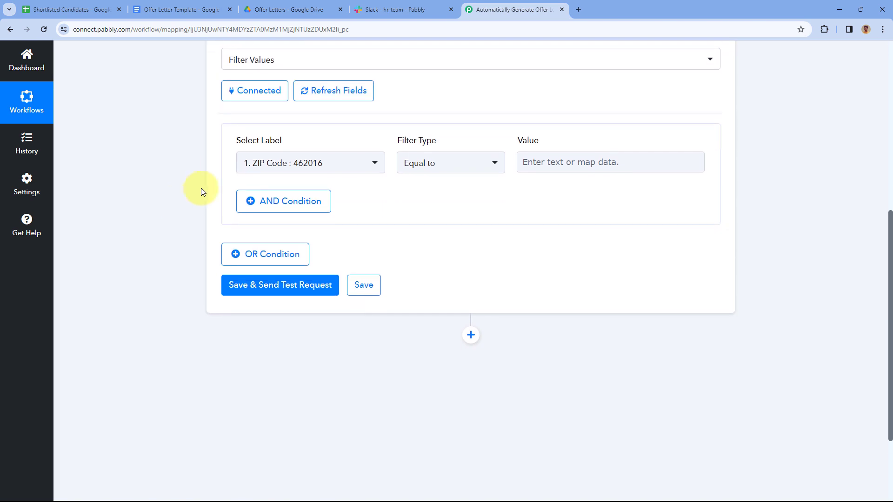
left_click(370, 161)
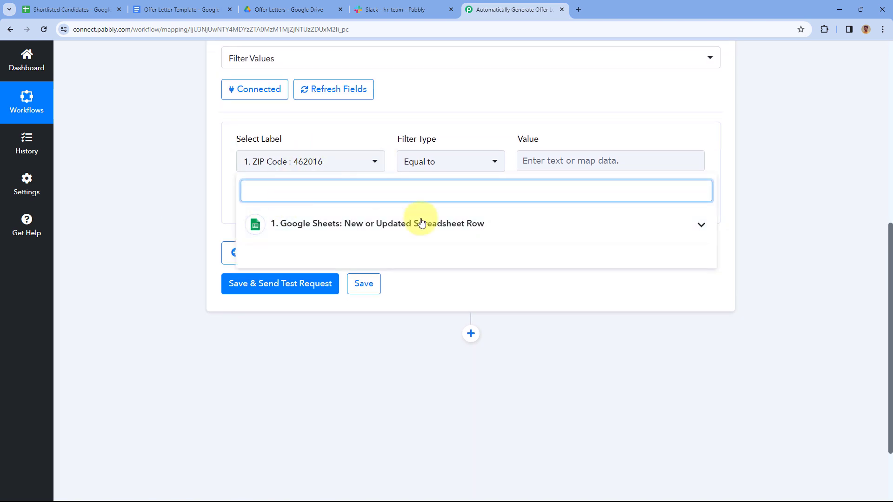
left_click(481, 224)
scroll(177, 211, "down", 1)
scroll(177, 210, "down", 2)
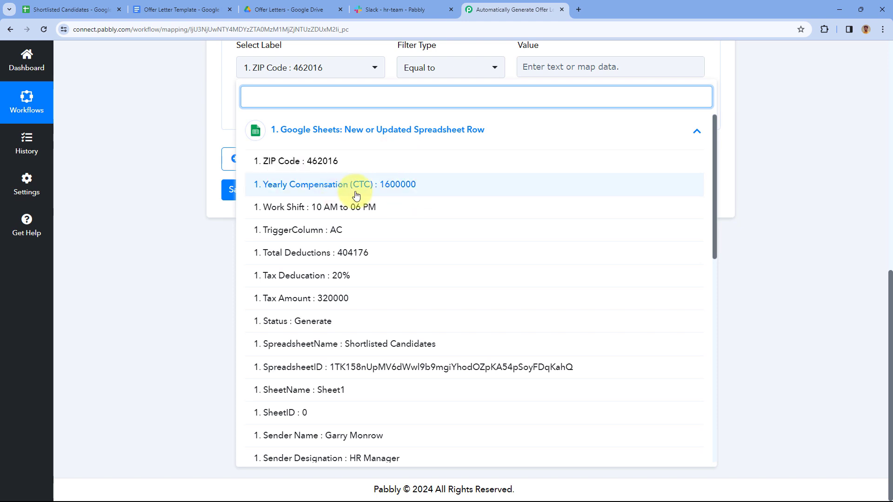
left_click(272, 325)
scroll(185, 159, "up", 1)
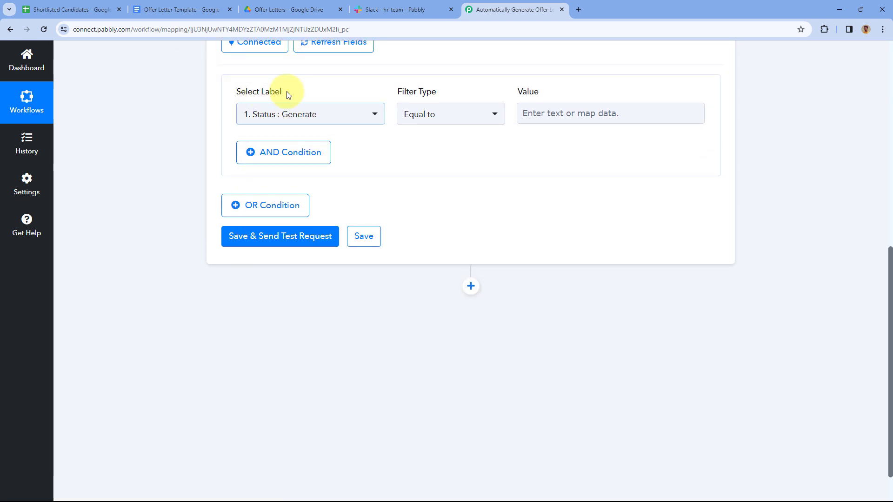
left_click(465, 116)
left_click(423, 174)
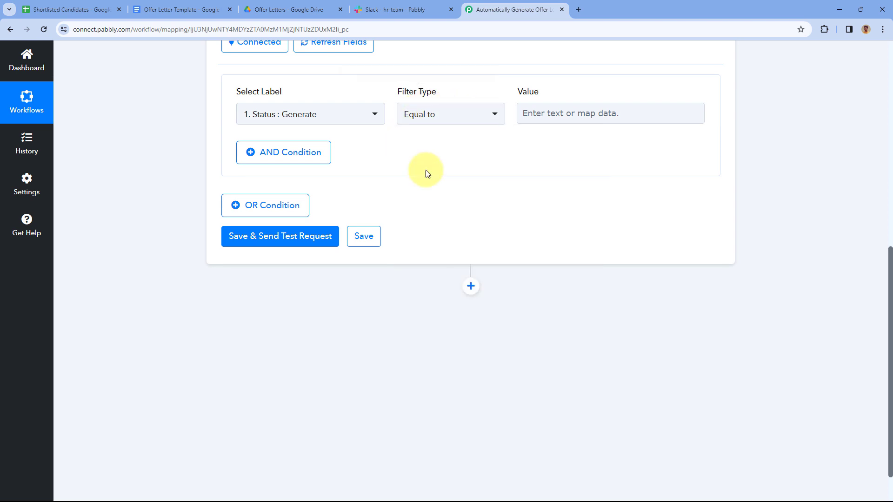
left_click(535, 116)
right_click(536, 112)
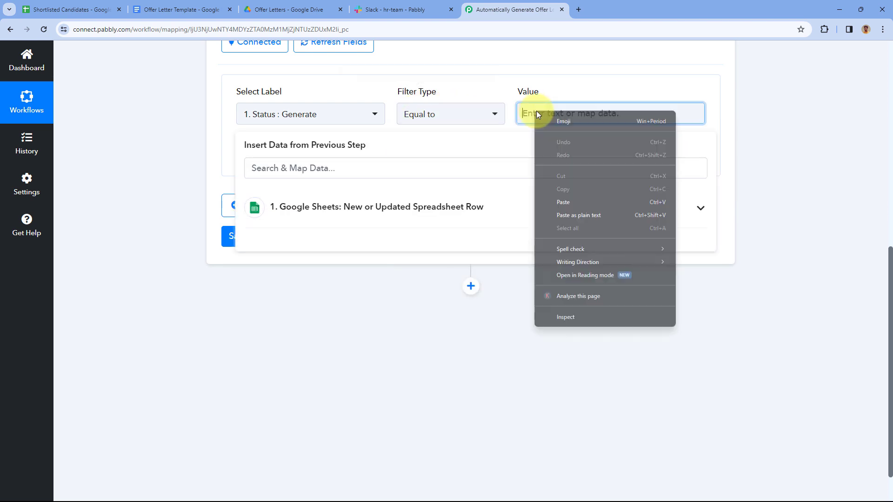
left_click(568, 199)
left_click(500, 87)
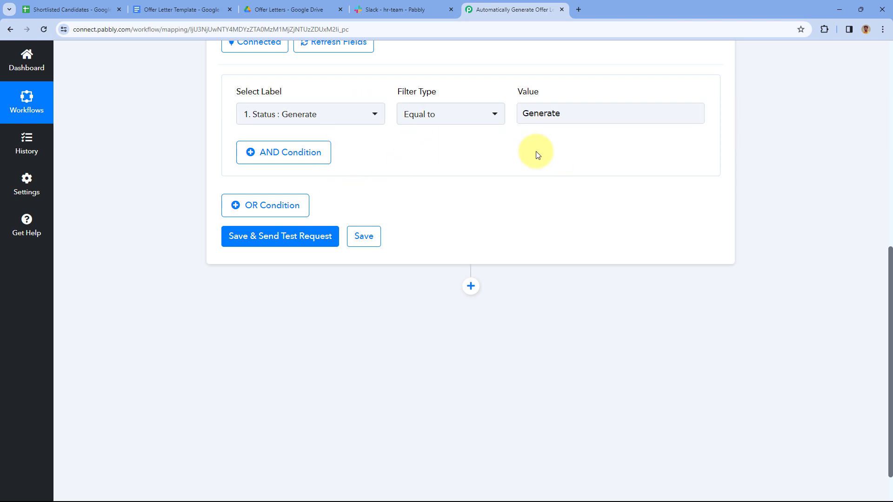
Save and send the test request, confirming the response 'Condition is true'
left_click(294, 238)
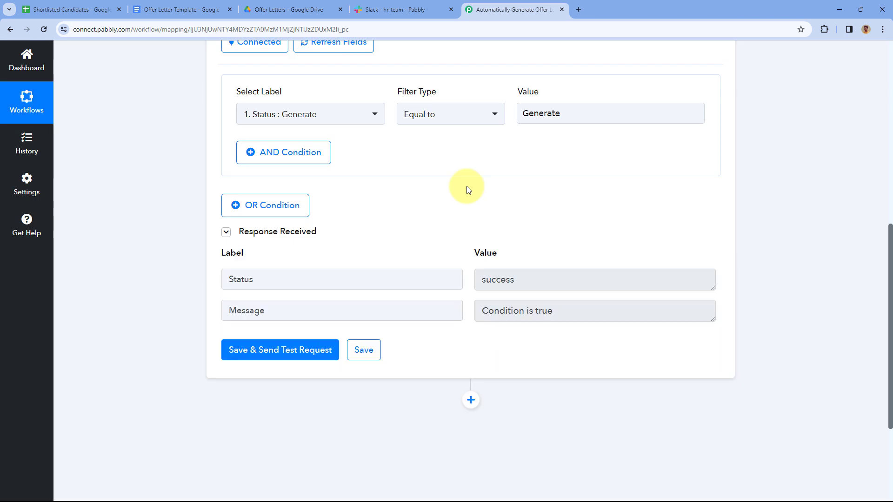
scroll(467, 186, "down", 3)
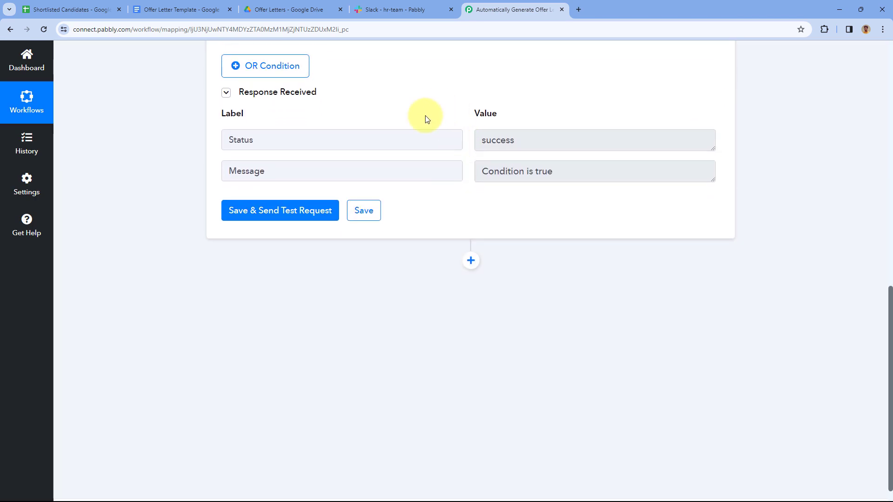
left_click(535, 171)
key("ctrl+a")
left_click(467, 124)
scroll(466, 125, "up", 8)
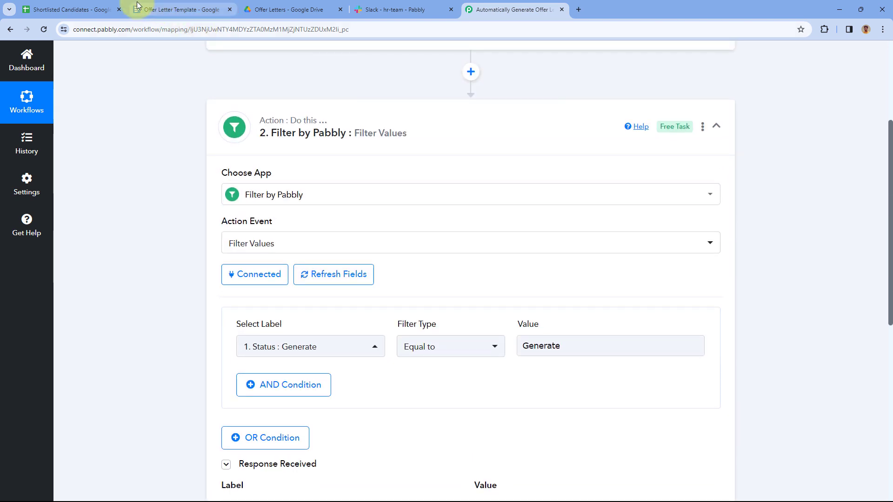
Peek at the Shortlisted Candidates sheet, then collapse the Filter by Pabbly step in the workflow
left_click(70, 9)
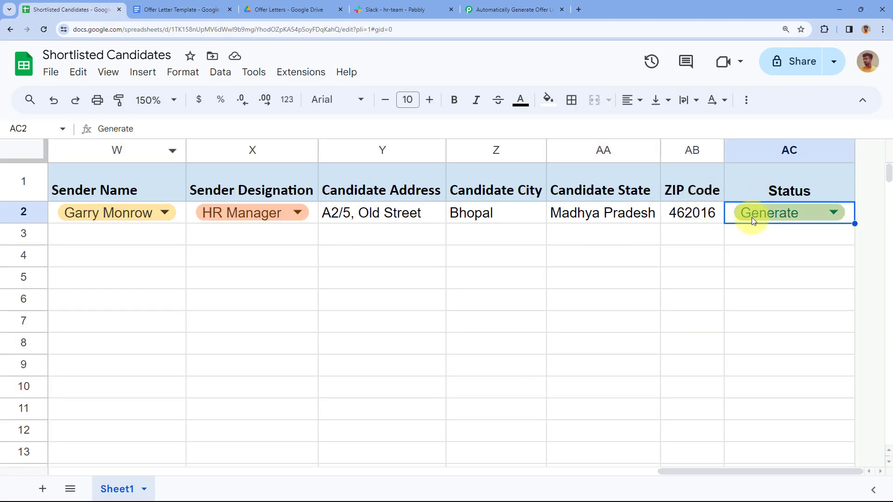
left_click(511, 9)
scroll(422, 159, "down", 7)
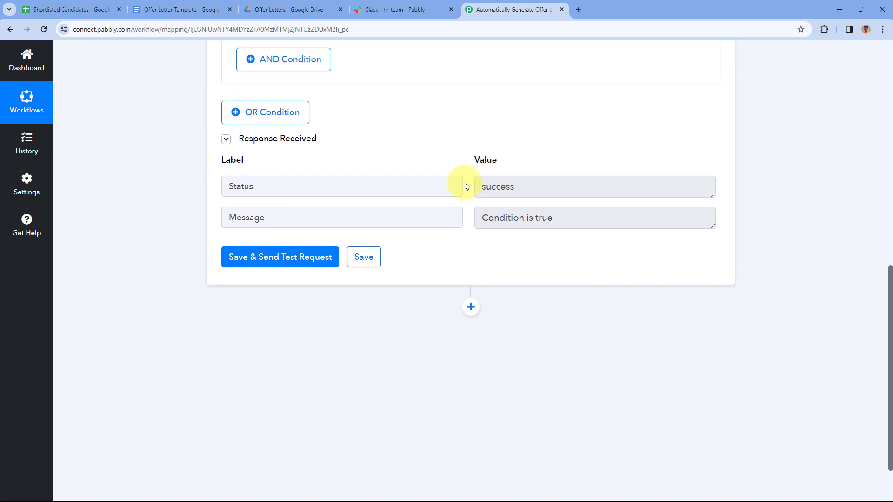
scroll(468, 136, "up", 8)
left_click(465, 136)
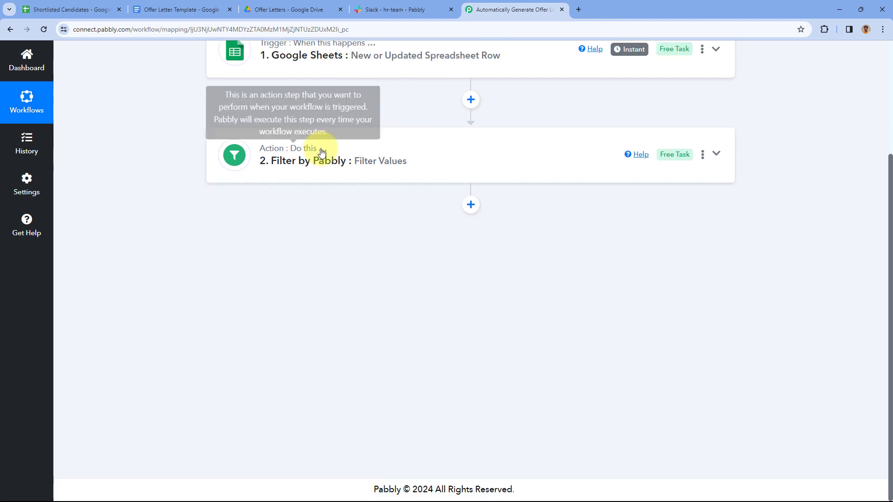
scroll(532, 139, "up", 1)
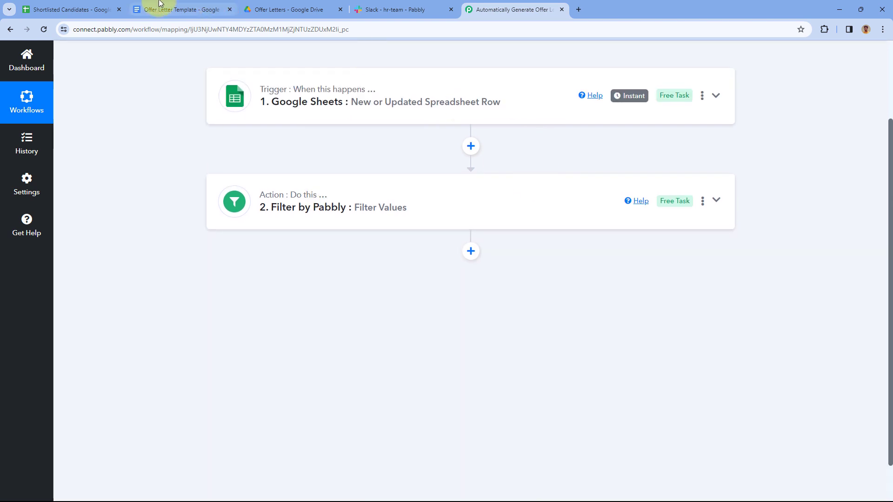
Glance at the Shortlisted Candidates sheet again, then bring up the Offer Letter Template document
left_click(96, 7)
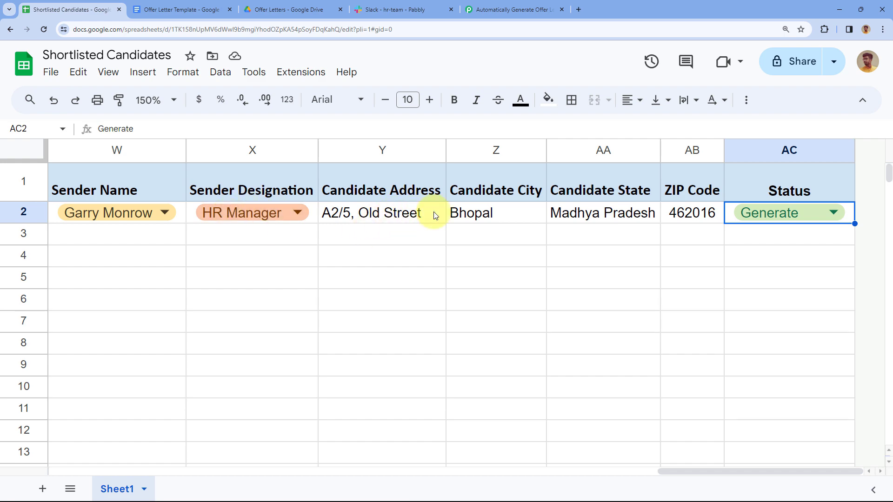
scroll(427, 213, "left", 15)
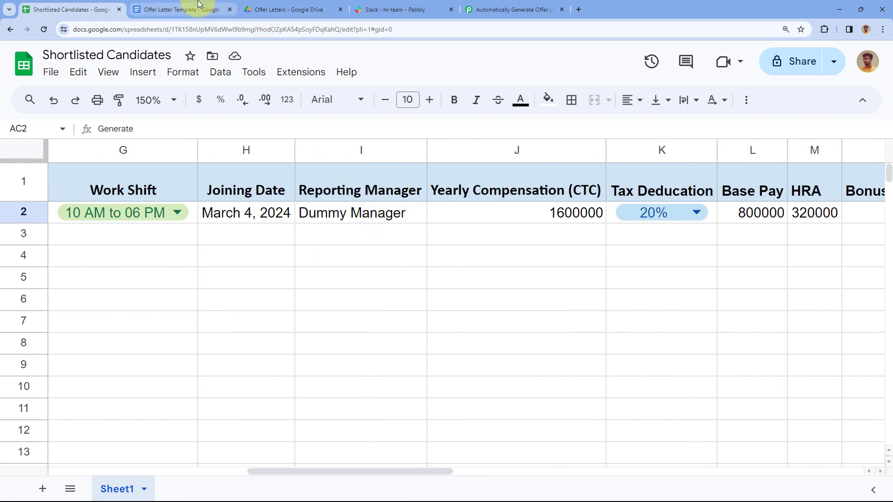
left_click(191, 9)
scroll(279, 224, "up", 3)
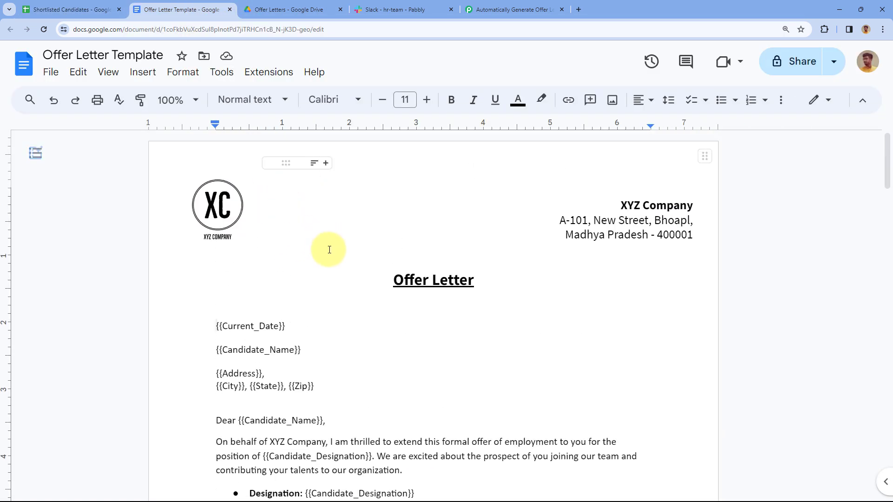
Scroll the offer letter and highlight the {{Current_Date}} and {{Candidate_Name}} placeholders
scroll(360, 244, "down", 2)
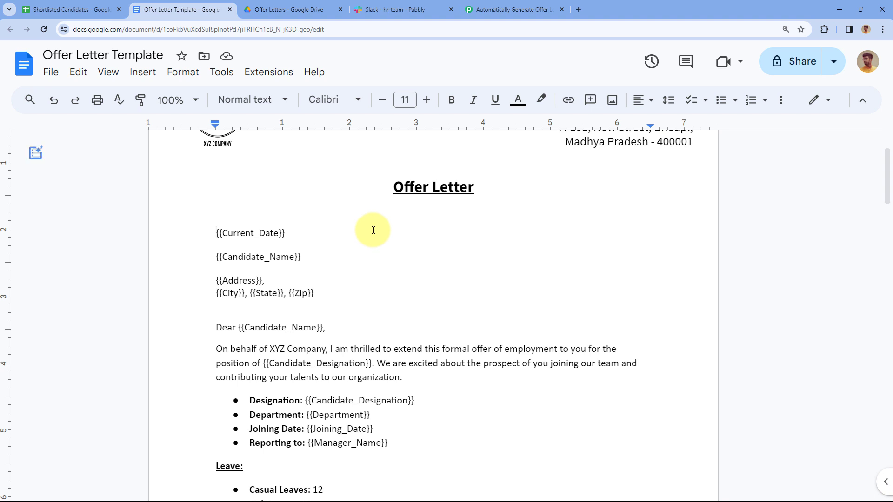
scroll(344, 209, "down", 1)
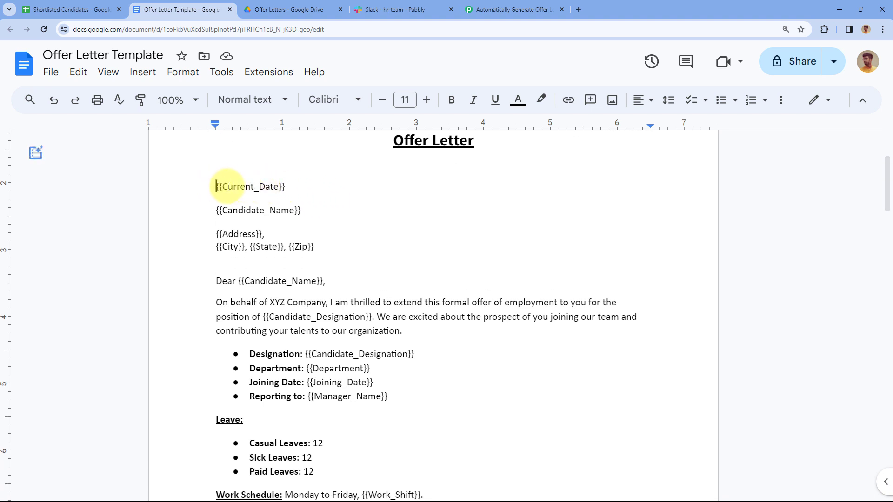
left_click_drag(217, 186, 282, 187)
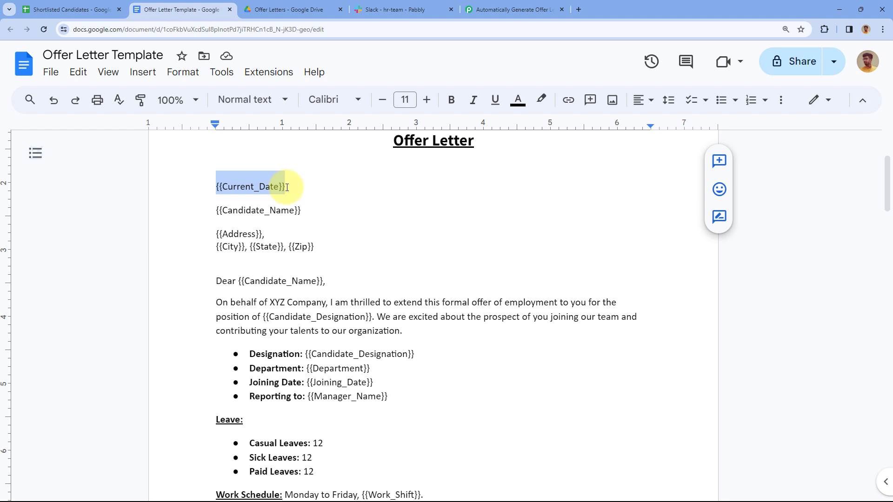
left_click_drag(303, 210, 216, 210)
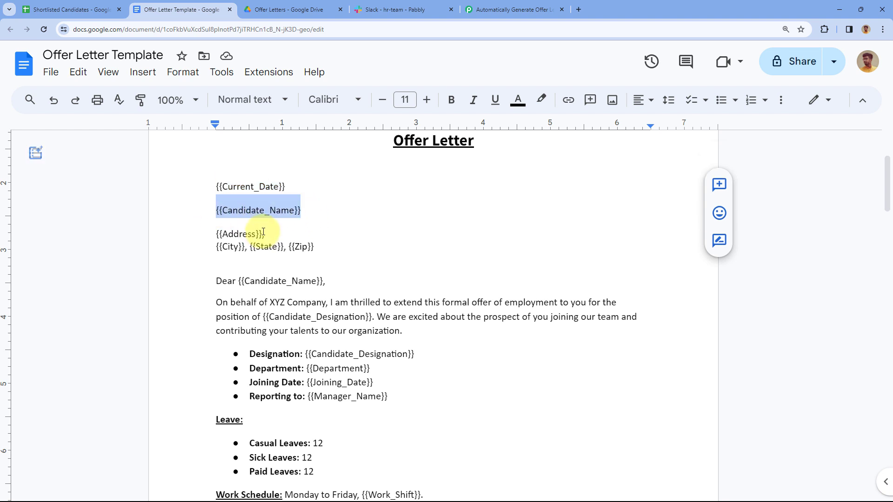
scroll(303, 281, "down", 2)
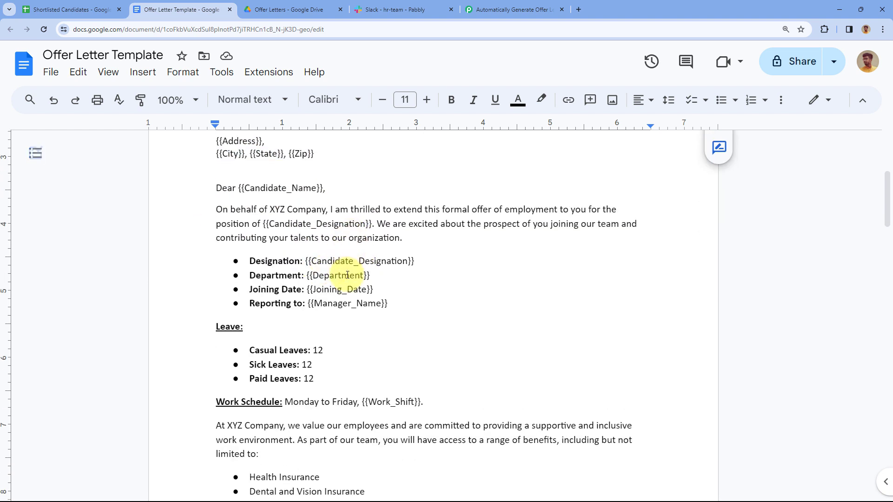
scroll(404, 259, "down", 3)
scroll(433, 258, "up", 3)
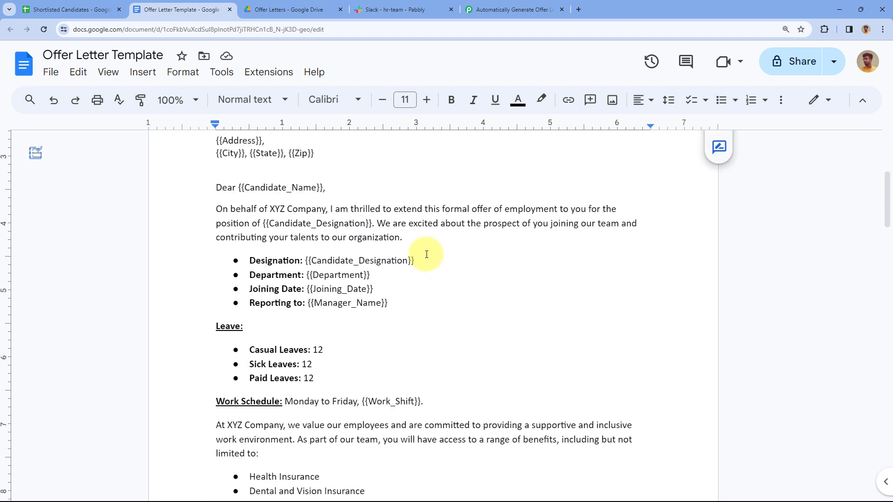
scroll(427, 255, "up", 2)
left_click(321, 233)
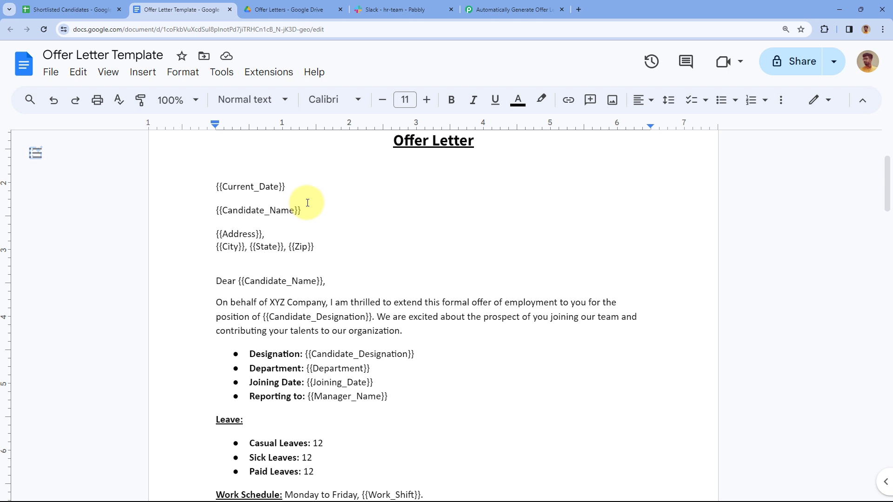
left_click_drag(298, 187, 218, 187)
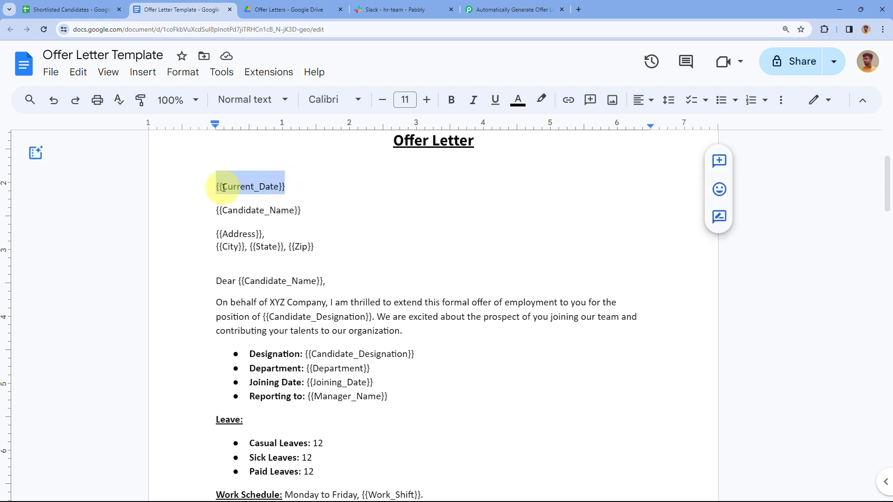
left_click(303, 189)
left_click_drag(302, 210, 219, 209)
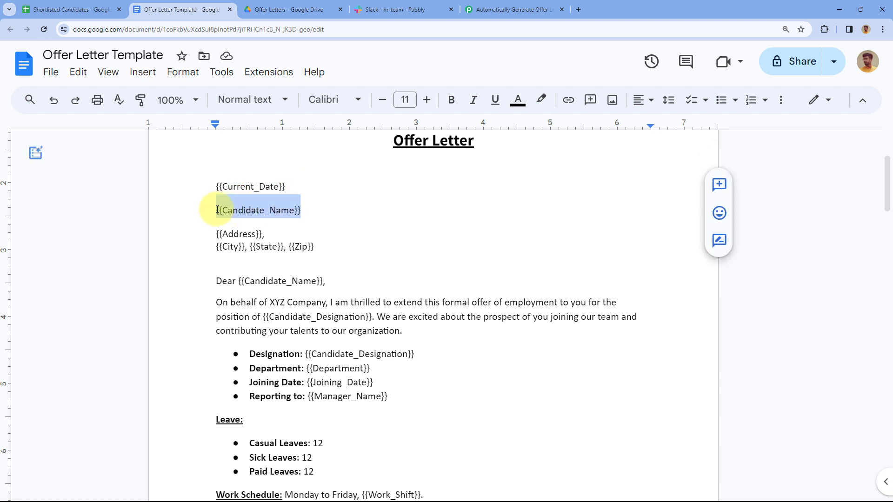
Compare the placeholders with the Shortlisted Candidates columns, then return to the workflow below the filter
left_click(70, 10)
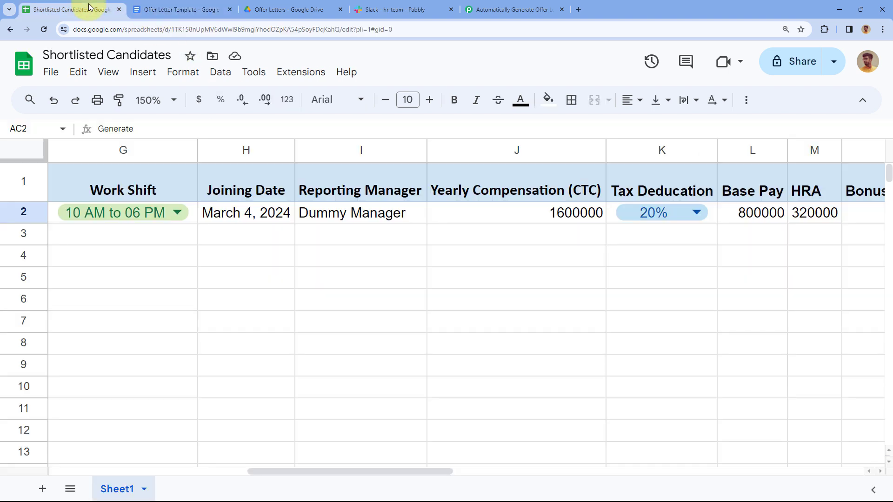
scroll(268, 235, "left", 5)
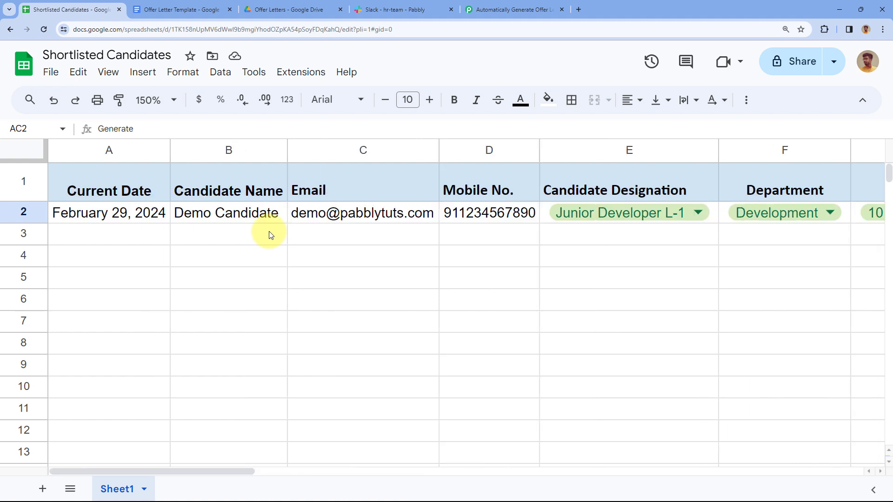
left_click(176, 9)
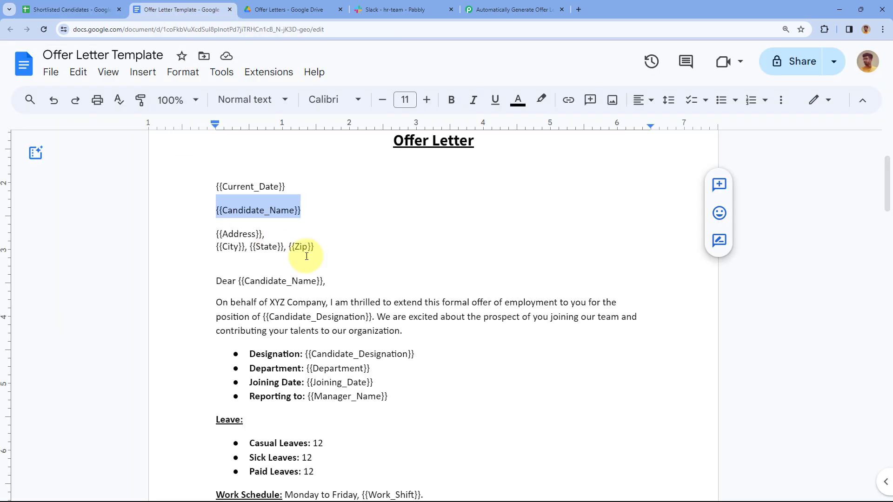
left_click(333, 207)
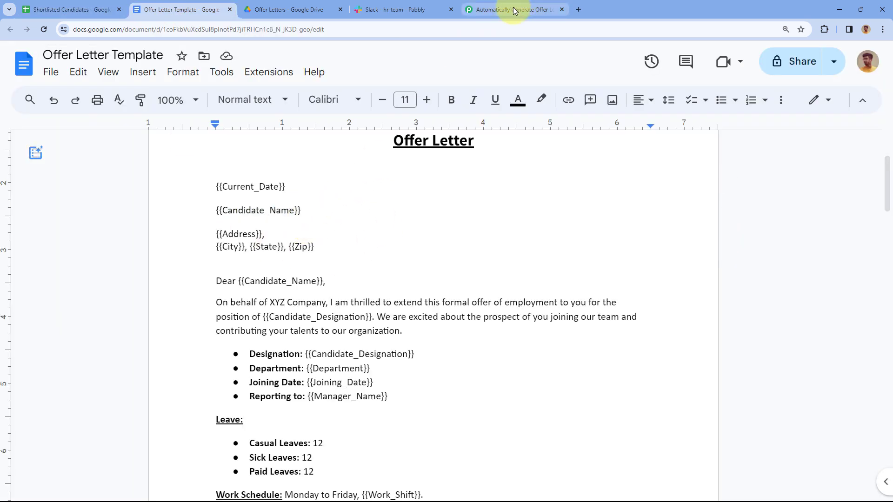
left_click(512, 9)
scroll(325, 156, "down", 2)
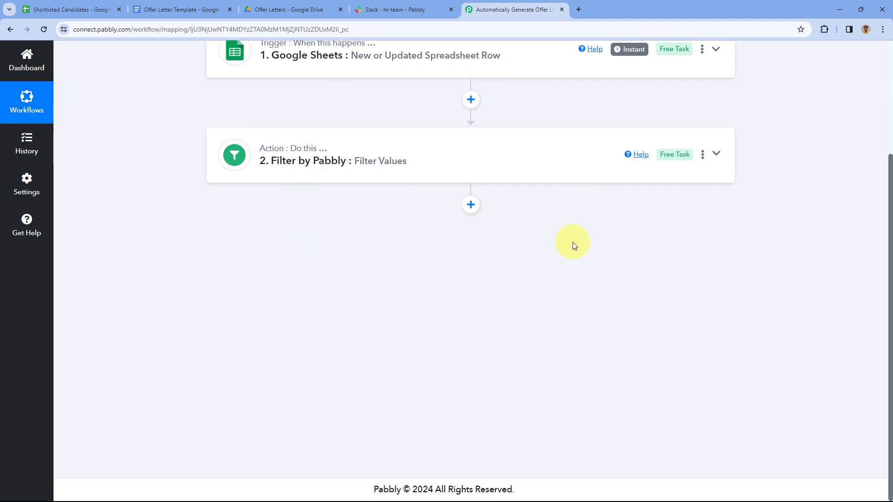
left_click(469, 206)
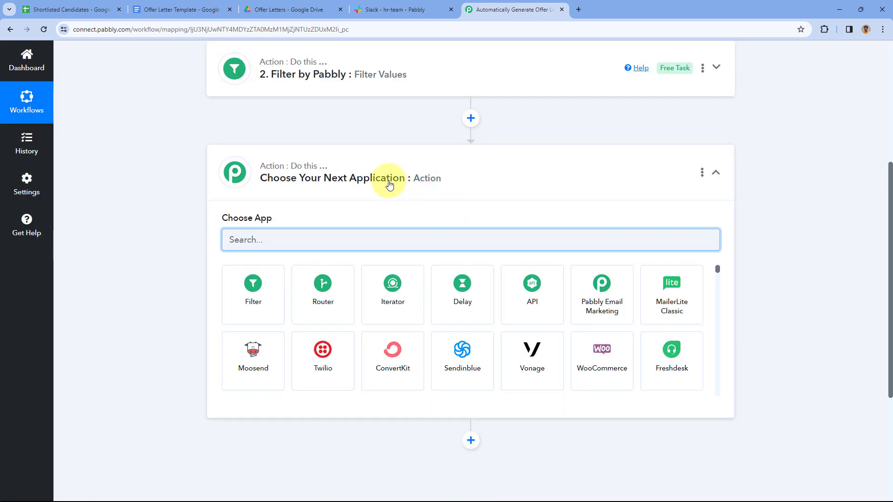
Add a Google Docs step using the Create Document from Template action
left_click(274, 239)
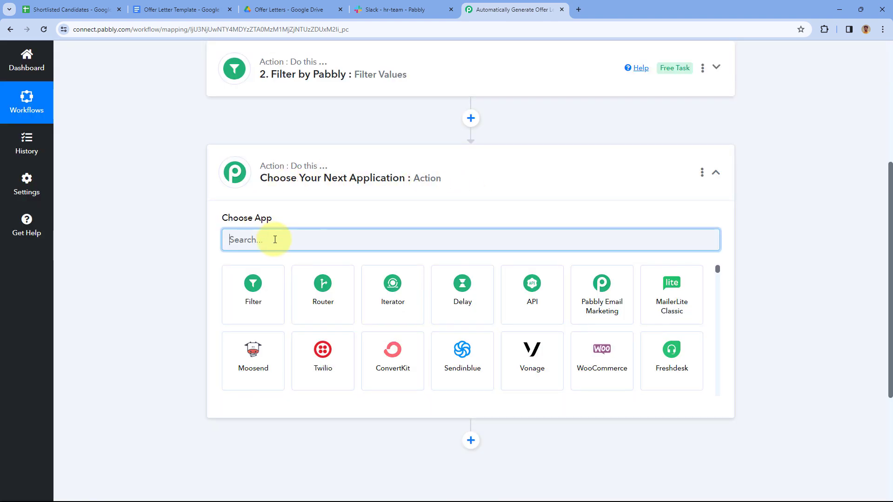
type("Google Doc")
left_click(242, 231)
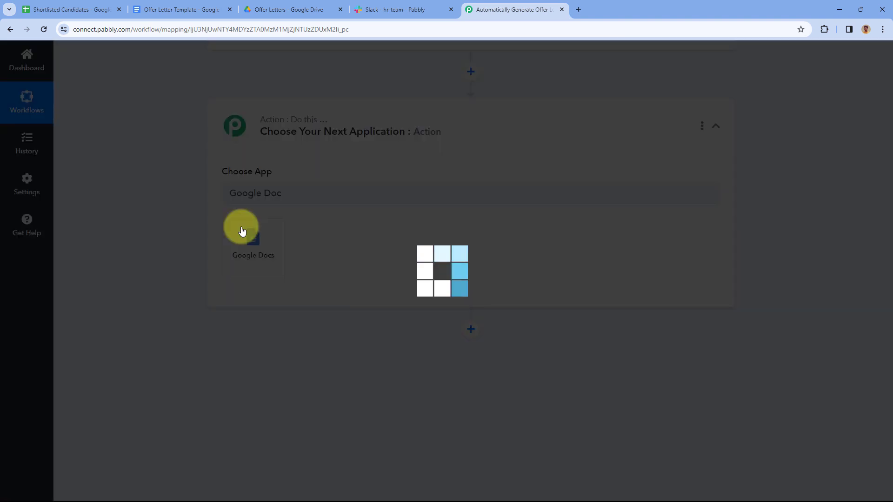
scroll(279, 172, "down", 1)
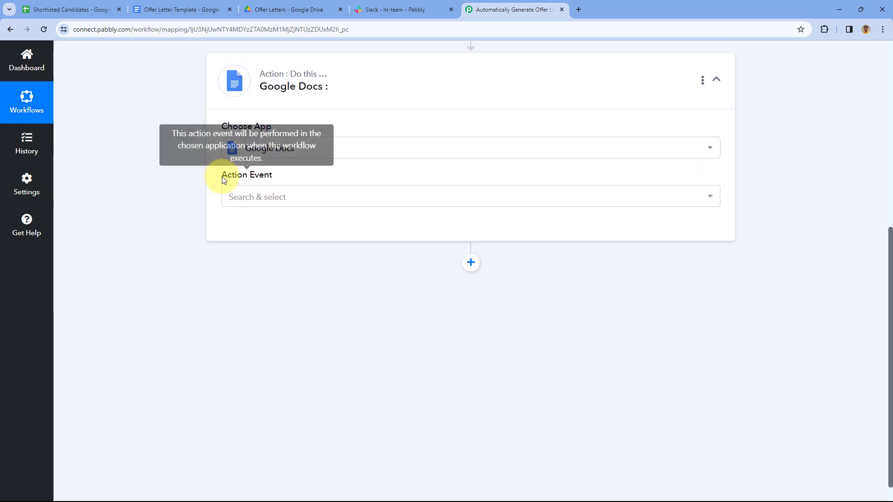
left_click(319, 195)
scroll(216, 192, "down", 1)
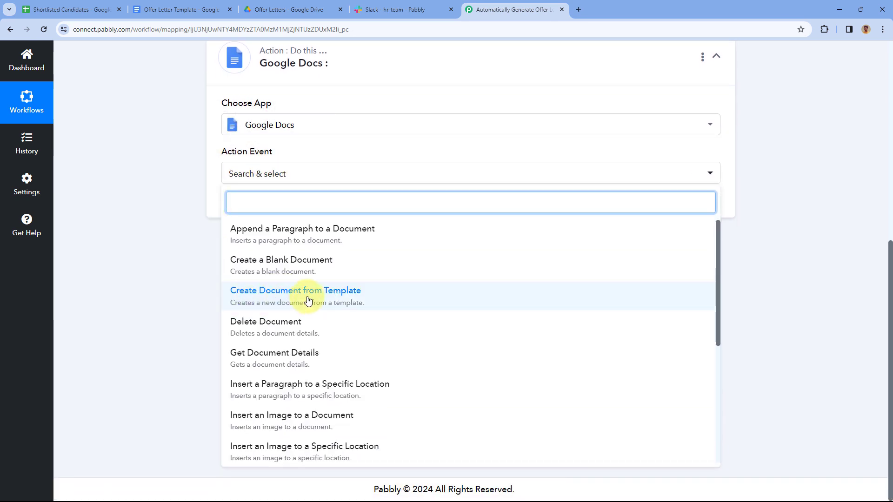
left_click(273, 303)
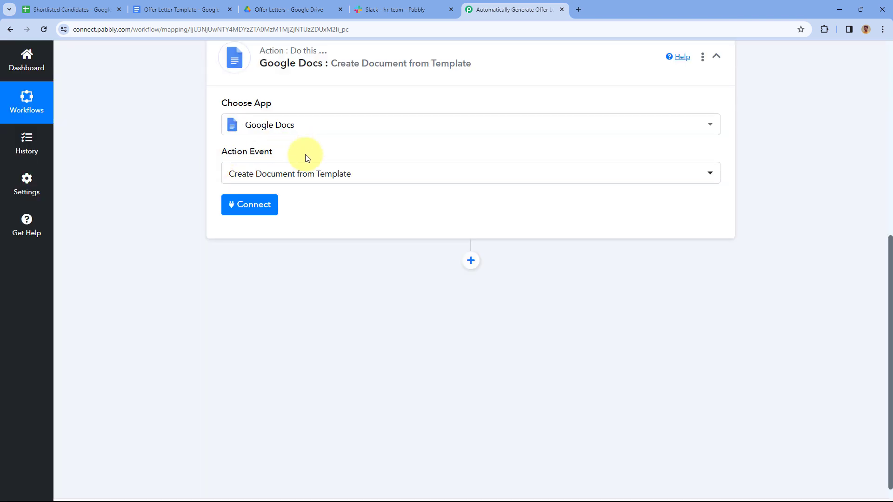
Connect the step to a new Google account connection and allow Drive access
left_click(252, 205)
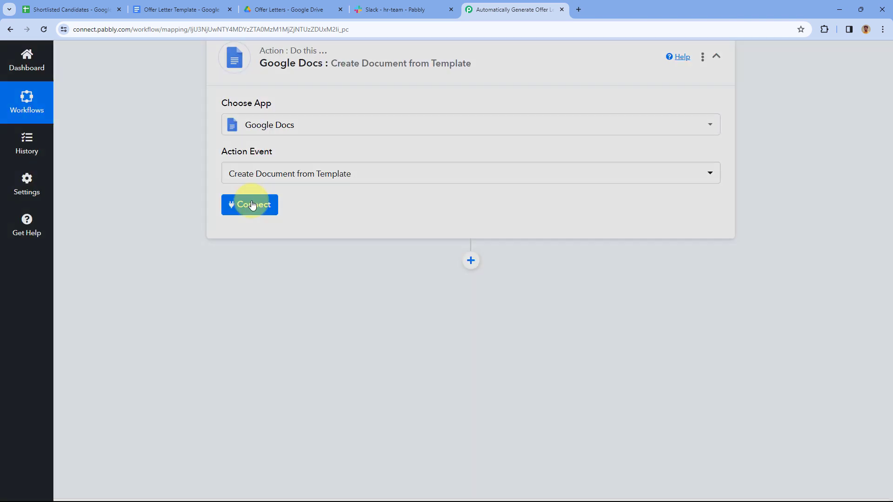
left_click(413, 160)
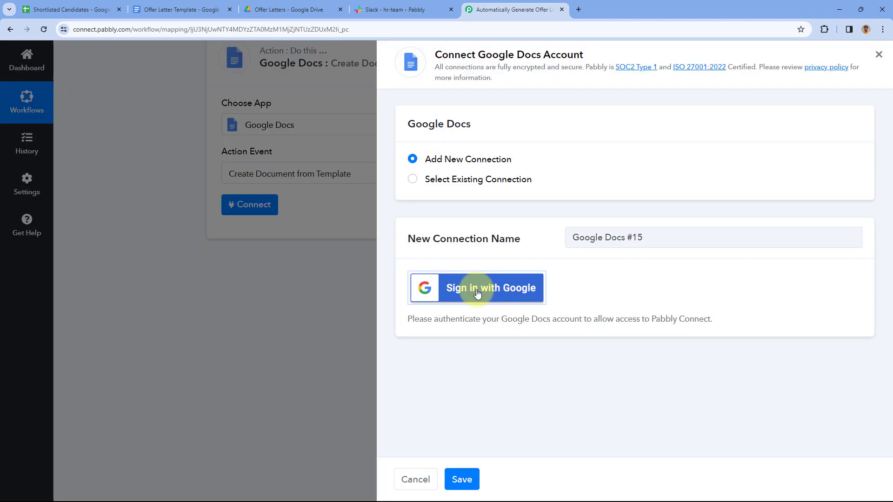
left_click(477, 292)
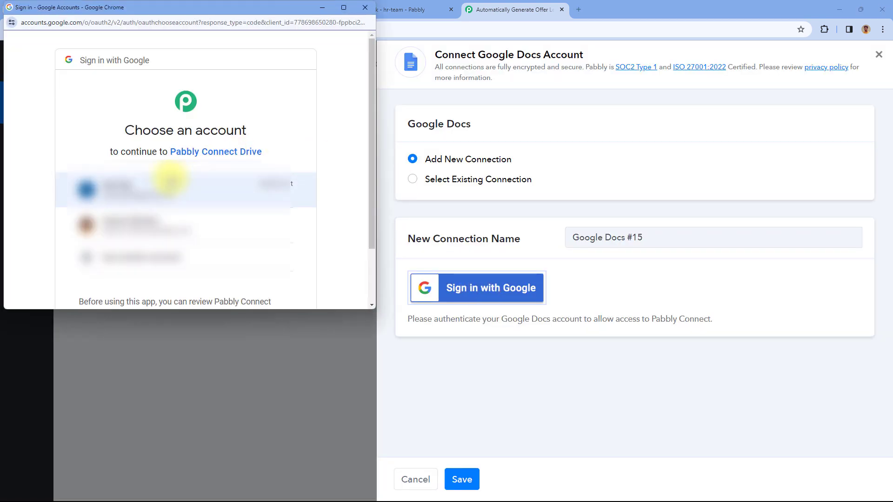
left_click_drag(149, 151, 110, 180)
left_click(207, 231)
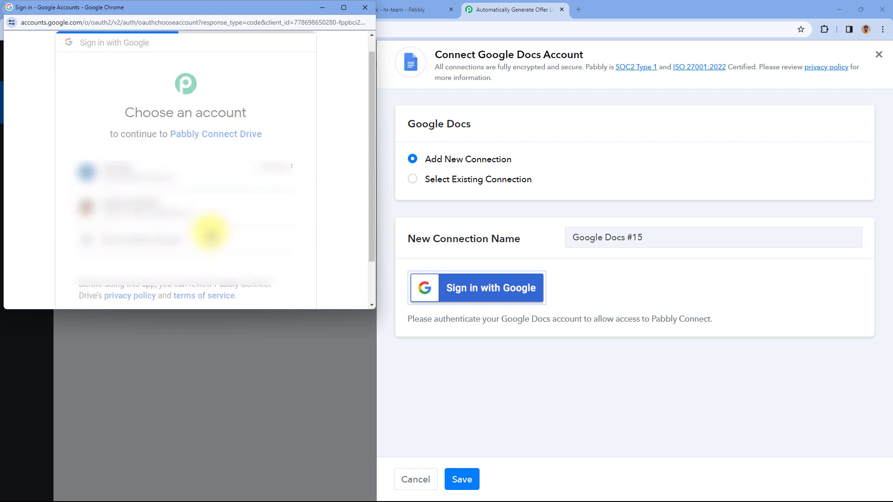
scroll(210, 232, "down", 5)
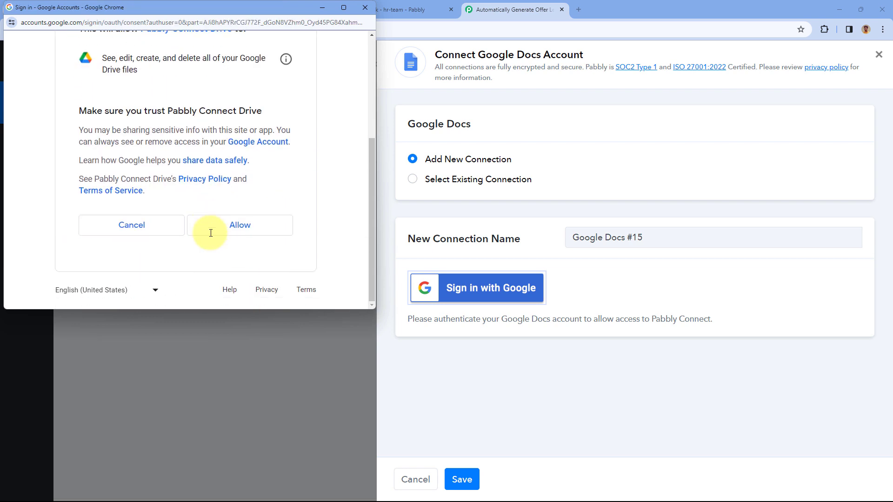
left_click(210, 233)
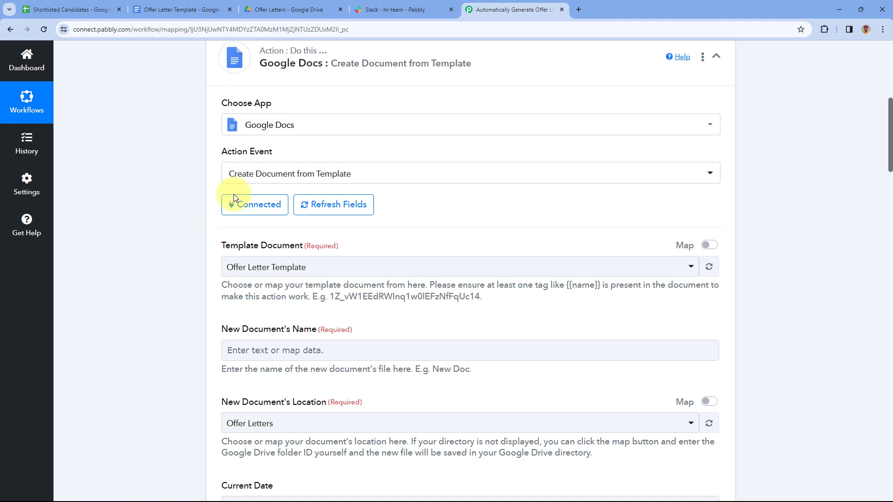
Browse the Template Document dropdown's list, then switch to the Offer Letter Template document
scroll(437, 202, "up", 1)
scroll(436, 202, "down", 3)
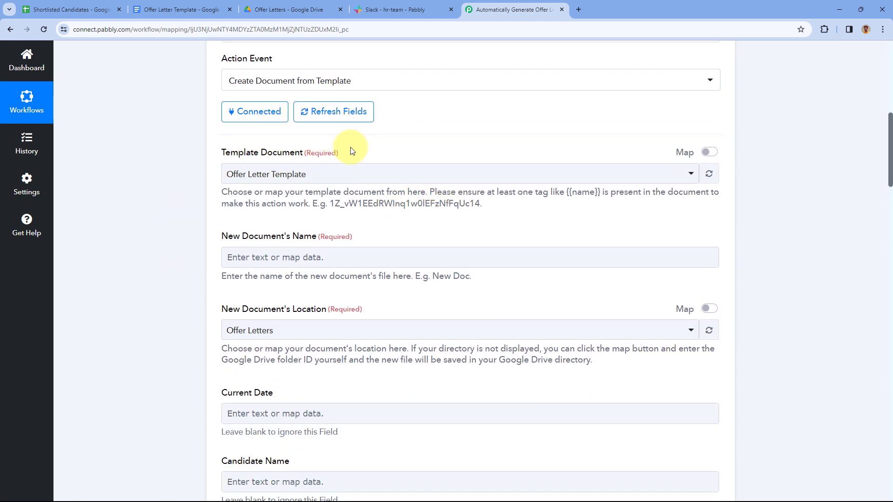
left_click(372, 173)
scroll(375, 142, "down", 1)
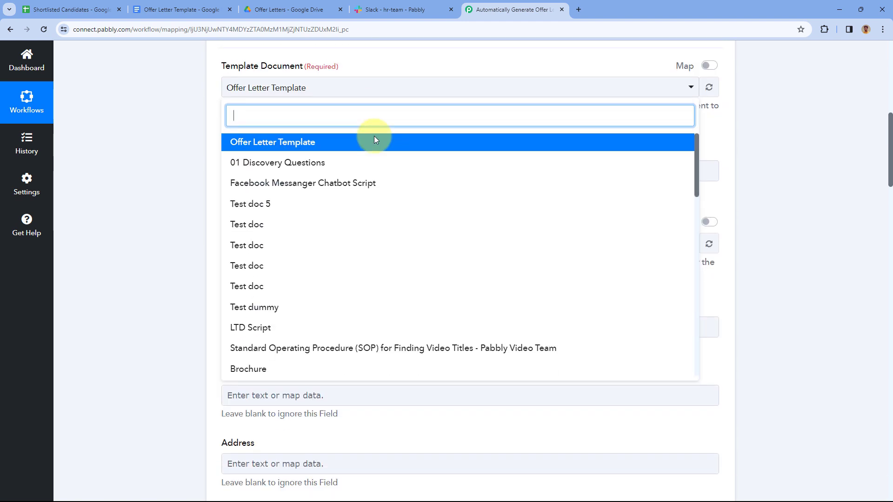
scroll(320, 172, "down", 6)
scroll(299, 236, "down", 3)
scroll(350, 244, "up", 8)
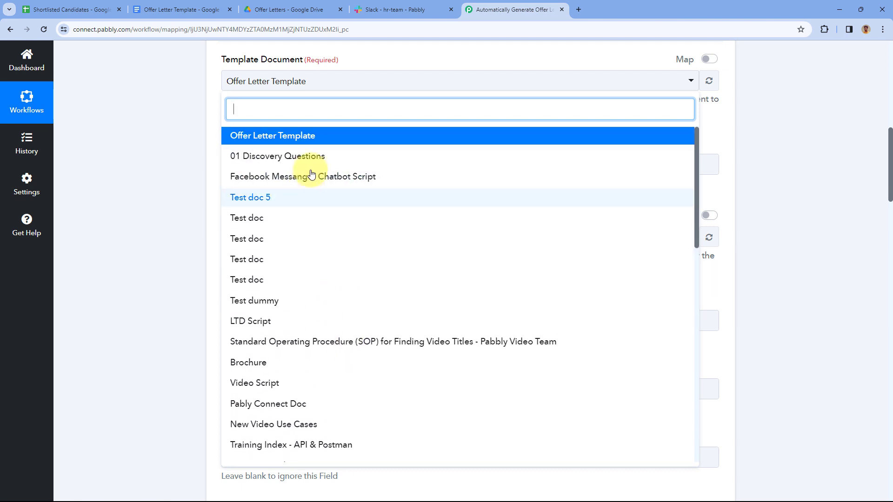
scroll(211, 170, "up", 1)
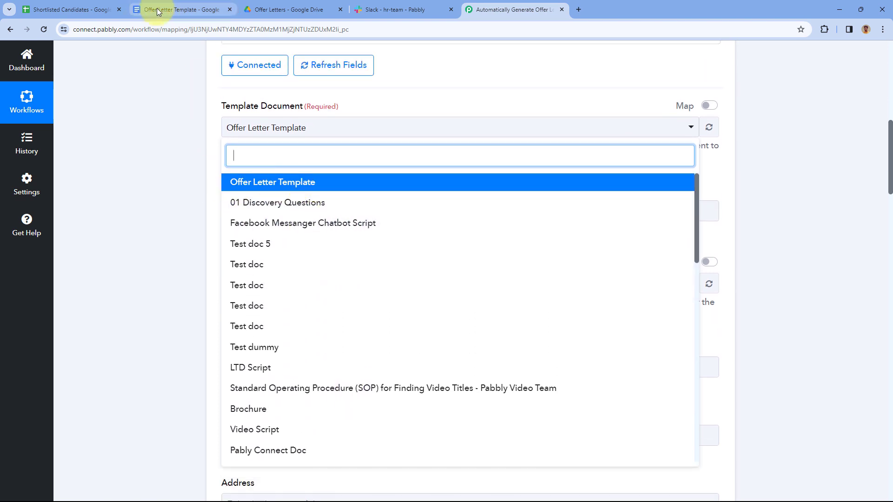
left_click(186, 9)
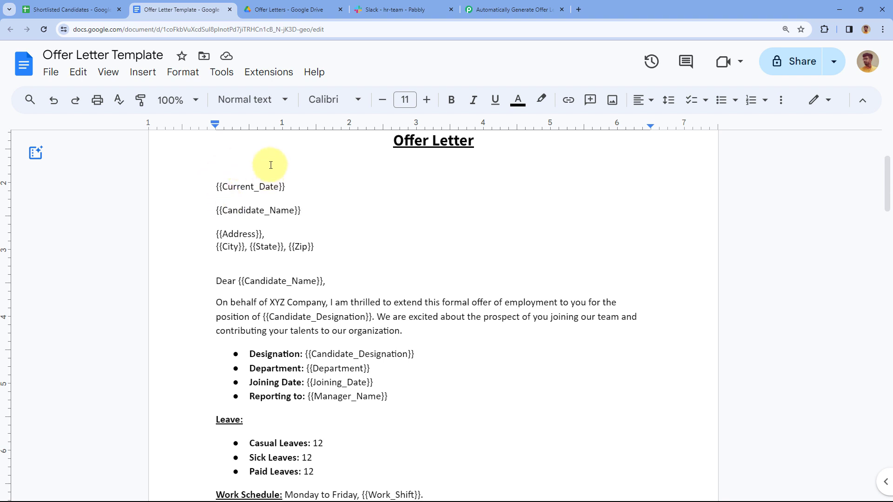
Review the top of the Offer Letter Template, then go back to the Pabbly workflow
scroll(331, 187, "up", 3)
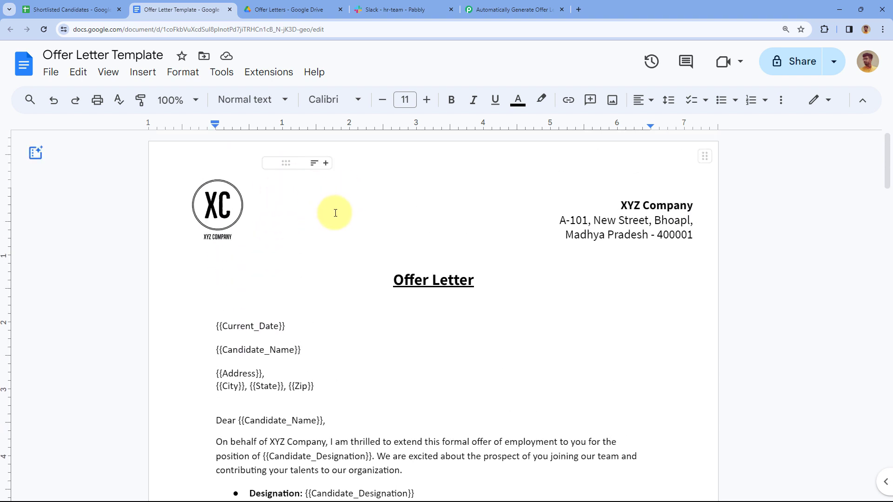
left_click(502, 10)
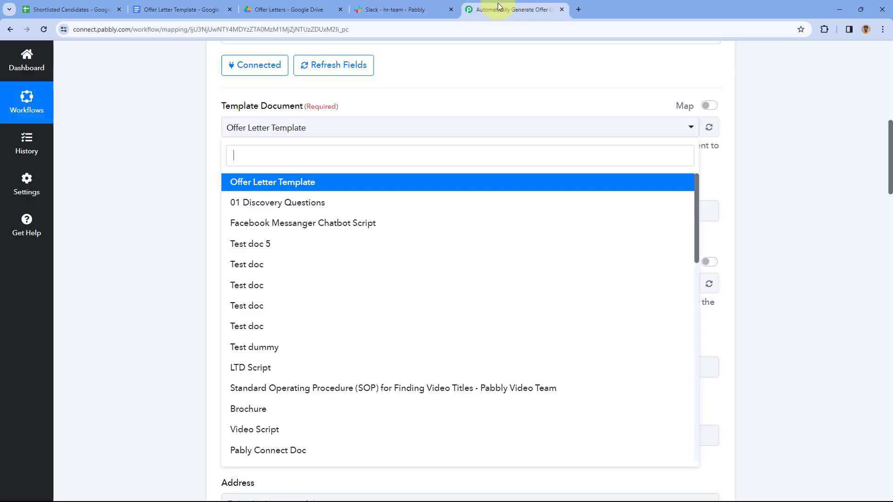
Keep Offer Letter Template as the template and check the Demo Candidate name in cell B2
left_click(301, 184)
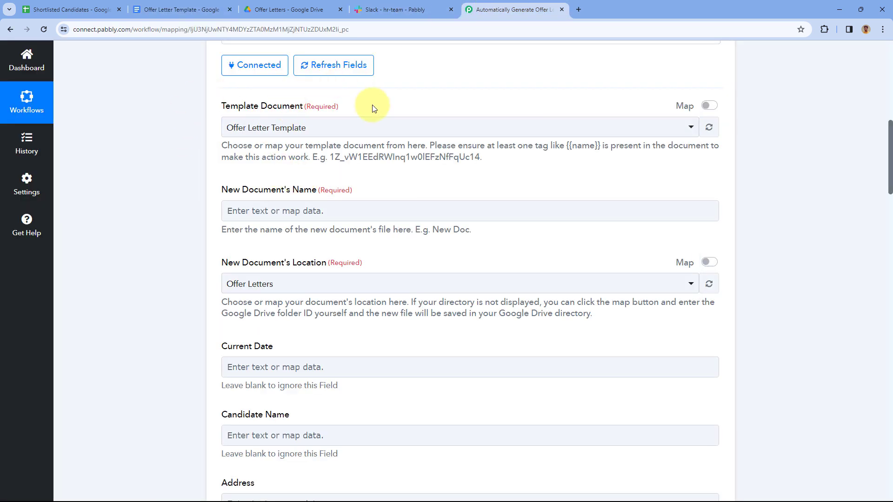
scroll(373, 106, "down", 2)
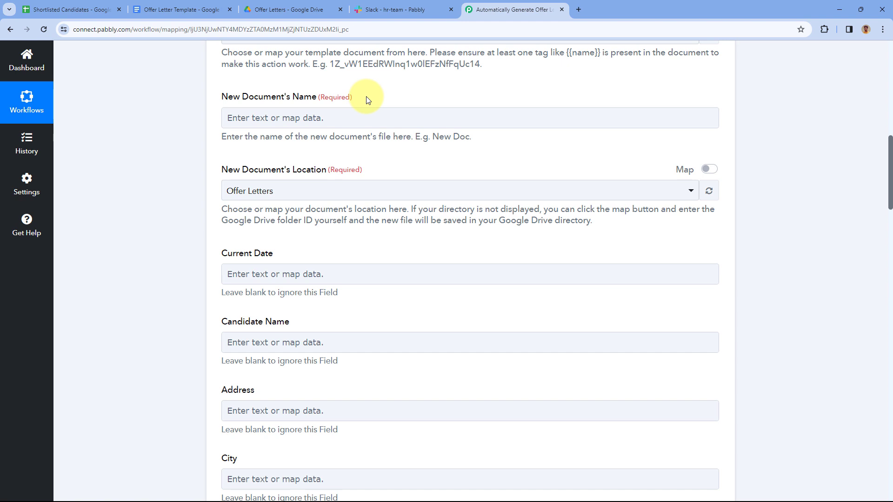
left_click(67, 8)
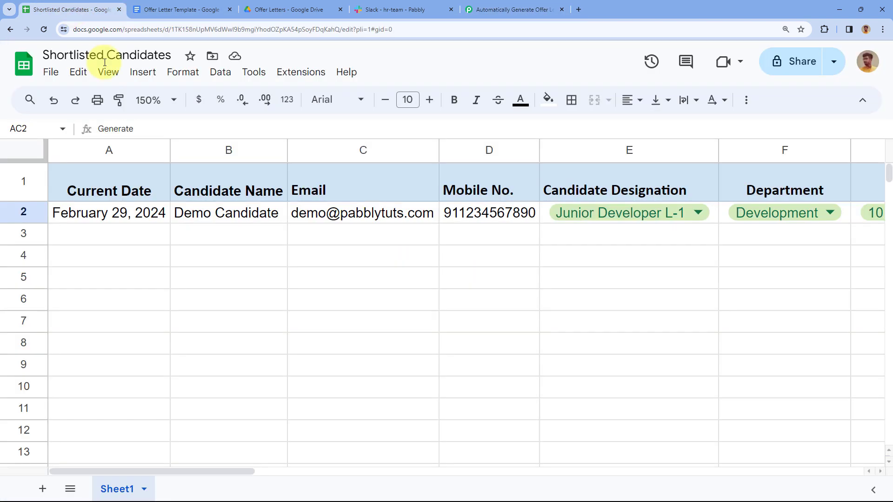
left_click(228, 212)
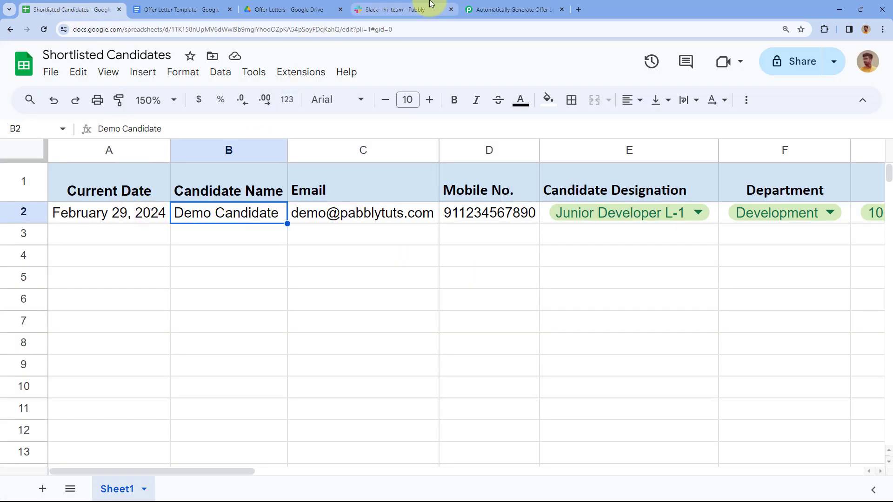
left_click(474, 7)
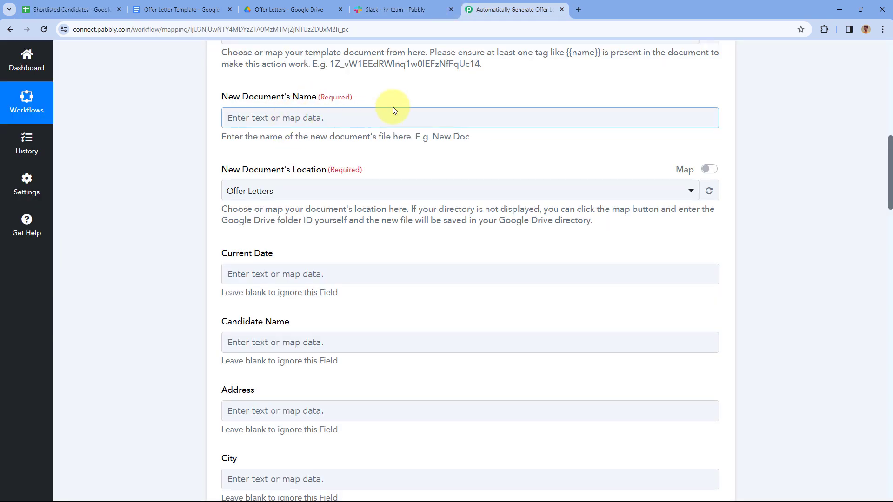
scroll(392, 119, "up", 5)
scroll(393, 118, "up", 5)
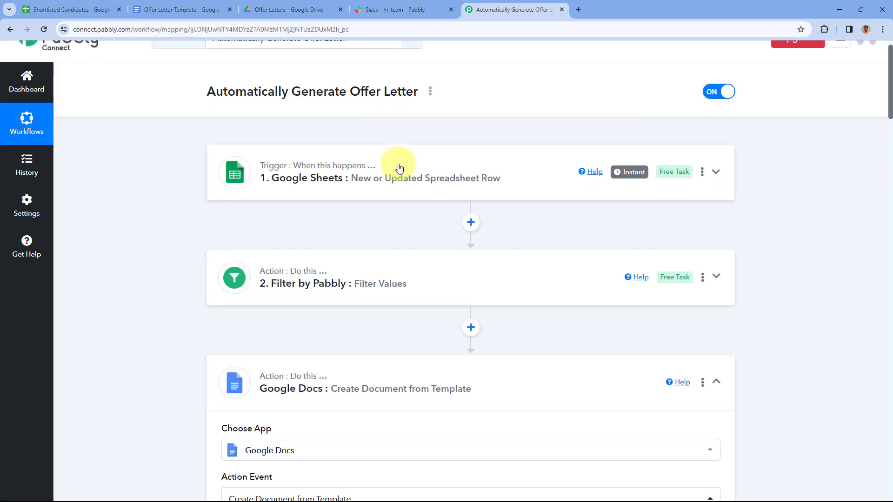
Expand the Google Sheets trigger and inspect the Demo Candidate sample Candidate Name value
left_click(392, 161)
scroll(161, 194, "down", 5)
scroll(161, 194, "down", 8)
scroll(426, 155, "down", 6)
scroll(441, 156, "down", 8)
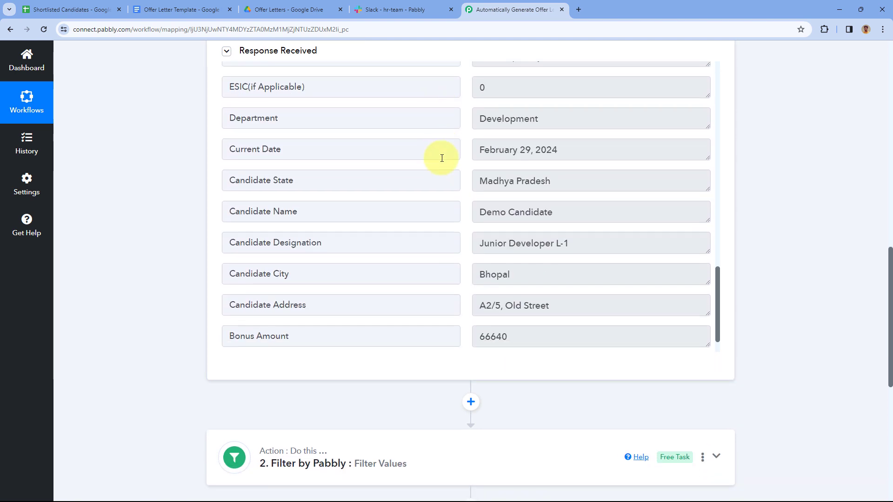
left_click(536, 184)
key("ctrl+a")
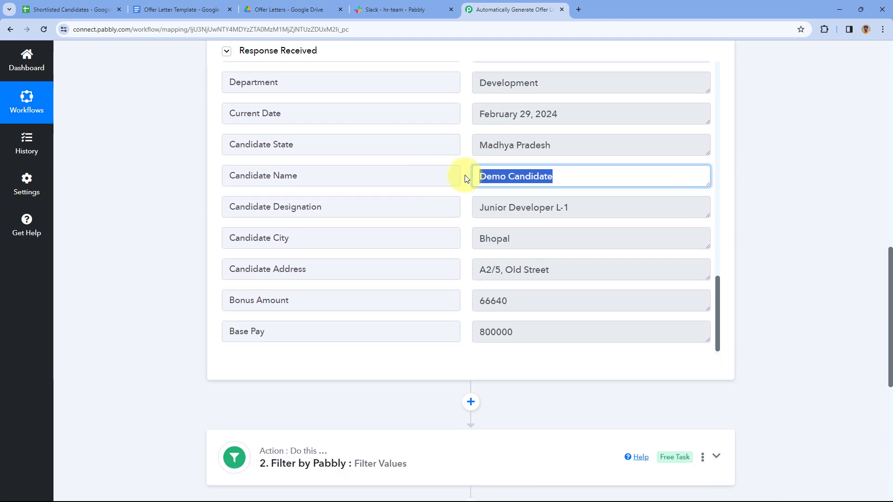
left_click(464, 174)
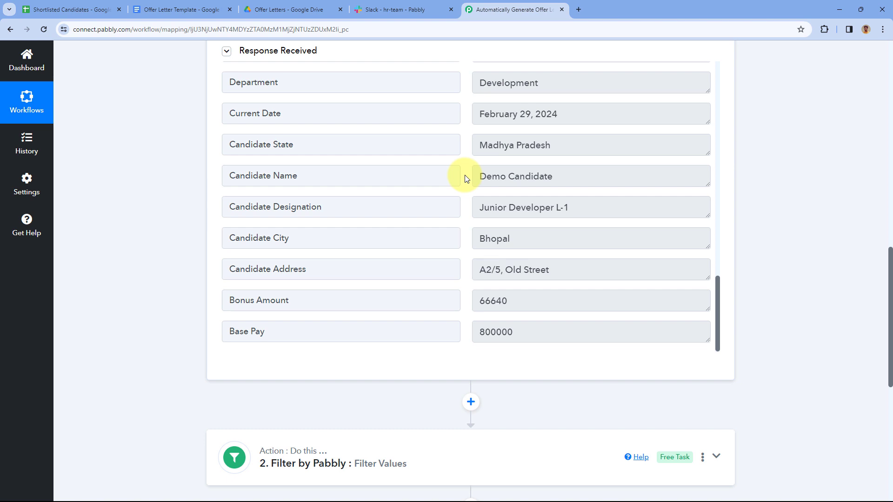
left_click_drag(564, 175, 468, 177)
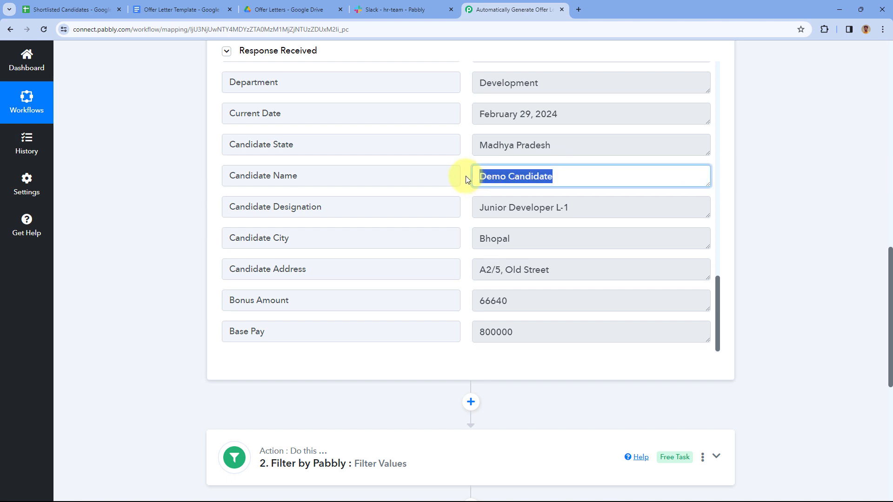
left_click(466, 176)
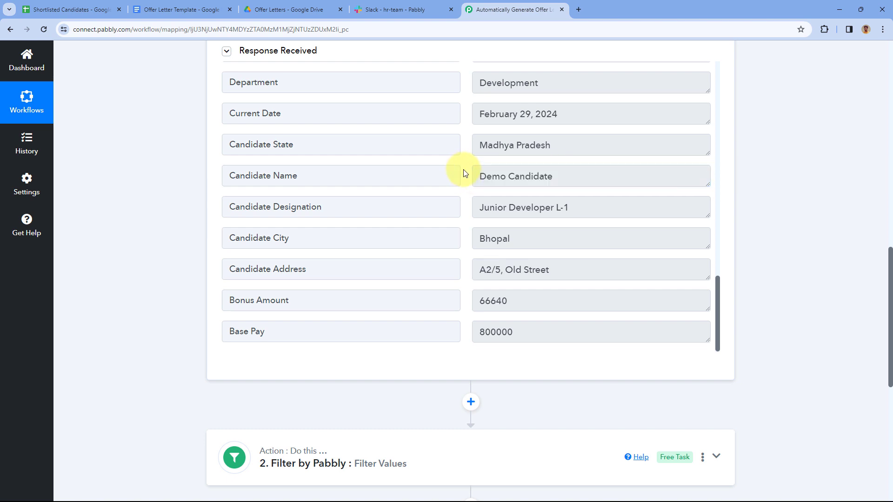
Reopen the Google Docs step and bring up previous-step data for New Document's Name
scroll(158, 209, "down", 8)
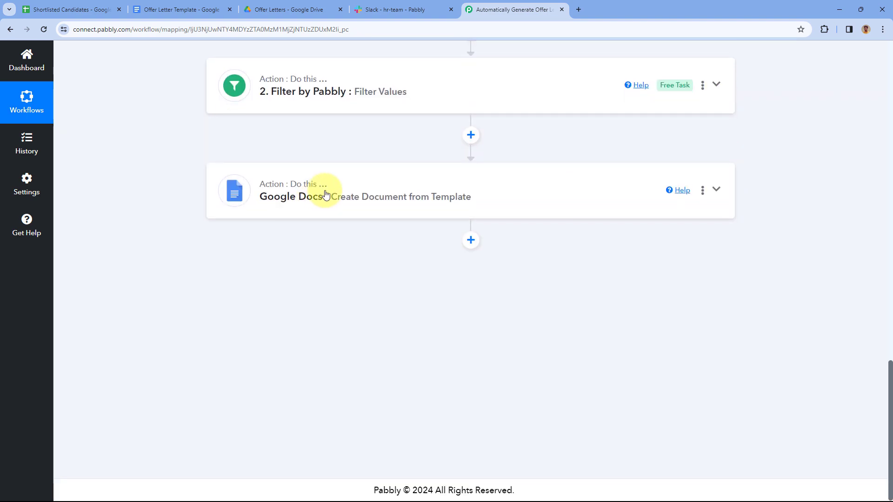
left_click(323, 193)
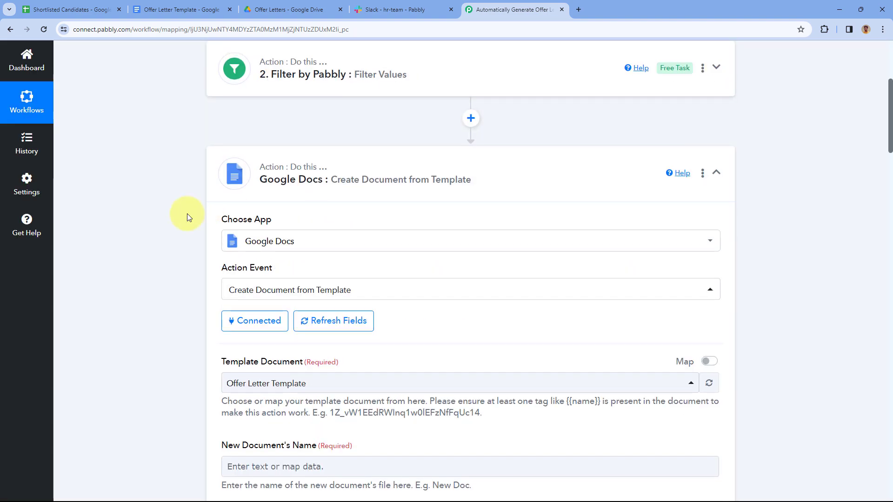
scroll(172, 226, "down", 4)
scroll(169, 223, "down", 3)
left_click(265, 138)
left_click(265, 138)
scroll(256, 140, "down", 1)
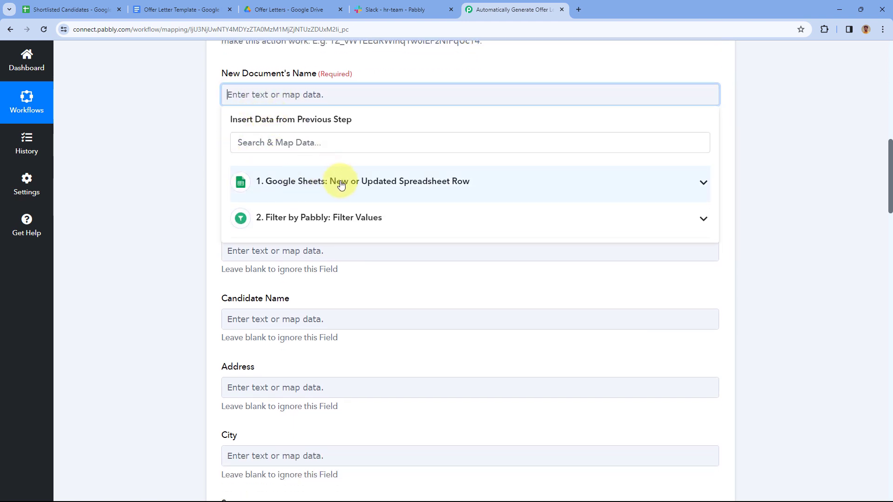
Map the Google Sheets Candidate Name field into New Document's Name
left_click(366, 182)
scroll(330, 246, "down", 2)
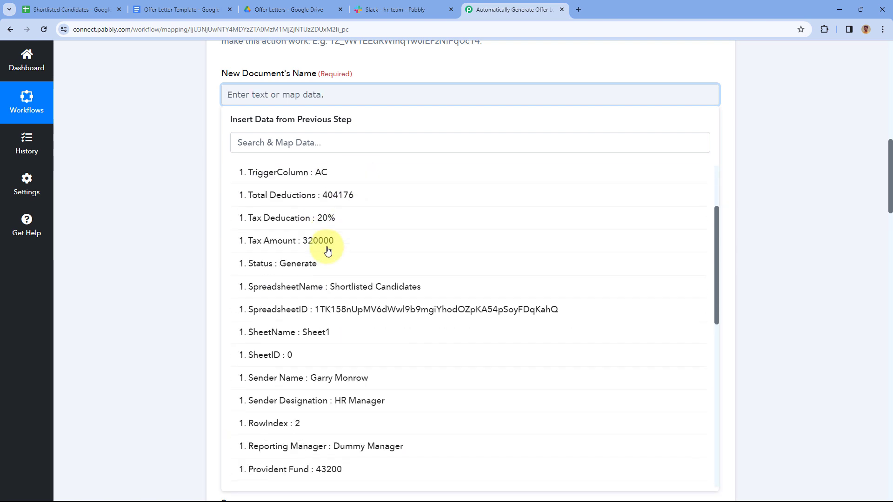
scroll(333, 238, "down", 3)
scroll(341, 200, "down", 4)
scroll(343, 206, "down", 4)
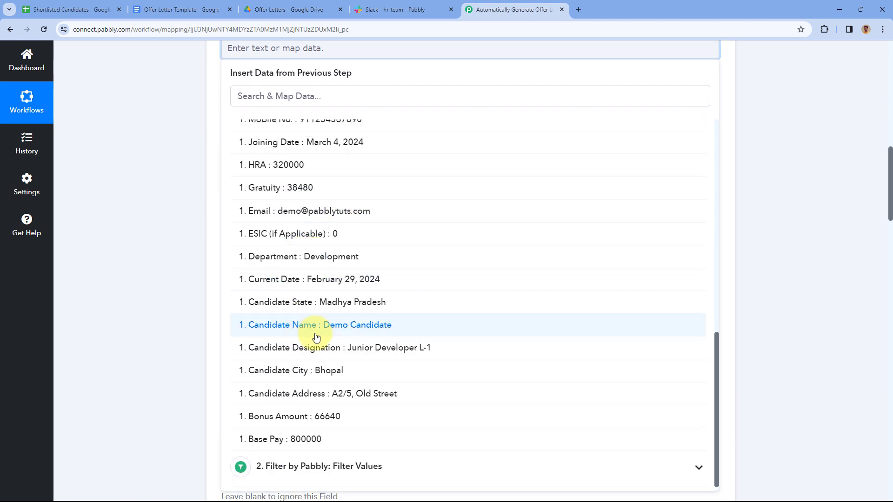
left_click(300, 331)
scroll(200, 164, "up", 3)
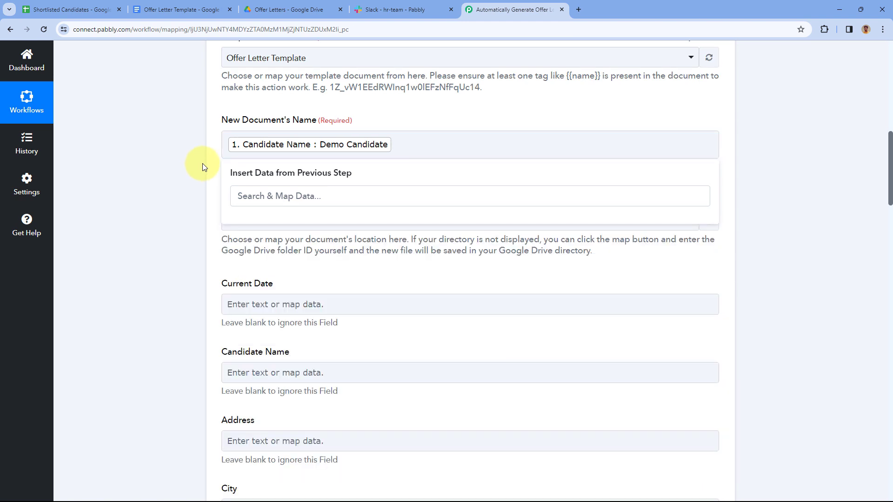
left_click(202, 163)
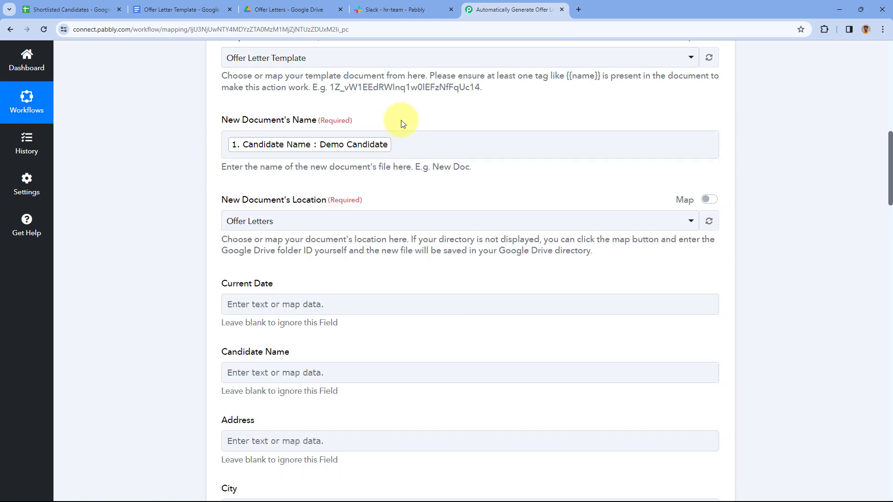
After checking the candidate rows in the sheet, append '- Offer Letter' after the mapped name
left_click(75, 10)
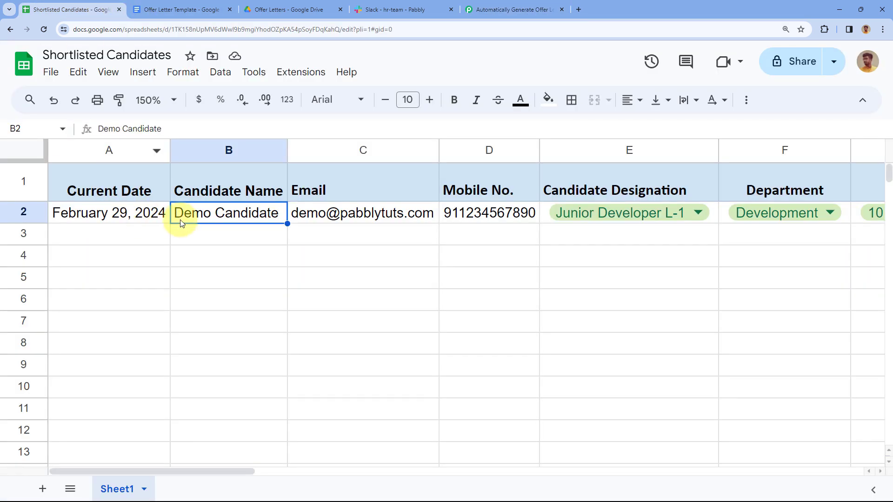
left_click(225, 239)
left_click(241, 256)
left_click(239, 279)
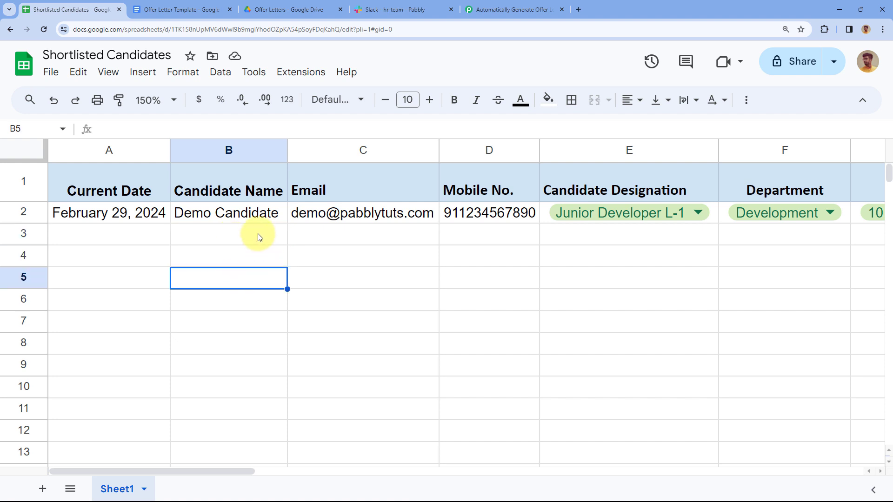
left_click(488, 9)
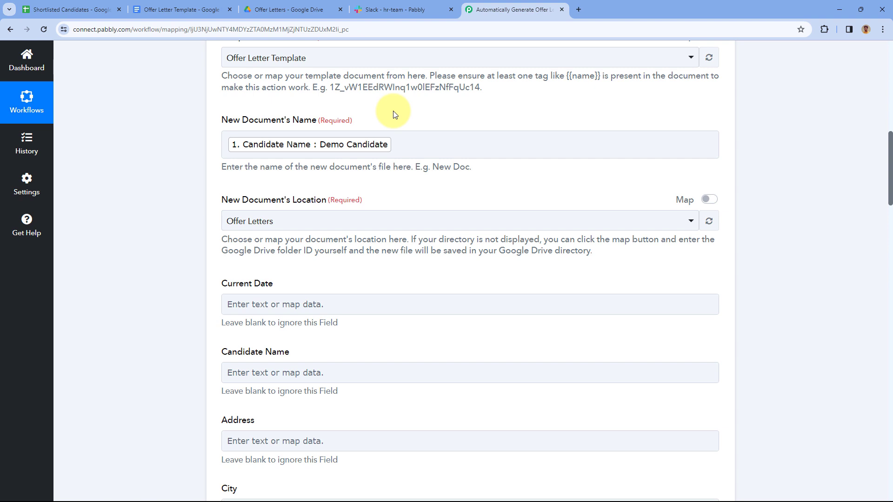
left_click(401, 142)
left_click(402, 142)
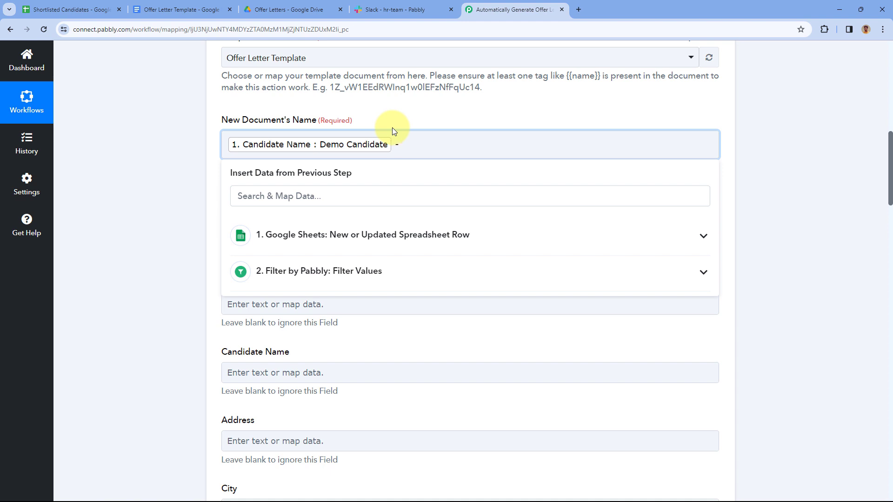
type("- Offer Letter")
left_click(392, 127)
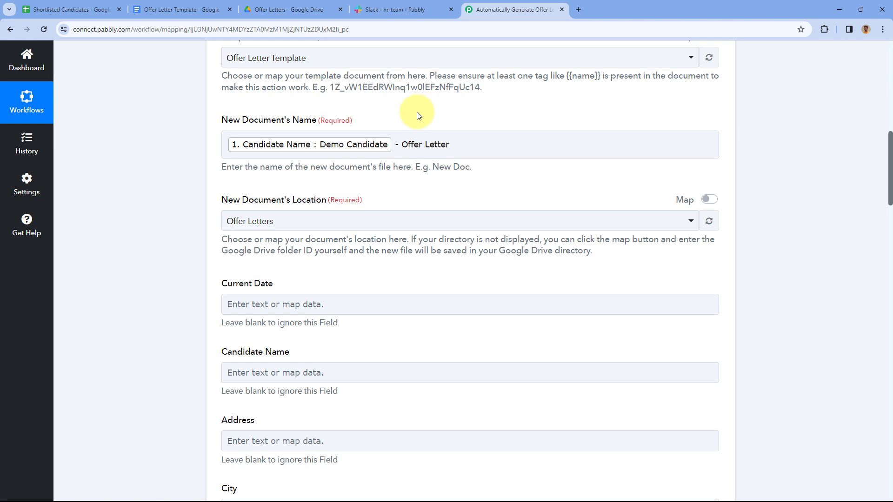
scroll(417, 115, "down", 1)
scroll(357, 69, "down", 1)
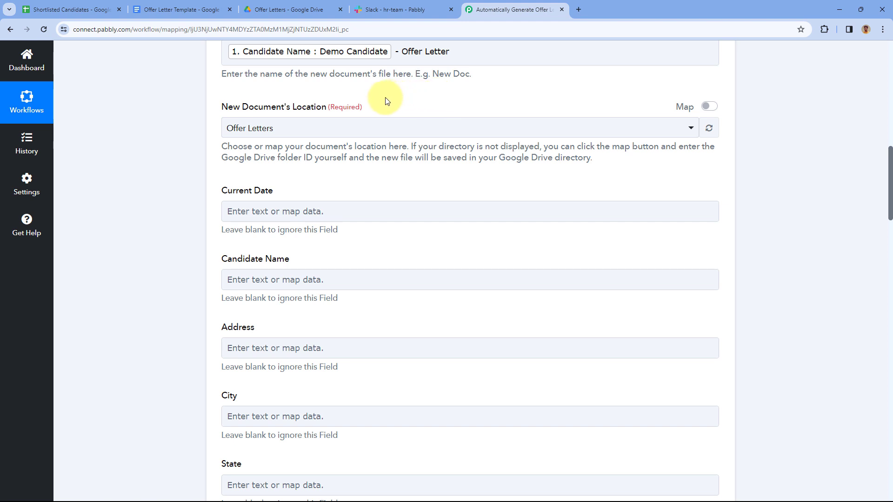
Browse the New Document's Location folder list, then view the Offer Letters folder in Drive
left_click(404, 128)
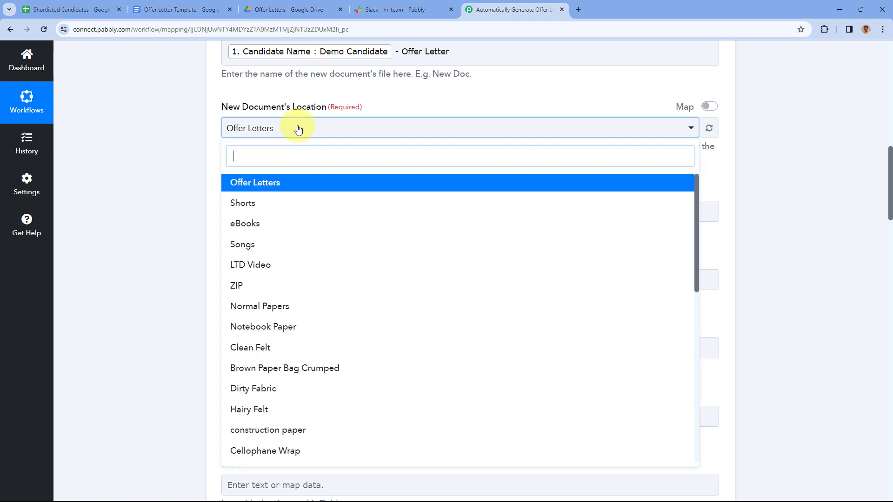
scroll(331, 155, "down", 8)
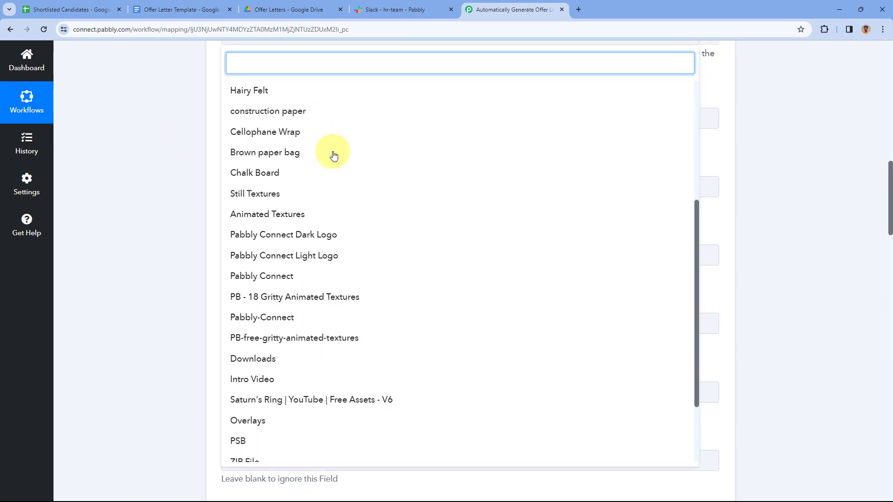
scroll(334, 155, "down", 2)
scroll(326, 145, "up", 15)
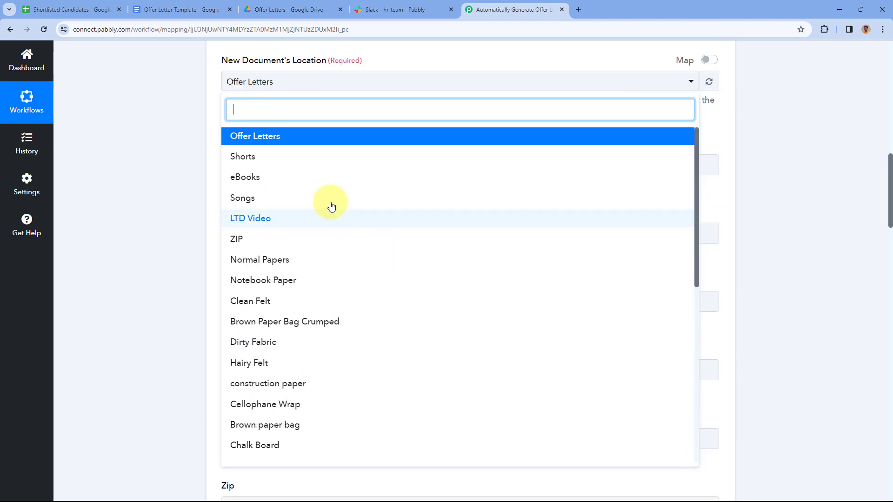
scroll(196, 182, "up", 1)
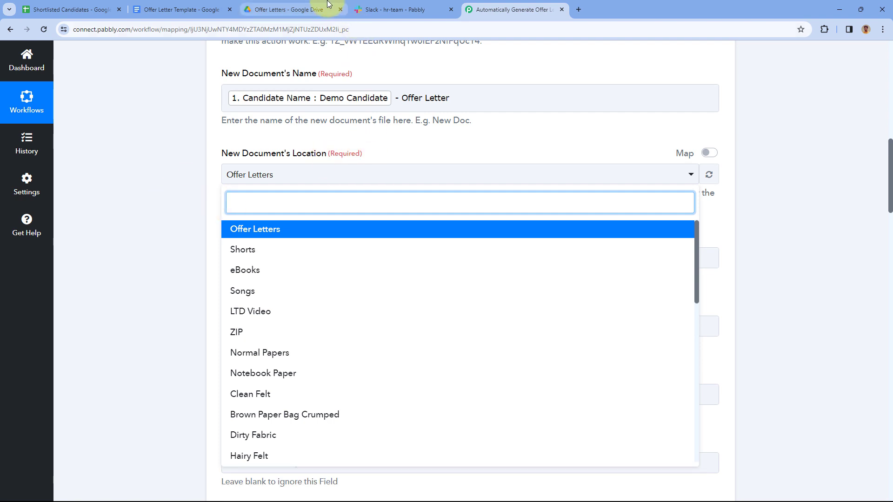
left_click(298, 10)
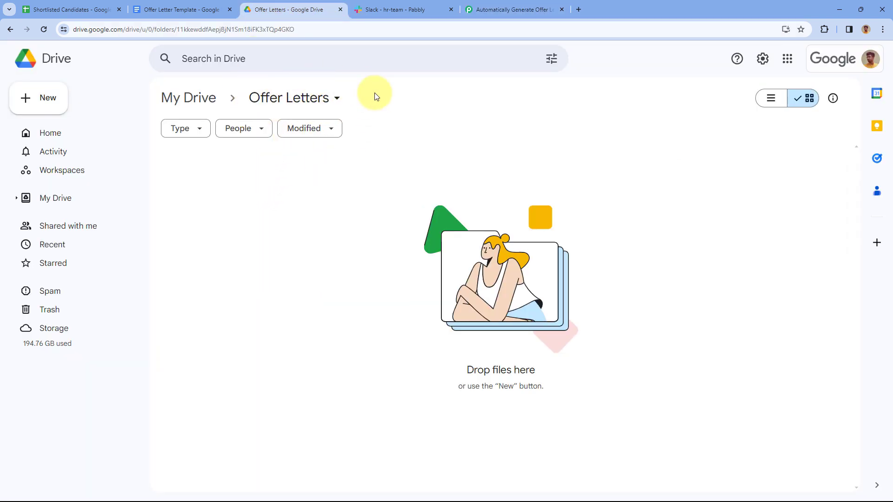
Confirm the Offer Letters Drive folder is empty, then return to the Pabbly workflow
left_click(209, 7)
left_click(281, 10)
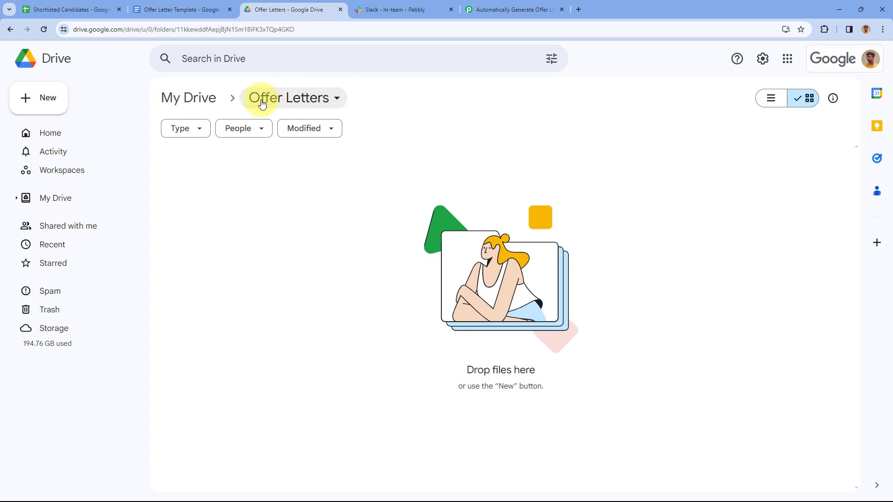
left_click(500, 10)
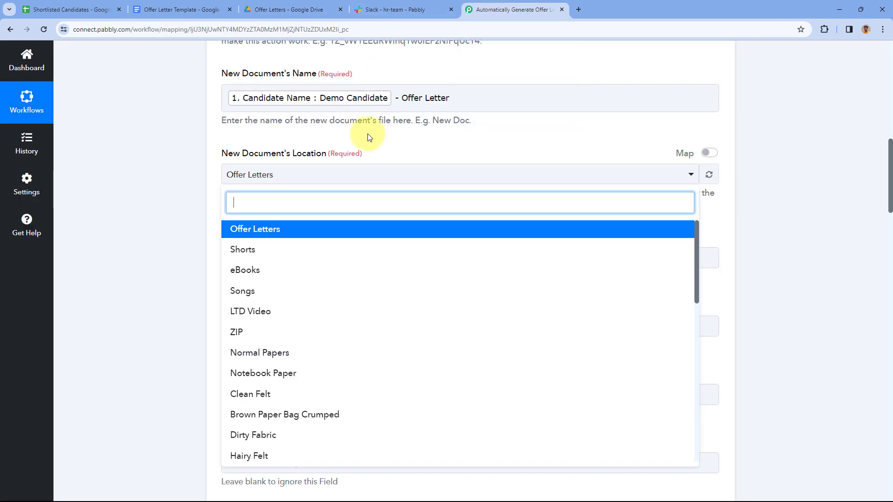
Select Offer Letters as New Document's Location, then view the Offer Letter Template placeholders
left_click(284, 228)
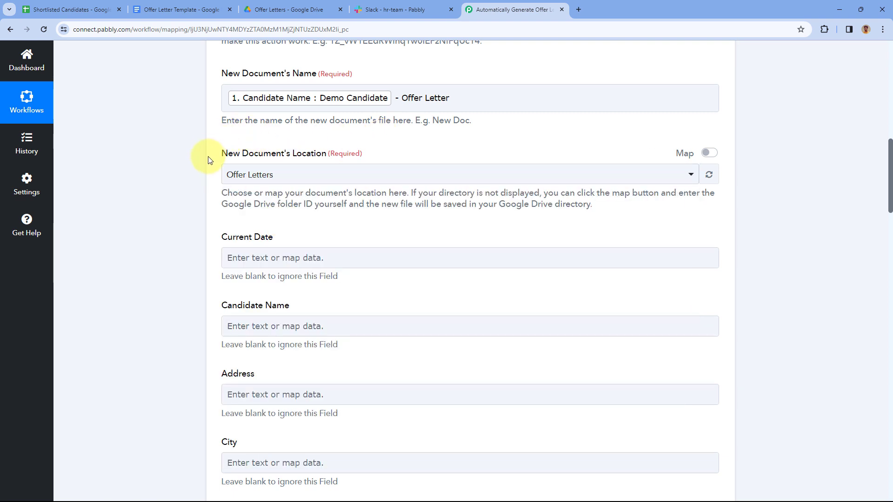
scroll(200, 89, "down", 1)
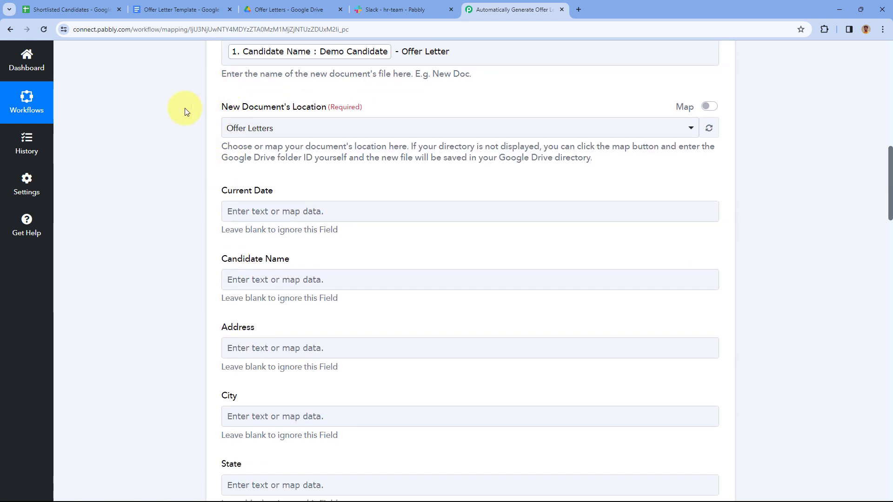
scroll(302, 114, "down", 2)
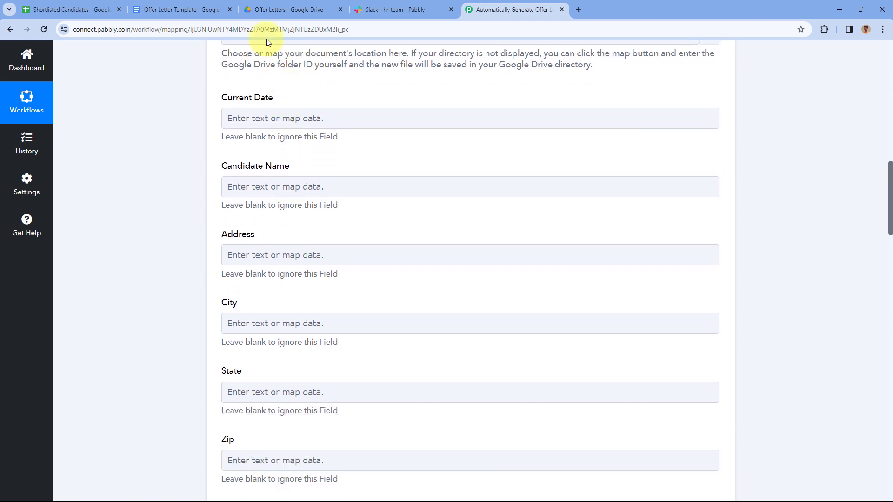
left_click(179, 4)
Compare the template's highlighted {{Current_Date}} placeholder with the workflow's Current Date mapping field
scroll(309, 269, "down", 3)
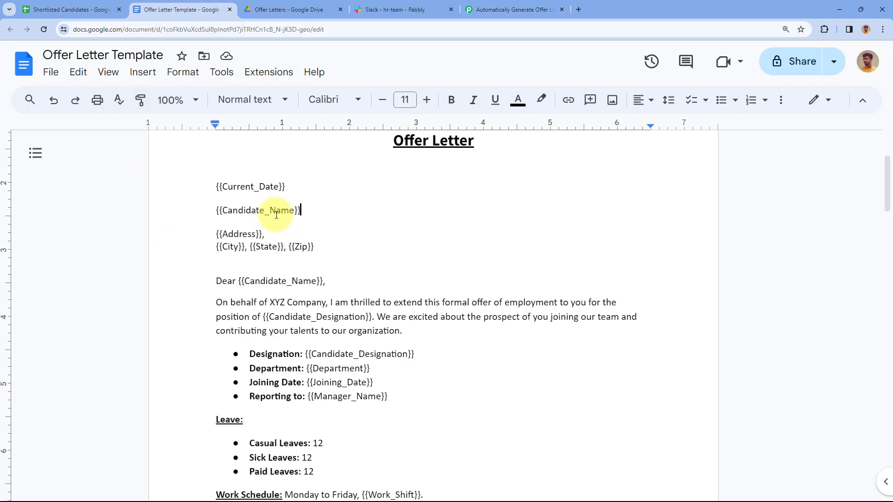
left_click_drag(287, 189, 225, 187)
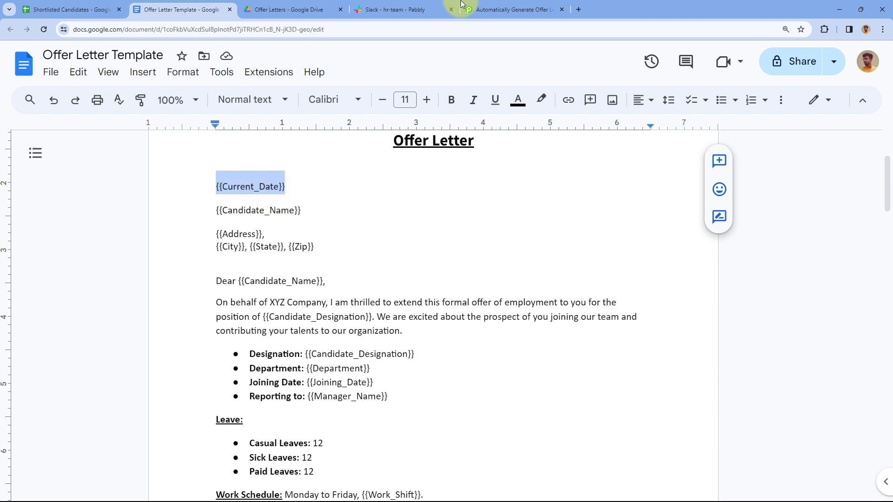
left_click(489, 4)
scroll(233, 160, "down", 3)
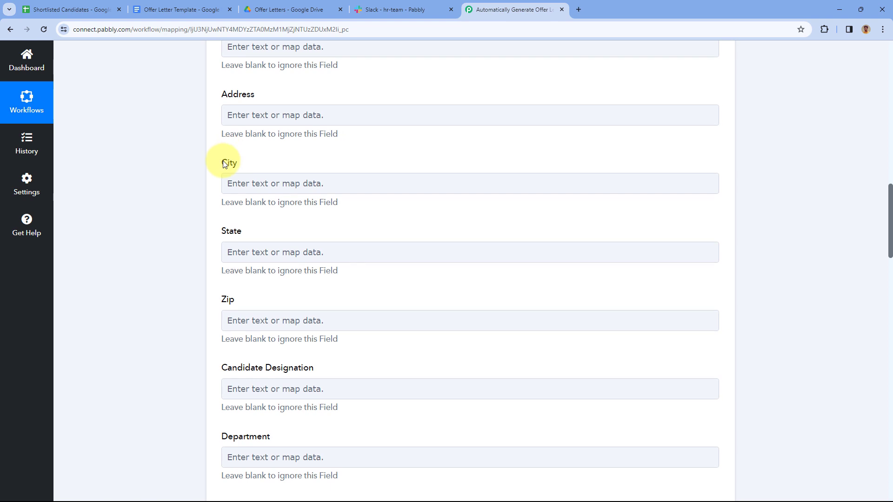
scroll(224, 163, "down", 1)
scroll(228, 221, "down", 1)
scroll(247, 140, "up", 4)
left_click(182, 9)
left_click(274, 186)
left_click_drag(289, 187, 215, 186)
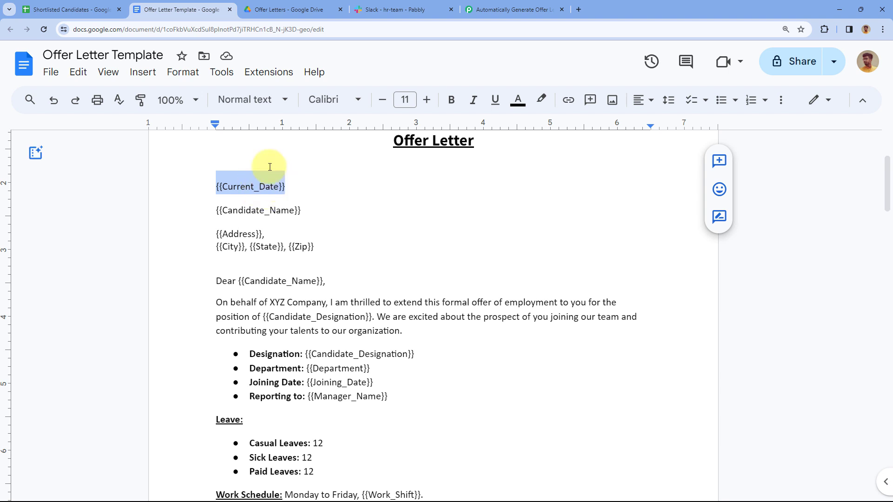
left_click(525, 10)
scroll(326, 125, "up", 1)
left_click(196, 9)
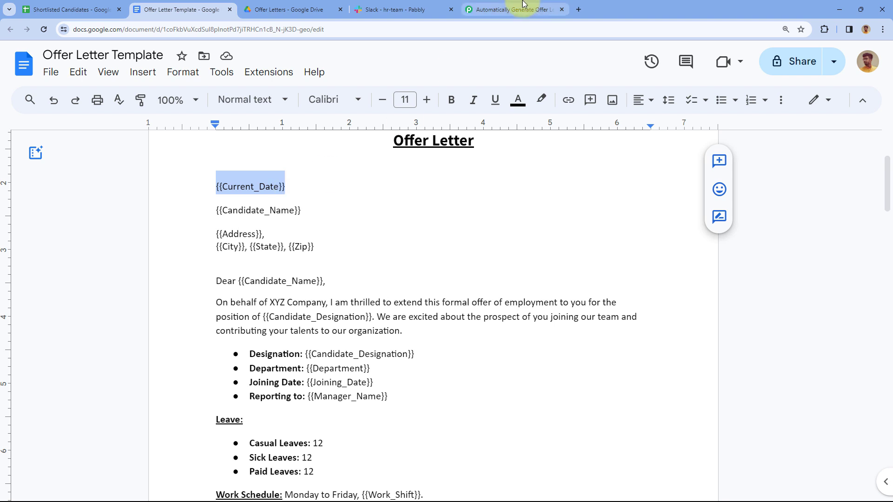
left_click(525, 10)
scroll(312, 153, "up", 2)
scroll(307, 149, "down", 1)
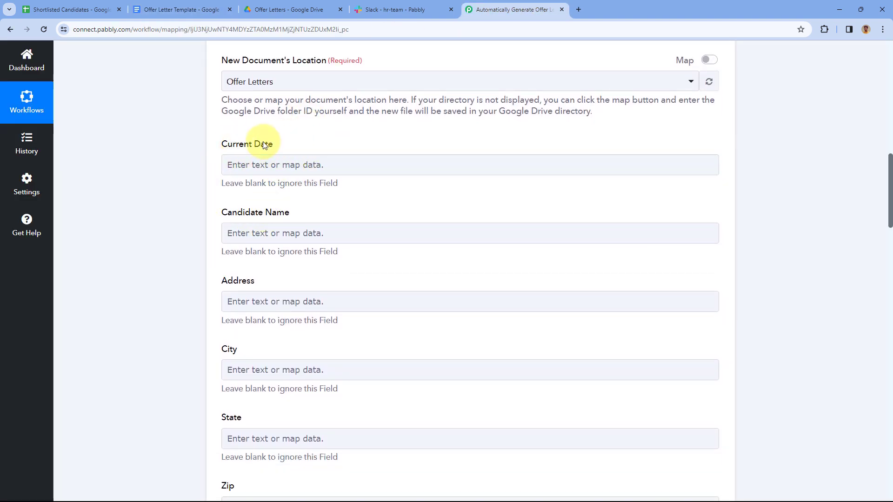
left_click(194, 6)
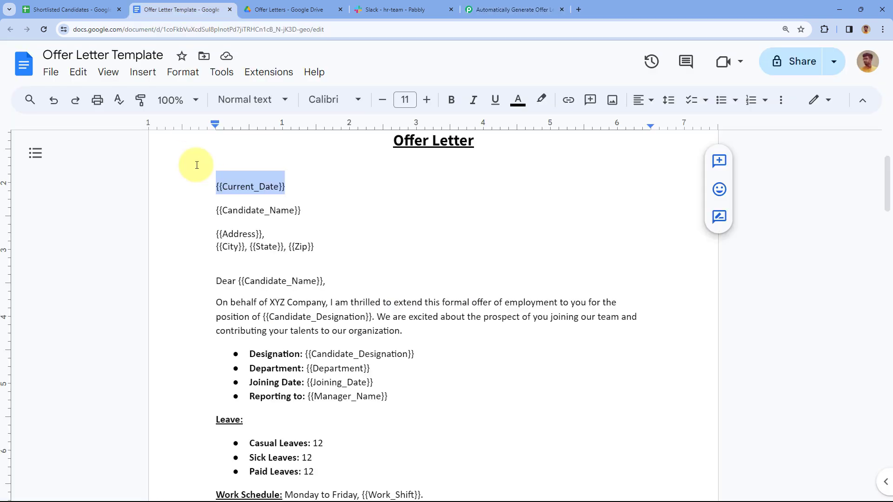
left_click(297, 187)
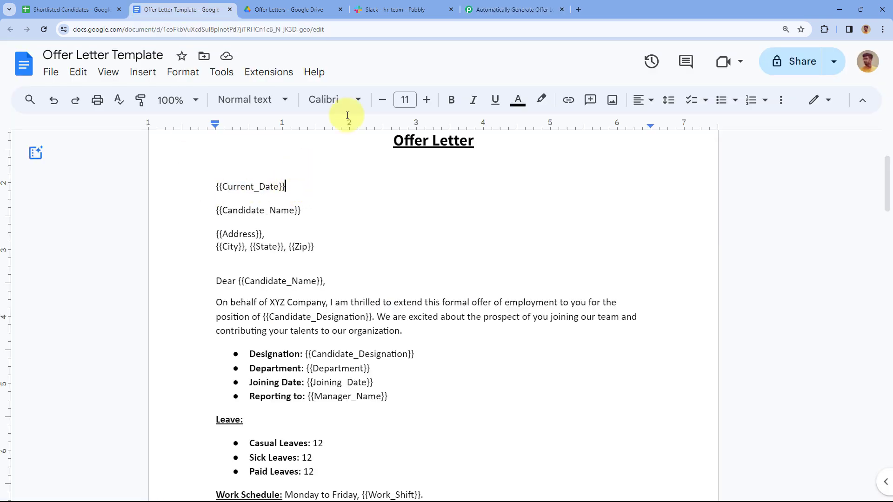
Check the =TODAY() Current Date formula in sheet cell A2, then return to the Pabbly Docs step
left_click(70, 9)
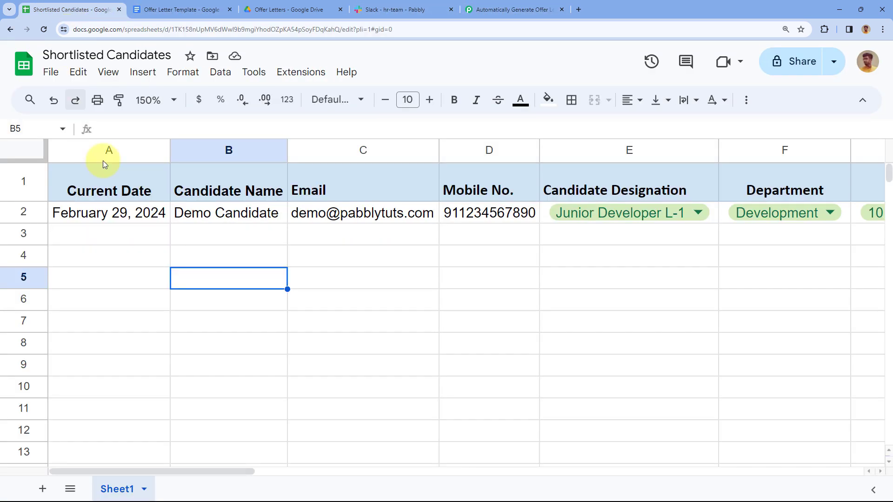
left_click(144, 216)
left_click(482, 8)
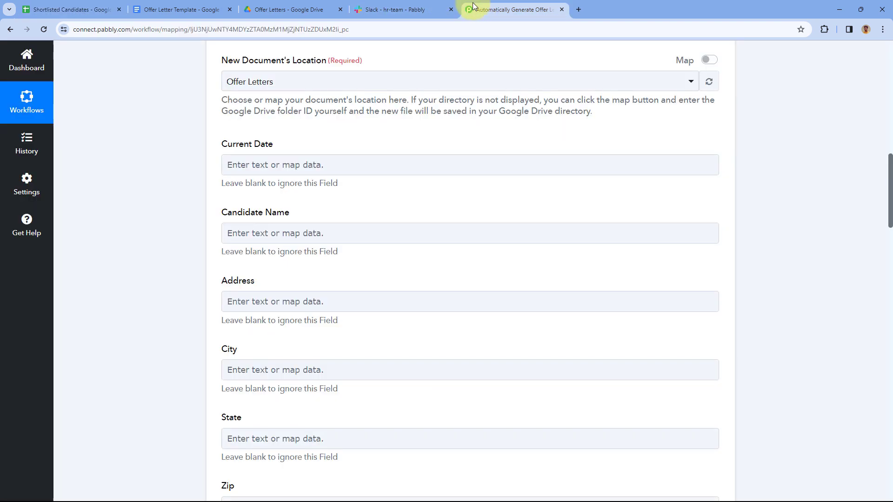
scroll(307, 144, "up", 15)
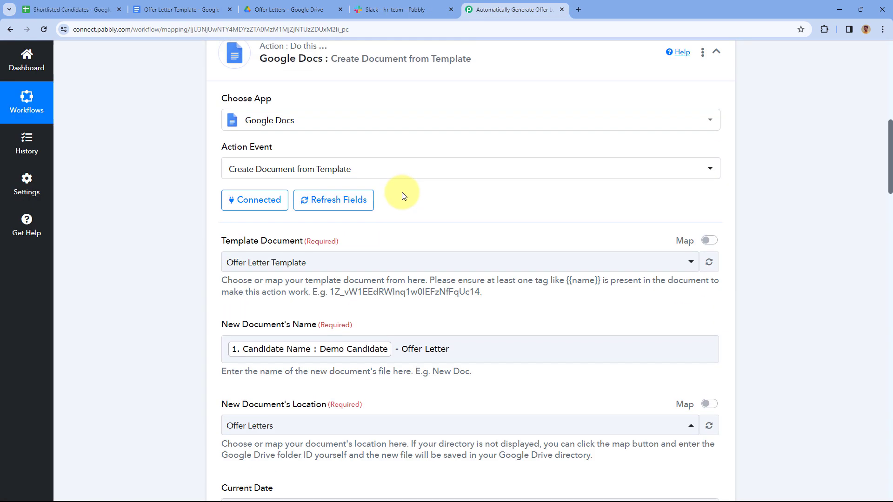
scroll(403, 210, "up", 1)
scroll(413, 223, "down", 15)
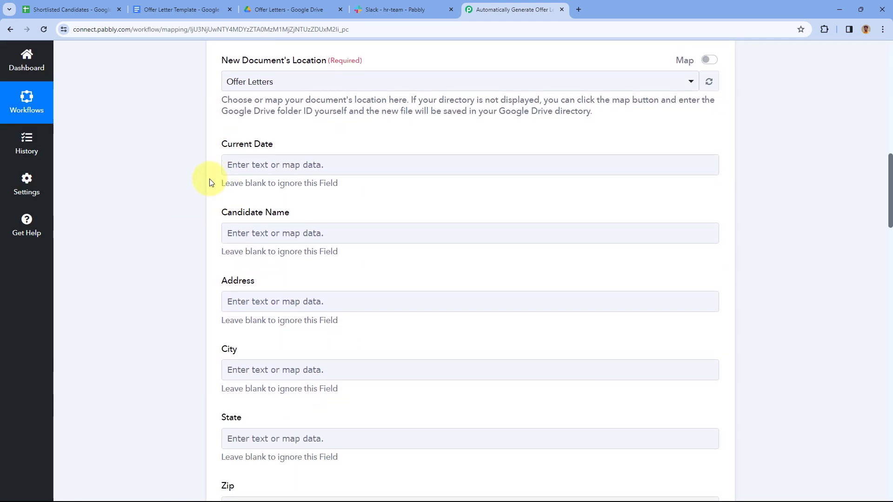
scroll(209, 181, "down", 1)
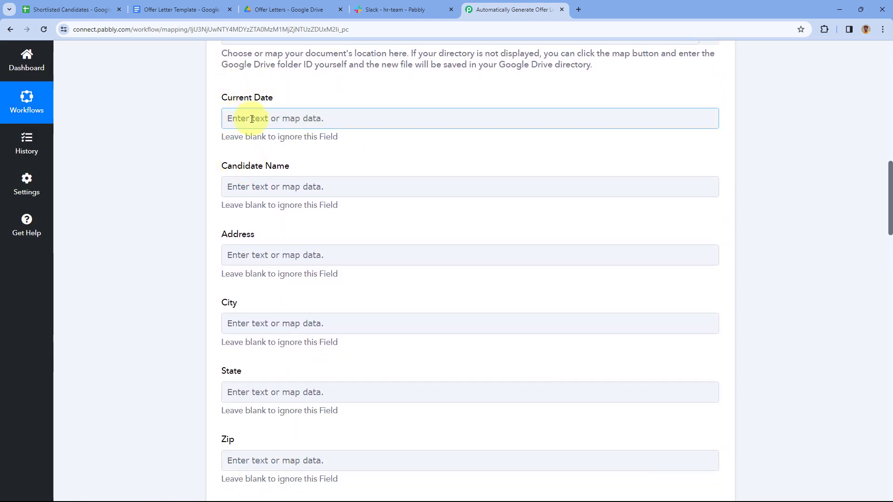
Search 'Date' in the Google Sheets values and map Current Date (February 29, 2024) into the field
left_click(233, 119)
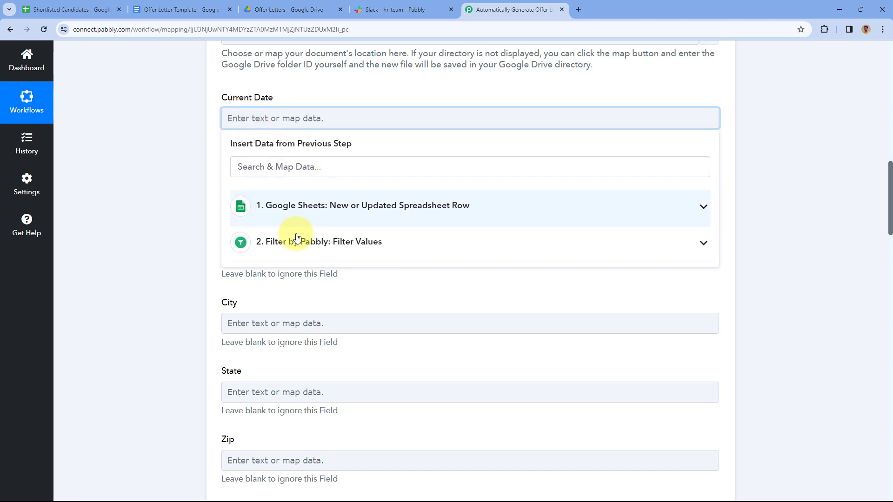
left_click(334, 210)
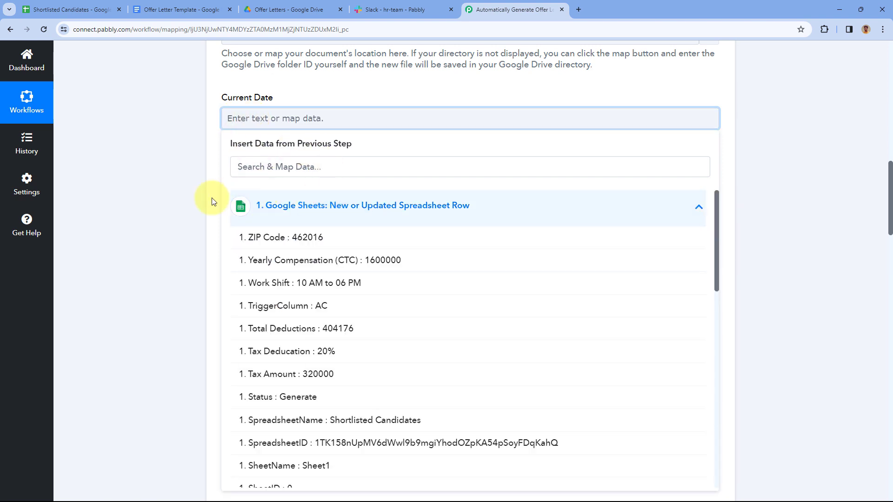
scroll(205, 199, "down", 2)
left_click(305, 80)
type("Date")
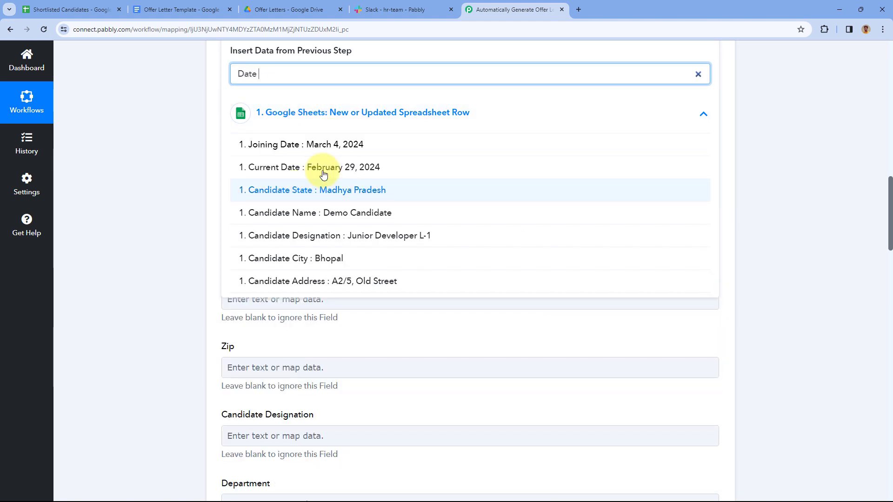
left_click(299, 168)
scroll(236, 130, "up", 2)
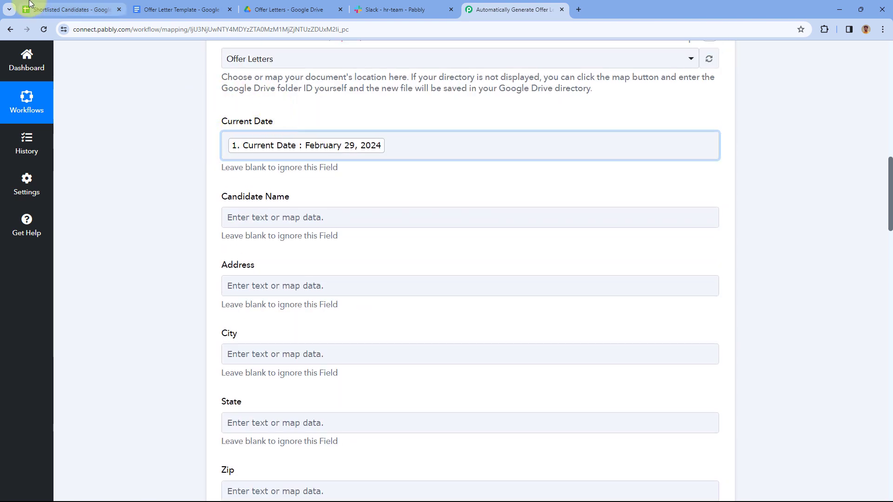
left_click(74, 6)
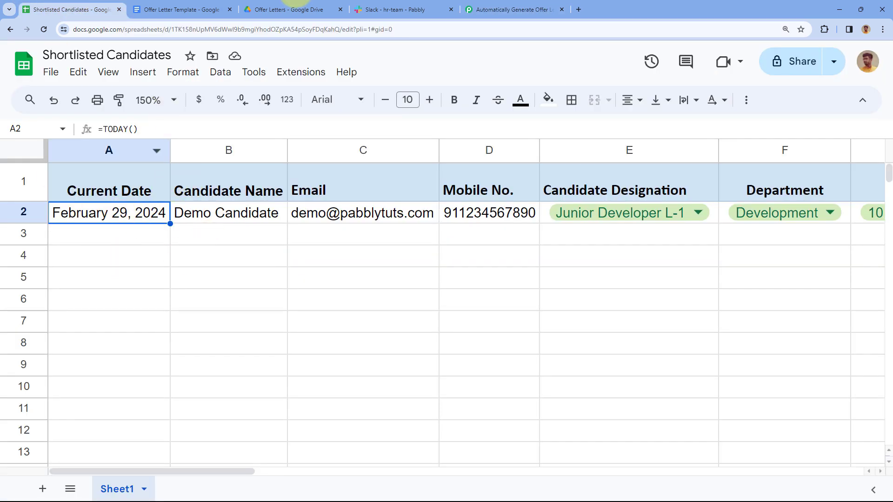
left_click(512, 9)
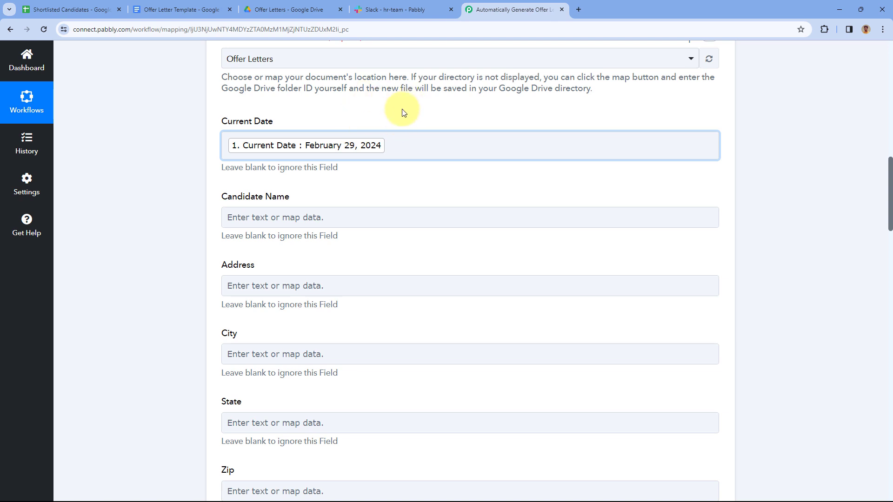
left_click(208, 4)
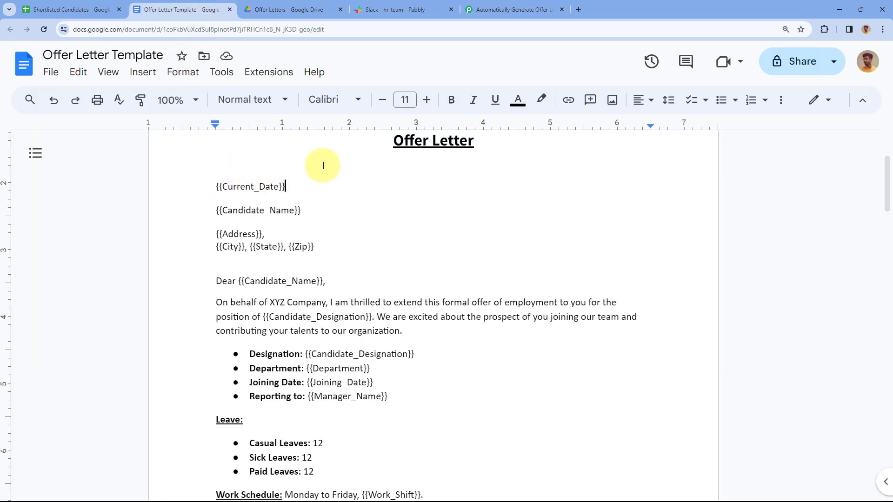
left_click_drag(287, 186, 204, 183)
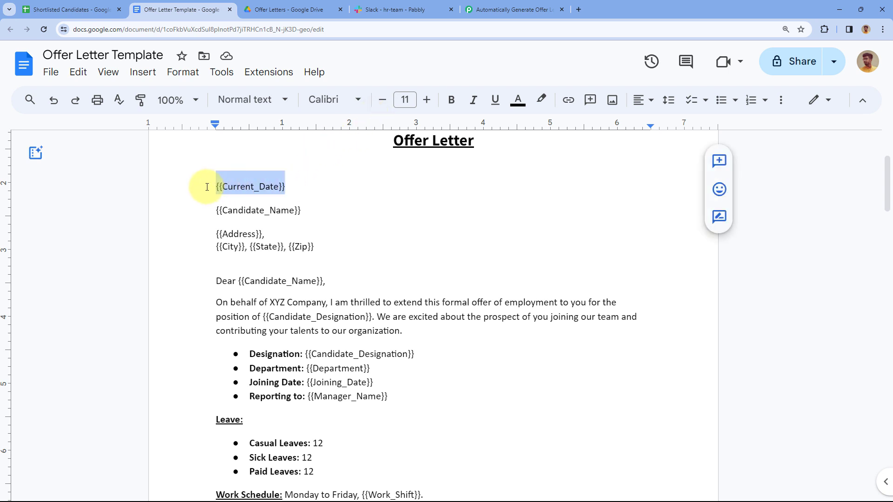
left_click(470, 9)
left_click(219, 10)
scroll(354, 207, "down", 1)
scroll(354, 207, "down", 3)
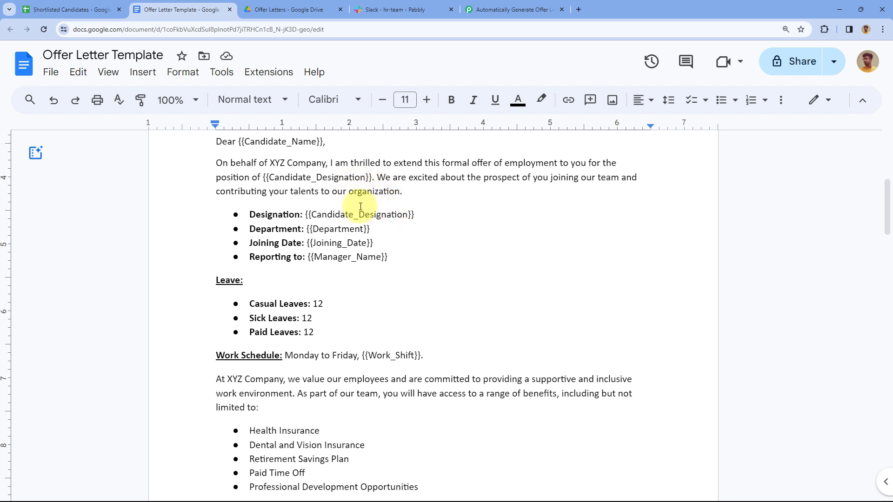
scroll(358, 207, "down", 2)
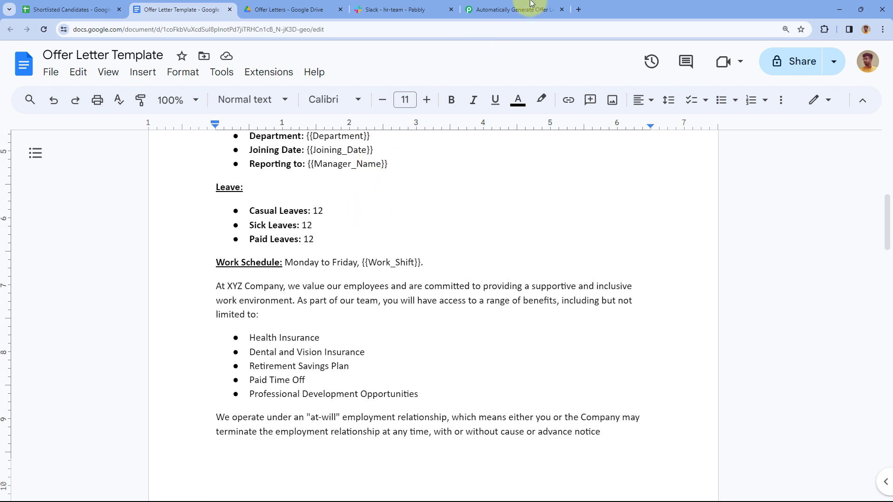
left_click(501, 9)
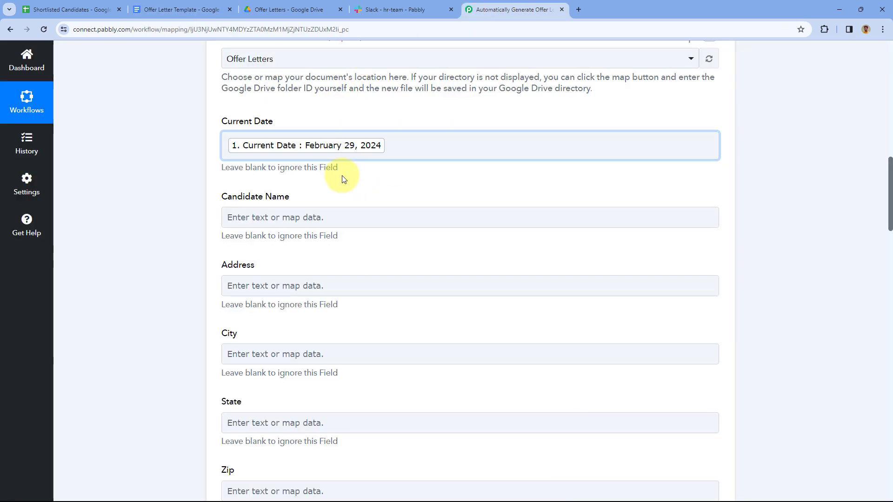
scroll(343, 180, "down", 1)
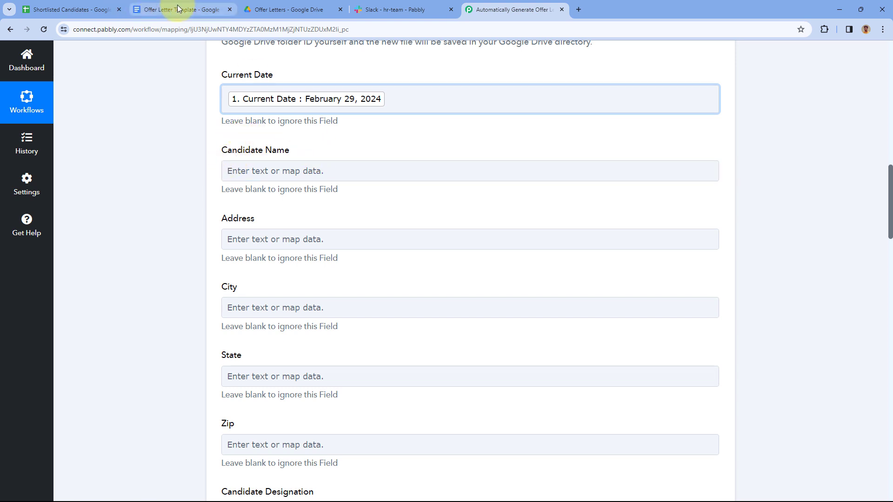
left_click(182, 10)
scroll(282, 200, "up", 6)
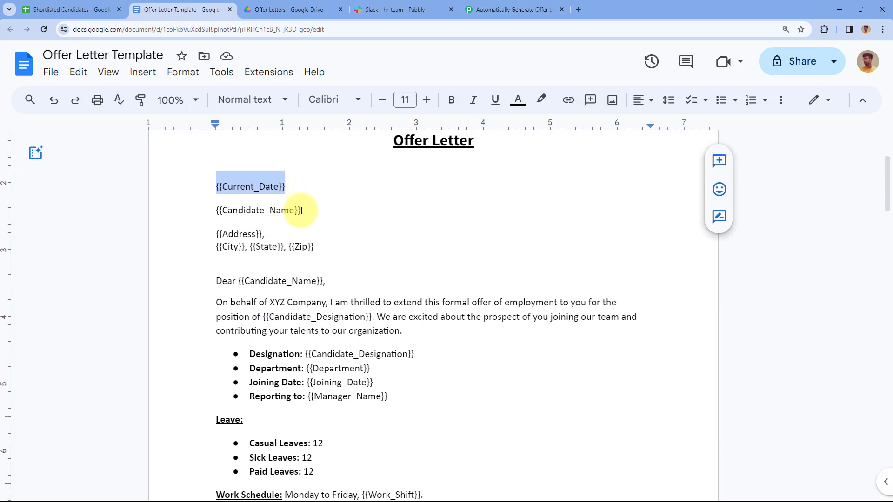
left_click_drag(302, 209, 218, 209)
left_click(319, 209)
Map the sheet's Candidate Name value into the Candidate Name field
left_click(508, 4)
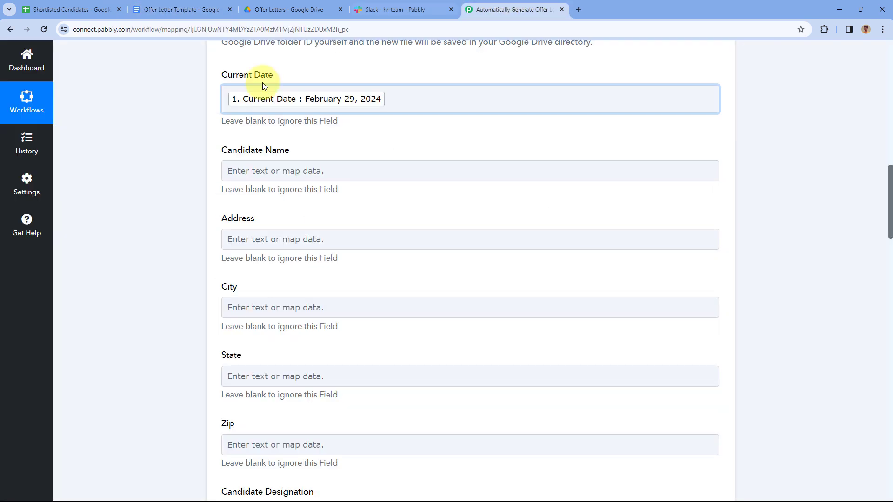
scroll(298, 125, "down", 1)
left_click(259, 105)
left_click(283, 111)
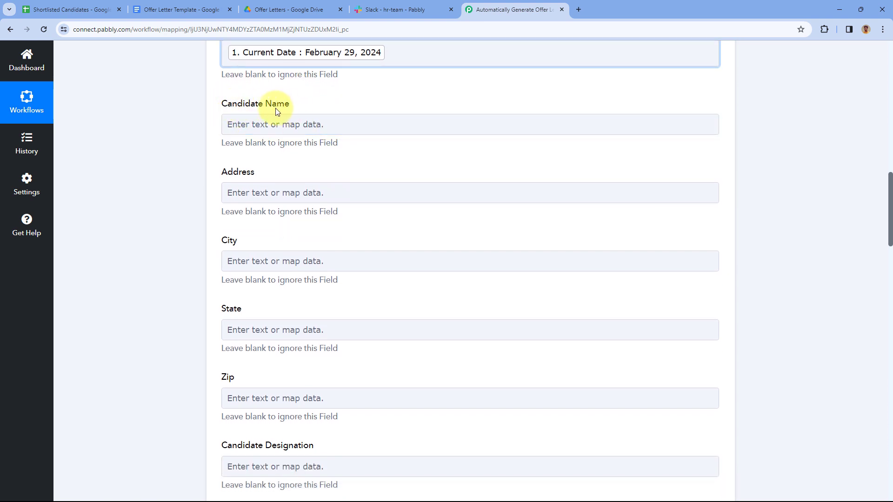
left_click(263, 125)
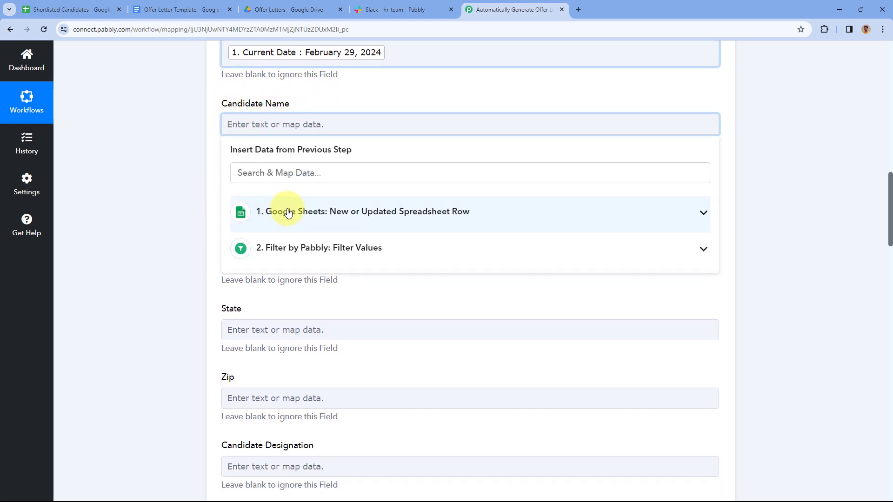
left_click(286, 212)
scroll(328, 278, "down", 12)
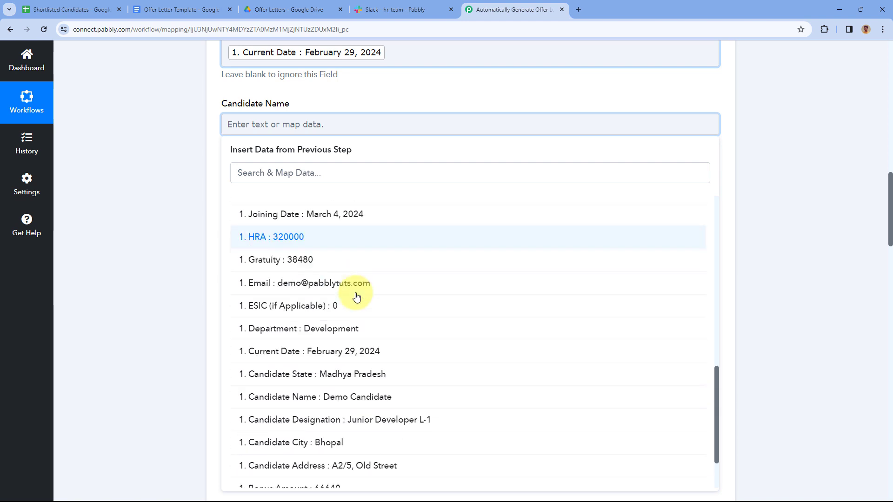
left_click(317, 326)
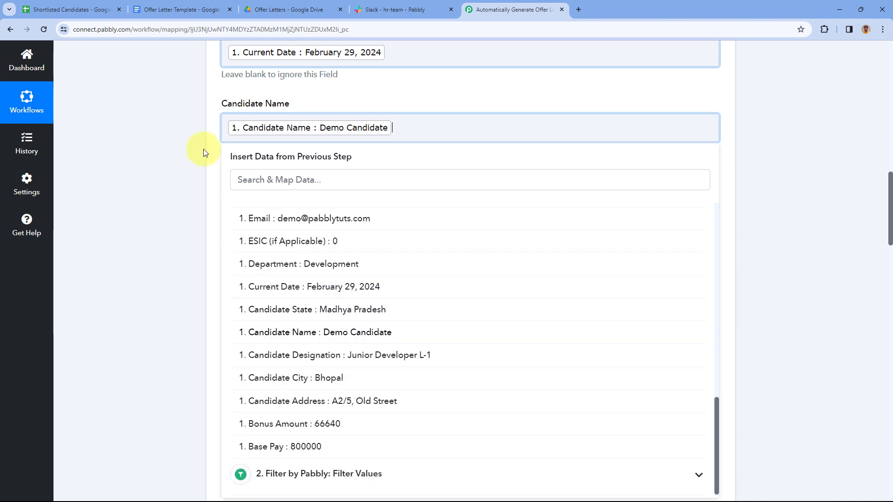
left_click(324, 100)
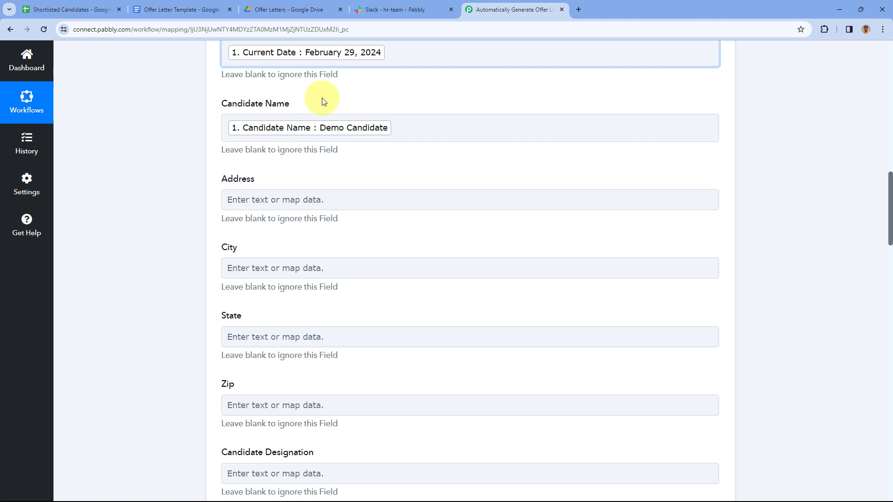
Map Candidate Address into the Address field via an 'Ad' search
scroll(322, 100, "down", 1)
left_click(232, 148)
scroll(205, 176, "down", 4)
scroll(239, 175, "up", 3)
left_click(295, 237)
left_click(296, 203)
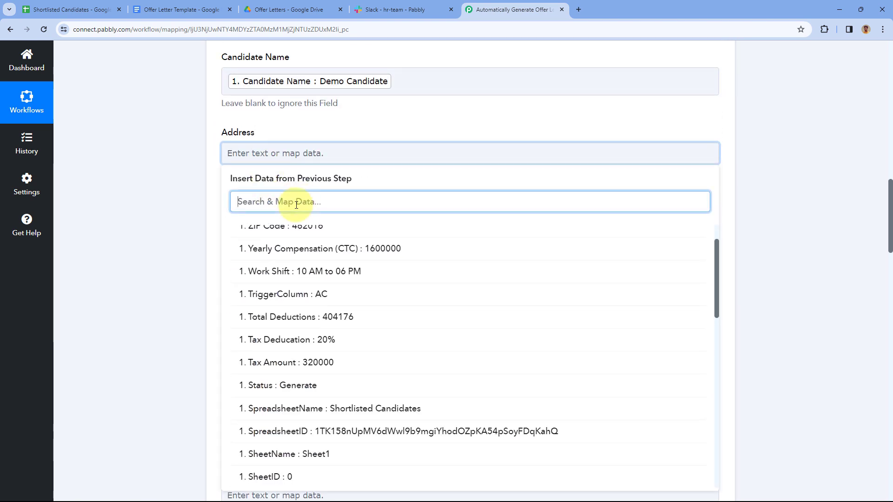
type("Ad")
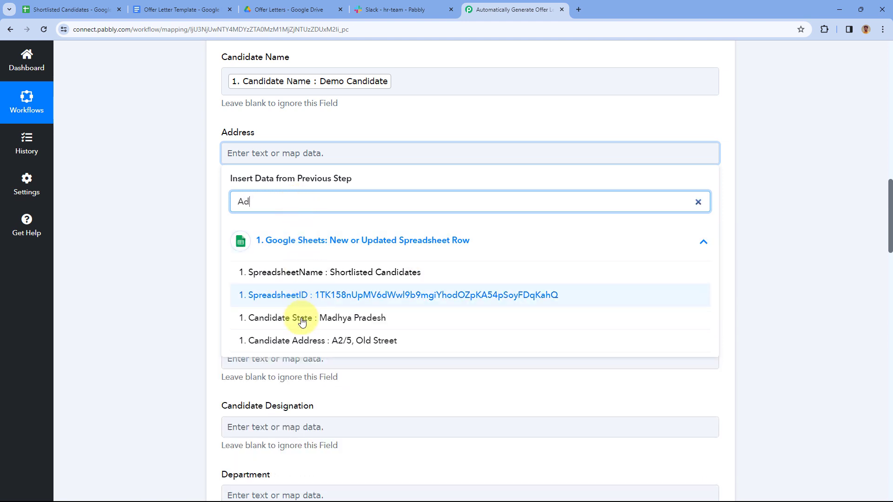
left_click(299, 340)
left_click(207, 182)
Map Candidate City and Candidate State into the City and State fields
scroll(250, 152, "down", 2)
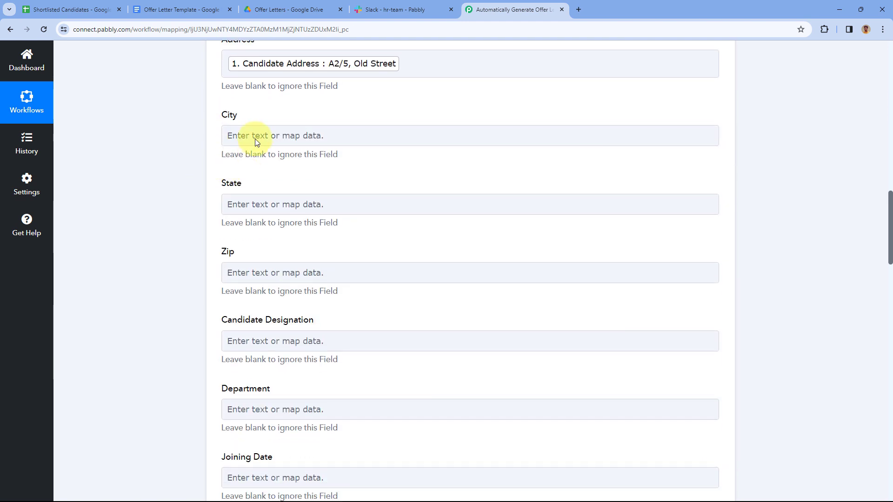
left_click(250, 139)
left_click(246, 183)
type("cit")
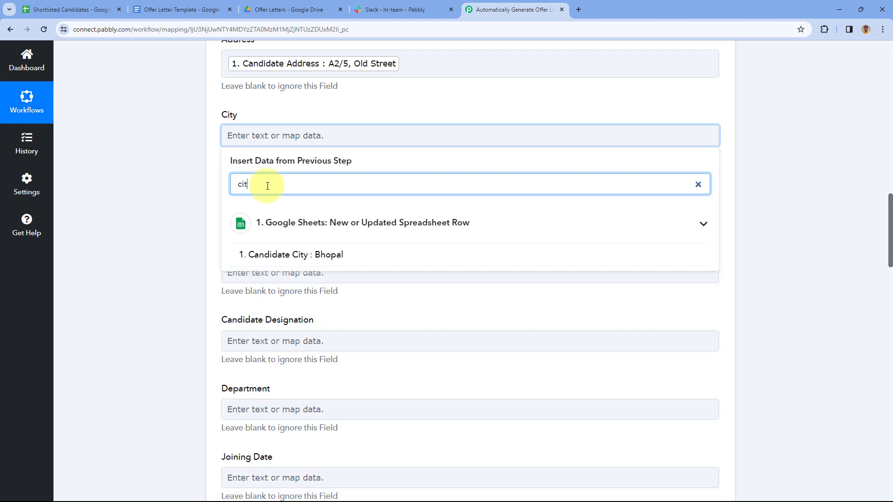
left_click(267, 255)
left_click(201, 195)
scroll(225, 193, "down", 2)
left_click(242, 189)
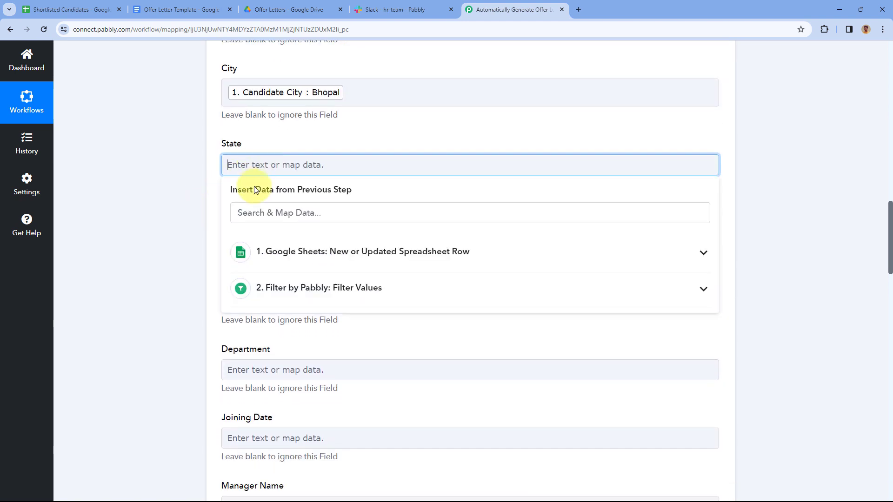
left_click(265, 215)
type("st")
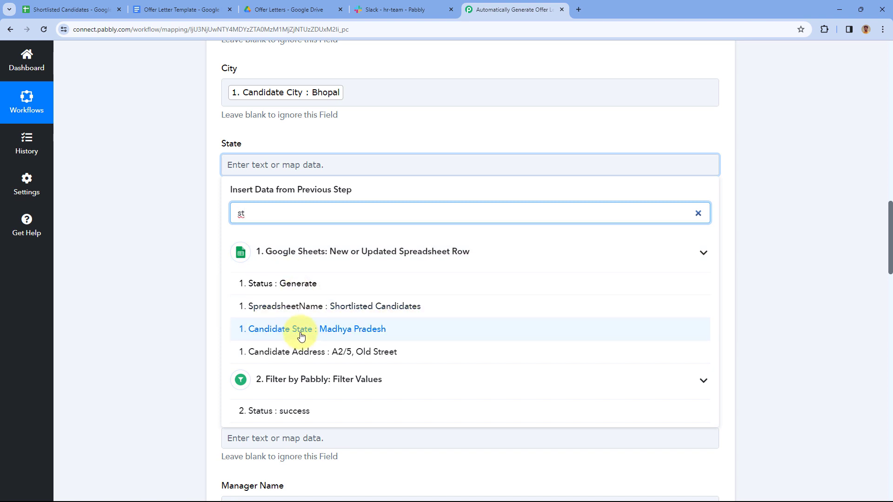
left_click(303, 332)
left_click(203, 180)
Map the sheet's ZIP Code into the Zip field
scroll(238, 196, "down", 2)
left_click(259, 147)
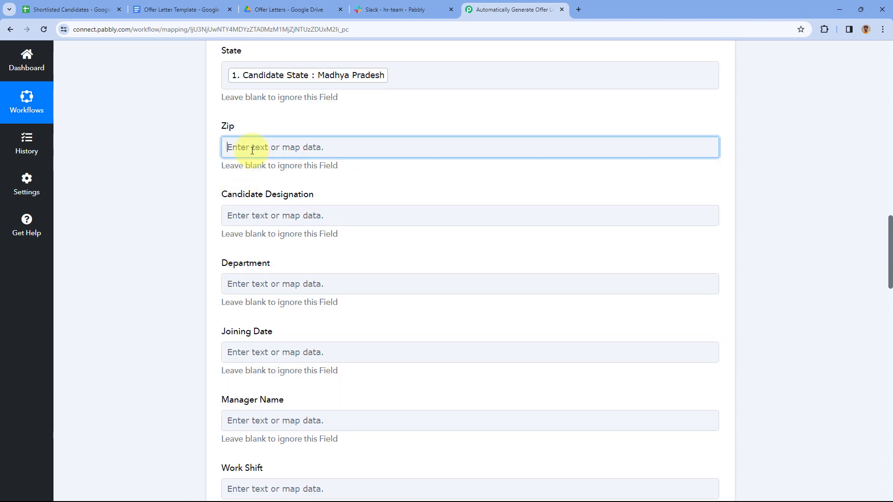
left_click(256, 195)
type("zip")
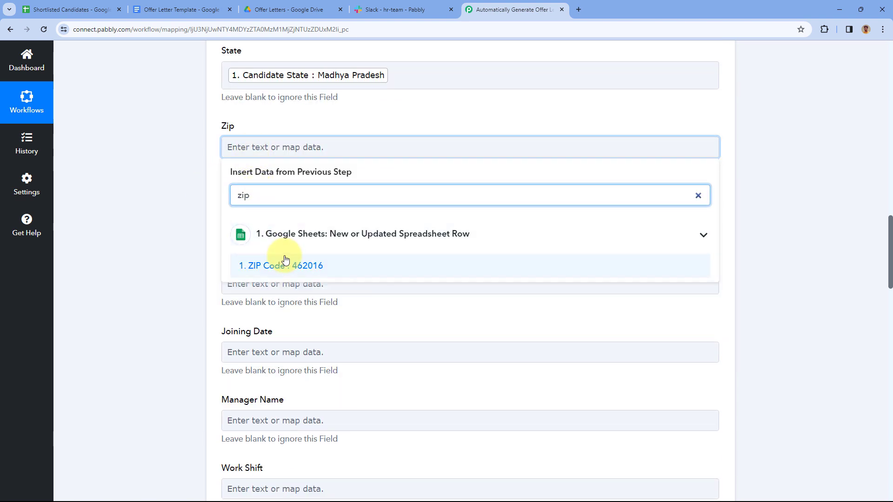
left_click(288, 265)
left_click(205, 171)
Map Candidate Designation and review the remaining salary and sender fields against the sheet
scroll(209, 169, "down", 1)
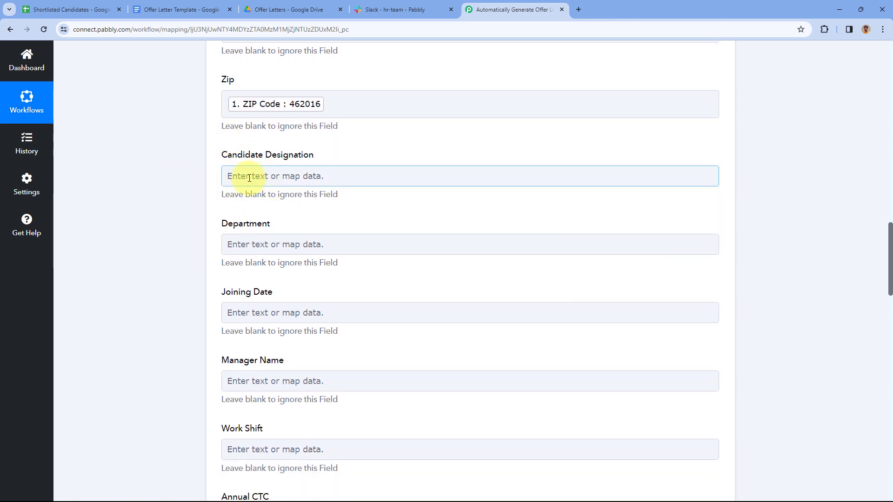
left_click(230, 174)
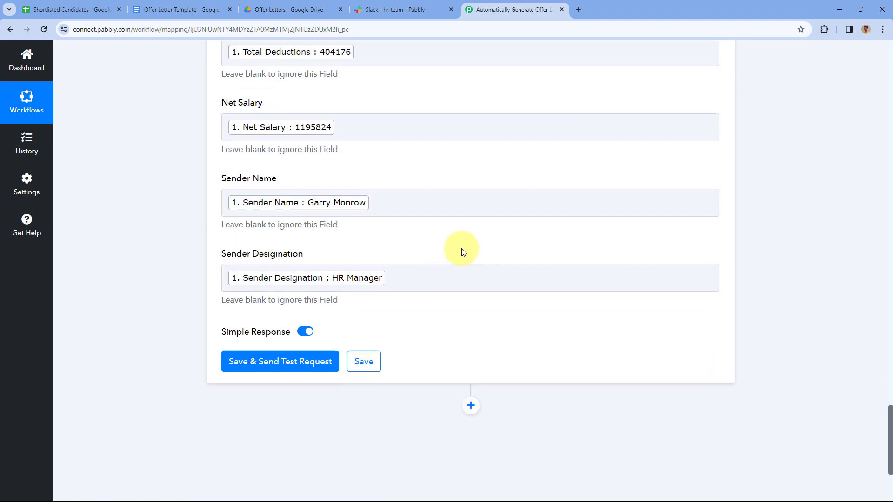
scroll(448, 238, "up", 10)
scroll(431, 214, "up", 9)
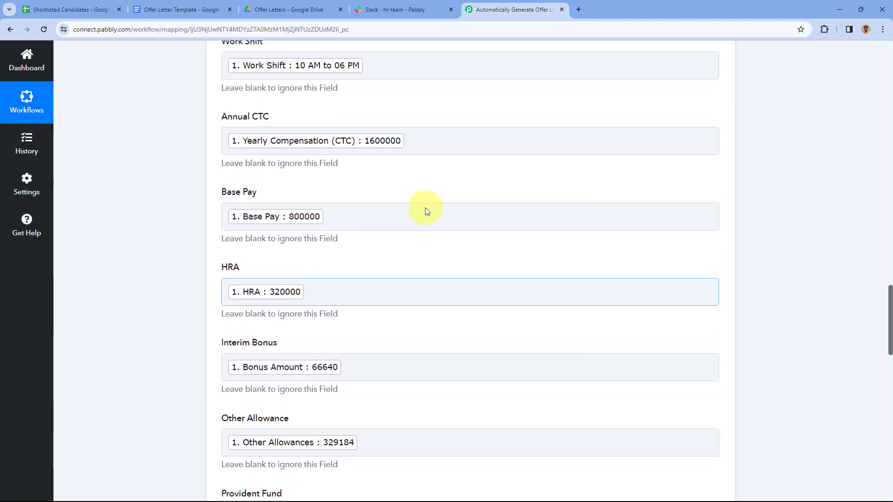
scroll(427, 211, "up", 3)
left_click(71, 6)
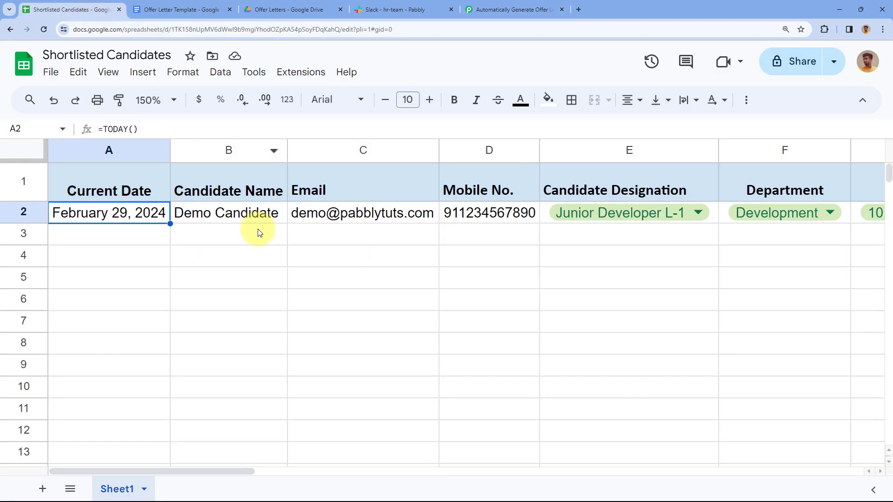
left_click(497, 11)
scroll(432, 182, "up", 3)
scroll(438, 177, "down", 3)
scroll(439, 177, "down", 12)
scroll(414, 165, "down", 9)
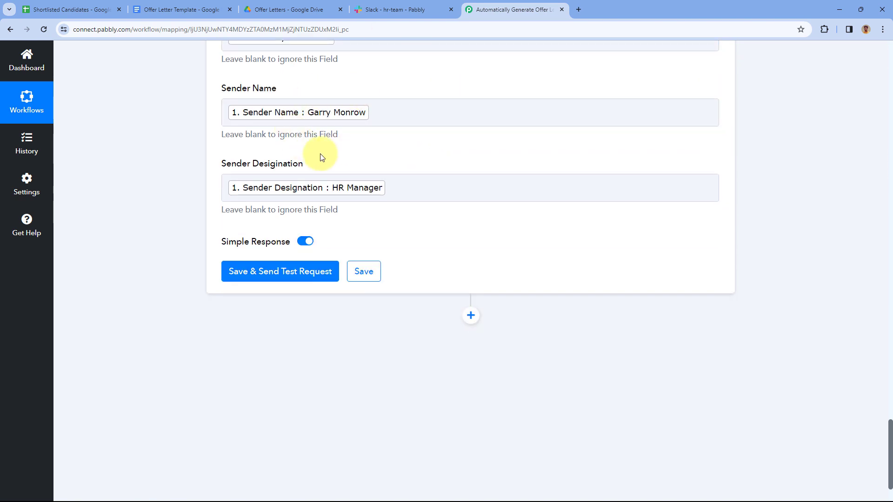
Save and test the Google Docs step, reviewing the placeholder replacement counts and new DocumentId
left_click(289, 274)
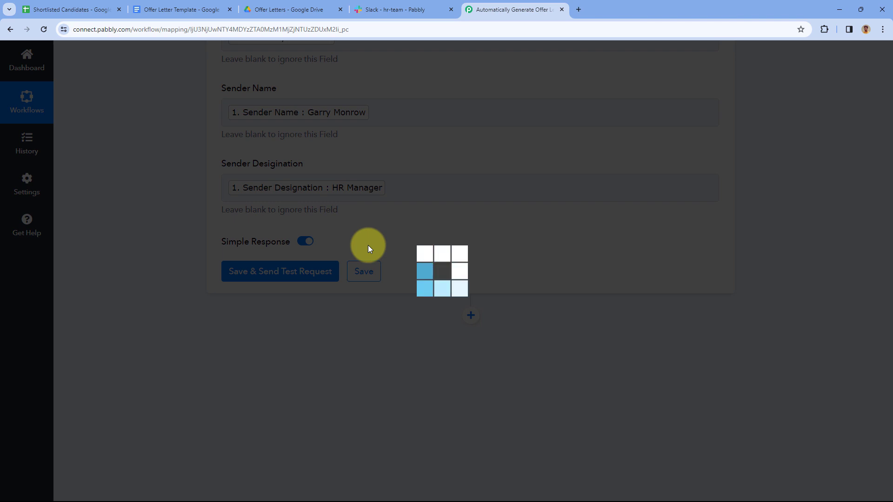
scroll(367, 247, "down", 2)
scroll(418, 251, "down", 2)
scroll(447, 248, "down", 12)
scroll(455, 149, "down", 1)
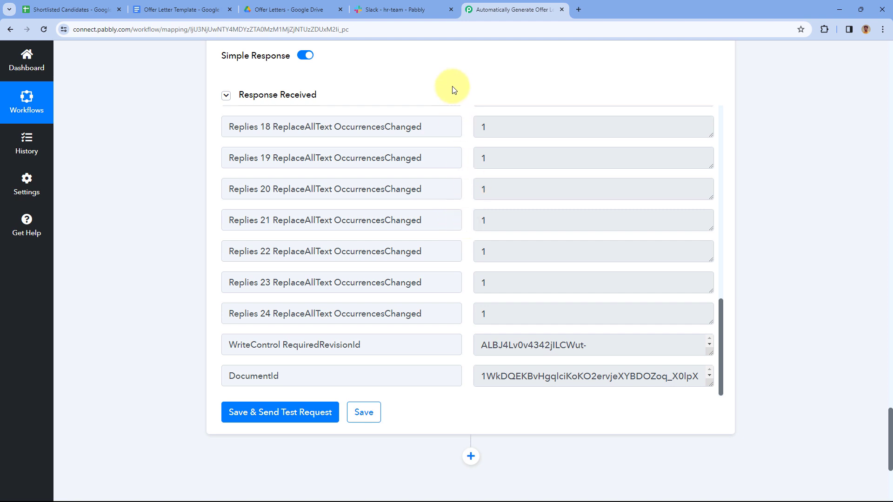
scroll(456, 89, "up", 12)
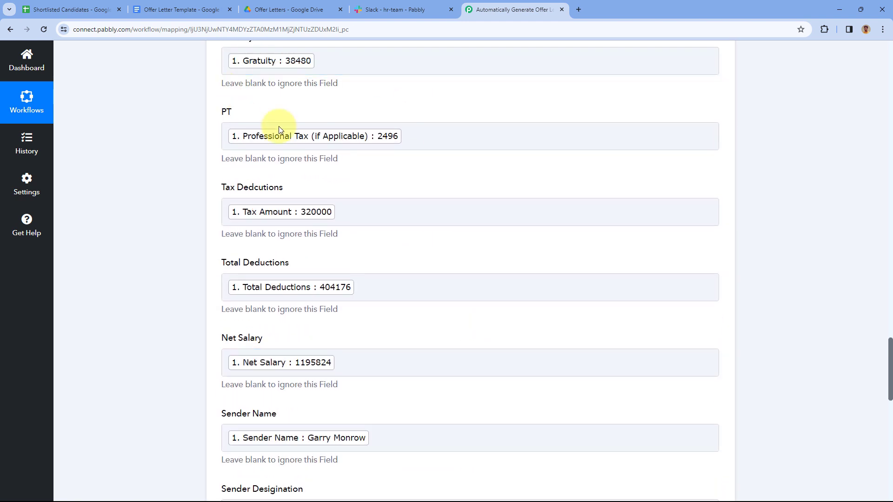
Look over the offer letter template text and the Shortlisted Candidates sheet
left_click(185, 4)
left_click(326, 186)
scroll(328, 184, "up", 3)
scroll(335, 200, "down", 1)
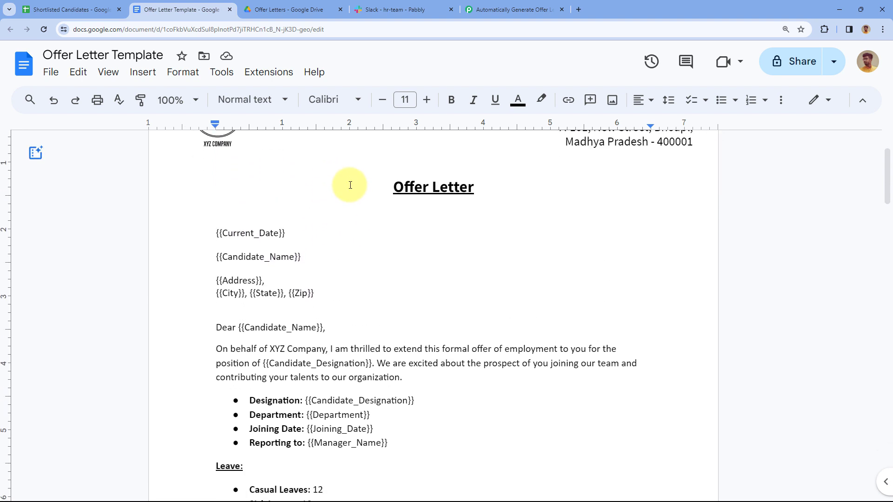
left_click(75, 10)
left_click(188, 10)
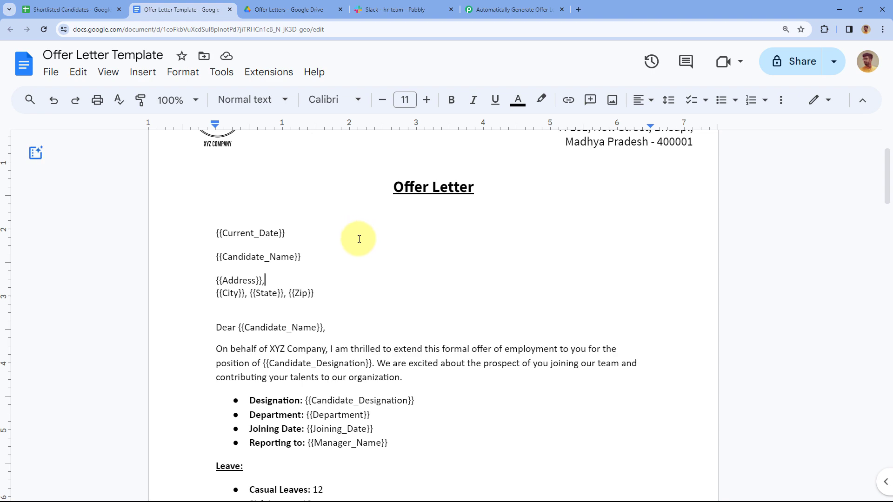
Review the mapped fields, including the '- Offer Letter' document name, then switch to the Offer Letters folder
left_click(506, 9)
scroll(387, 198, "up", 9)
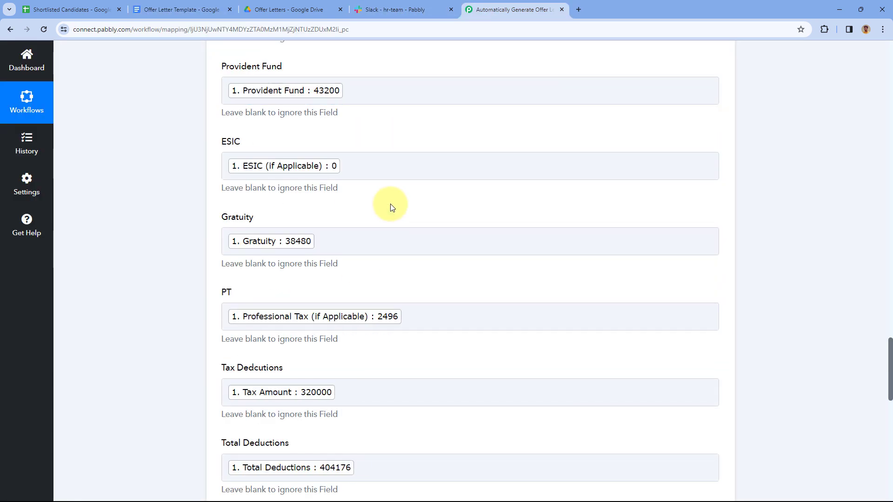
scroll(403, 219, "up", 20)
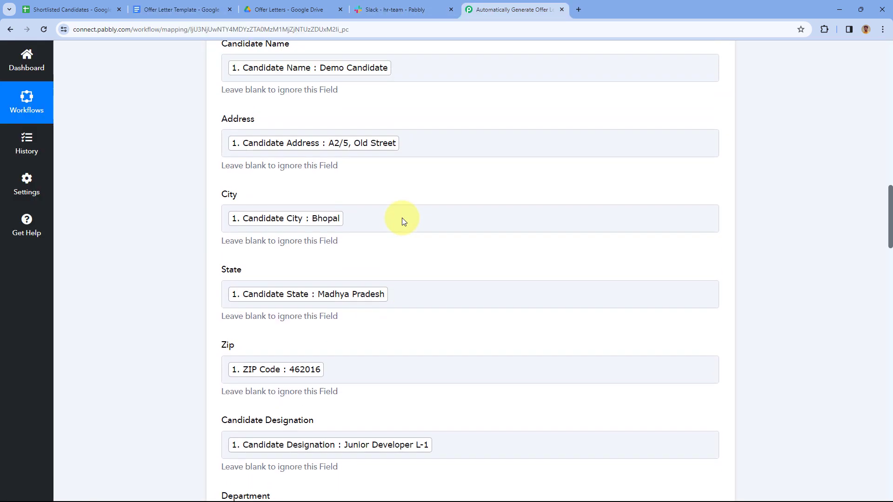
scroll(402, 217, "up", 5)
scroll(390, 224, "down", 5)
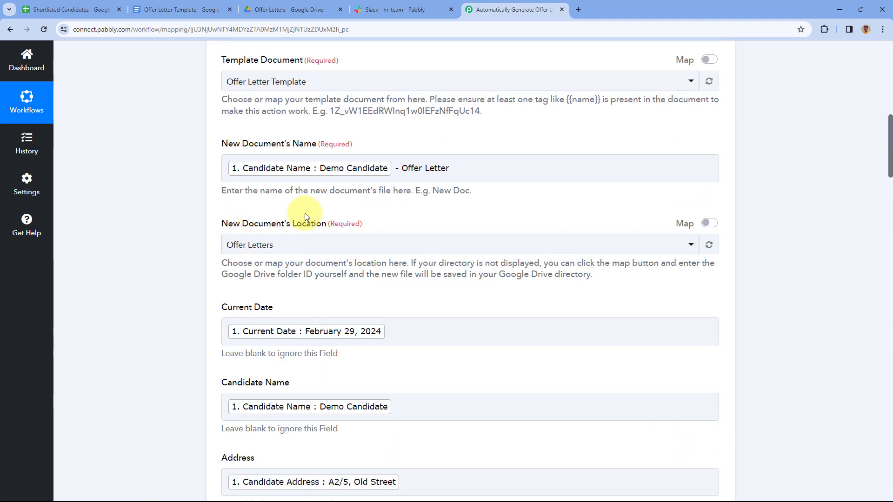
scroll(305, 209, "down", 2)
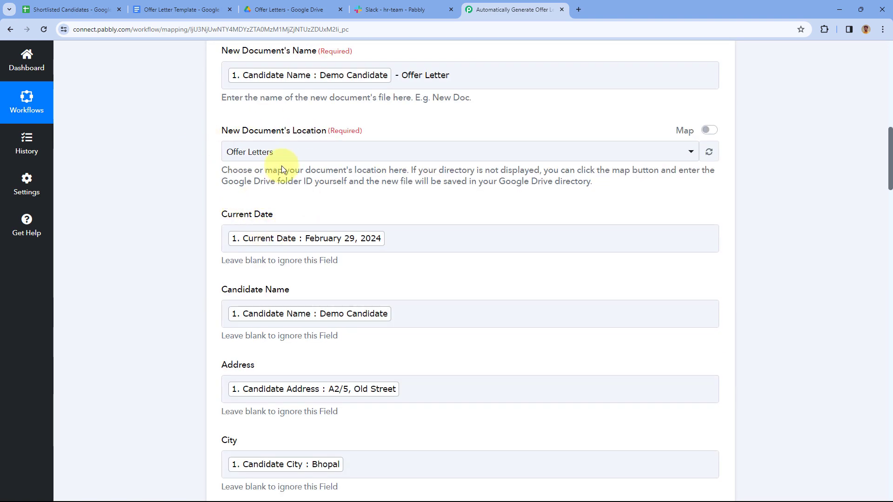
left_click(316, 4)
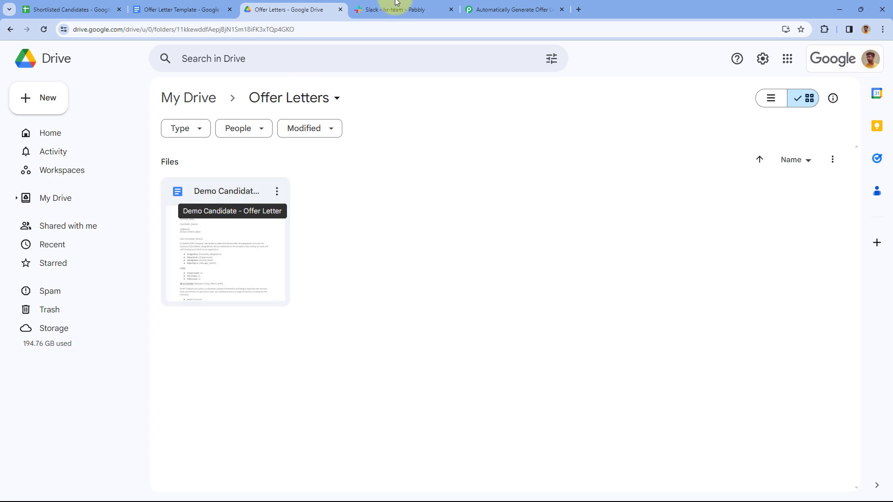
Open the Demo Candidate - Offer Letter file from the Offer Letters Drive folder
left_click(482, 9)
scroll(353, 149, "up", 2)
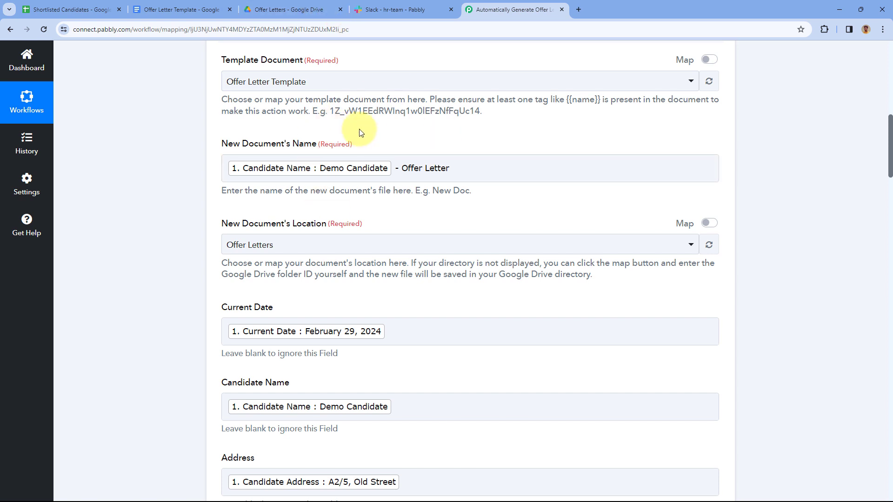
left_click(316, 4)
double_click(239, 215)
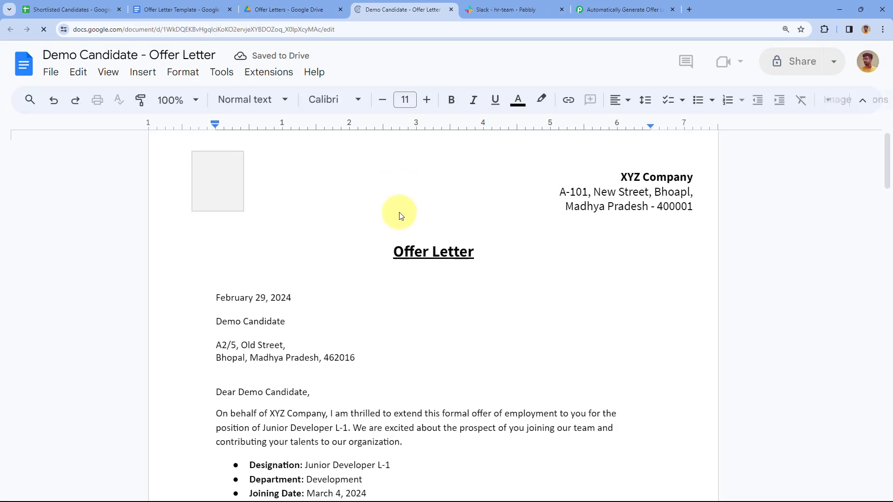
scroll(395, 200, "down", 3)
Check the letter's date February 29, 2024 against the sheet and scroll through the filled-in body
left_click(75, 10)
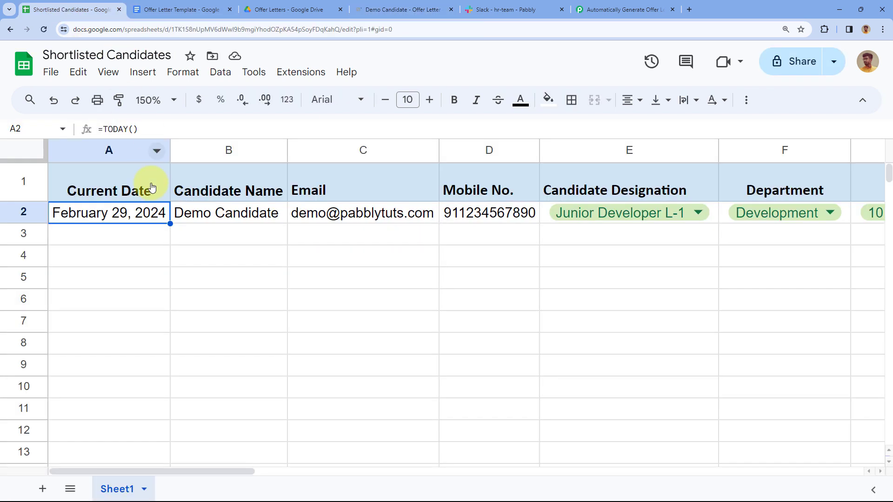
left_click(403, 10)
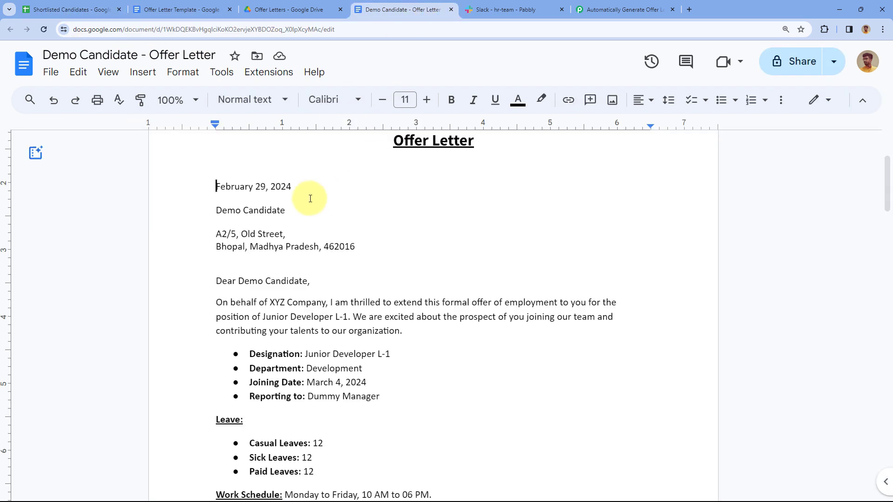
left_click_drag(293, 186, 200, 191)
left_click_drag(287, 210, 197, 211)
scroll(325, 212, "down", 1)
scroll(351, 213, "down", 1)
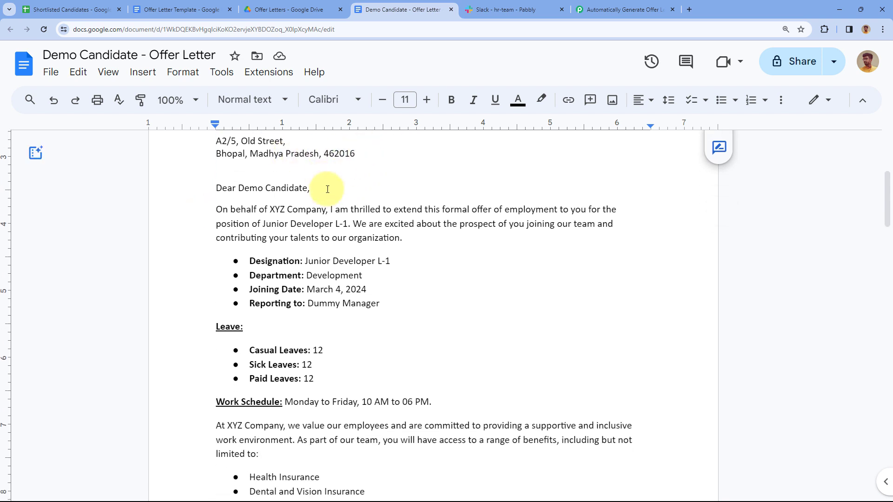
scroll(327, 187, "down", 1)
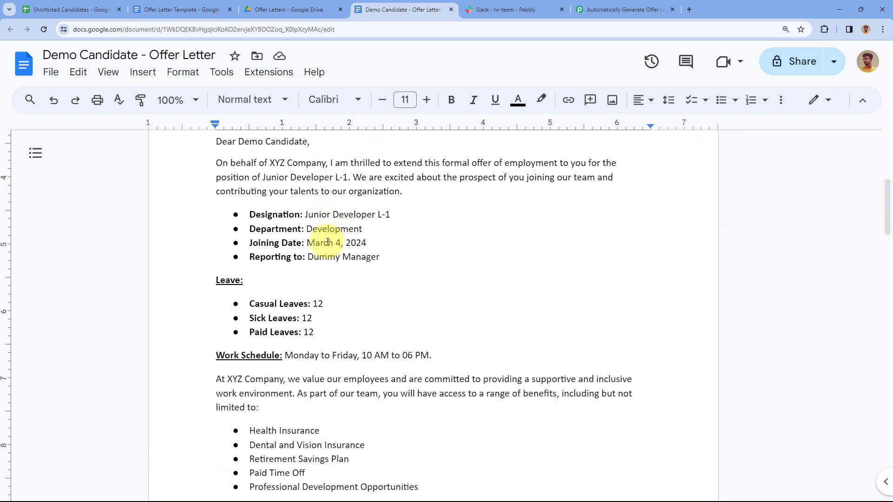
scroll(327, 258, "down", 1)
scroll(354, 218, "down", 2)
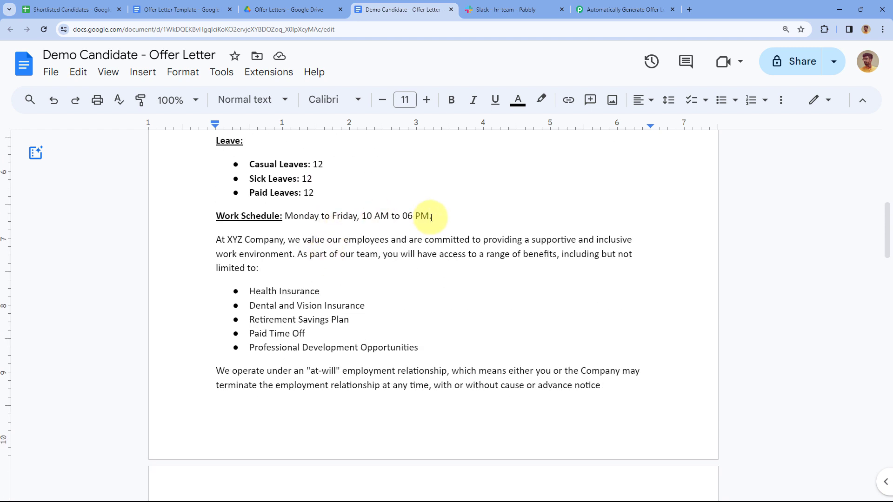
scroll(421, 218, "down", 3)
scroll(426, 220, "down", 4)
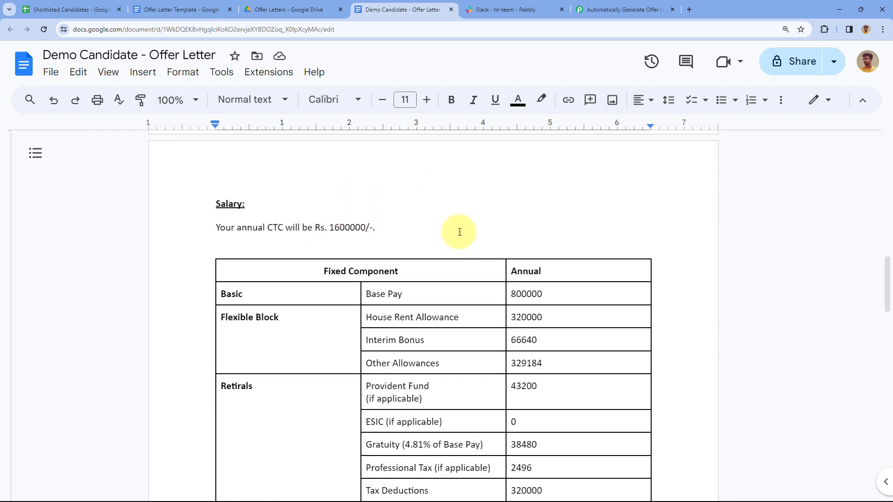
scroll(453, 223, "down", 2)
scroll(452, 215, "down", 1)
scroll(488, 225, "down", 1)
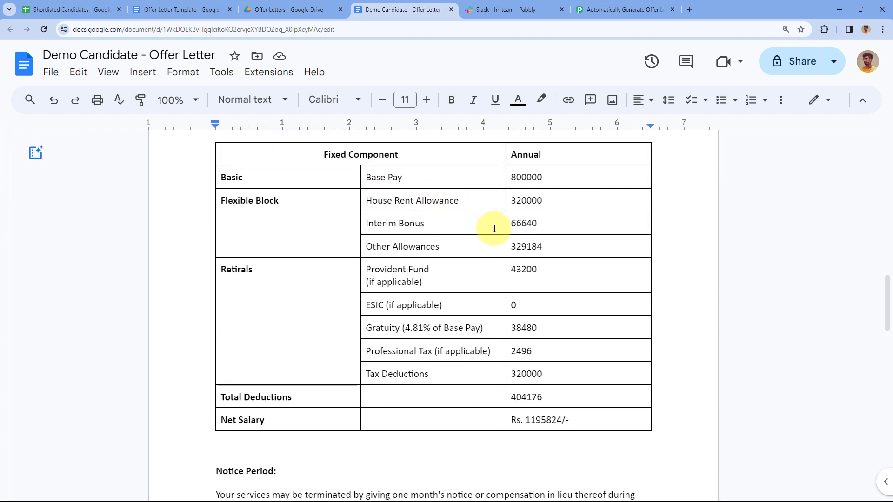
scroll(486, 211, "down", 3)
scroll(511, 228, "down", 12)
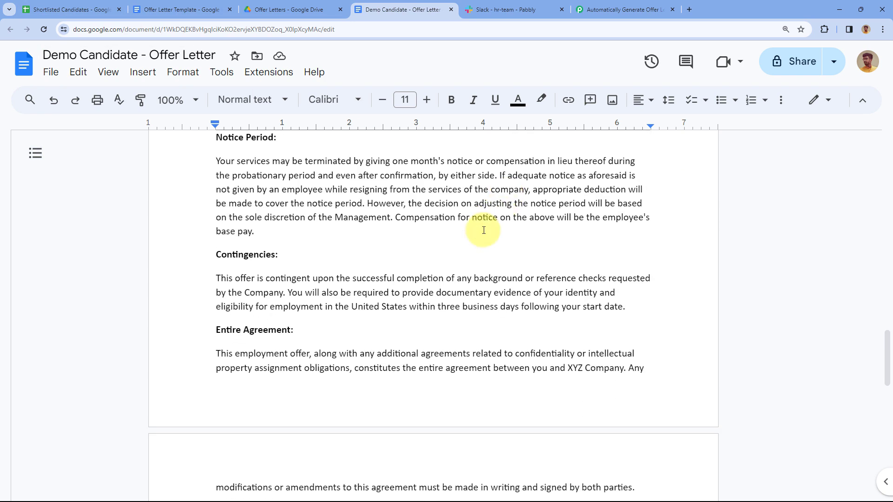
Compare the signature's sender name and HR Manager designation with the sheet's values
left_click(74, 9)
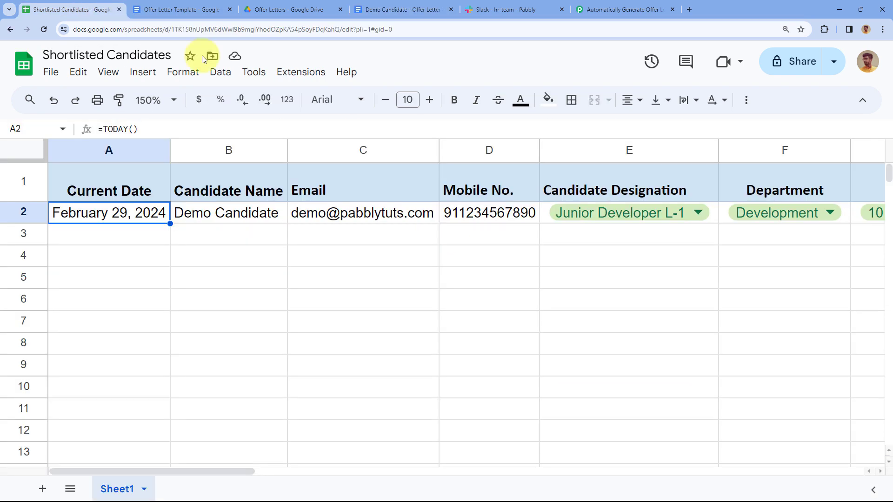
scroll(626, 232, "right", 15)
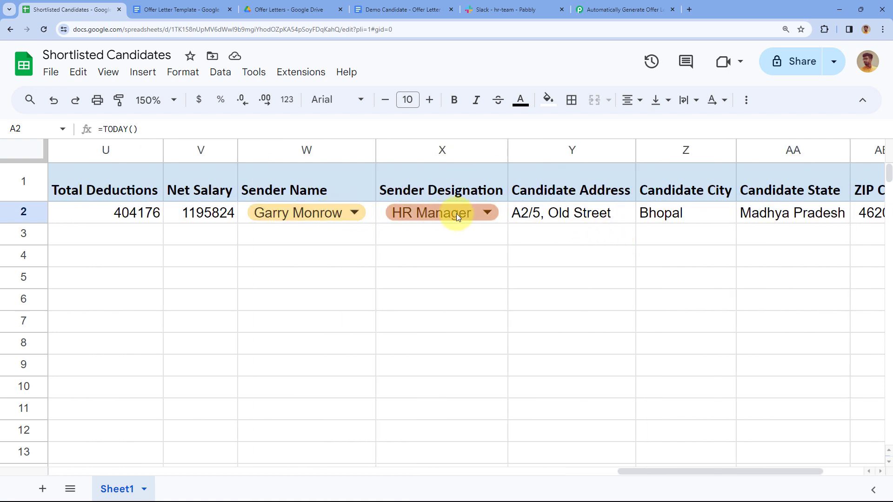
left_click(383, 6)
left_click_drag(279, 214, 288, 230)
left_click(277, 225)
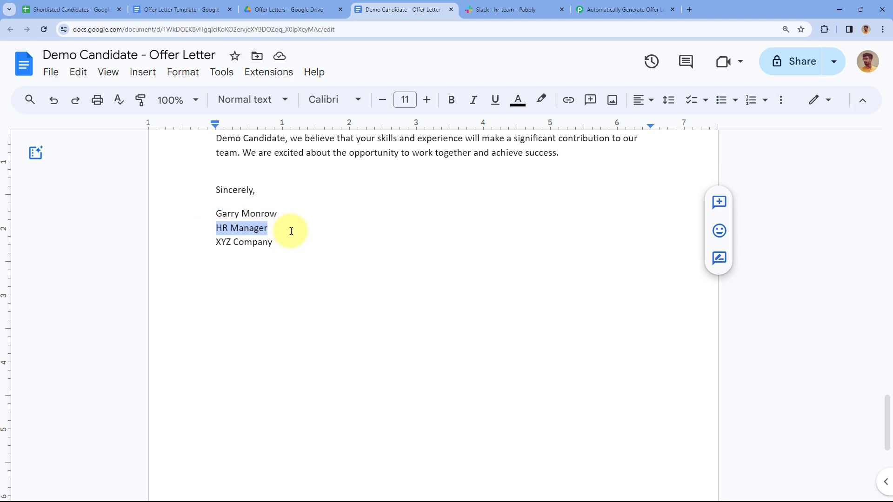
left_click(332, 225)
scroll(344, 228, "up", 3)
scroll(353, 233, "up", 20)
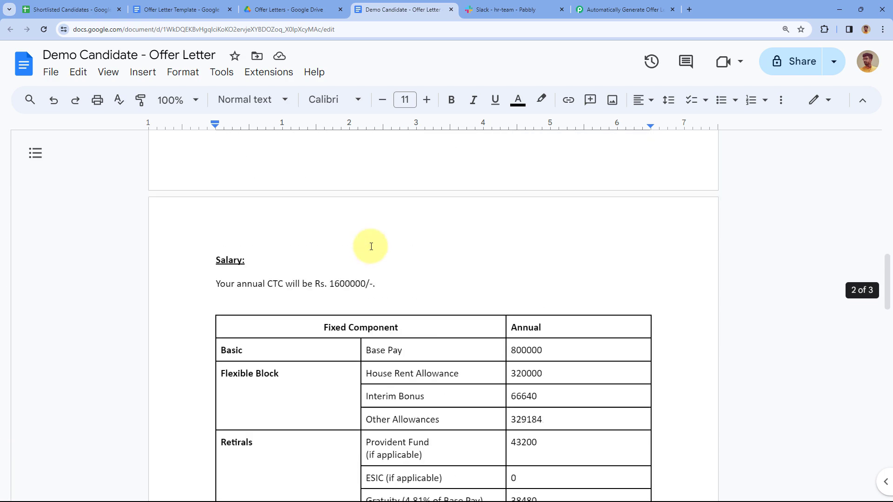
scroll(371, 246, "down", 1)
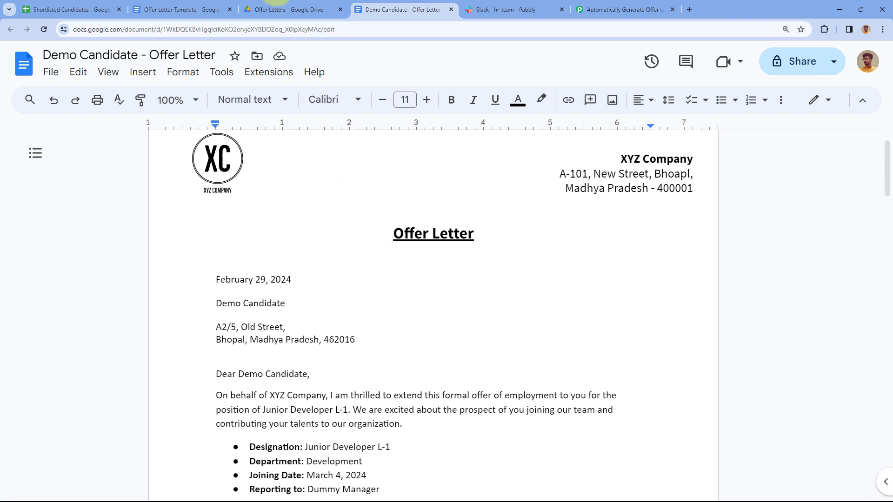
left_click(180, 8)
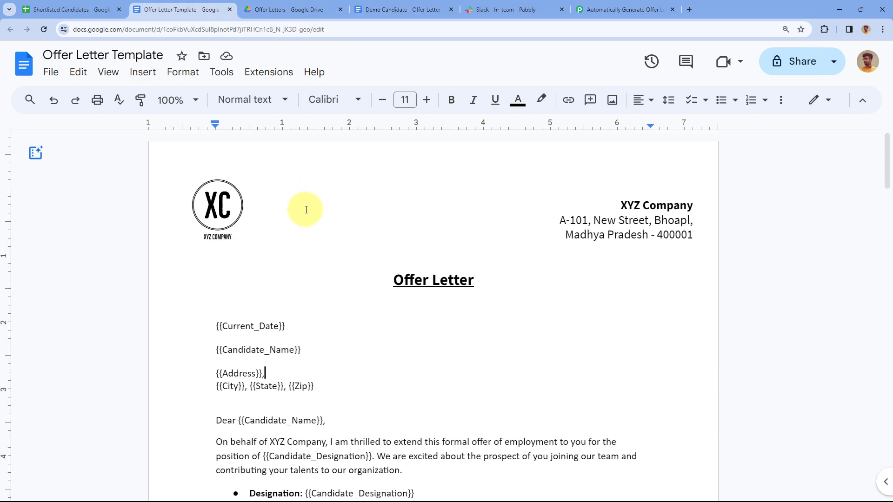
Collapse the workflow's Google Docs step card, then return to the Demo Candidate - Offer Letter
left_click(605, 10)
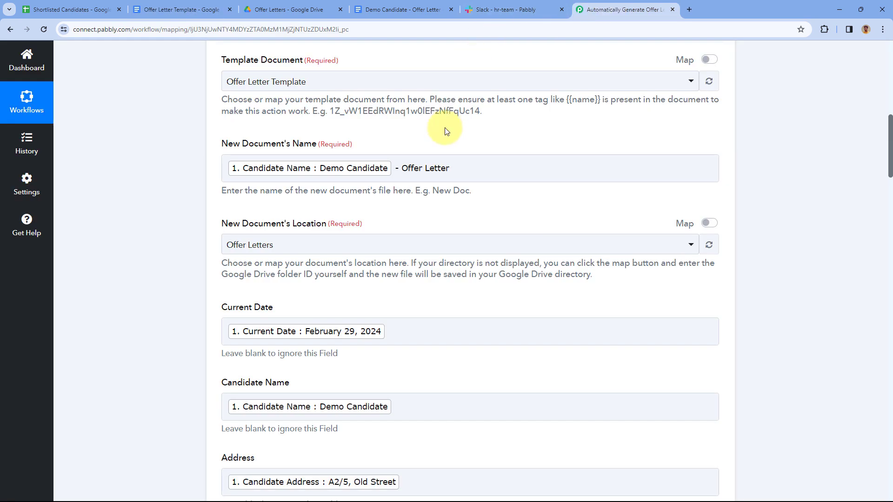
scroll(509, 148, "up", 7)
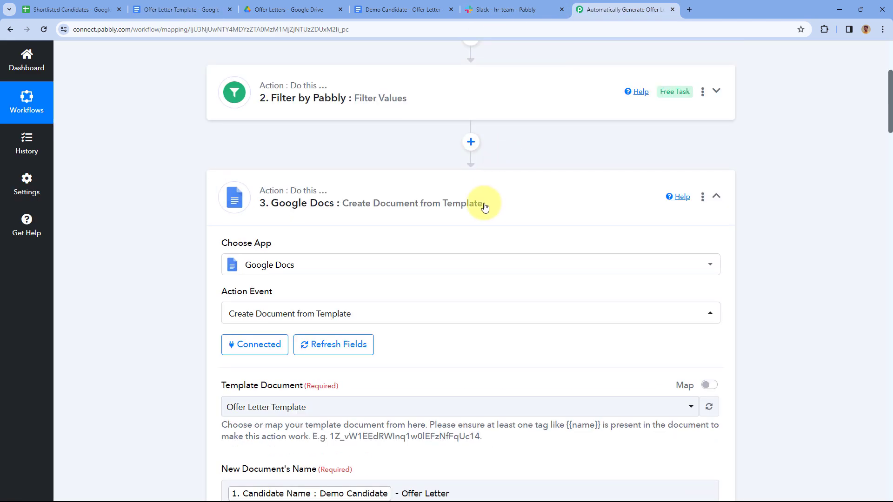
left_click(484, 202)
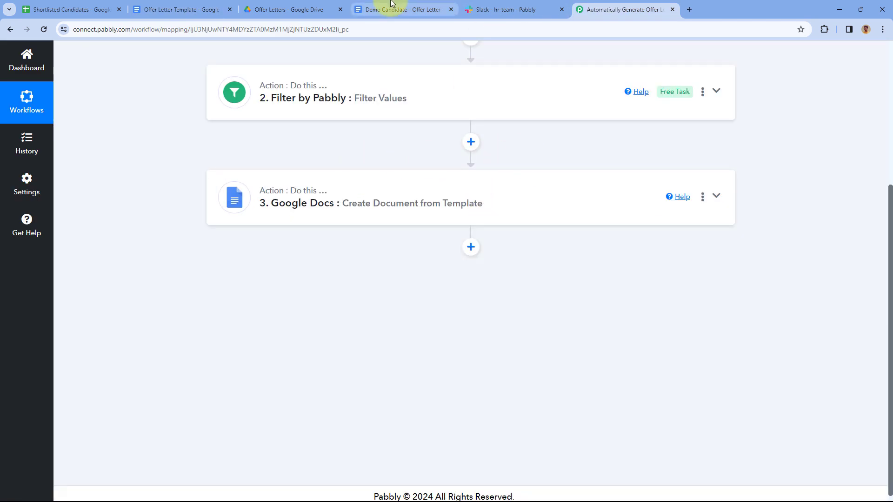
left_click(391, 6)
scroll(498, 189, "up", 2)
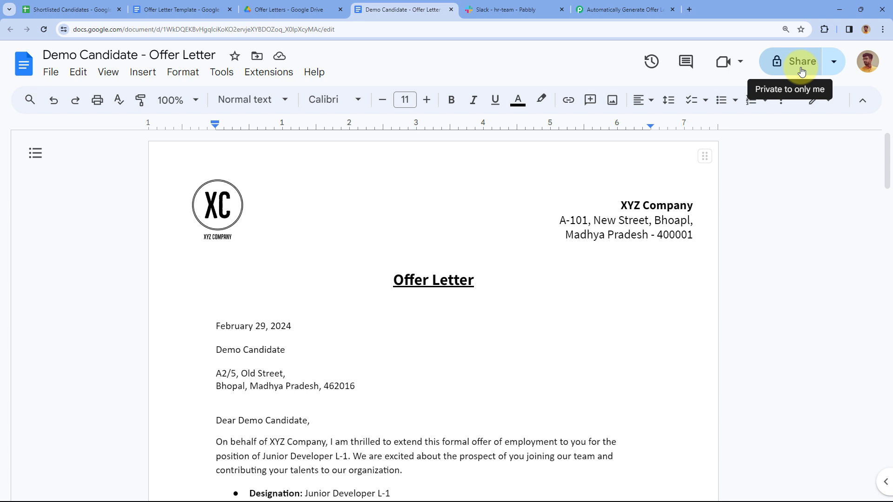
Glance at the Slack hr-team channel and the Offer Letters Drive folder, then go back to the Pabbly workflow
left_click(502, 9)
left_click(399, 6)
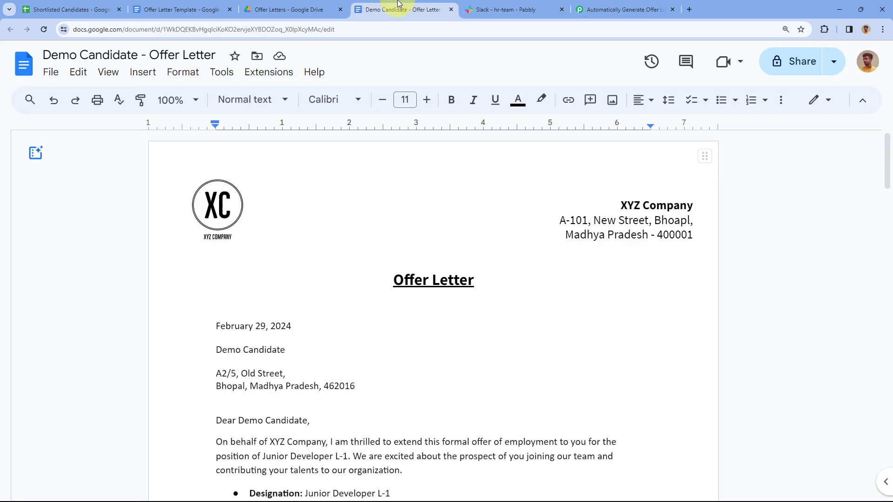
left_click(506, 8)
left_click(434, 7)
left_click(312, 11)
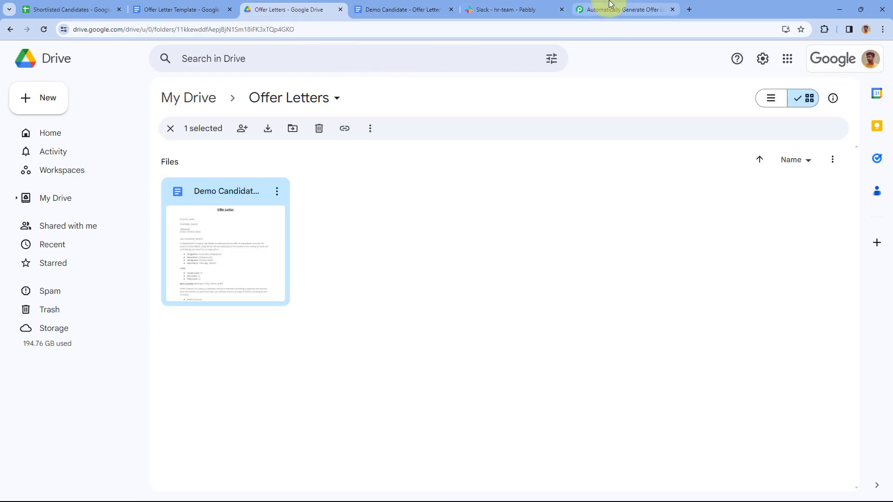
left_click(607, 10)
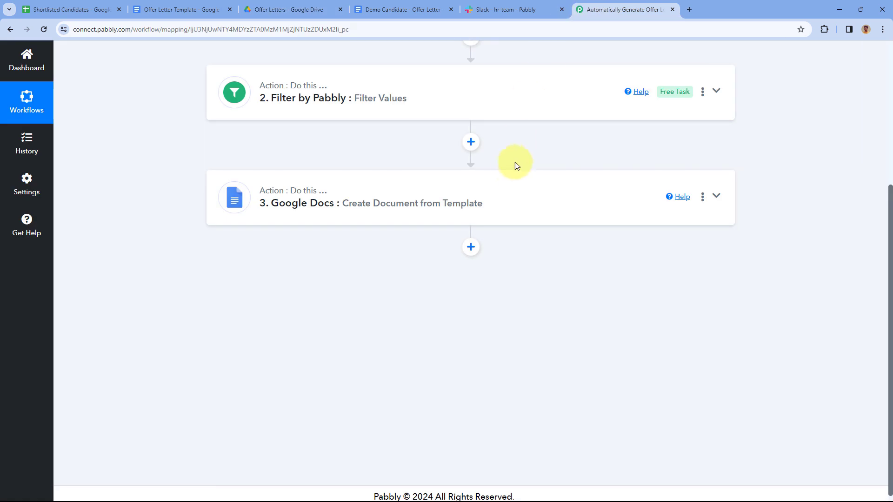
Add a Google Drive step (searched 'Google D') with the Share a File With Anyone action event
left_click(474, 245)
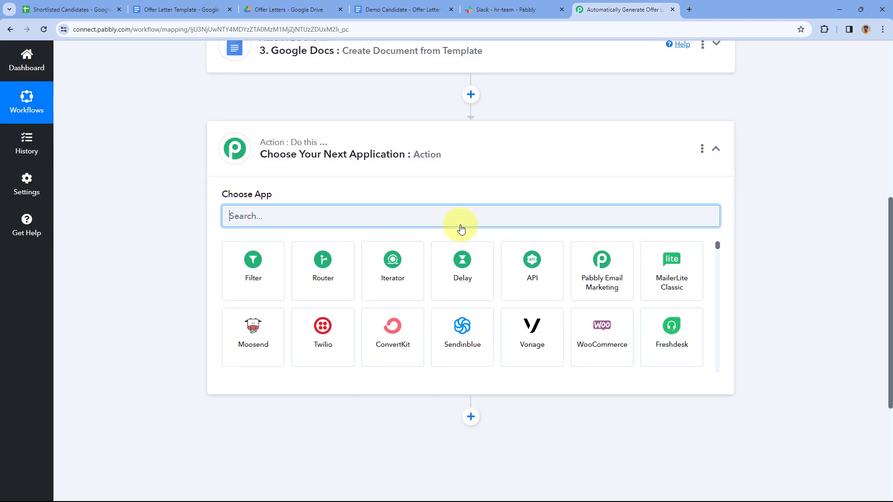
type("Google ")
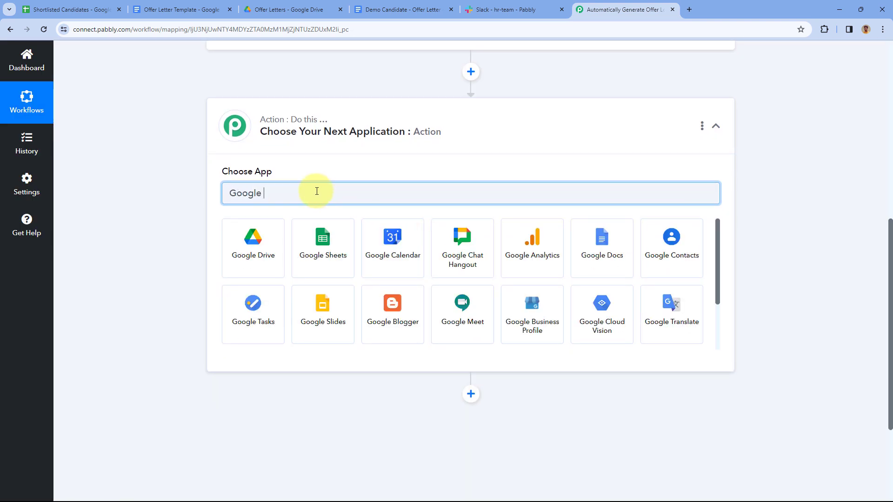
type("D")
left_click(253, 239)
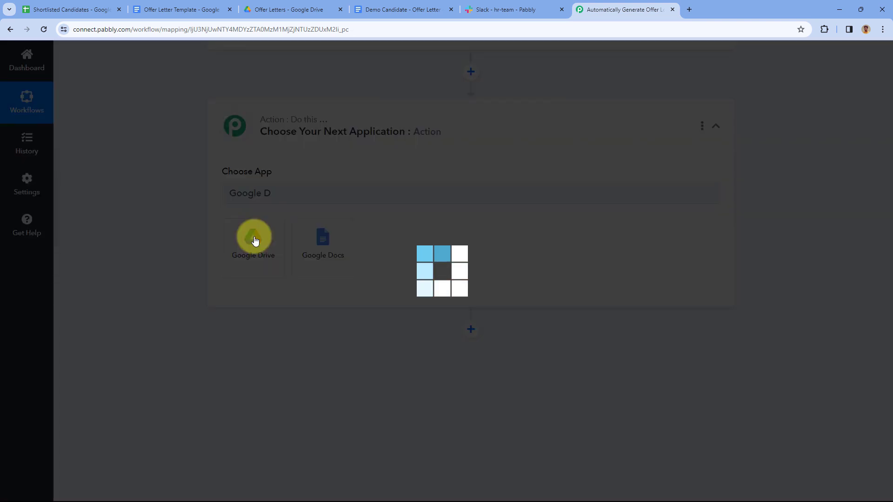
scroll(315, 179, "down", 2)
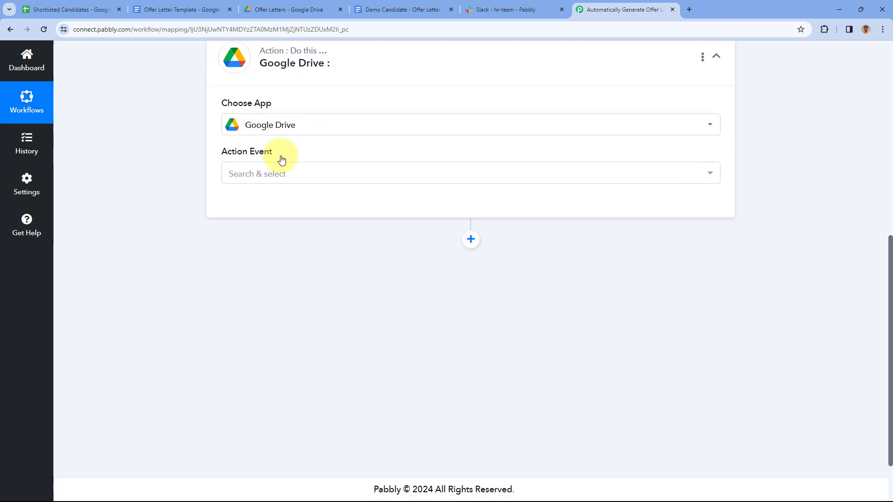
left_click(308, 177)
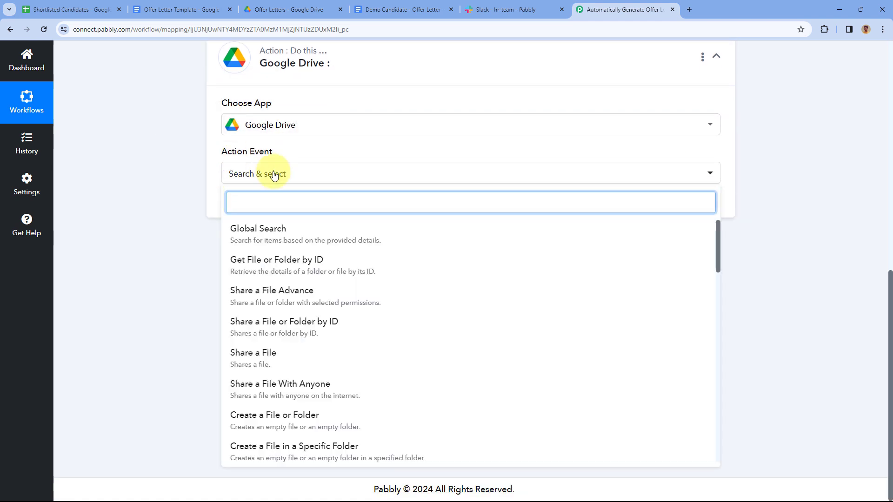
scroll(298, 261, "down", 1)
scroll(298, 261, "down", 2)
left_click(296, 255)
Create a new Google Drive connection by signing in with a Google account and allowing access
left_click(257, 204)
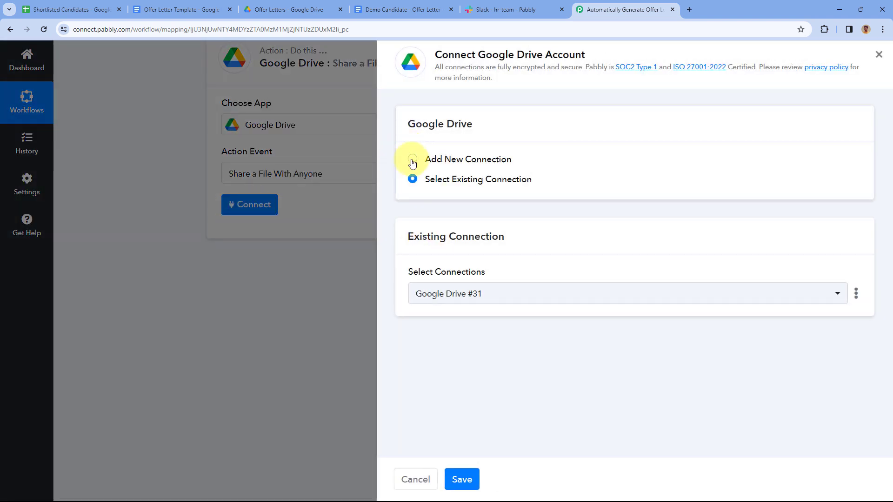
left_click(411, 160)
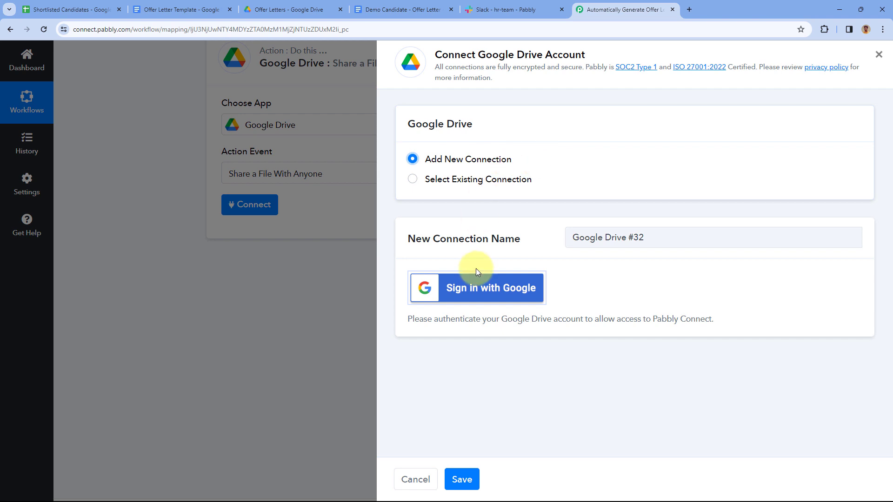
left_click(477, 284)
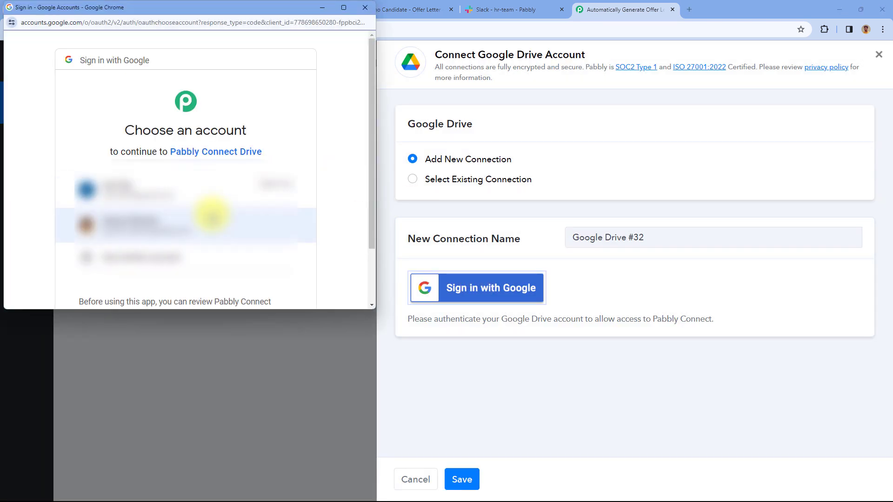
left_click(211, 214)
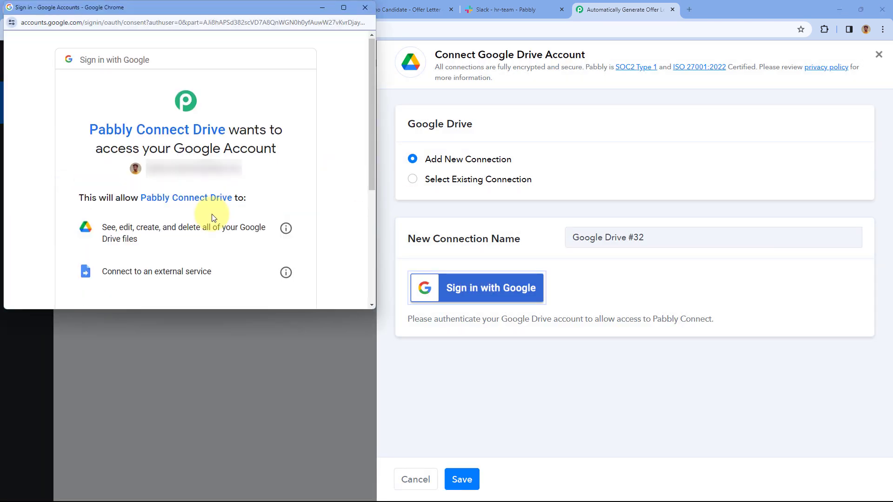
scroll(211, 216, "down", 3)
left_click(233, 231)
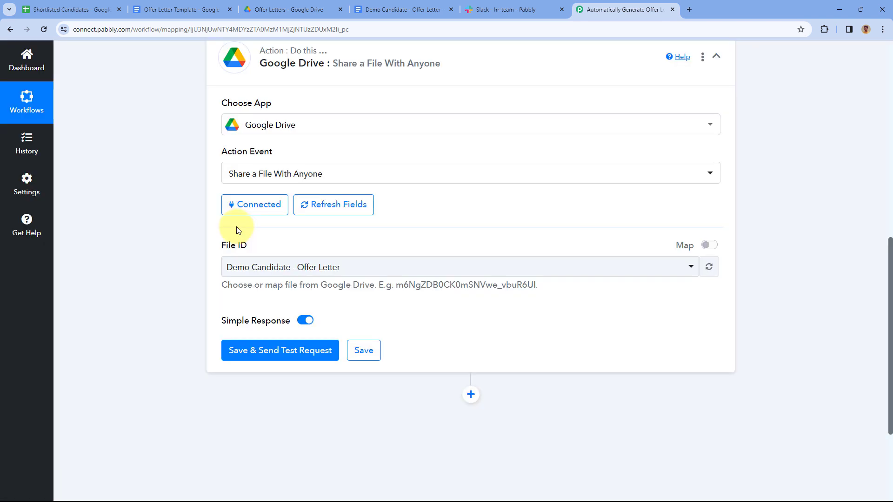
Browse the File ID list and keep Demo Candidate - Offer Letter as the file to share
scroll(238, 230, "down", 1)
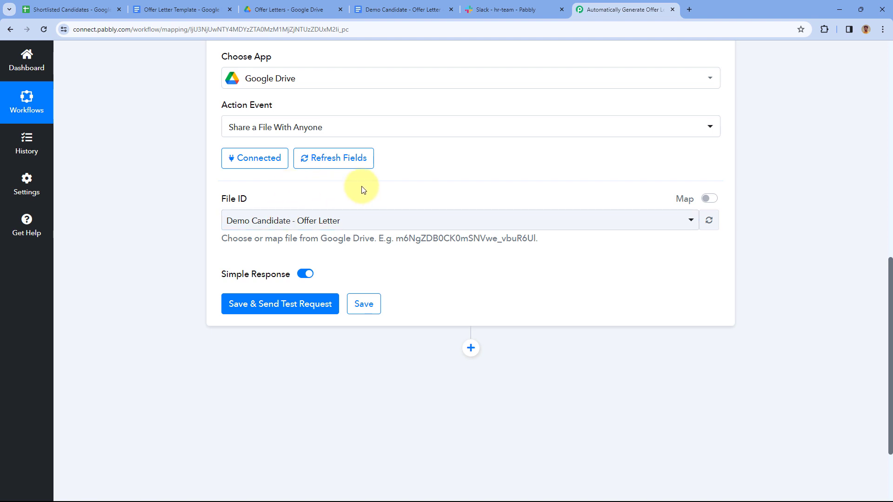
scroll(365, 196, "down", 1)
left_click(430, 176)
scroll(351, 264, "down", 10)
scroll(392, 284, "down", 5)
scroll(393, 285, "up", 9)
scroll(400, 286, "up", 10)
left_click(430, 176)
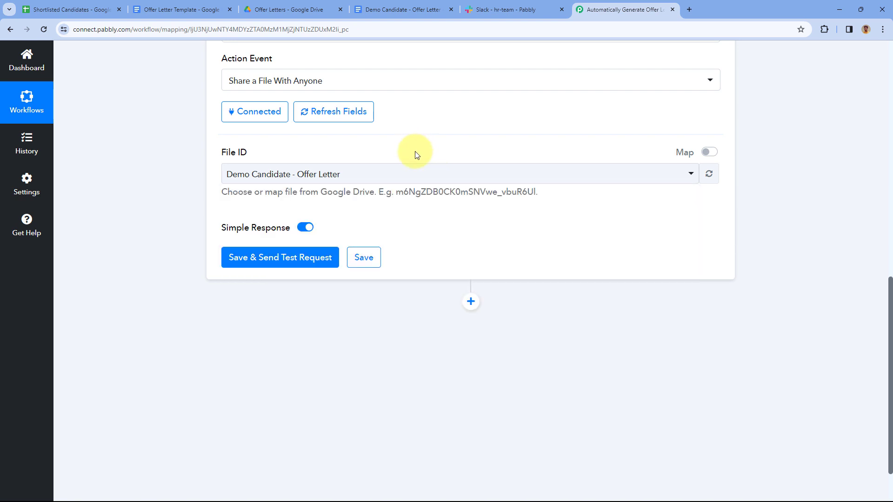
Expand the Google Docs create-document step above
scroll(417, 155, "up", 2)
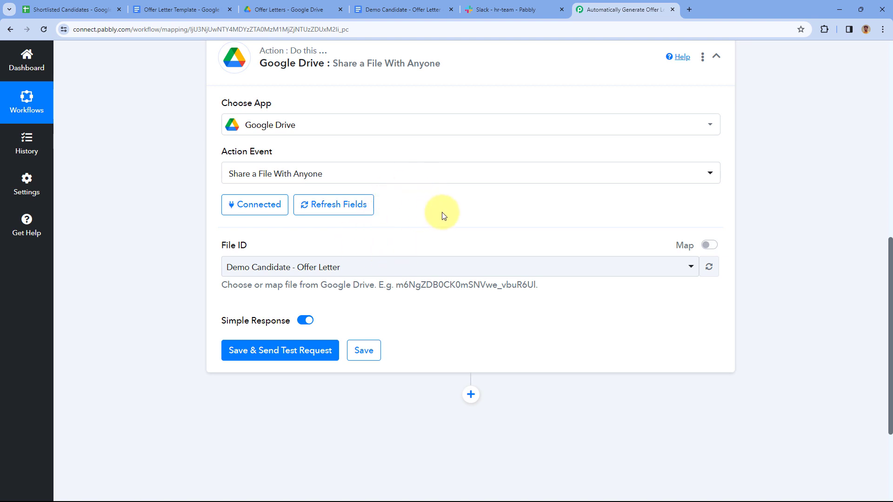
scroll(410, 224, "up", 3)
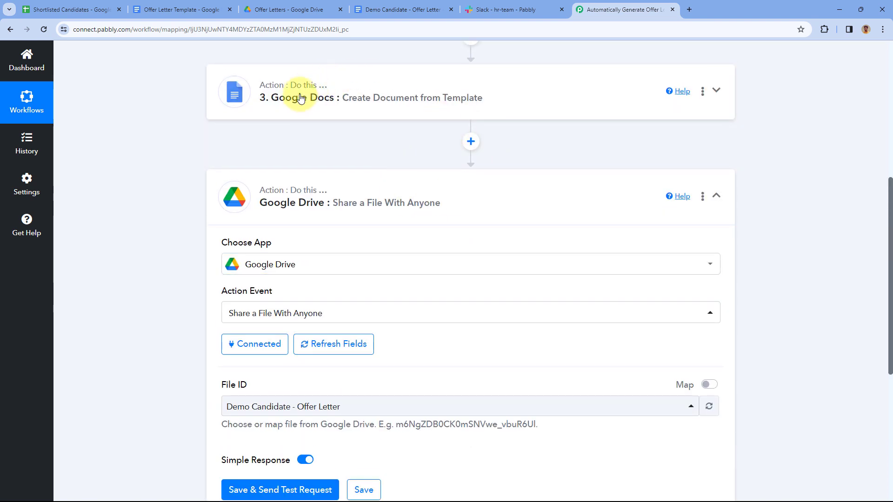
left_click(424, 92)
scroll(186, 170, "up", 2)
scroll(186, 171, "down", 5)
Check the Shortlisted Candidates sheet, then select the DocumentId in the Google Docs test response
left_click(70, 9)
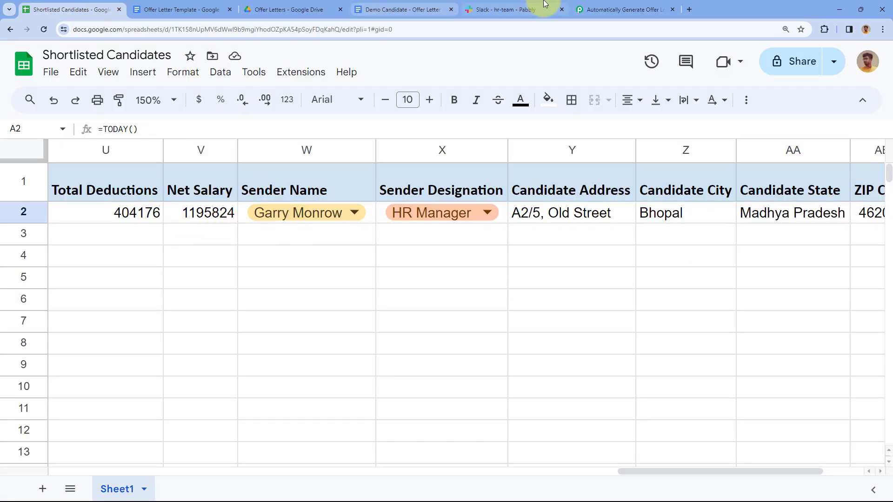
left_click(618, 10)
scroll(434, 165, "down", 12)
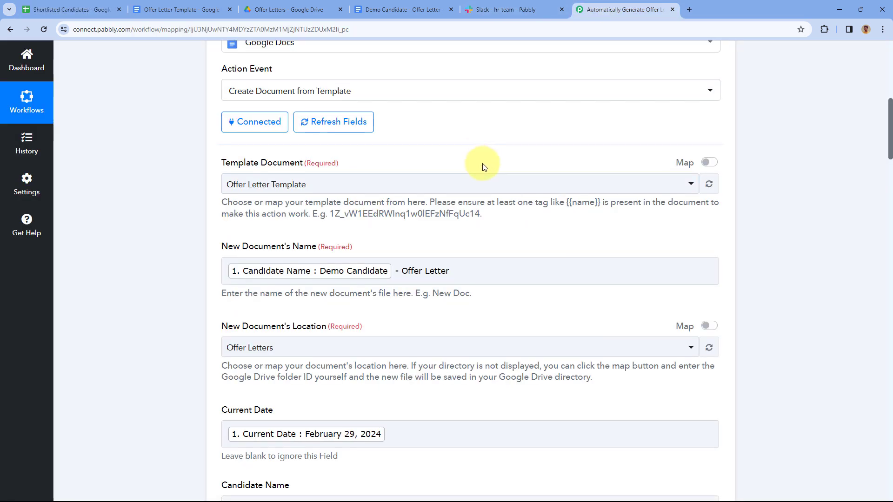
scroll(483, 208, "down", 20)
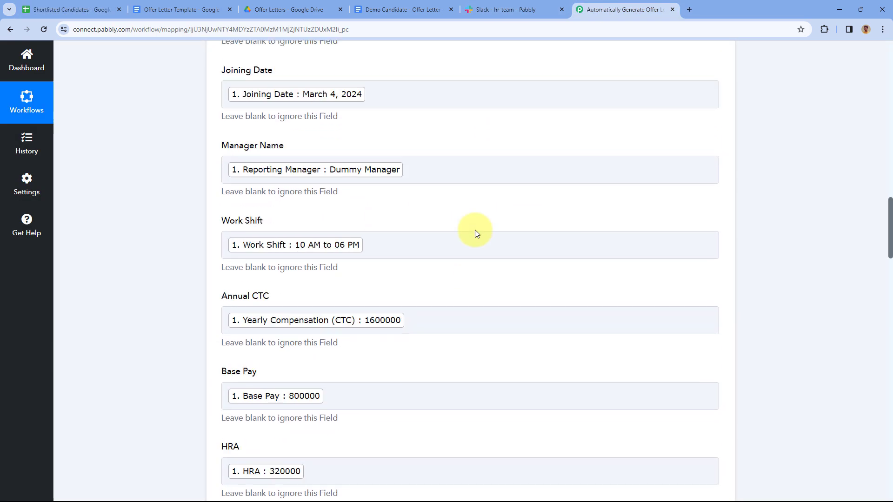
scroll(473, 236, "down", 13)
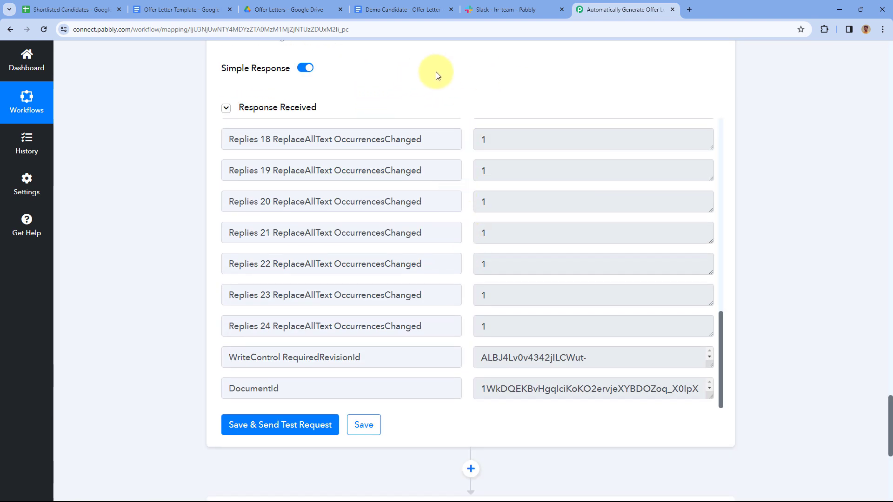
scroll(474, 112, "down", 3)
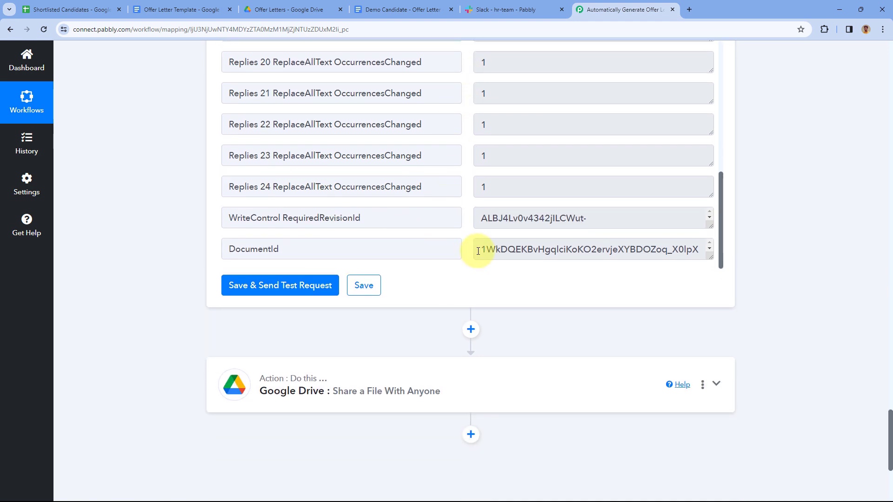
left_click(480, 250)
left_click_drag(480, 251, 711, 255)
scroll(478, 221, "down", 3)
left_click_drag(523, 218, 479, 196)
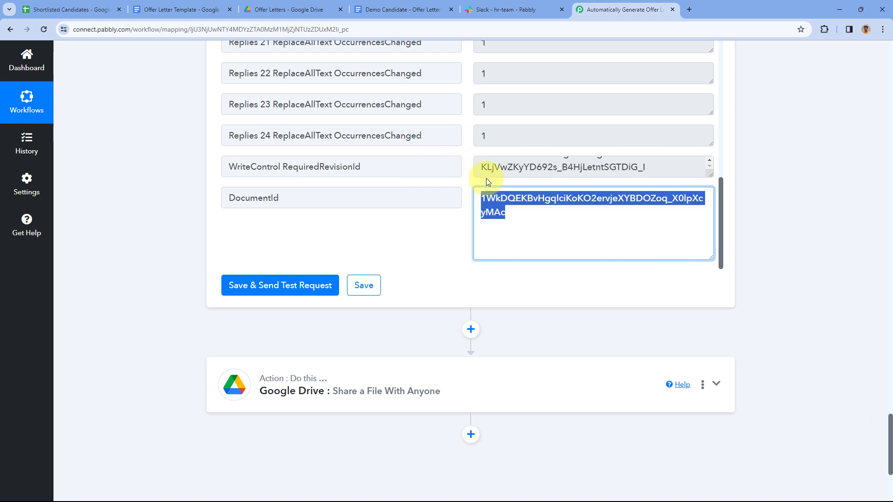
Expand the Google Drive sharing step and turn on mapping for File ID
scroll(454, 194, "down", 2)
left_click(432, 283)
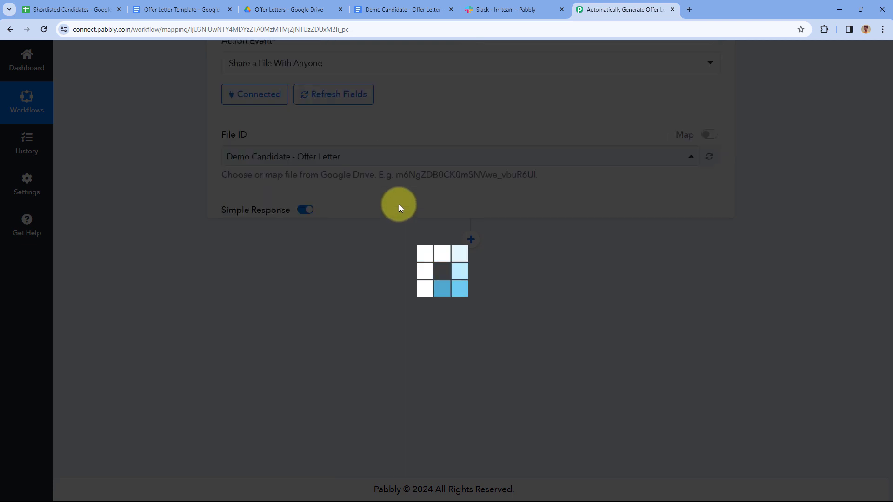
scroll(424, 208, "down", 4)
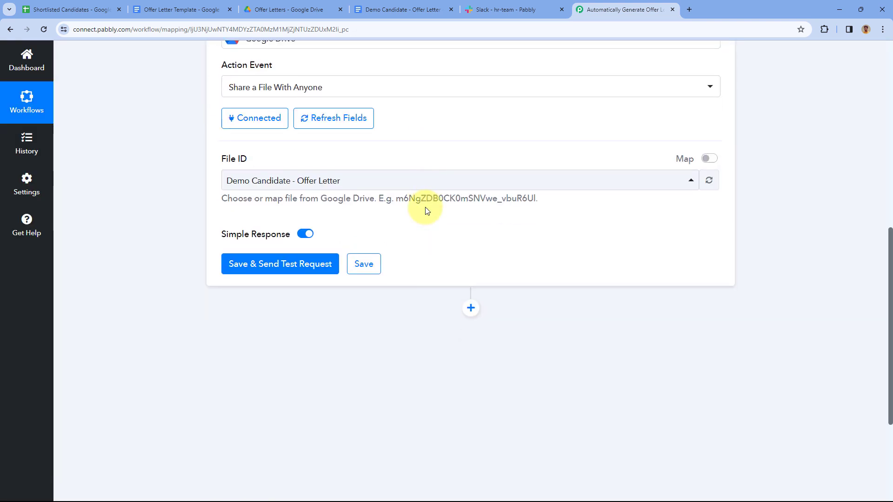
scroll(425, 207, "down", 1)
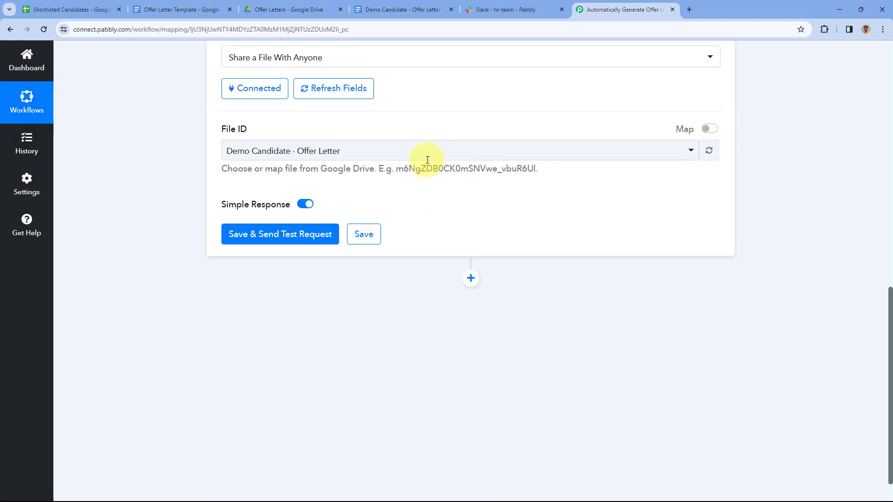
left_click(707, 131)
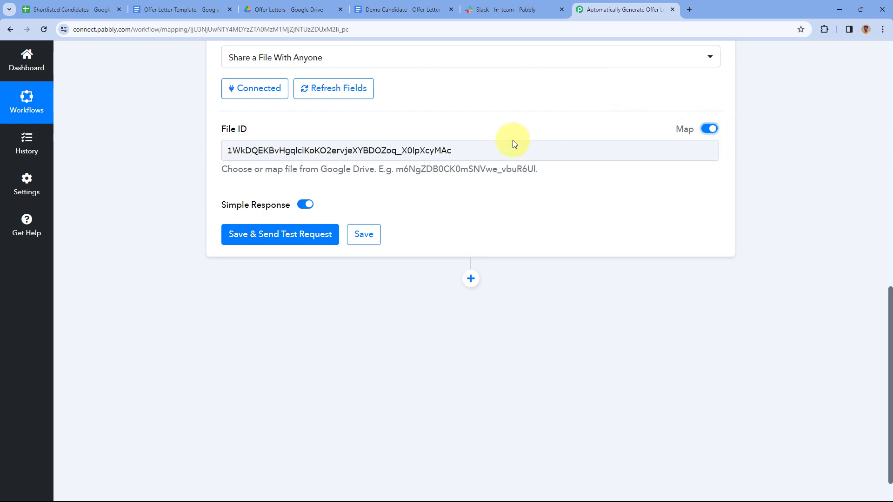
Replace the raw File ID with the Google Docs step's mapped DocumentId
left_click_drag(465, 151, 222, 152)
key("BackSpace")
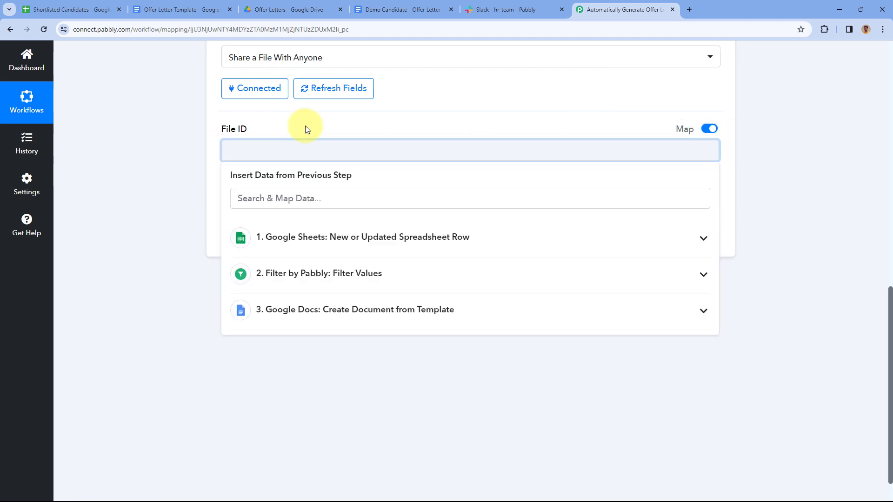
left_click(305, 126)
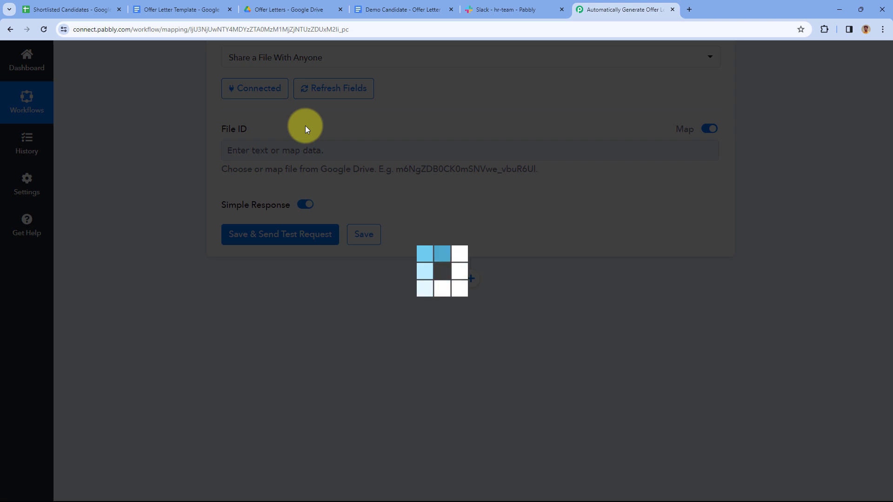
left_click(255, 149)
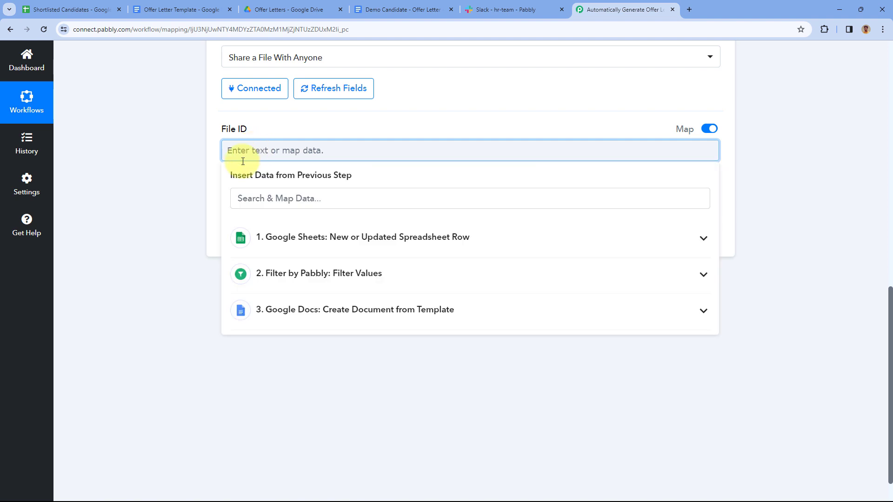
left_click(339, 314)
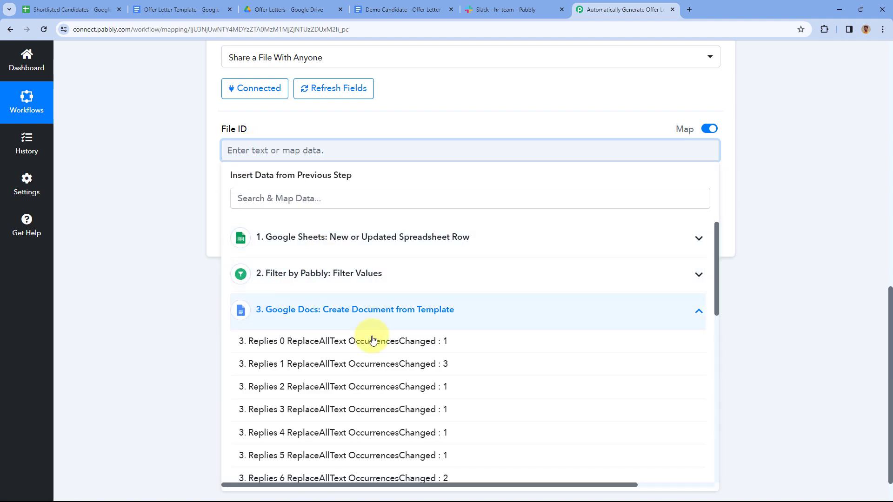
scroll(370, 346, "down", 10)
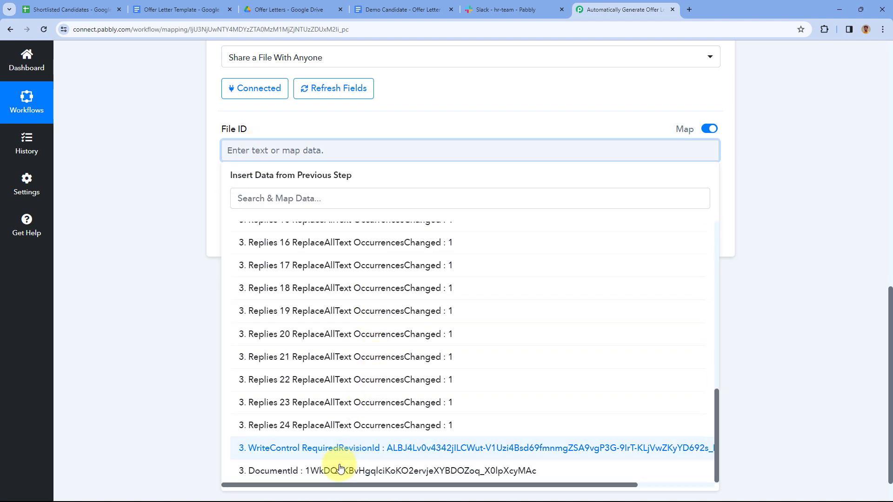
left_click(338, 470)
left_click(346, 130)
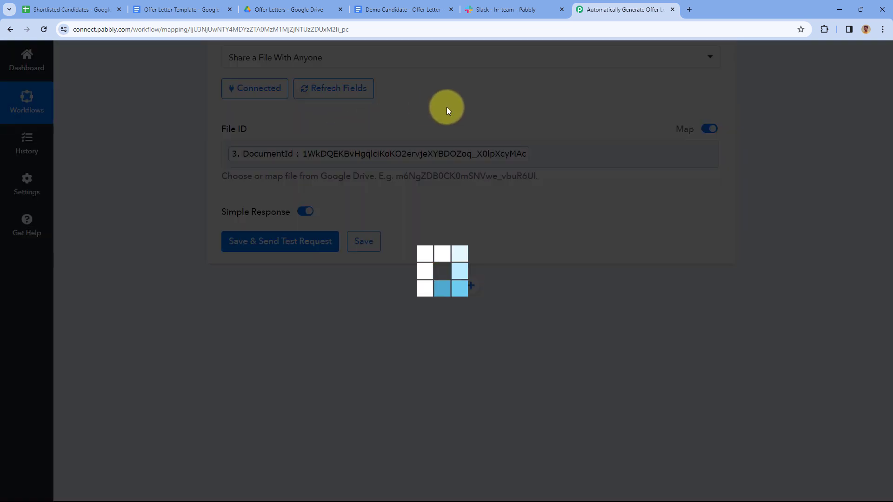
Save the share step and send a test request
scroll(448, 110, "up", 7)
scroll(438, 149, "down", 7)
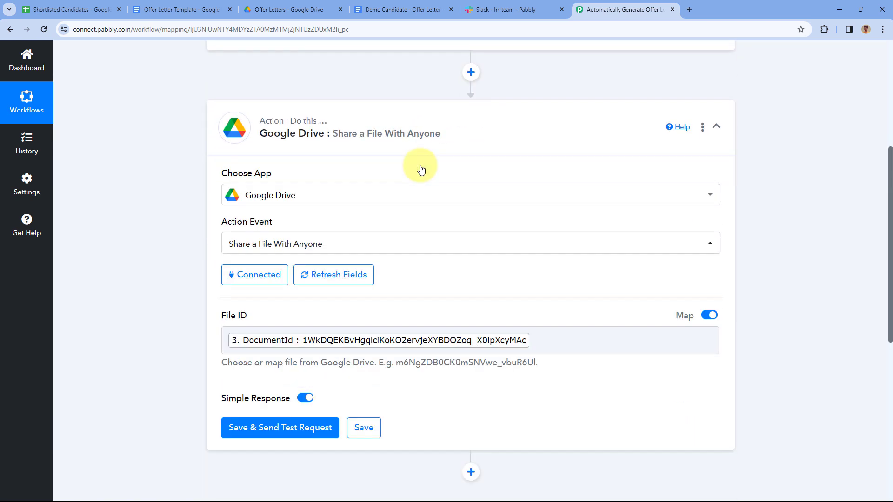
scroll(434, 159, "down", 1)
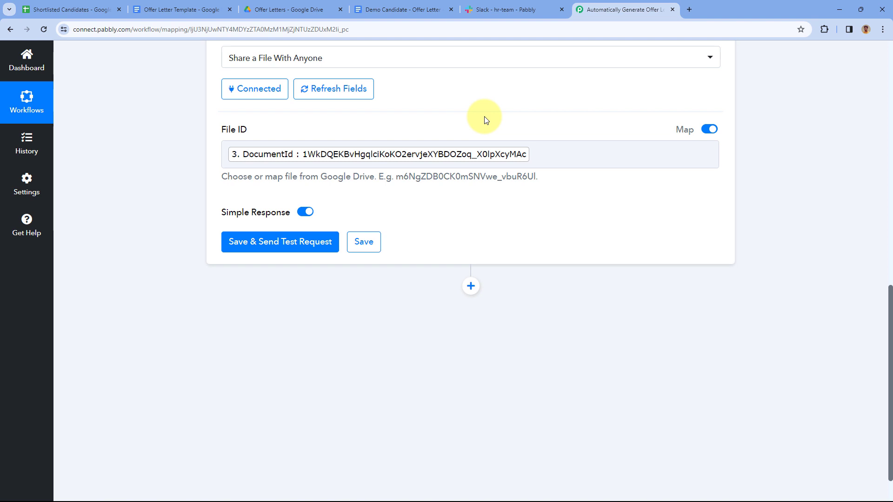
left_click(281, 242)
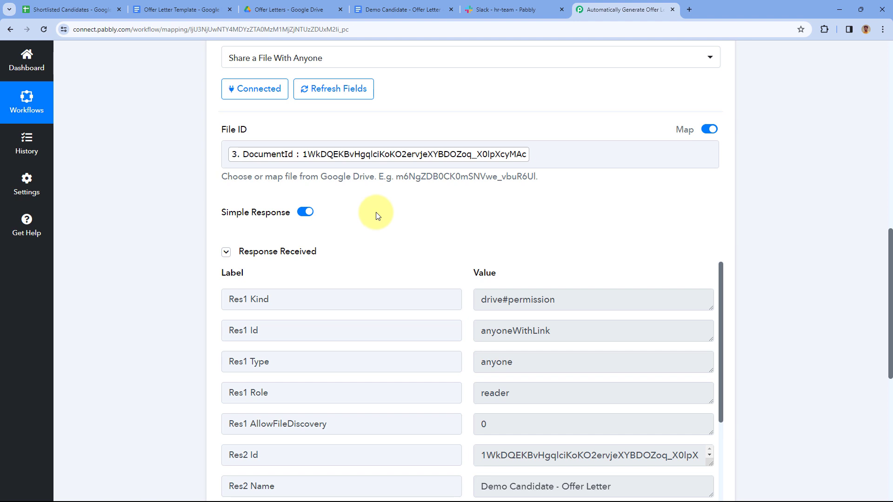
Review the test response and confirm the offer letter's share status in Google Docs
scroll(393, 210, "down", 2)
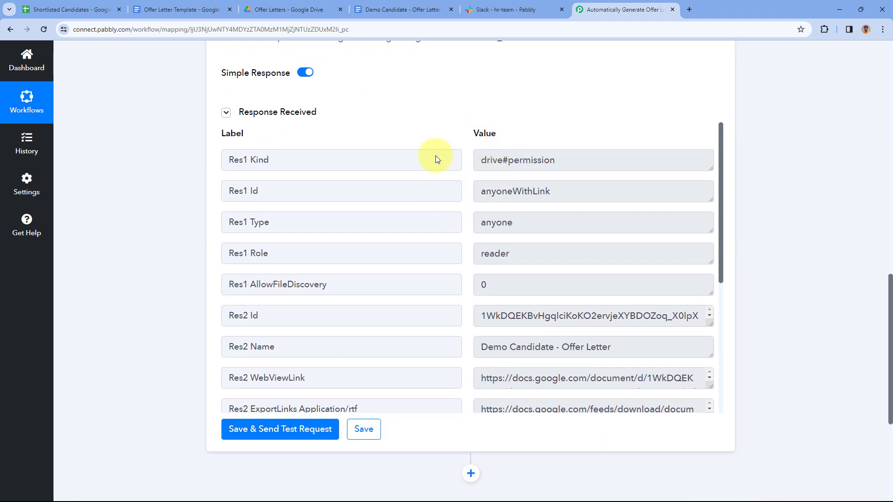
scroll(436, 136, "up", 3)
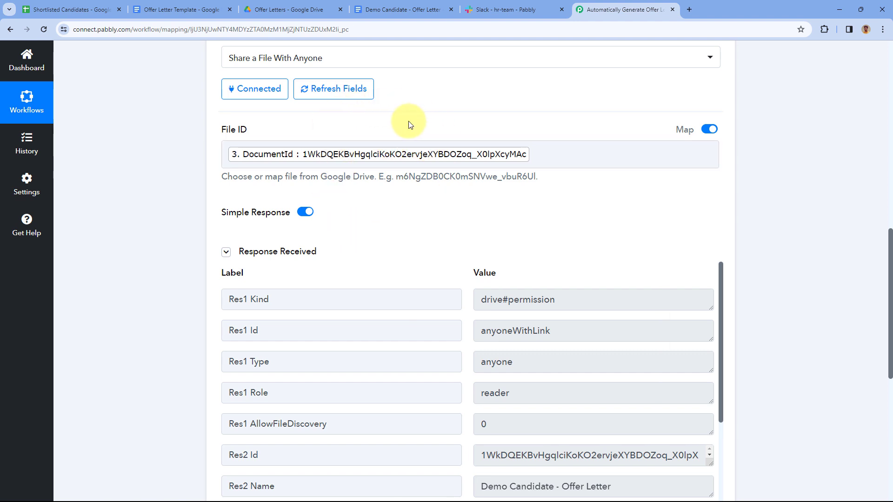
left_click(407, 7)
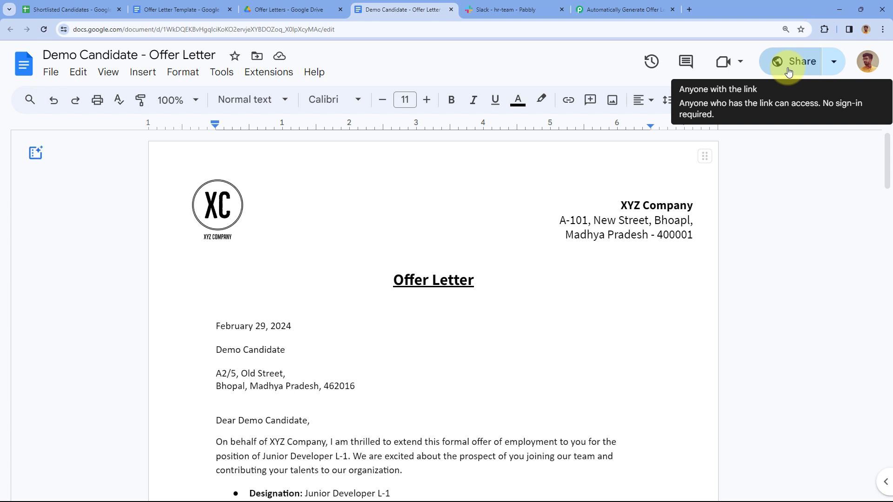
left_click(623, 7)
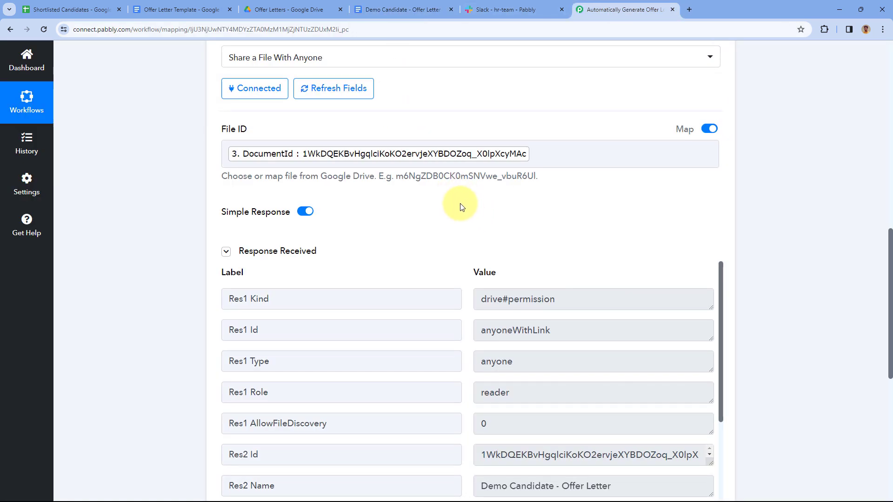
scroll(462, 207, "down", 2)
scroll(467, 197, "down", 8)
scroll(465, 147, "down", 3)
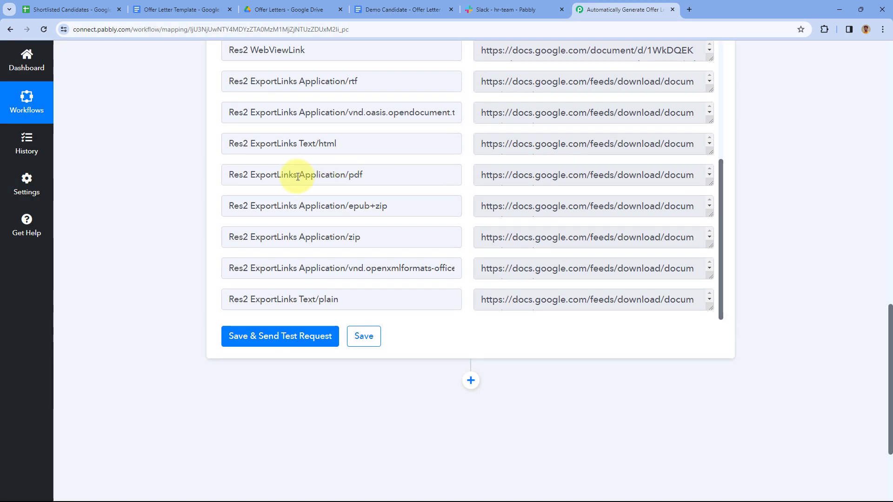
Copy the Application/pdf export URL from the response
left_click_drag(300, 176, 365, 176)
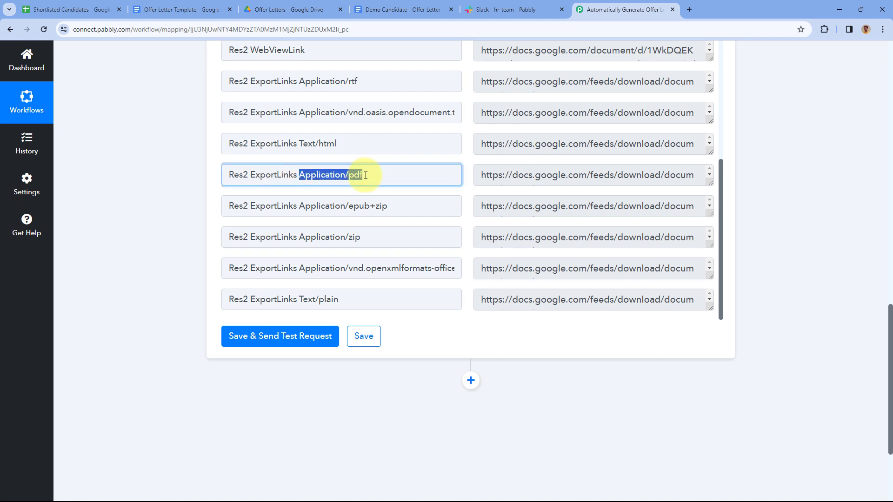
left_click(365, 175)
left_click_drag(708, 184, 709, 246)
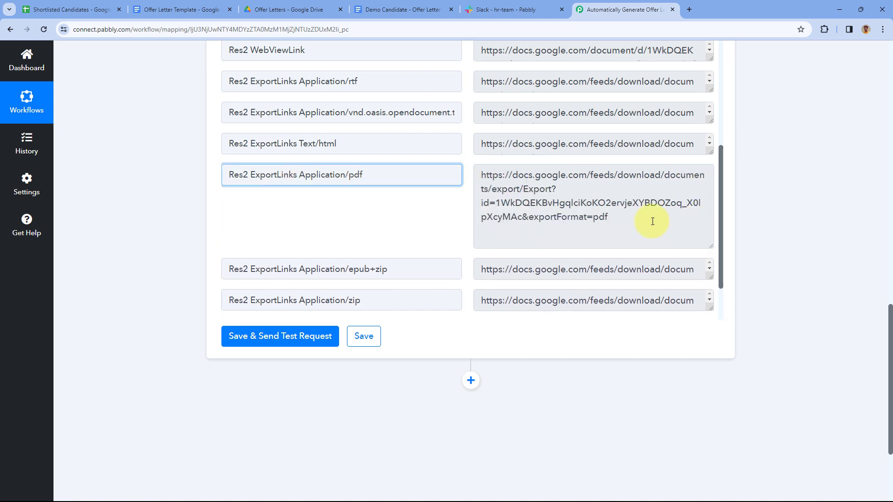
left_click_drag(632, 219, 469, 173)
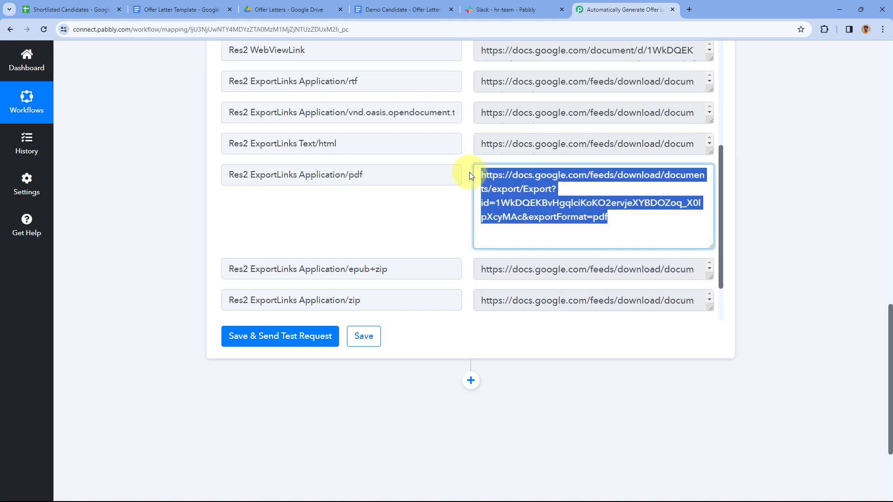
right_click(510, 184)
left_click(529, 192)
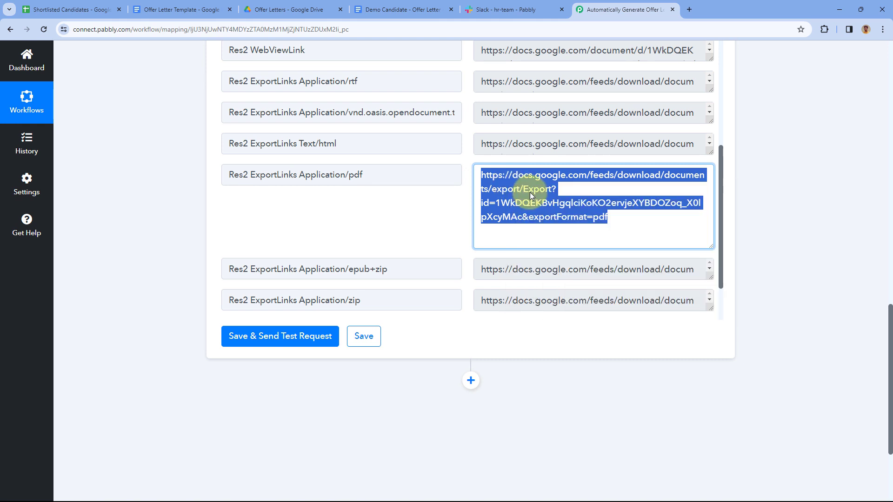
Paste the export link in a new tab and scroll through the downloaded 3-page offer letter PDF
left_click(692, 7)
key("ctrl+v")
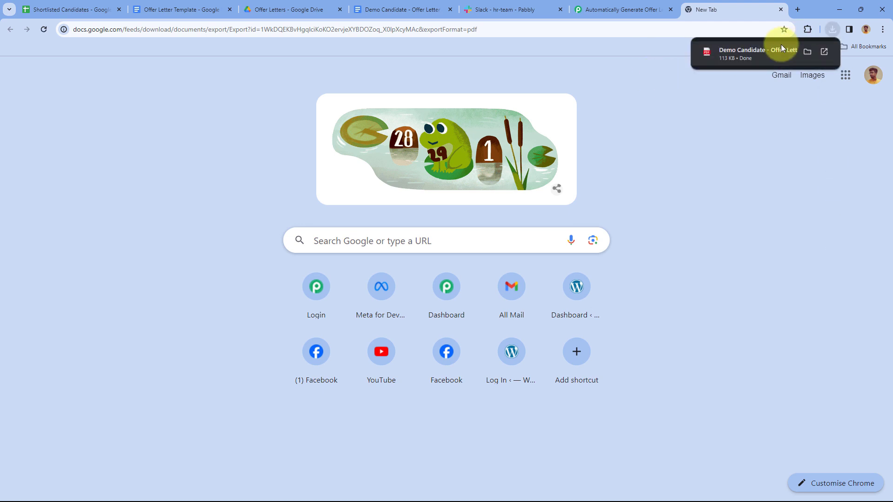
left_click(740, 53)
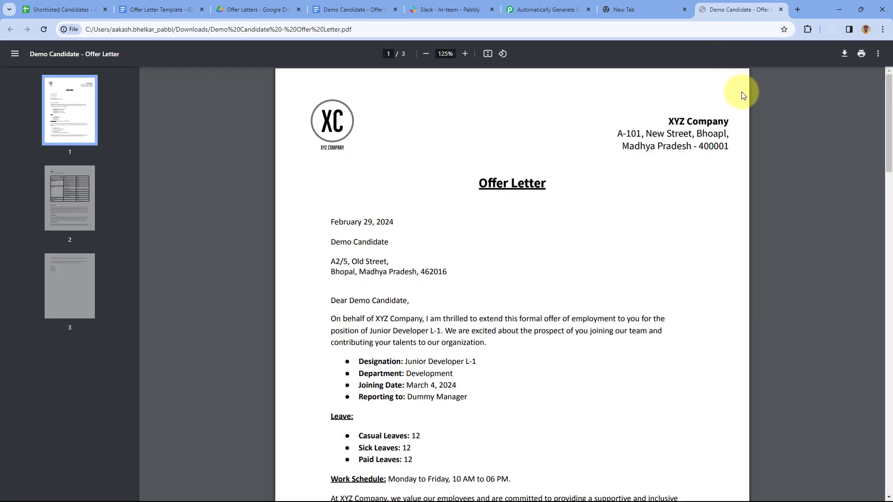
scroll(583, 209, "down", 2)
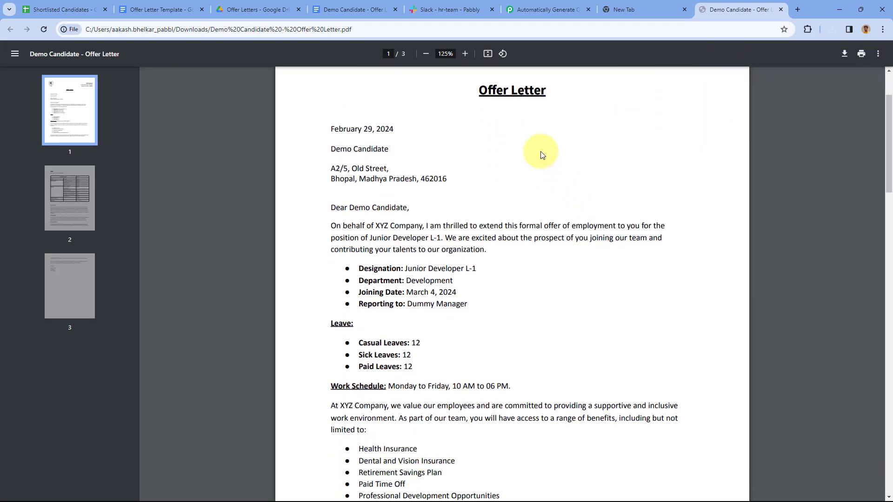
scroll(535, 158, "down", 1)
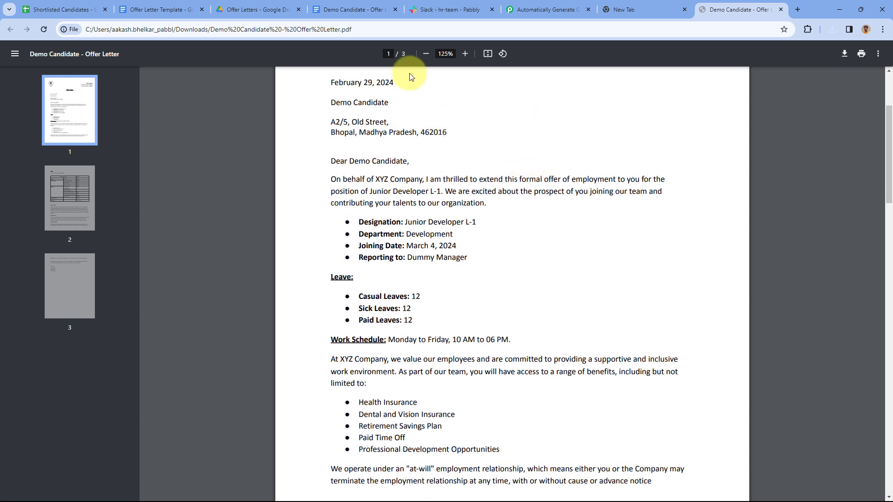
Close the blank new tab and the PDF tab
left_click(62, 9)
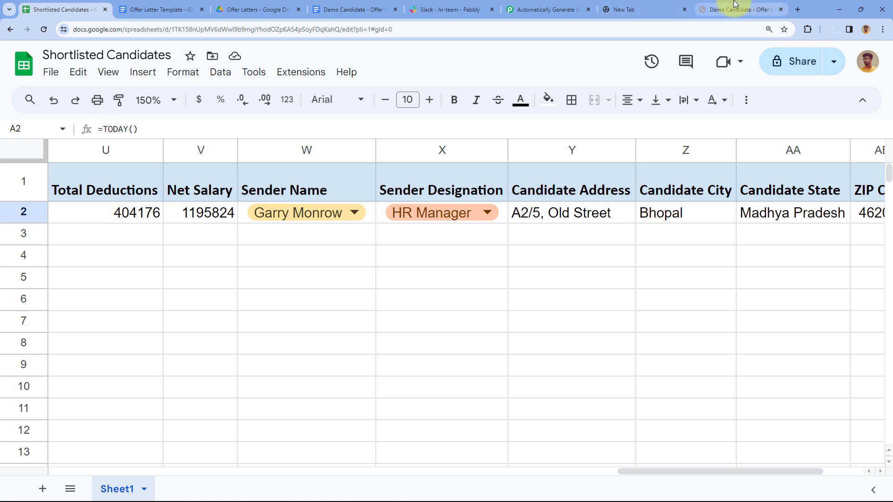
left_click(681, 9)
left_click(683, 9)
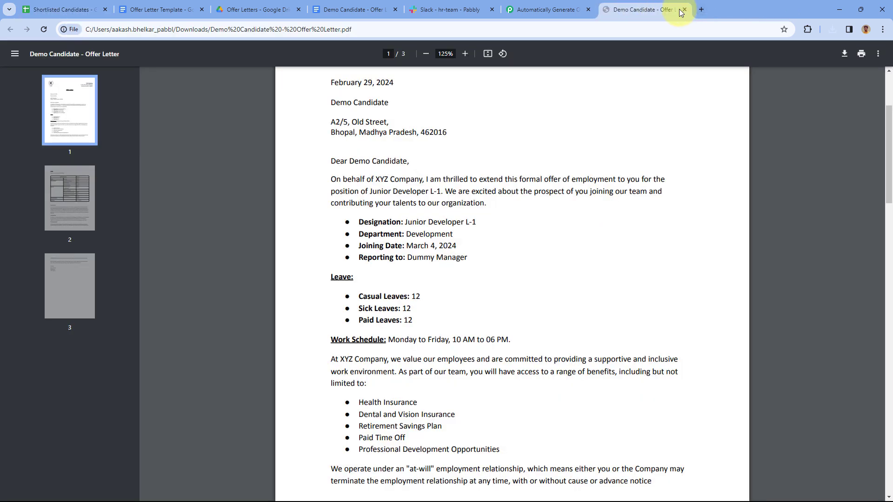
left_click(683, 9)
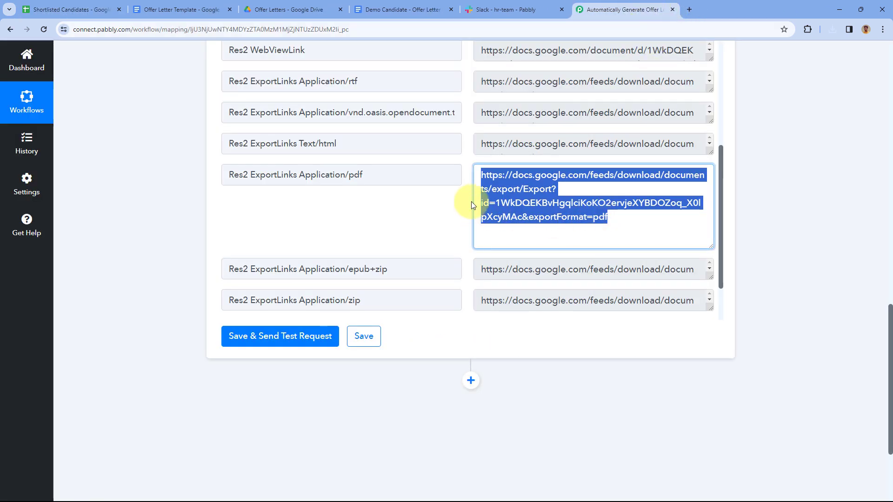
Reselect the PDF export URL and check the Slack hr-team channel before returning to Pabbly
left_click(461, 191)
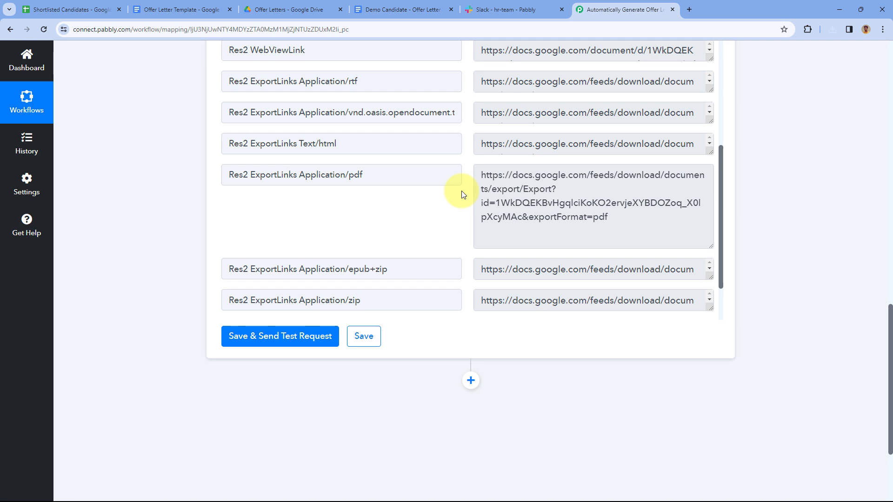
left_click_drag(476, 174, 613, 215)
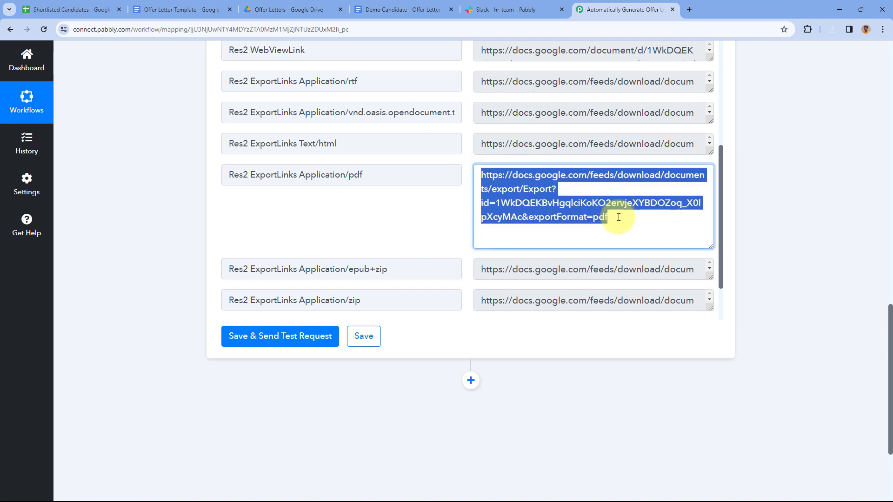
left_click(490, 13)
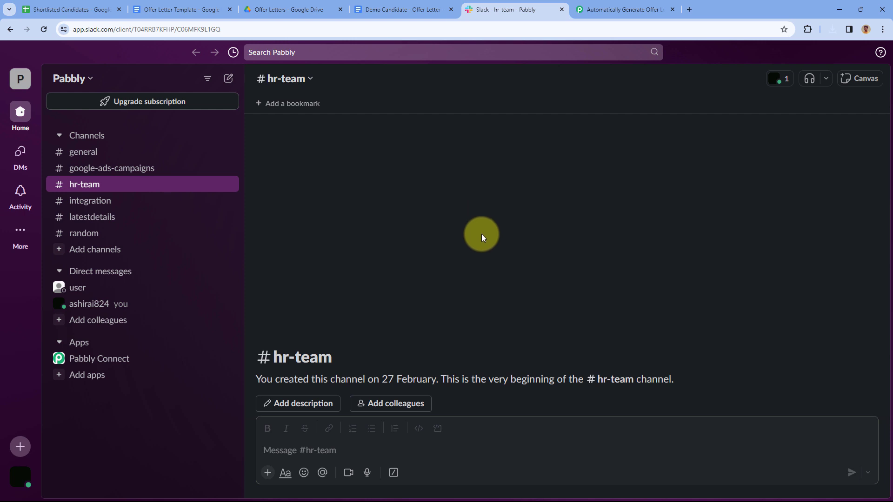
left_click(626, 9)
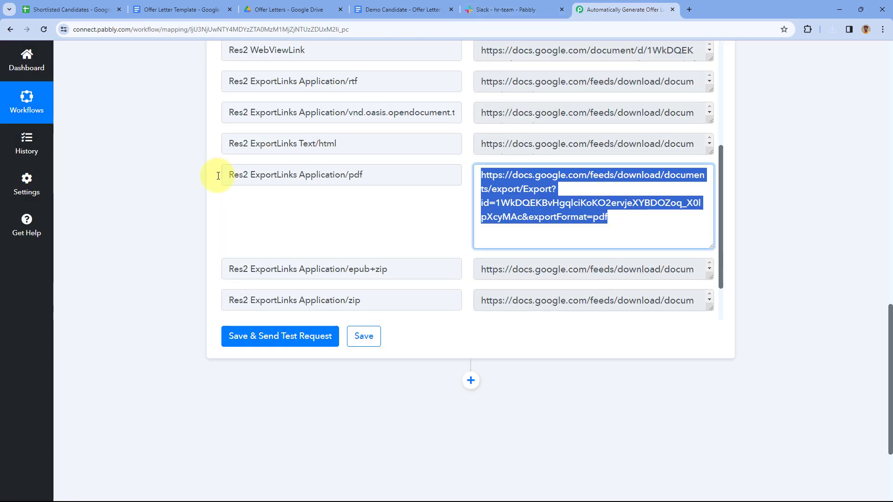
Add a Slack step after Google Drive with the Send Channel Message action
scroll(205, 176, "down", 3)
left_click(468, 243)
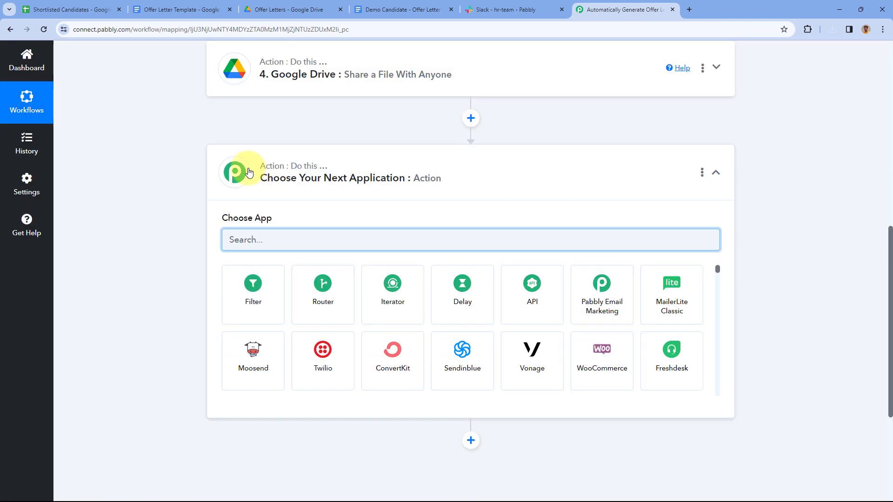
scroll(166, 203, "down", 2)
left_click(267, 146)
type("S")
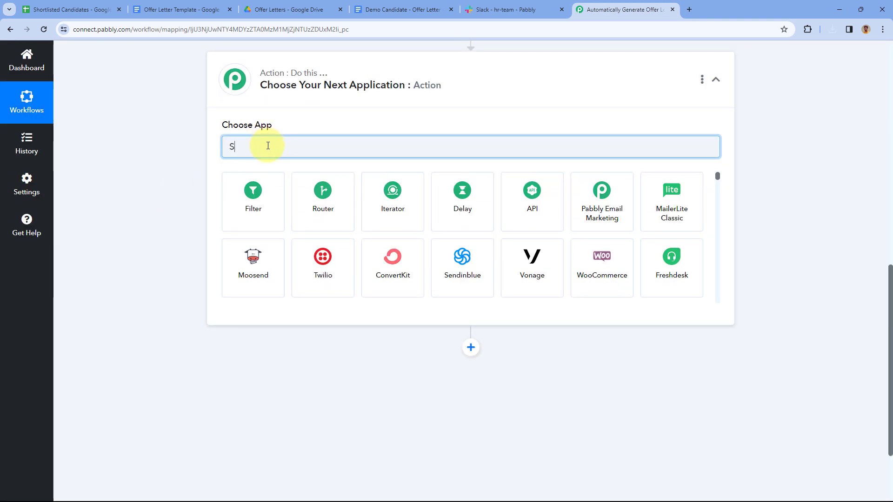
type("lack")
left_click(256, 192)
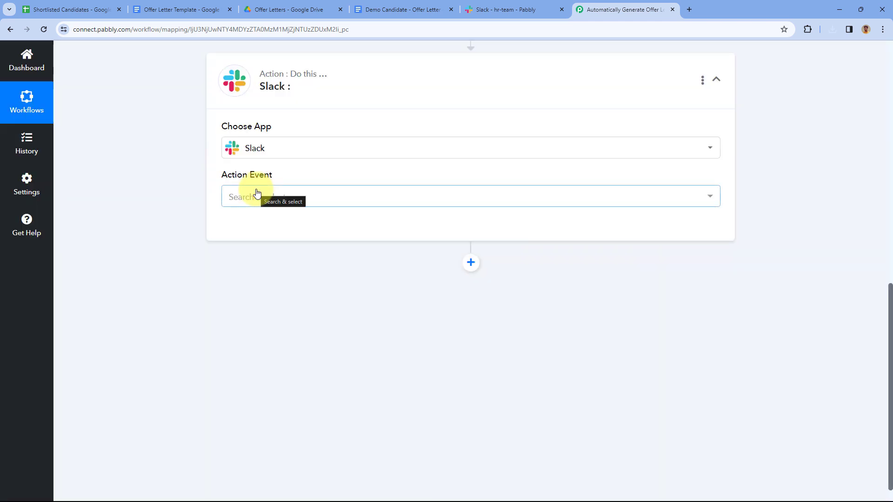
left_click(289, 195)
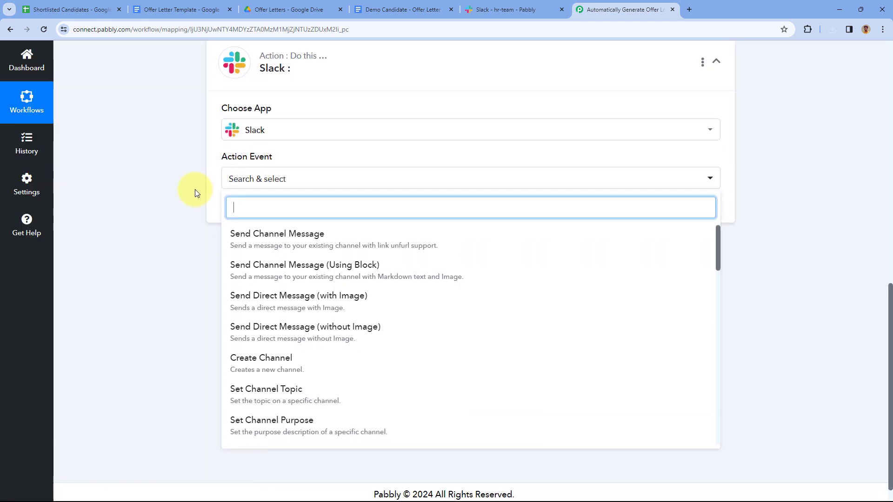
left_click(294, 239)
Start a new Slack connection (Slack #35) via Connect With Slack
left_click(256, 213)
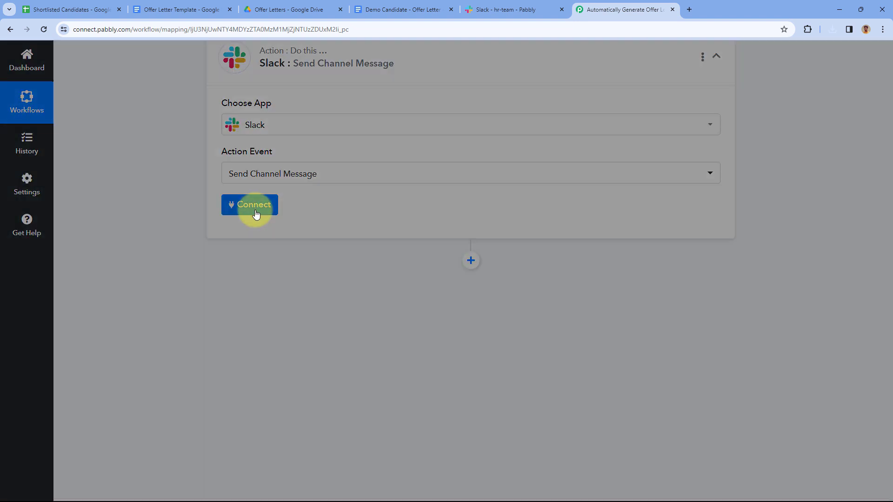
left_click(413, 159)
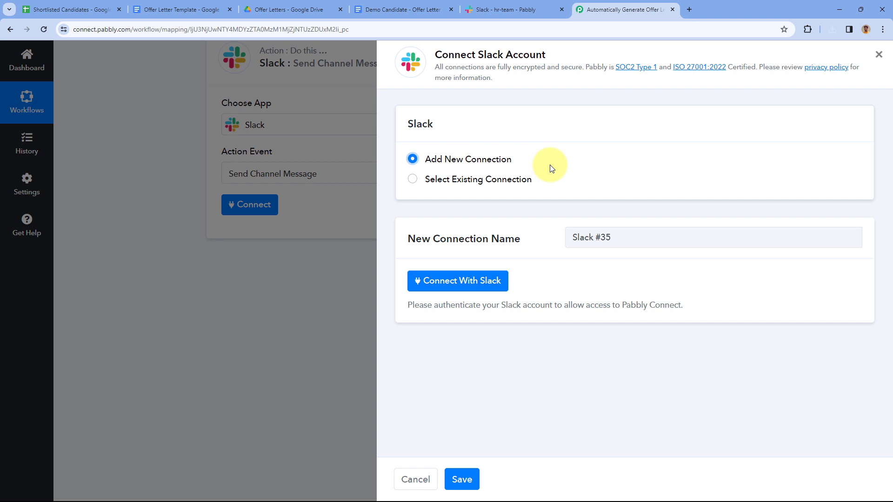
left_click(455, 281)
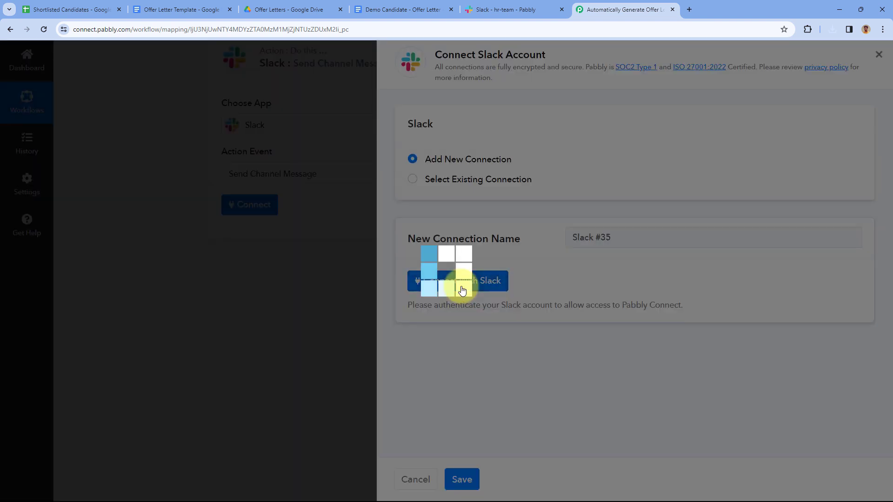
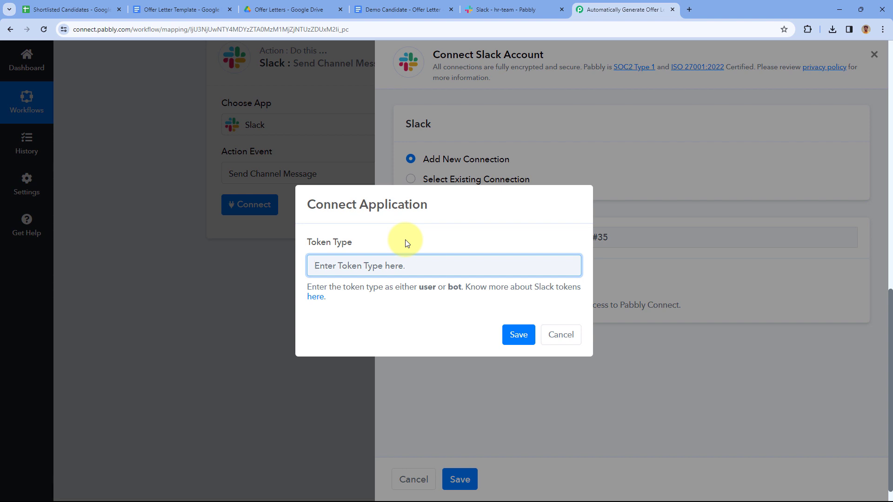
Open the Slack token-types help article and read what user and bot tokens may do
left_click(319, 303, "ctrl")
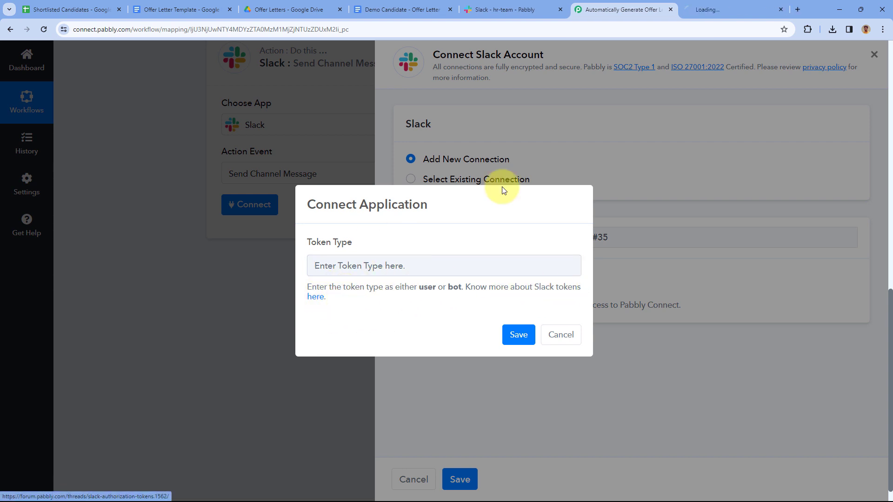
left_click(735, 7)
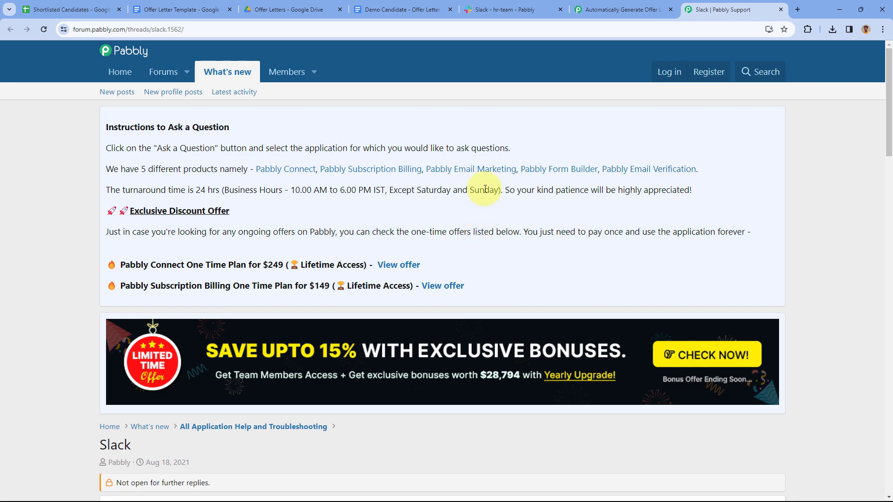
scroll(487, 200, "down", 12)
scroll(526, 215, "down", 2)
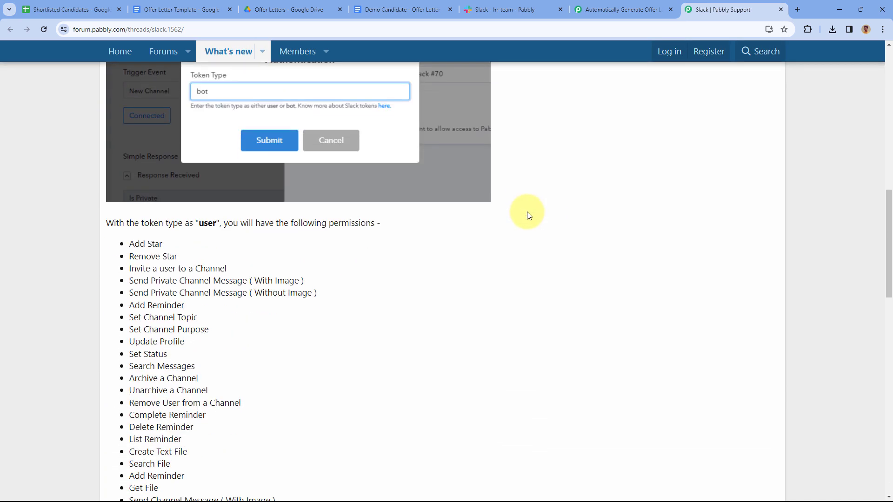
scroll(528, 215, "down", 5)
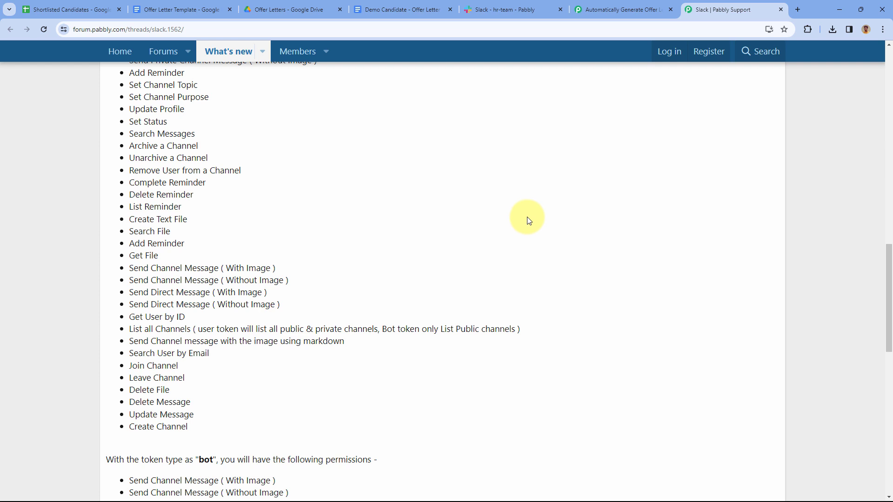
scroll(529, 221, "down", 3)
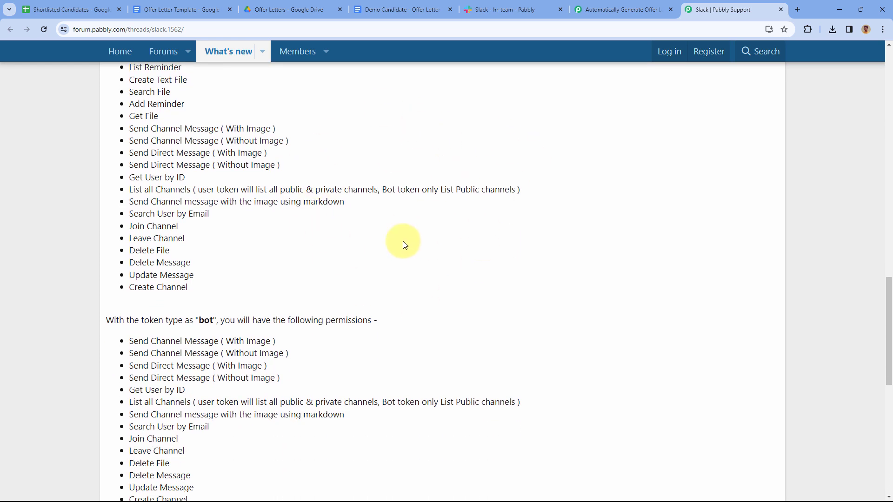
scroll(442, 242, "down", 3)
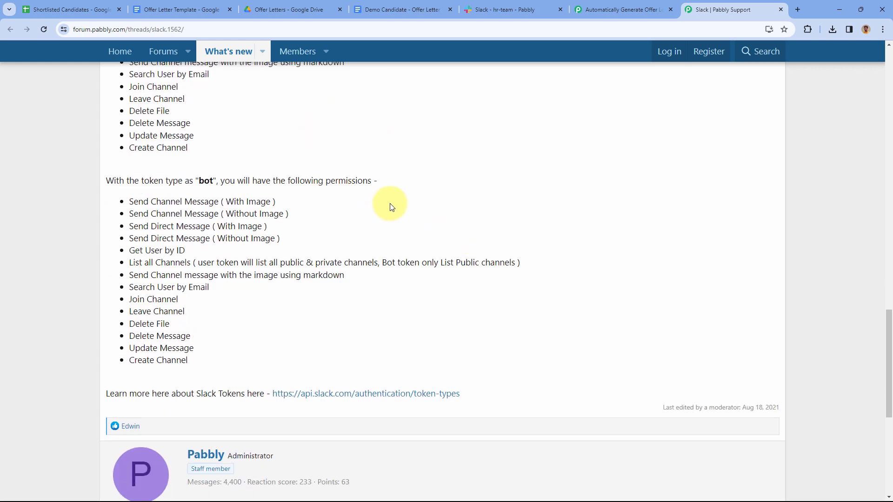
left_click(599, 4)
Enter 'bot' as the Token Type, save, and allow Pabbly Connect access to the Slack workspace
left_click(381, 266)
type("bot")
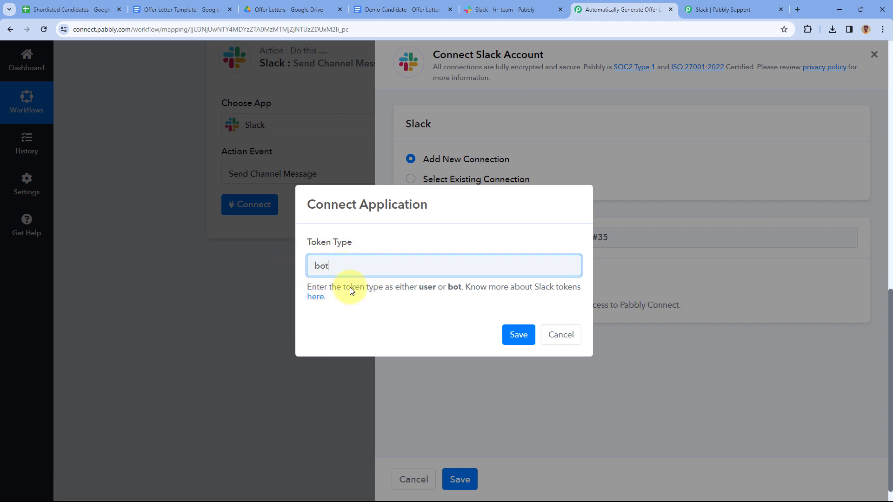
left_click(513, 336)
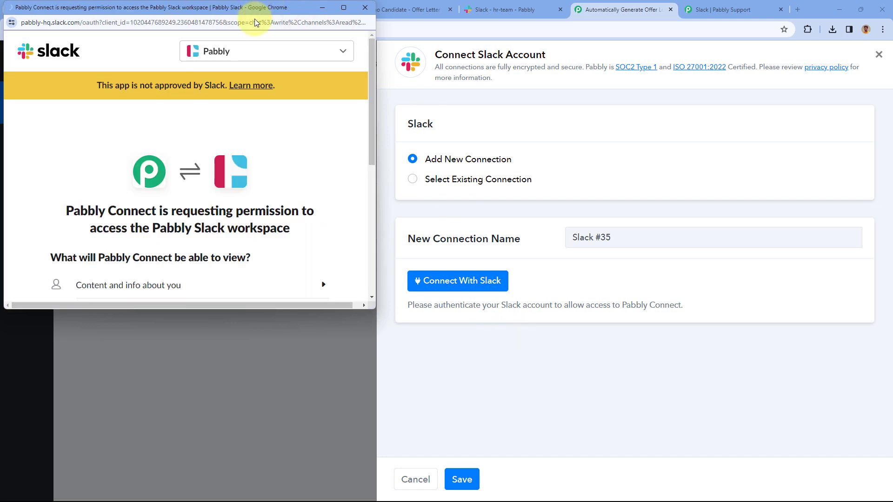
left_click(490, 7)
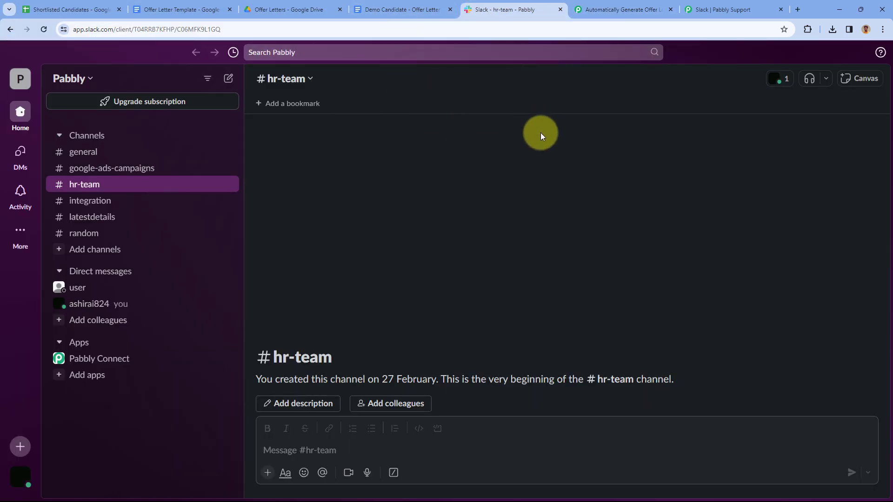
left_click(651, 8)
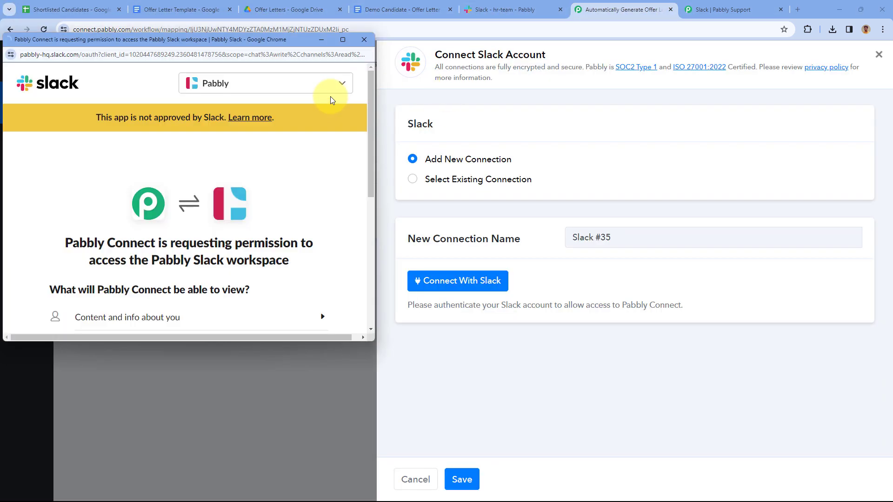
scroll(288, 173, "down", 4)
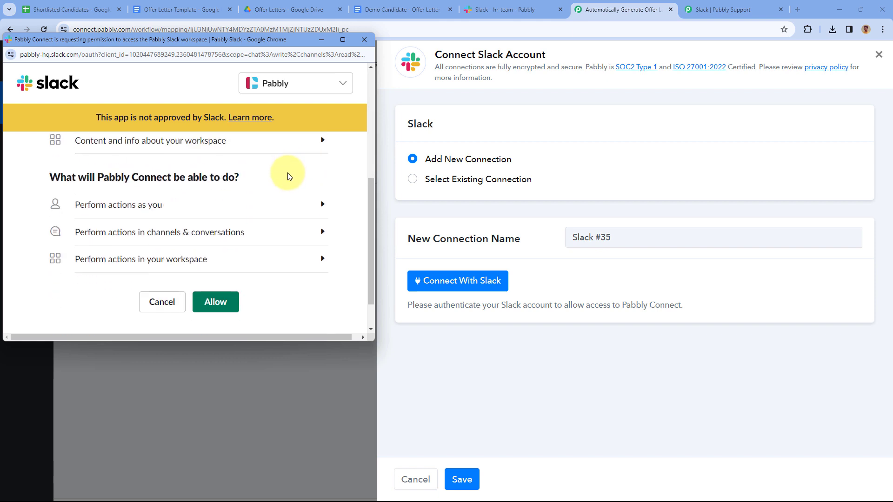
left_click(230, 306)
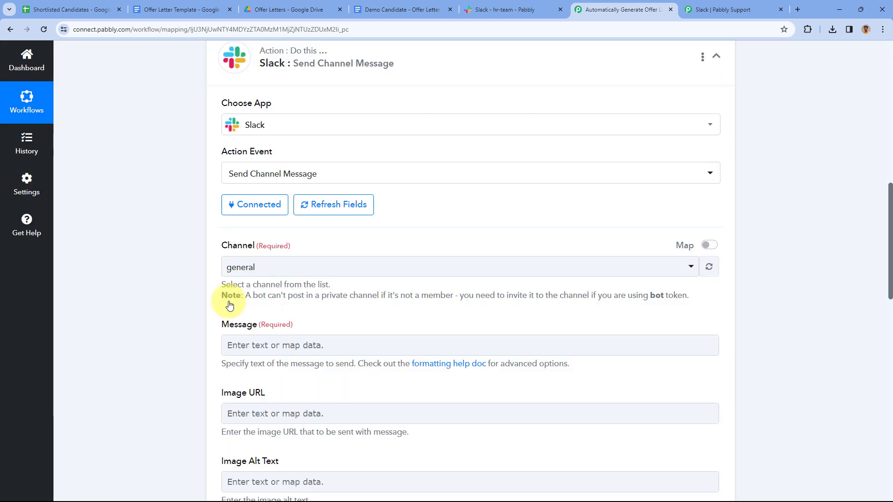
Change the Slack message's Channel from general to hr-team
scroll(229, 305, "down", 4)
scroll(290, 60, "up", 1)
left_click(485, 6)
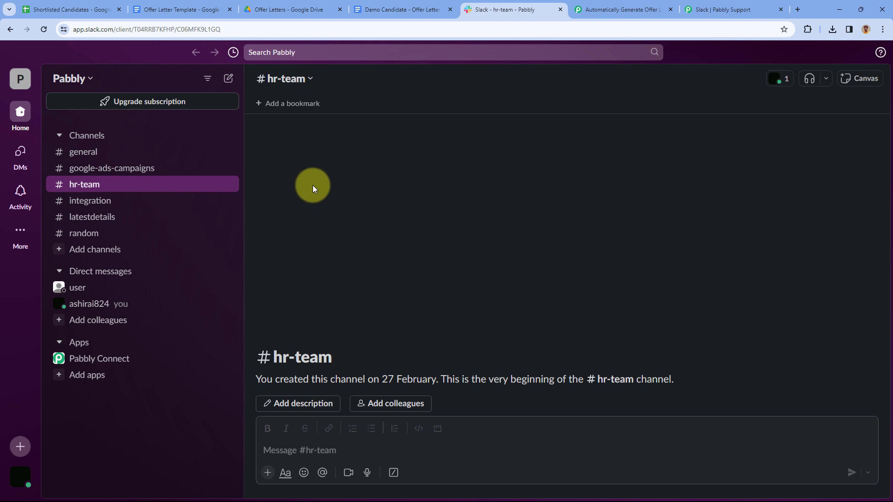
left_click(601, 6)
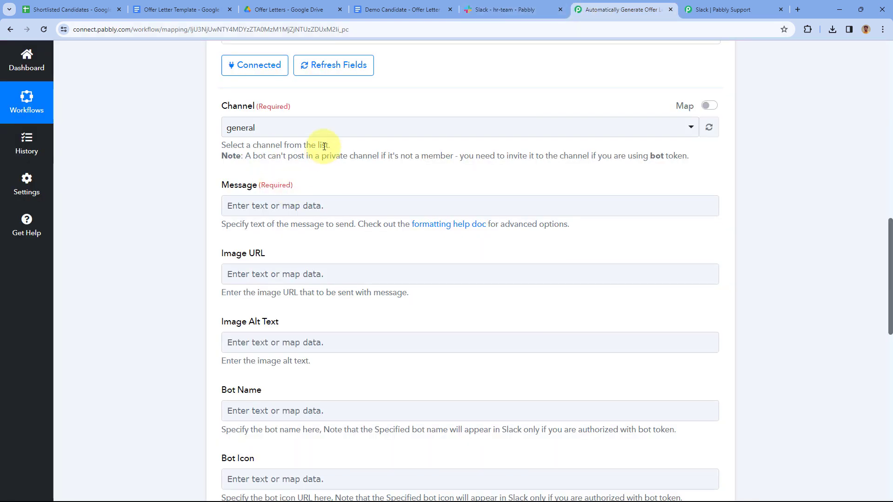
left_click(331, 129)
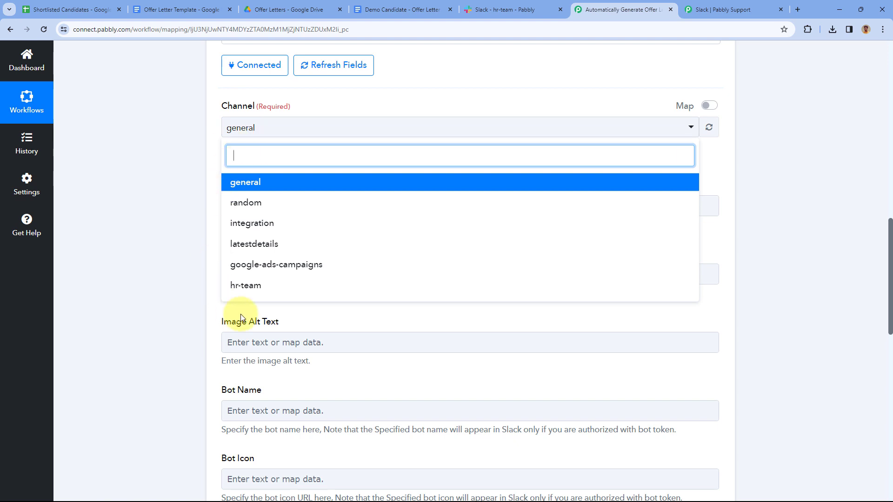
left_click(278, 291)
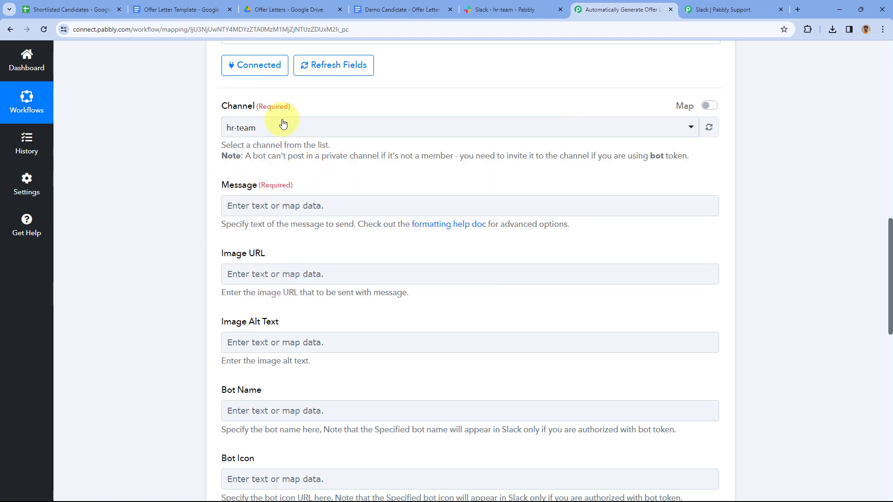
scroll(232, 111, "down", 1)
Write 'Hello Team, We have generated a new offer letter.' followed by pasted name, email and link labels
left_click(291, 162)
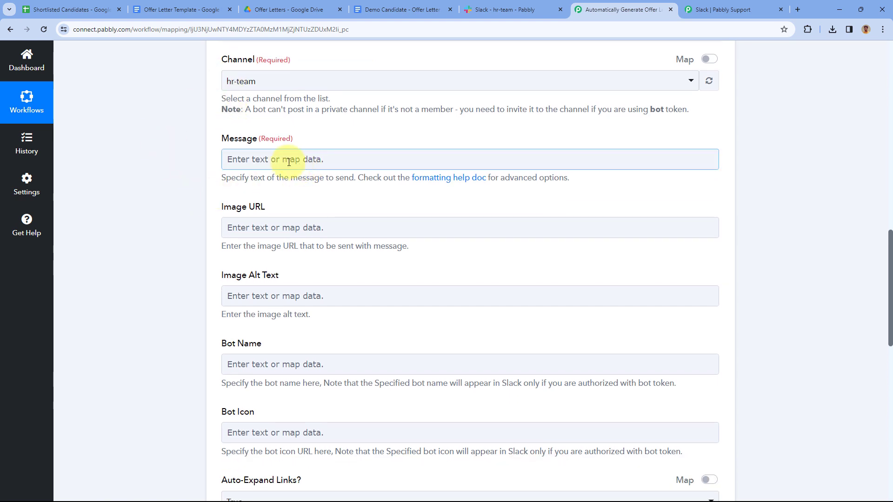
left_click(275, 161)
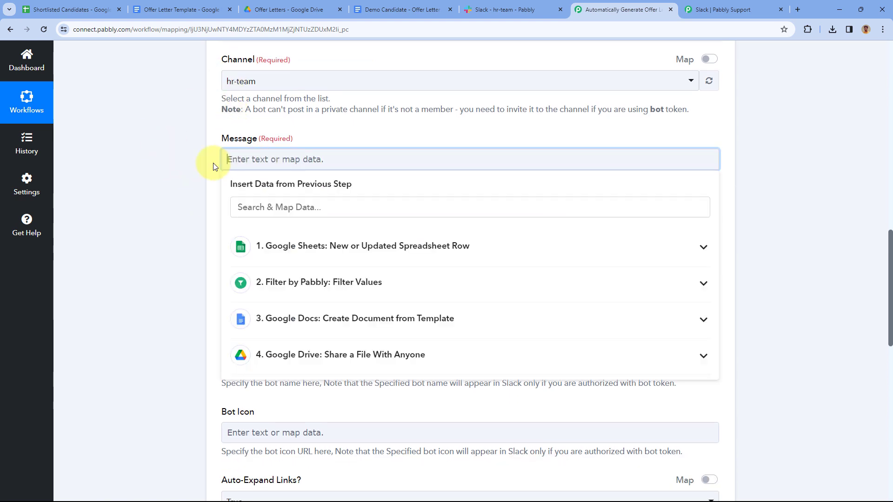
type("Hello team,")
key("BackSpace")
key("BackSpace")
key("BackSpace")
key("BackSpace")
key("BackSpace")
type("Team,")
key("Return")
key("Return")
type("We have generated a new offer letter.")
key("Return")
key("Return")
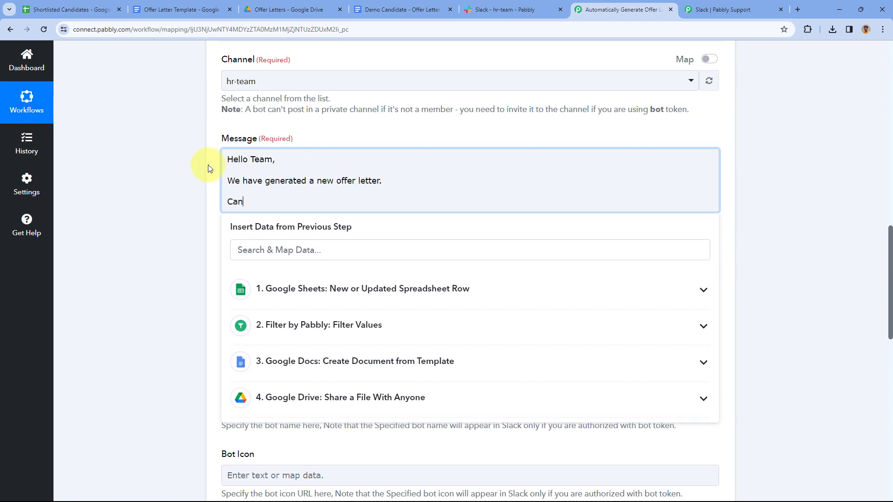
type("Candidate Name: Email: Offer letter Link:")
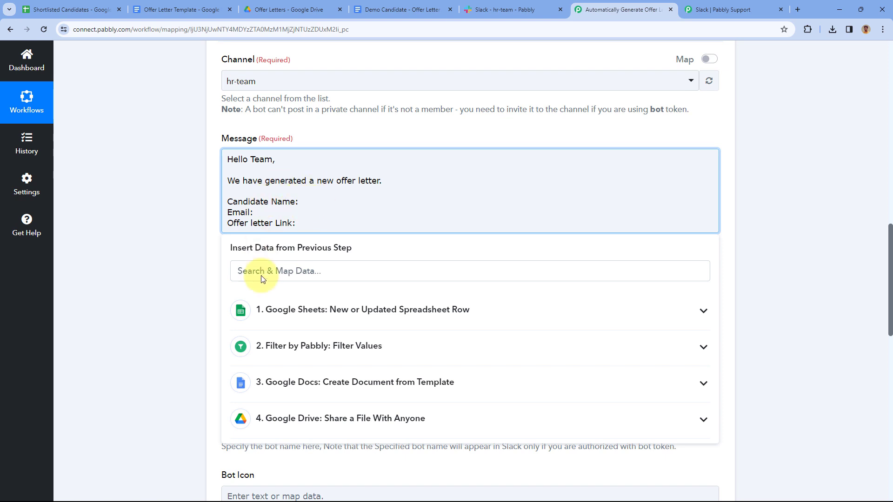
Map the Google Sheets Candidate Name and Email values after their labels in the message
left_click(325, 304)
left_click(318, 274)
type("Nam")
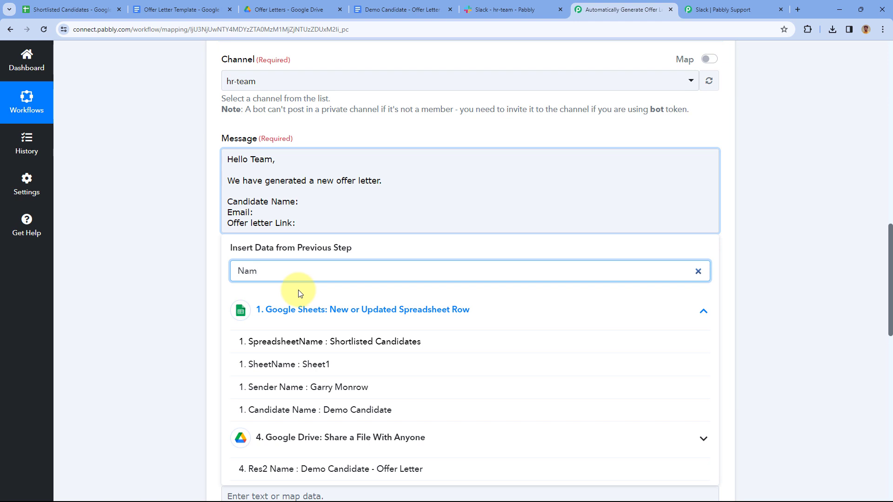
scroll(294, 326, "down", 1)
left_click(293, 363)
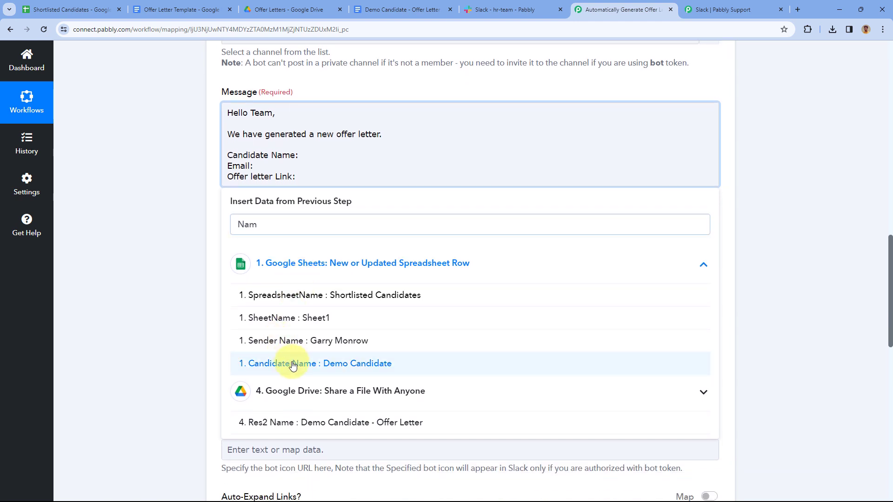
left_click(278, 222)
left_click_drag(278, 221, 193, 233)
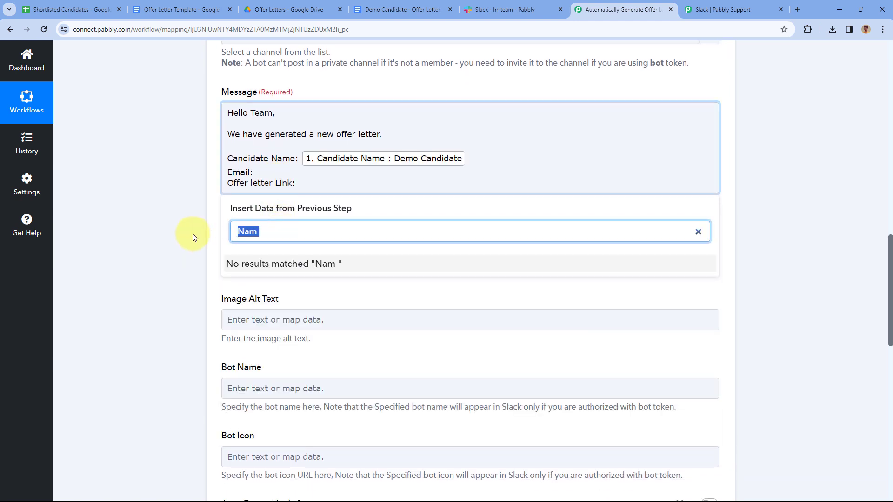
left_click(298, 178)
left_click(297, 176)
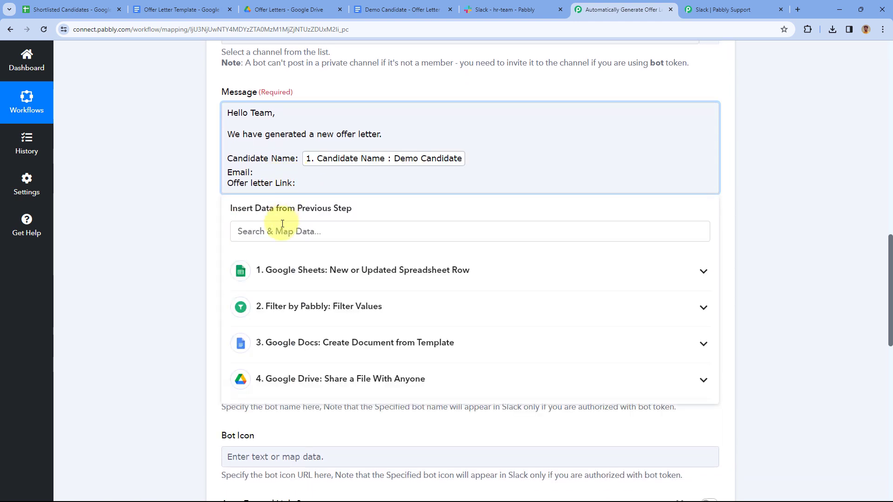
left_click(269, 228)
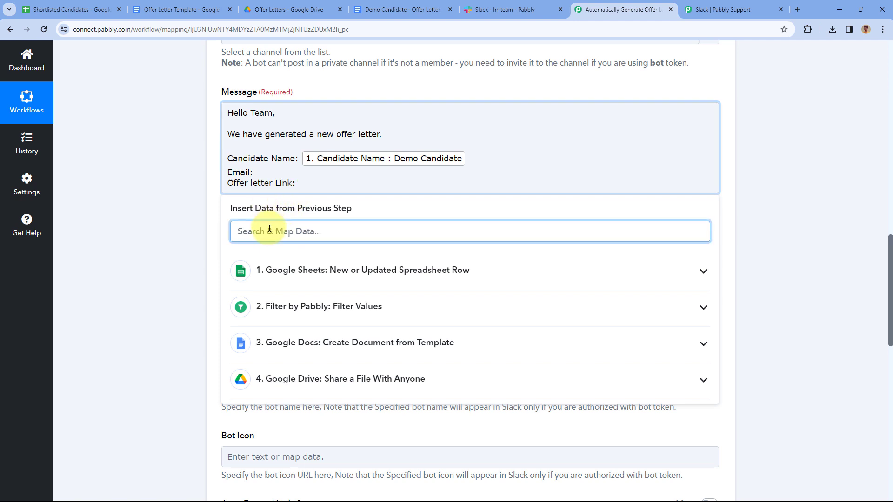
type("em")
left_click(285, 303)
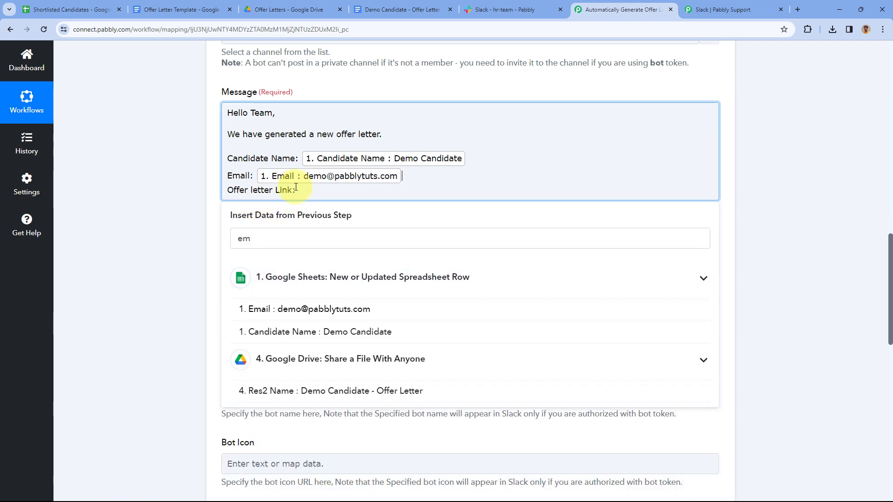
key("BackSpace")
key("BackSpace")
key("BackSpace")
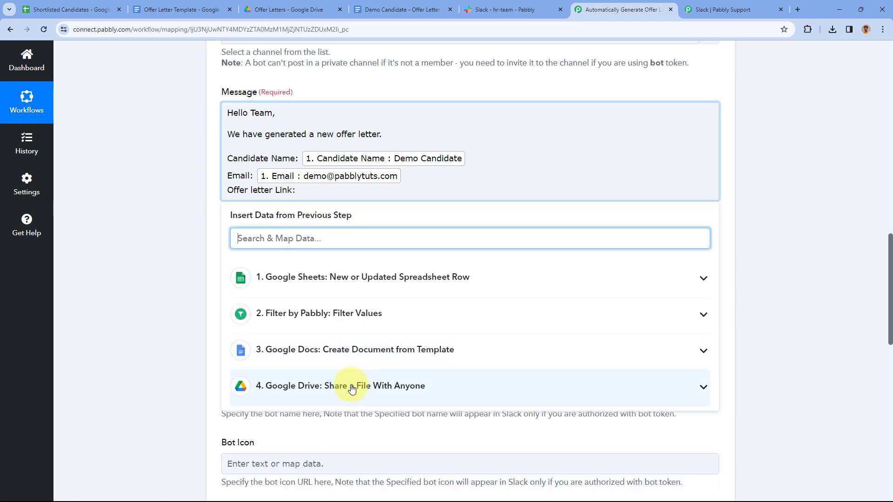
Insert the Google Drive step's Res2 ExportLinks Application/pdf link after 'Offer letter Link:'
left_click(349, 386)
scroll(235, 326, "down", 2)
scroll(318, 343, "down", 4)
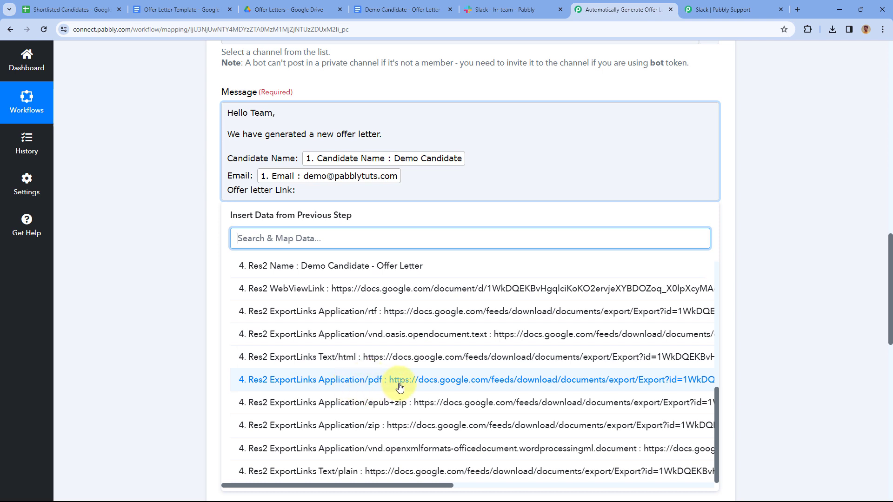
left_click(365, 380)
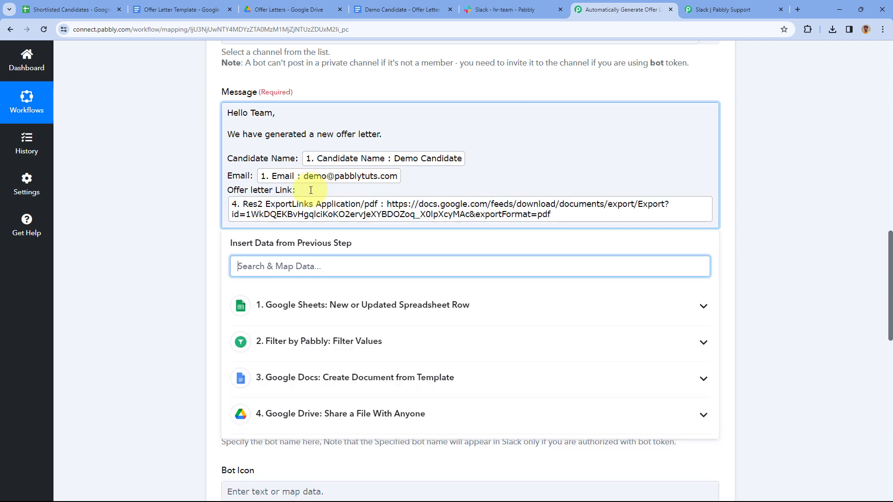
left_click(206, 189)
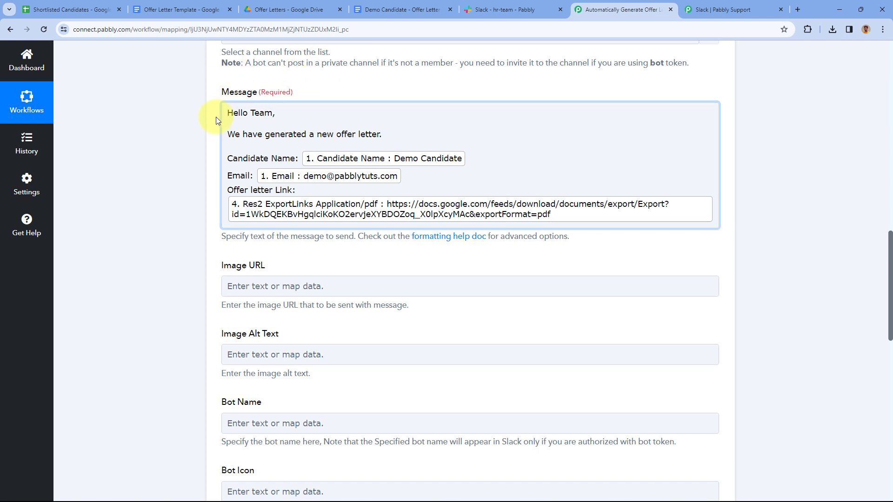
Set the Slack Bot Name to 'Offer Letter Bot', leaving the remaining message options at defaults
scroll(216, 117, "down", 4)
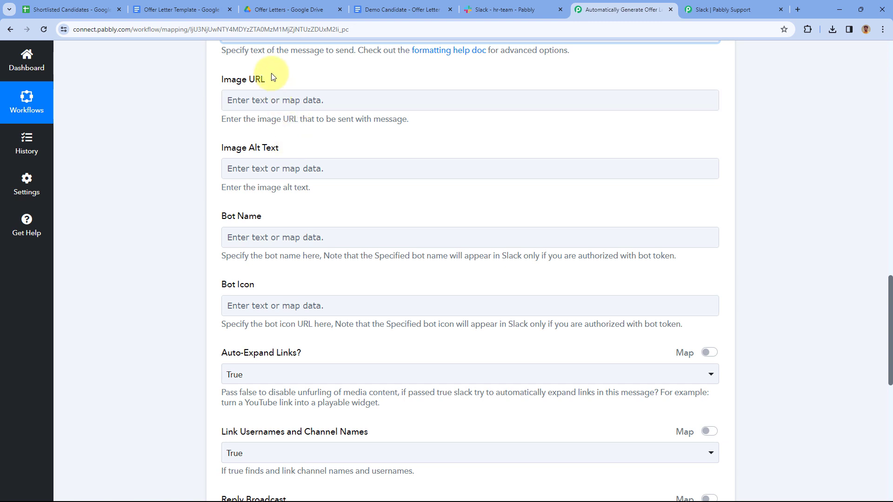
scroll(306, 148, "down", 2)
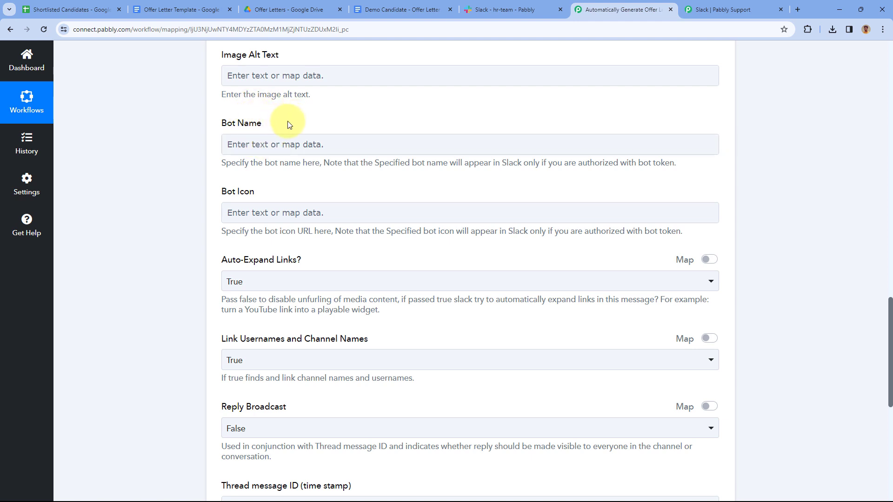
left_click(507, 9)
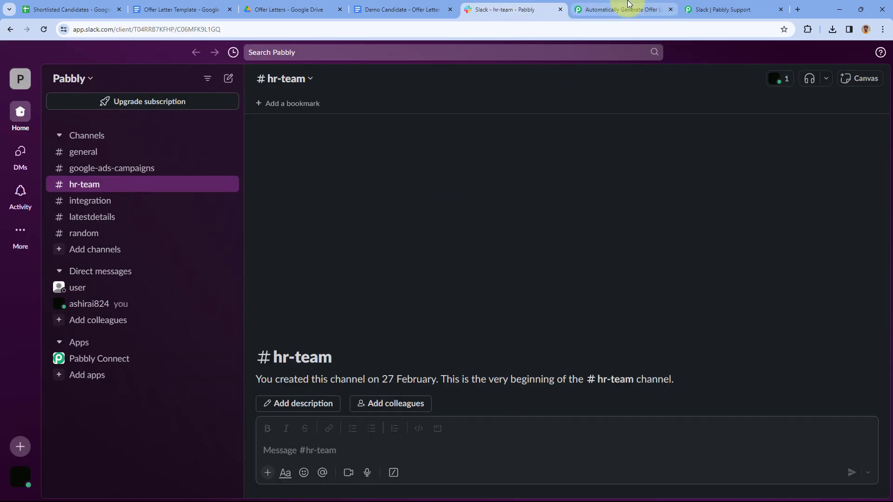
left_click(623, 9)
left_click(274, 146)
type("Offer Letter Bot")
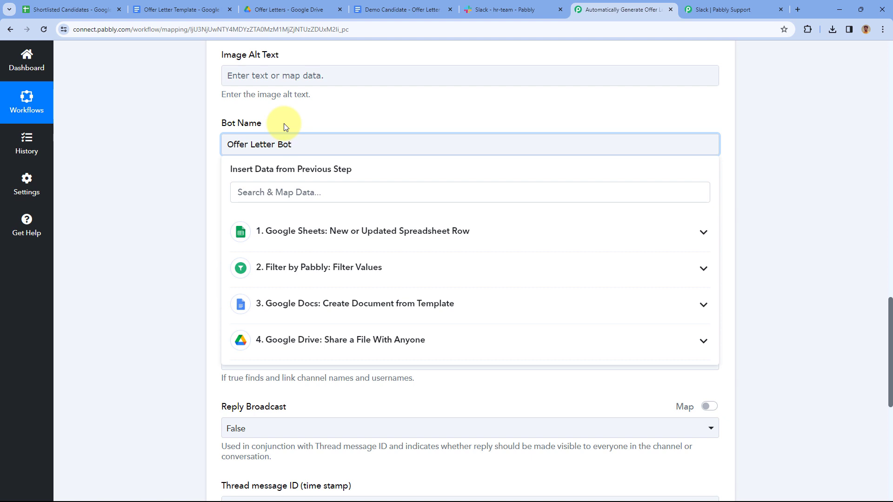
left_click(286, 125)
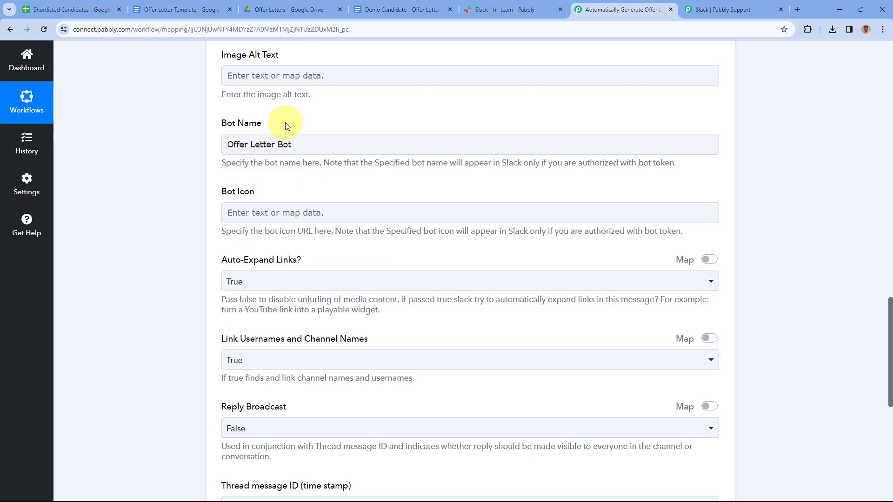
scroll(286, 126, "down", 1)
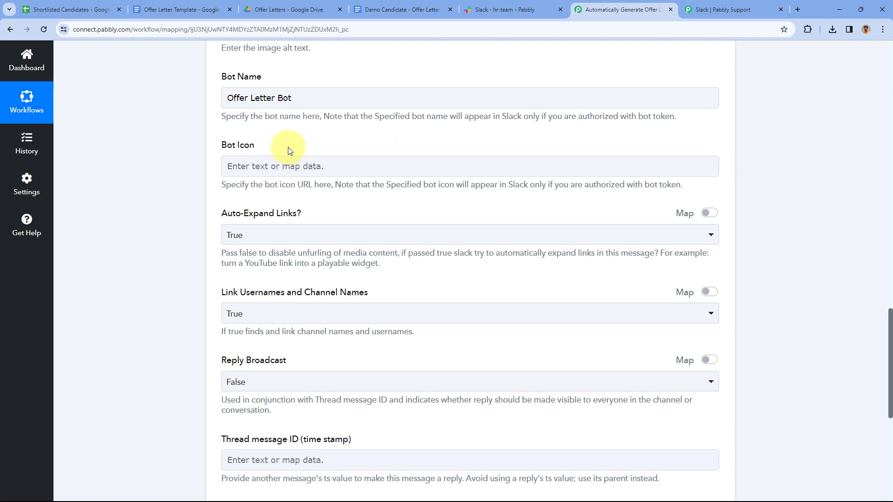
scroll(307, 155, "down", 1)
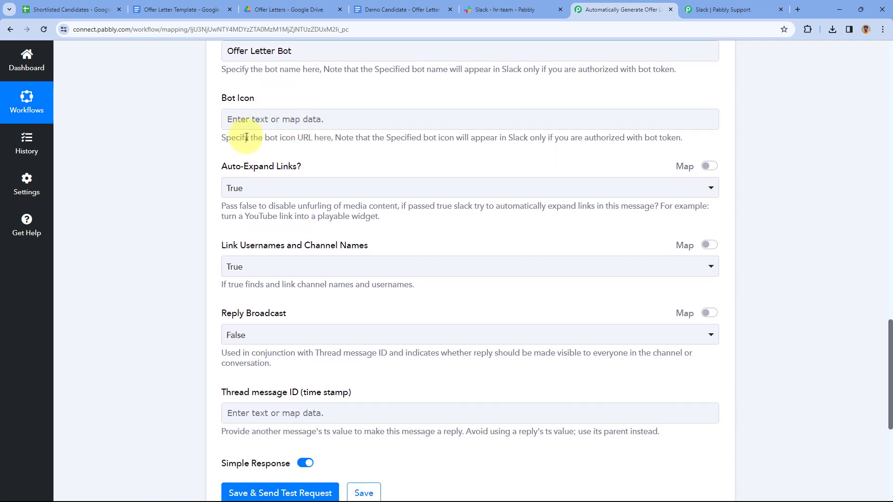
scroll(243, 133, "down", 1)
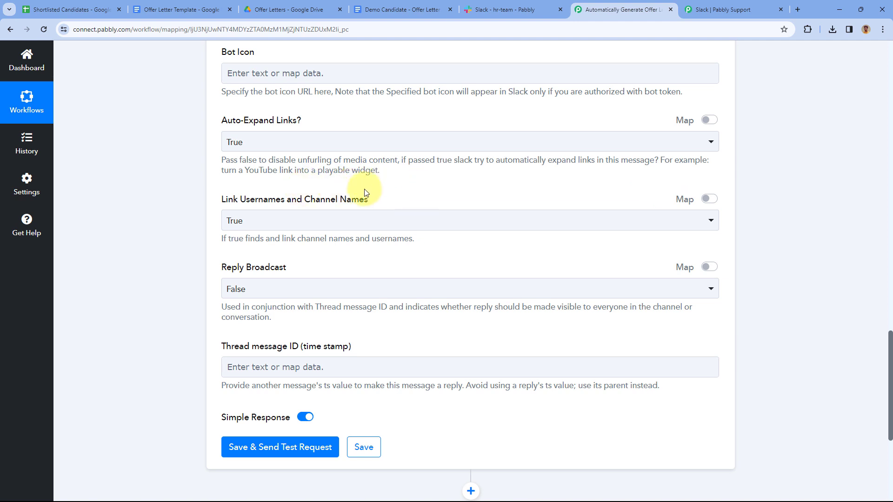
scroll(367, 181, "down", 3)
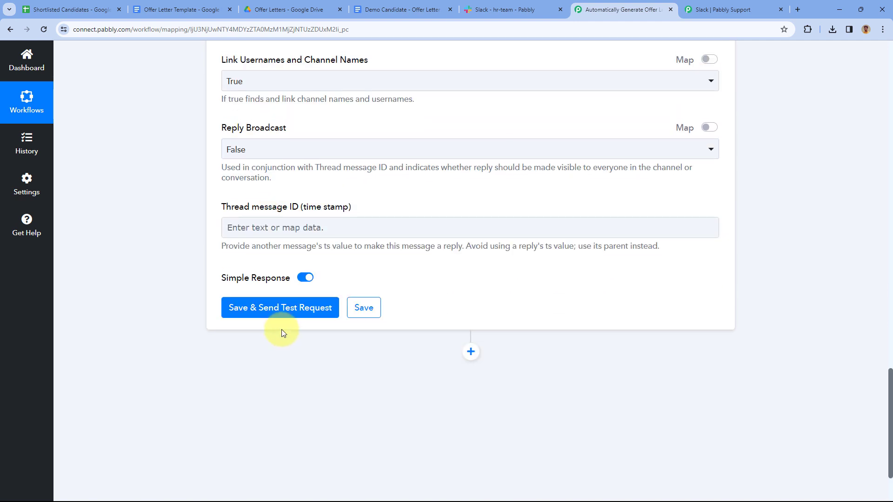
Save the Slack step, send a test, and confirm the Ok 1 bot_message response
left_click(281, 314)
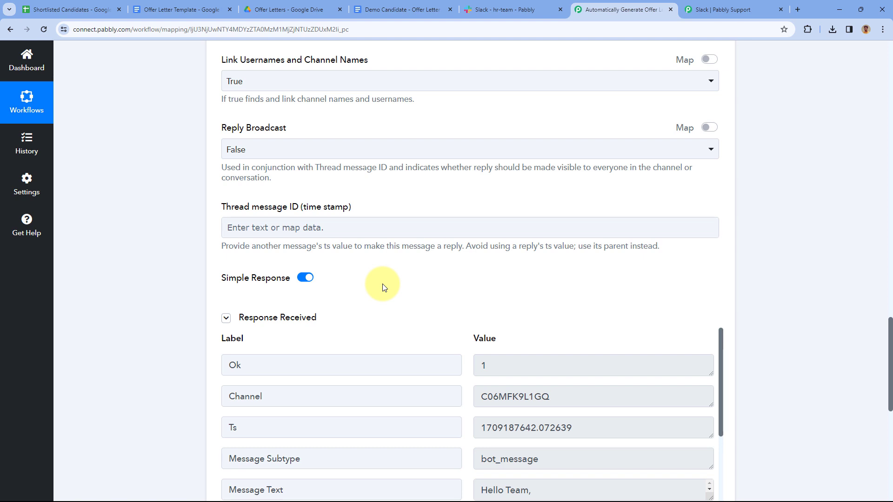
scroll(382, 285, "down", 4)
scroll(473, 201, "down", 2)
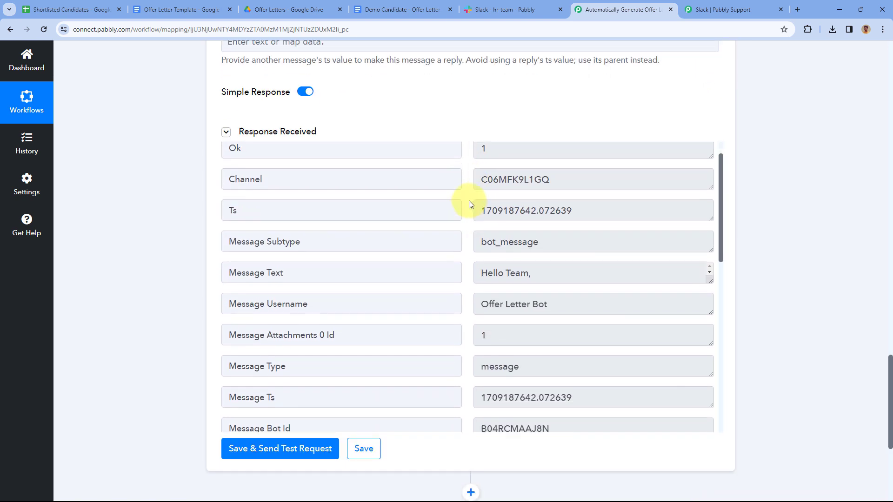
scroll(457, 183, "down", 4)
scroll(457, 186, "up", 5)
scroll(458, 190, "up", 16)
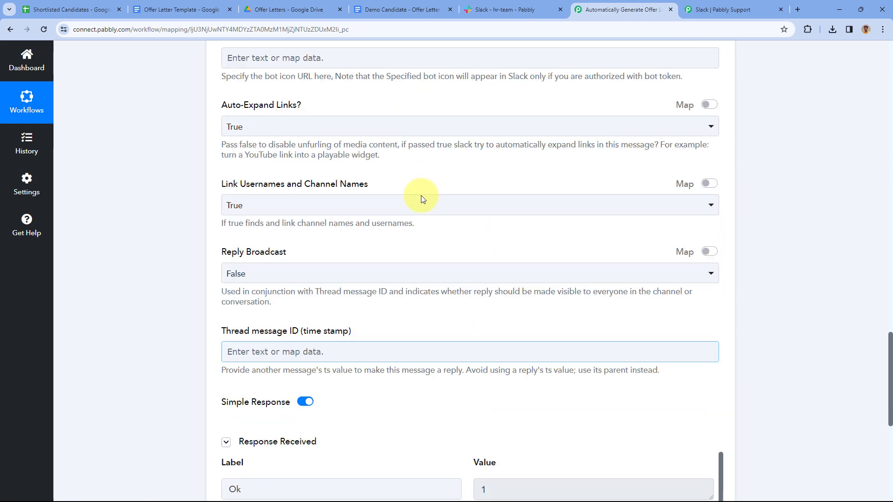
scroll(403, 203, "up", 4)
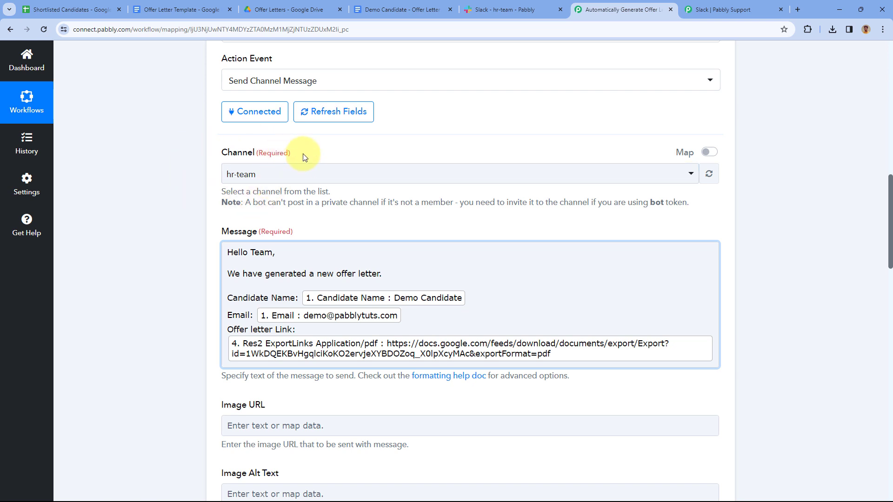
left_click(500, 10)
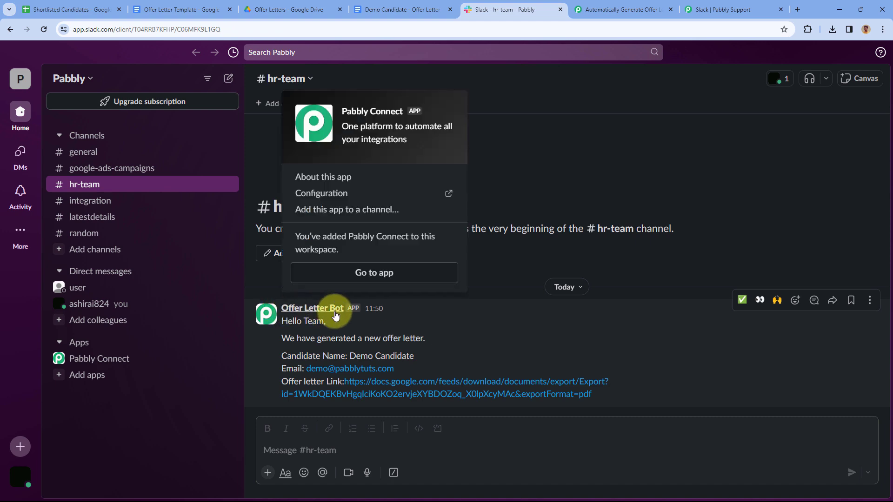
left_click(618, 9)
scroll(326, 252, "down", 4)
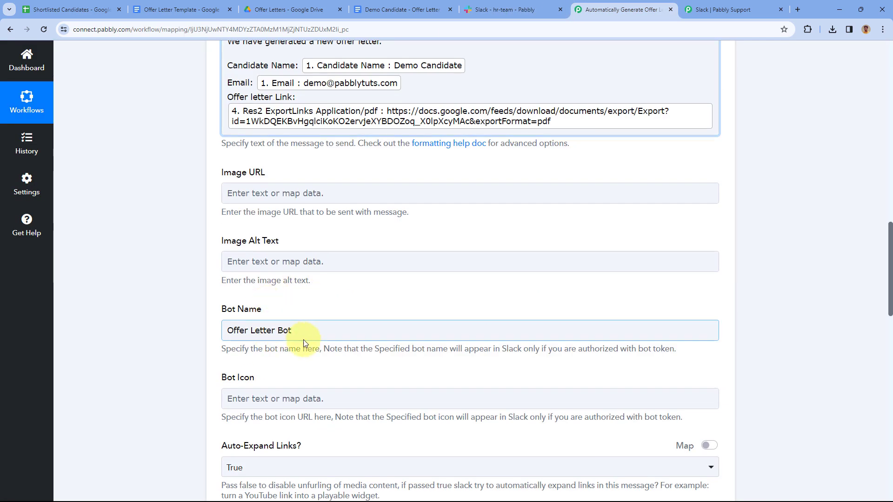
left_click(500, 9)
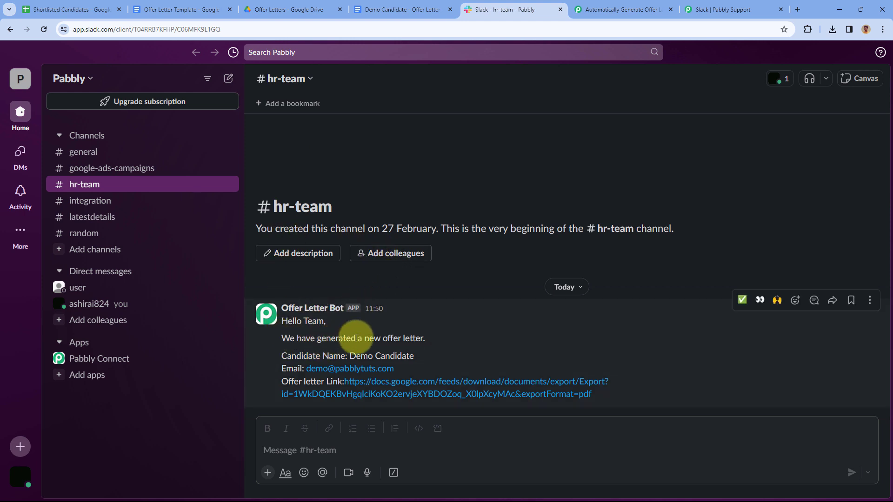
left_click_drag(418, 360, 348, 356)
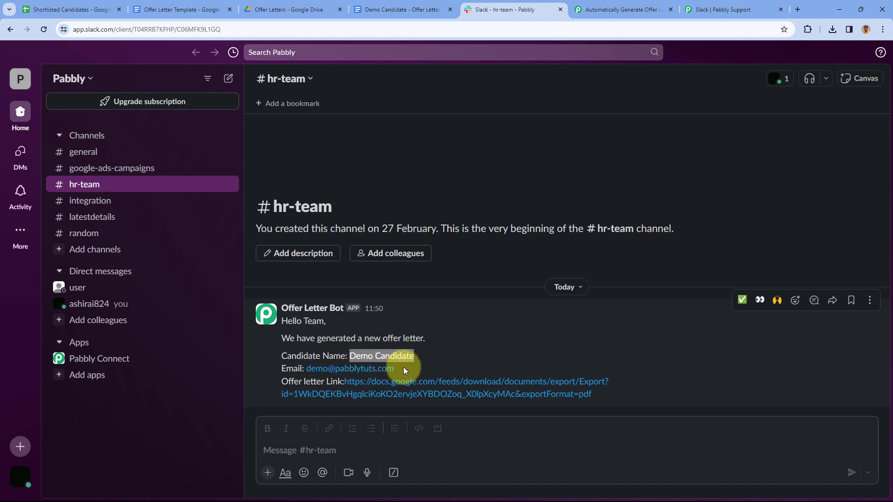
left_click(104, 10)
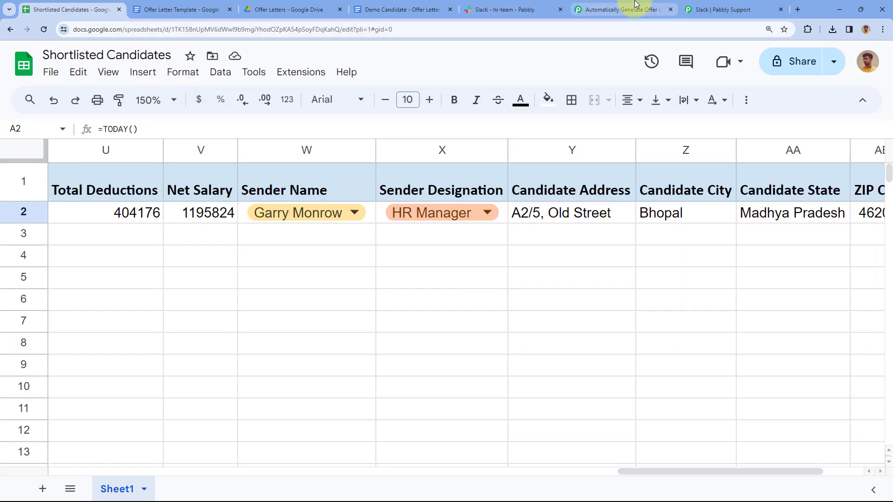
left_click(636, 4)
left_click(537, 7)
left_click_drag(395, 369, 305, 368)
left_click(292, 367)
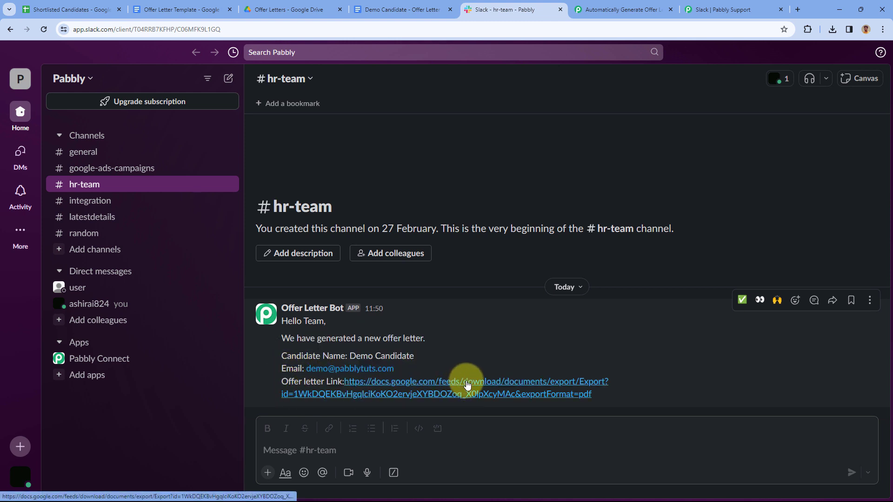
Open the offer letter PDF link from Slack and review all three pages before closing it
left_click(490, 386)
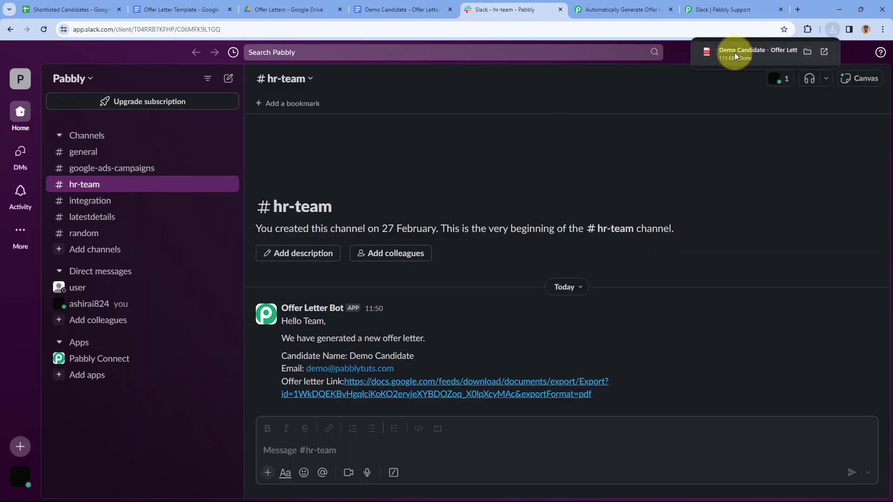
left_click(735, 52)
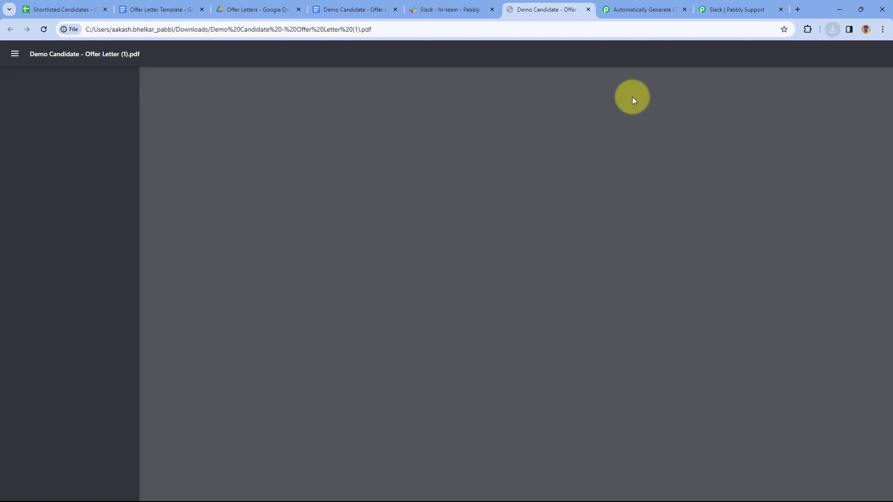
scroll(590, 162, "down", 8)
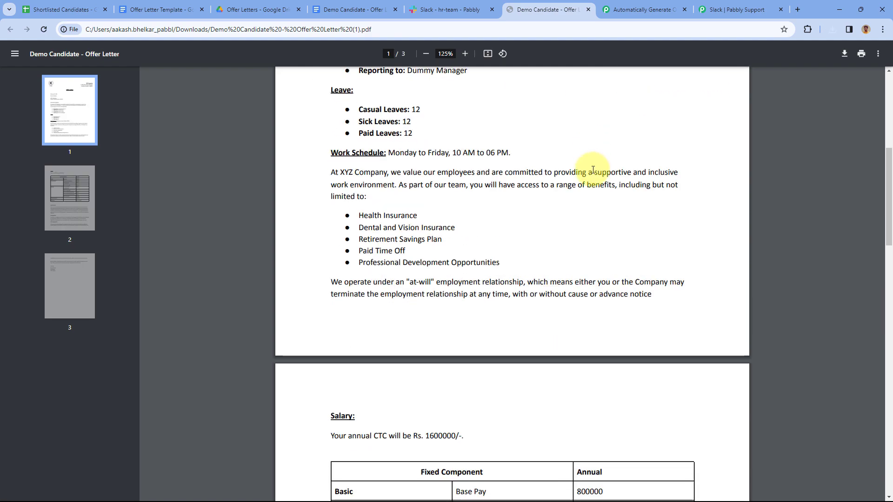
scroll(593, 169, "down", 15)
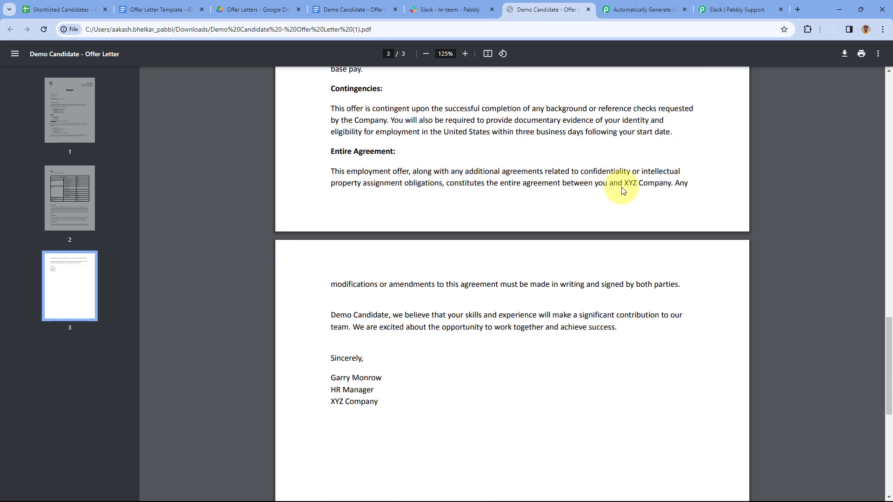
scroll(623, 190, "down", 5)
left_click(589, 9)
Collapse the Slack step and return to the Shortlisted Candidates sheet at column A
left_click(547, 9)
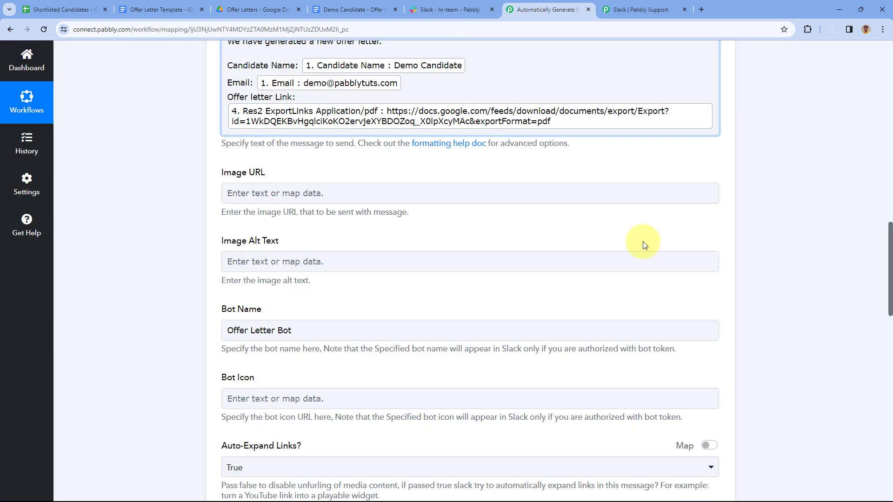
scroll(765, 186, "up", 10)
left_click(718, 196)
scroll(758, 186, "up", 10)
left_click(76, 4)
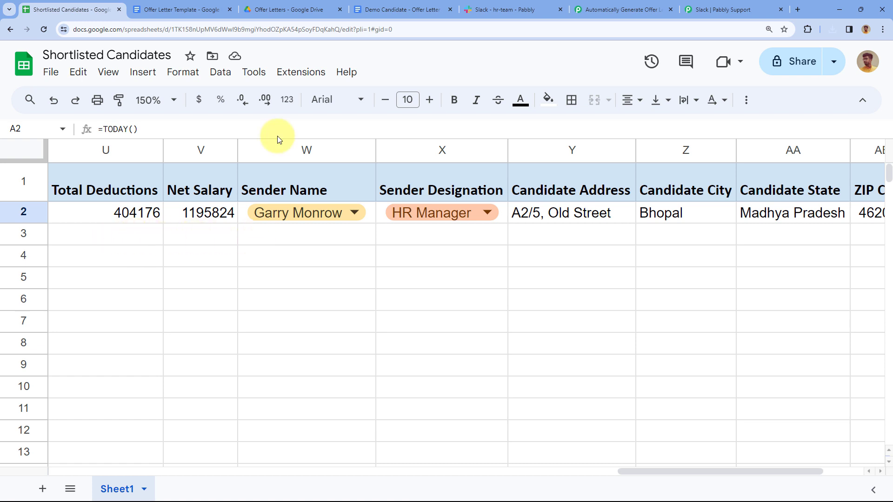
left_click(500, 9)
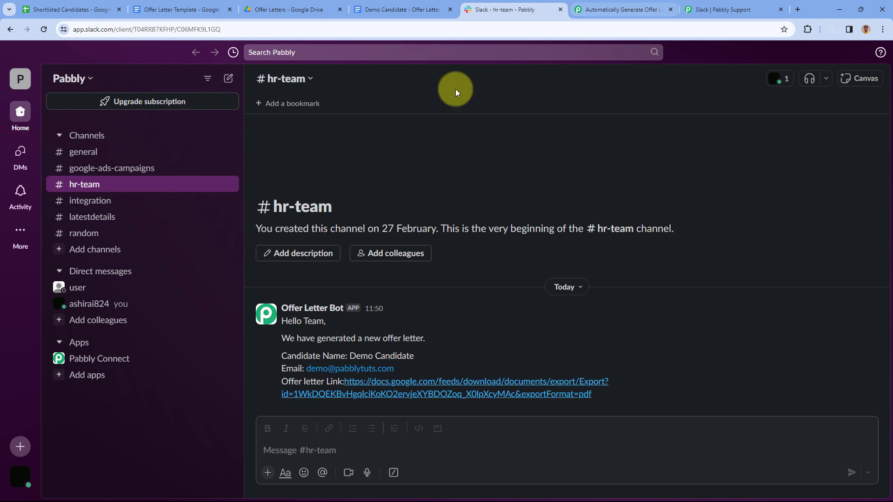
left_click(80, 6)
scroll(213, 245, "left", 15)
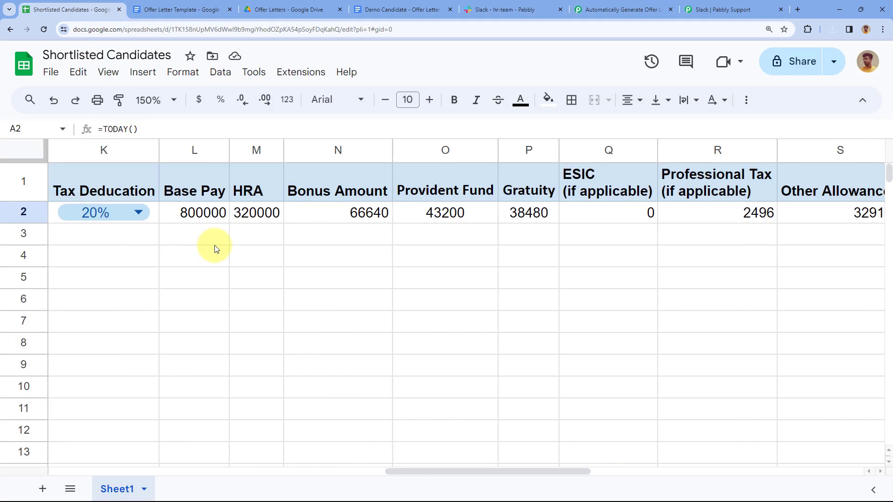
Start row 3 with the date copied from A2, name Test User, and a test email address
left_click(114, 238)
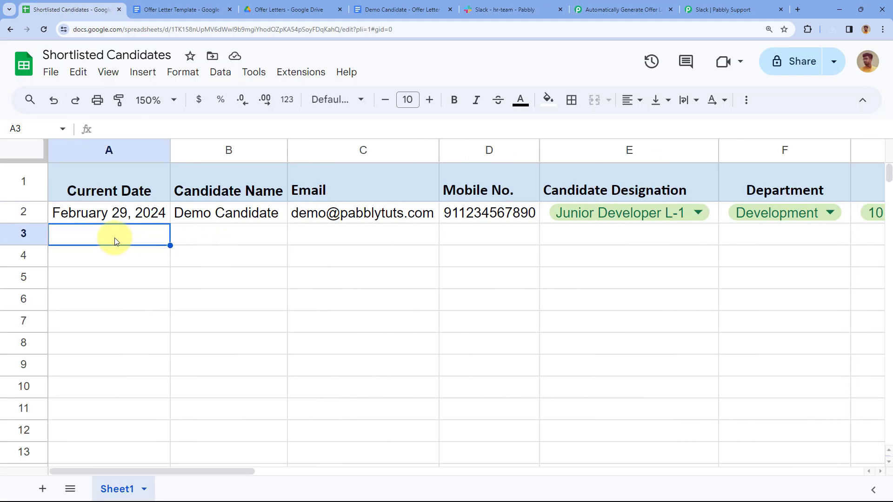
left_click(158, 218)
left_click_drag(170, 224, 199, 236)
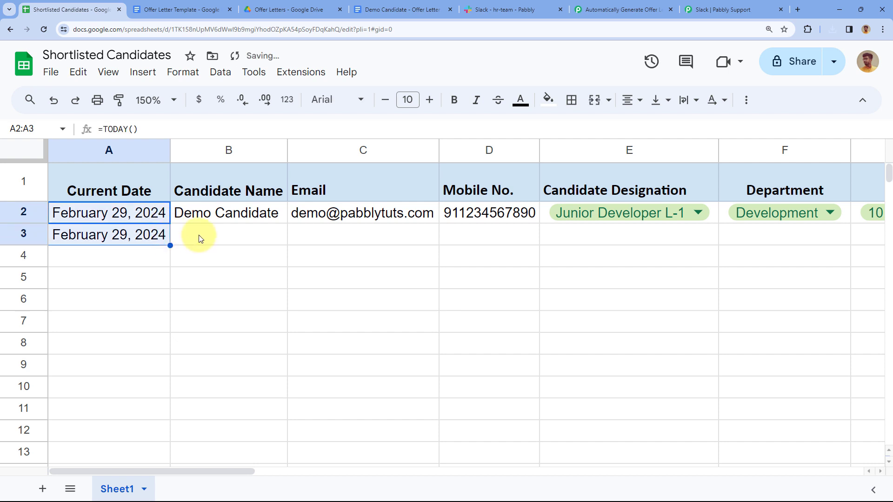
left_click(200, 237)
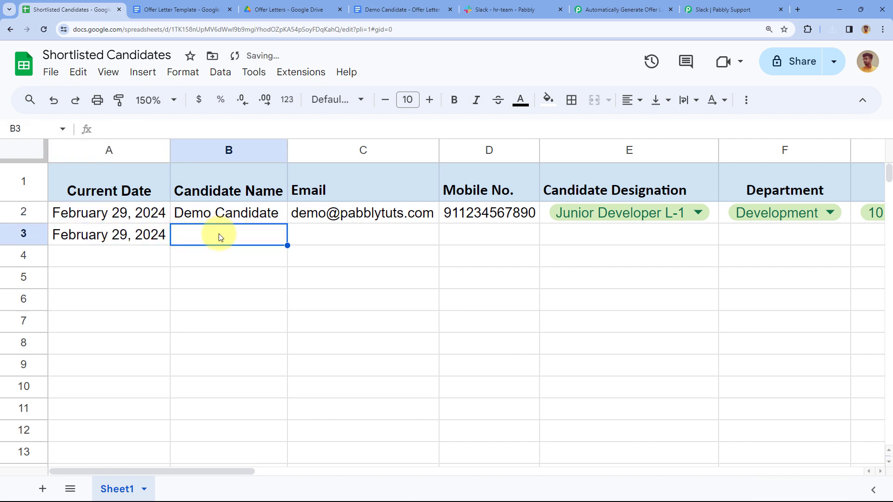
type("Test User")
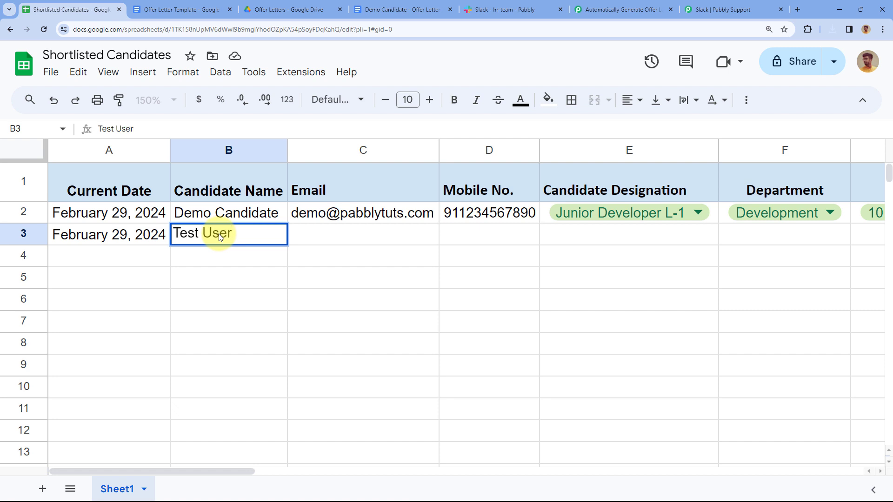
key("Tab")
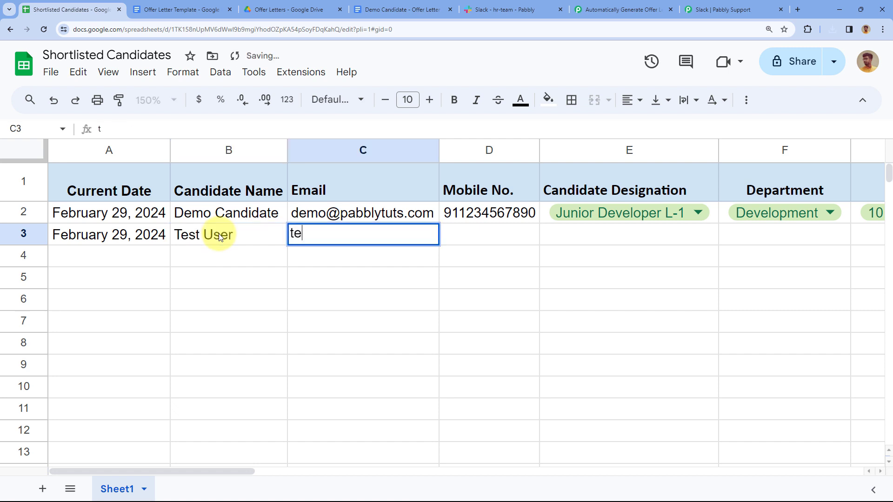
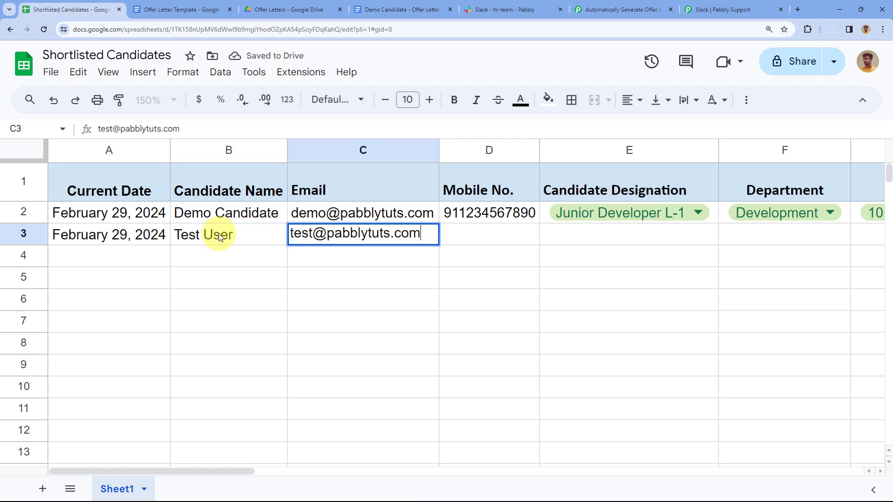
key("Tab")
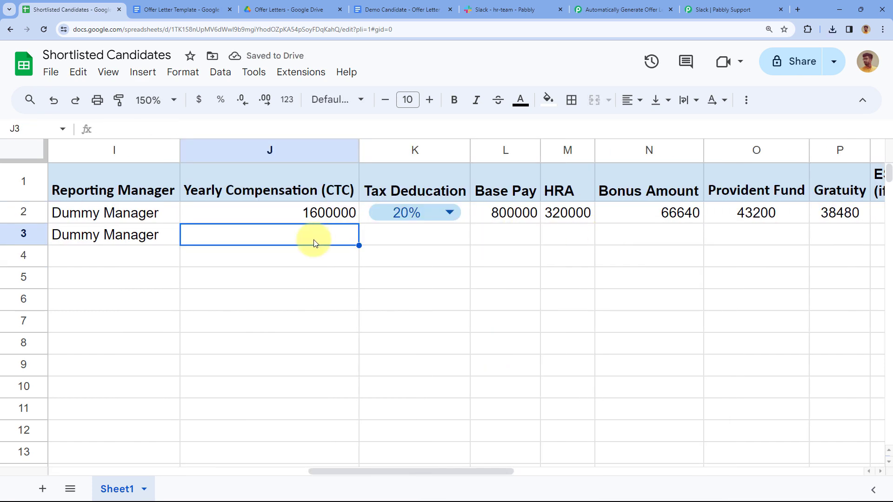
Fill row 3's sender details from row 2, city Delhi, and ZIP code 400001
left_click_drag(392, 223, 392, 226)
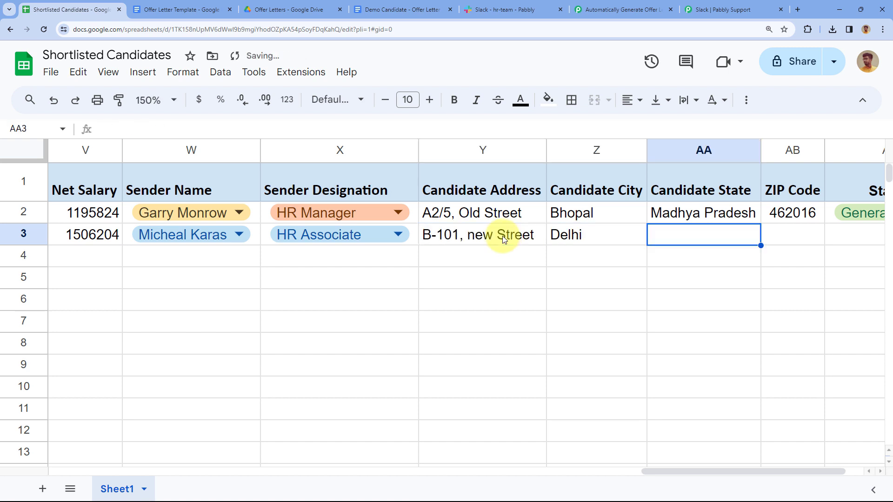
type("Delhi")
left_click(785, 237)
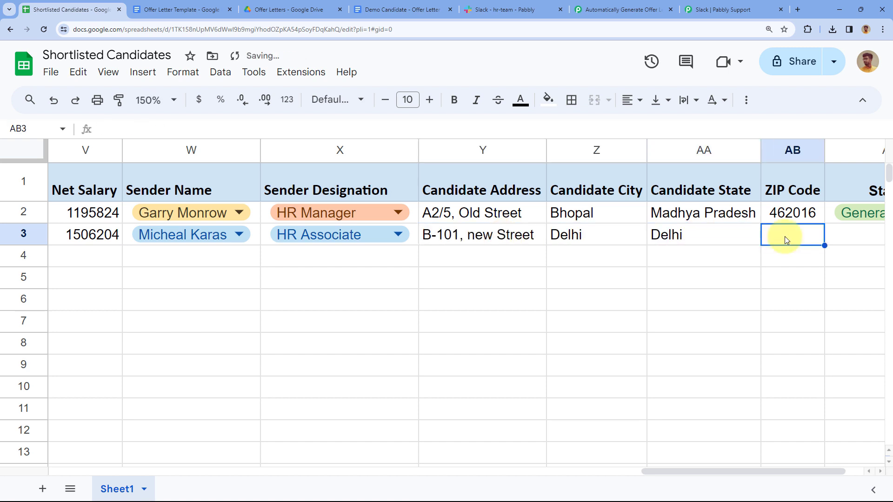
type("400001")
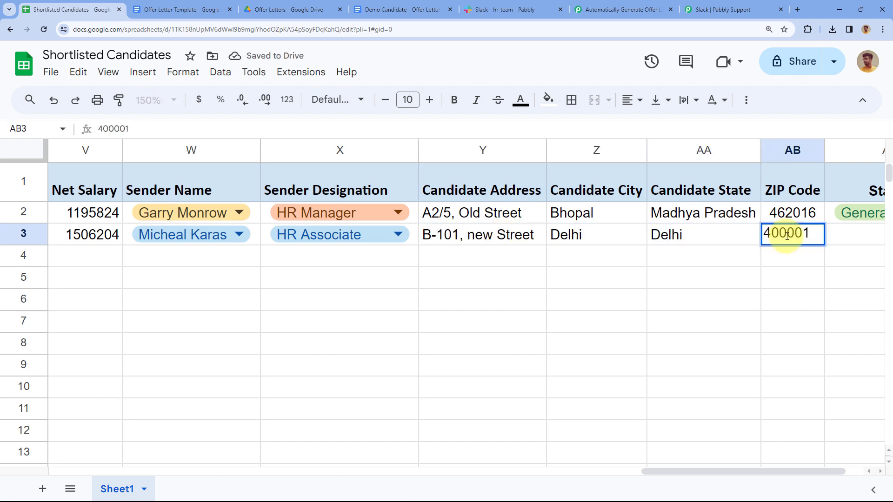
scroll(784, 237, "right", 1)
key("Return")
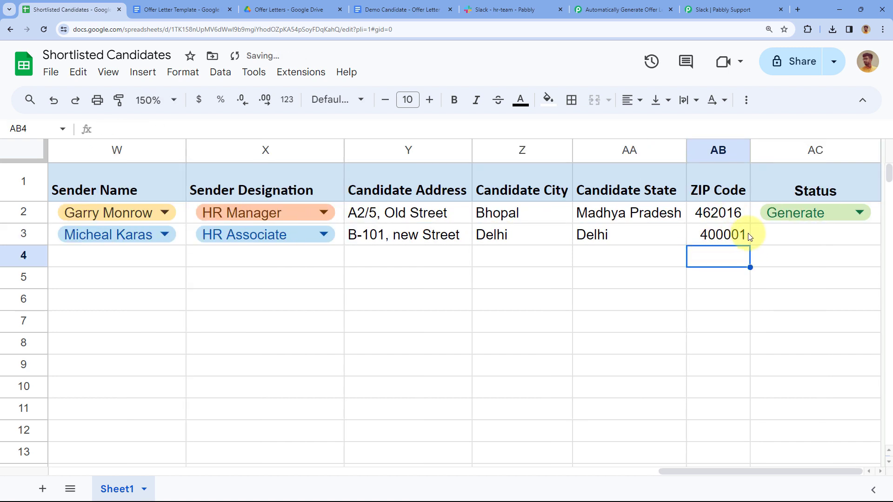
Copy the Status dropdown from AC2 into AC3, leaving Test User's status empty
double_click(870, 218)
left_click(813, 239)
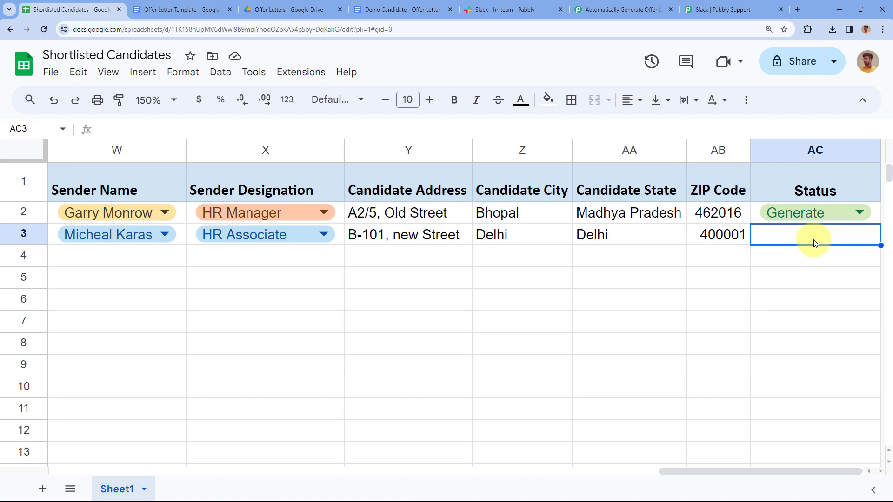
key("ctrl+v")
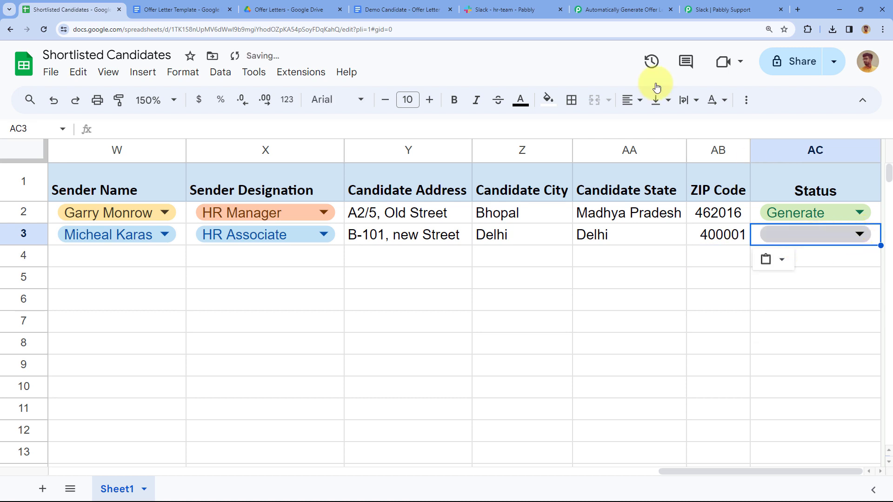
left_click(619, 10)
scroll(511, 200, "down", 1)
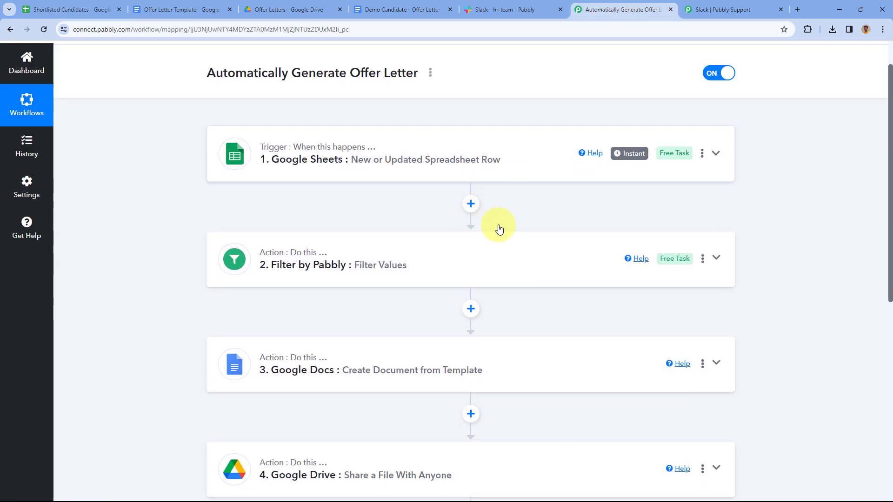
left_click(74, 7)
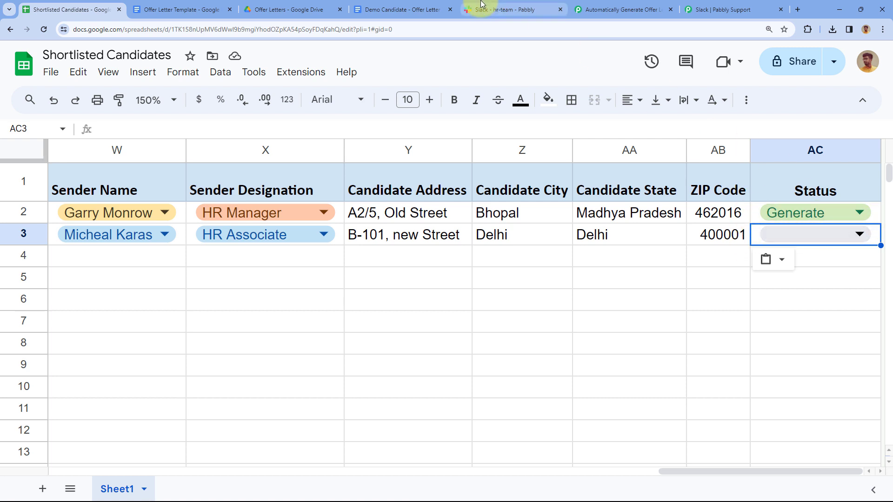
Choose Save in Test User's AC3 Status dropdown, then go back to the Pabbly workflow
left_click(506, 9)
left_click(37, 10)
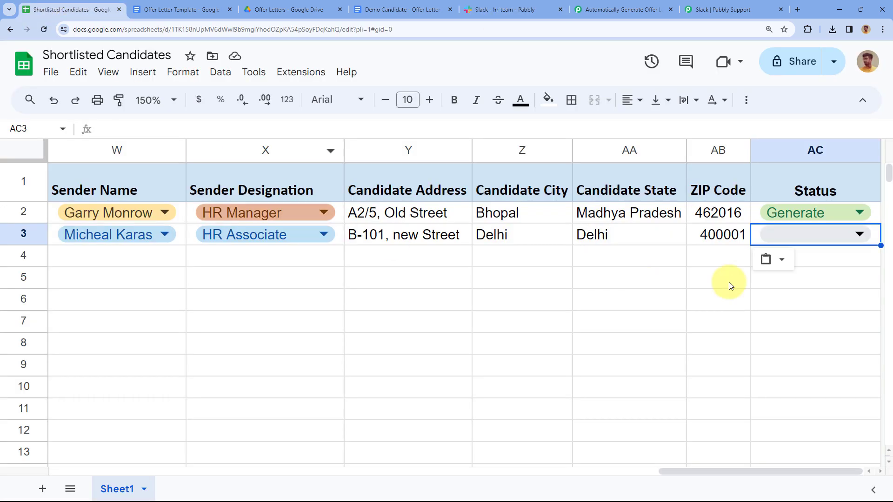
left_click(858, 236)
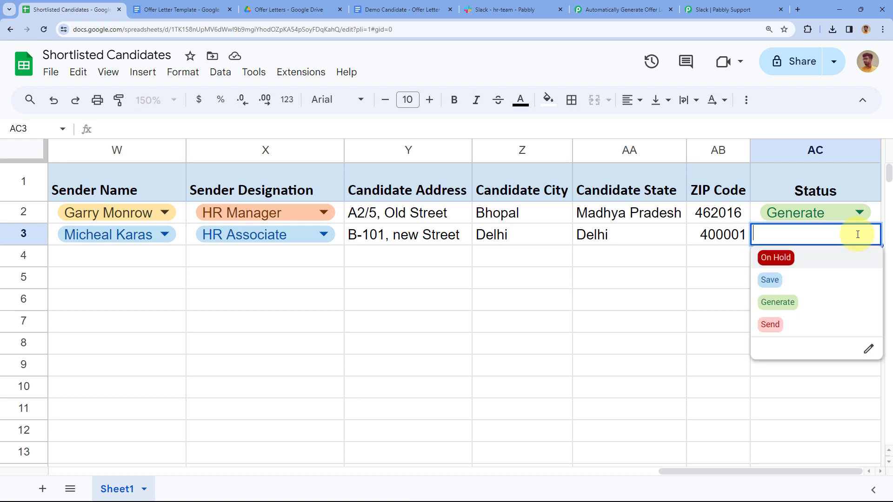
left_click(797, 279)
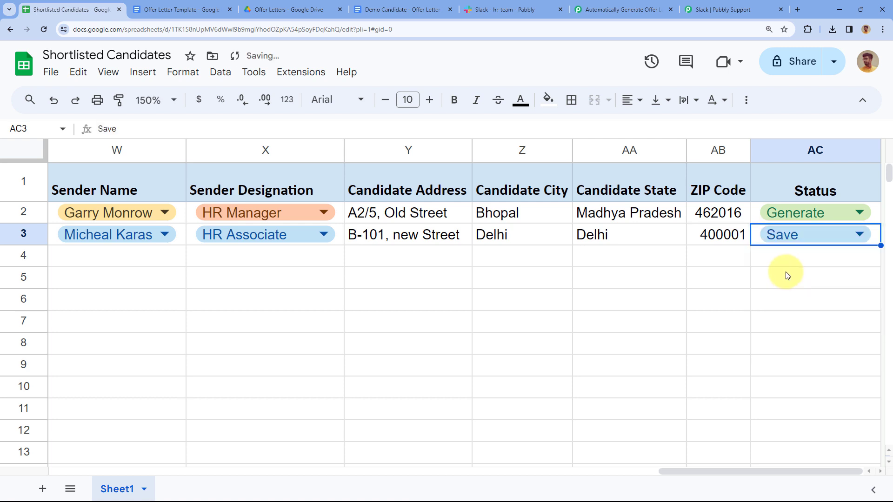
left_click(721, 259)
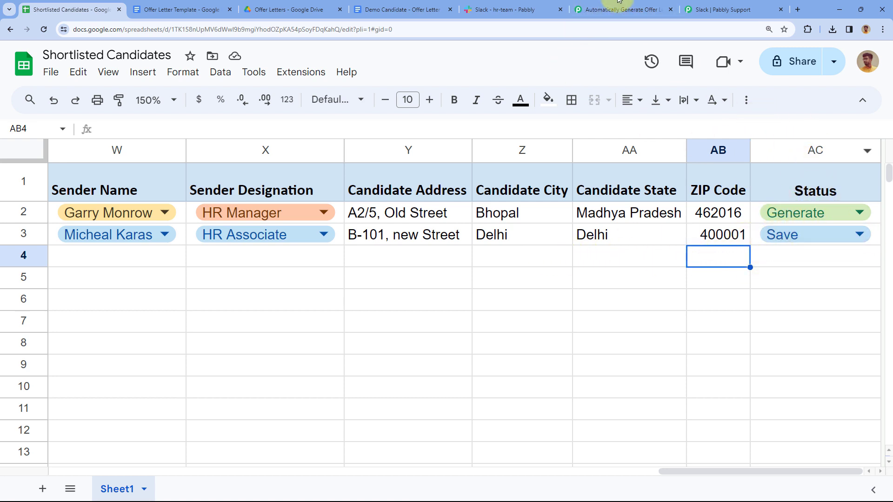
left_click(604, 9)
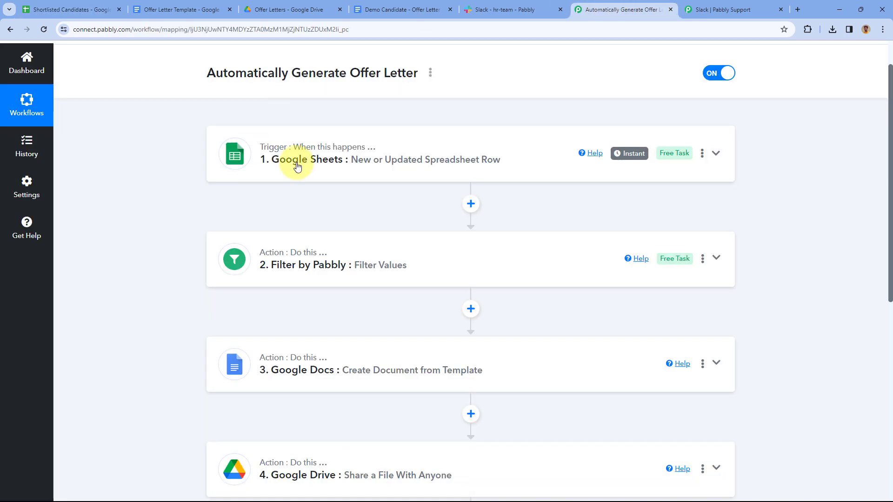
Open the latest run in Task History and check the Google Sheets trigger data for Test User
left_click(36, 147)
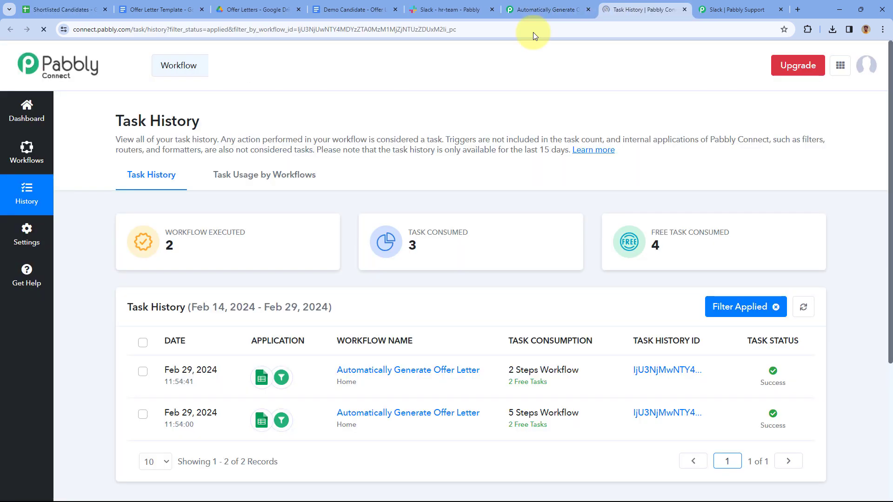
left_click(637, 369)
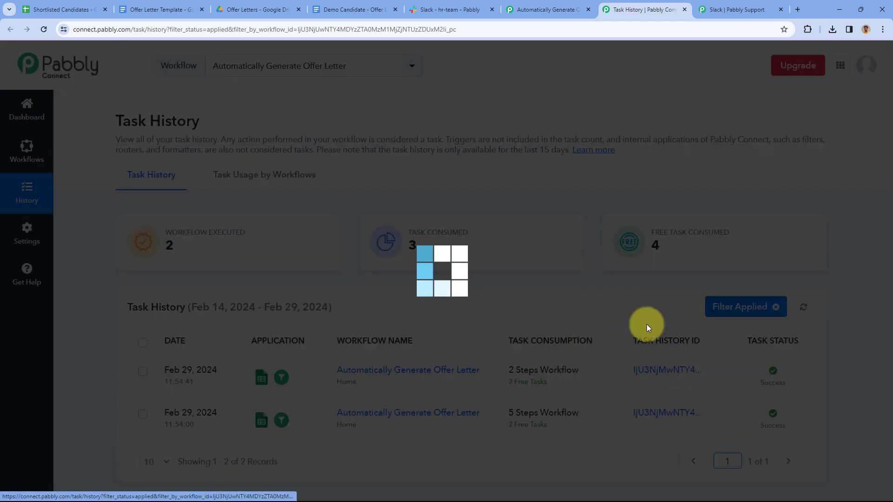
left_click(600, 188)
scroll(606, 318, "down", 3)
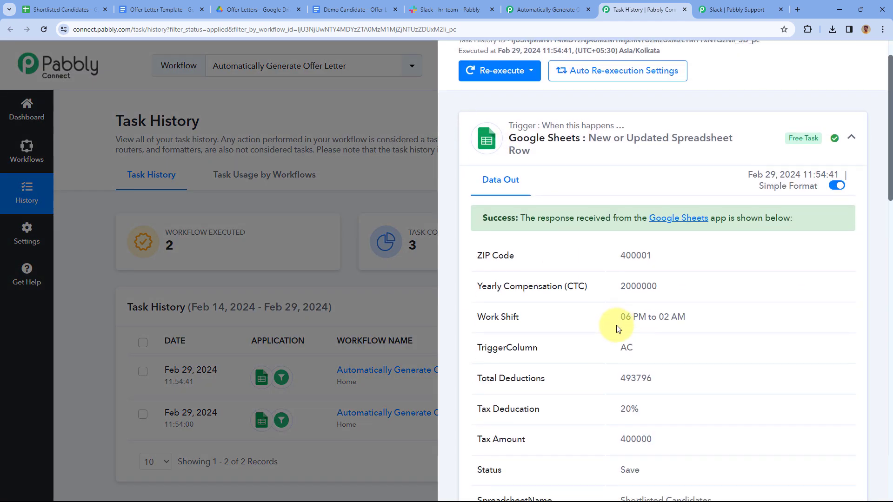
scroll(593, 303, "down", 12)
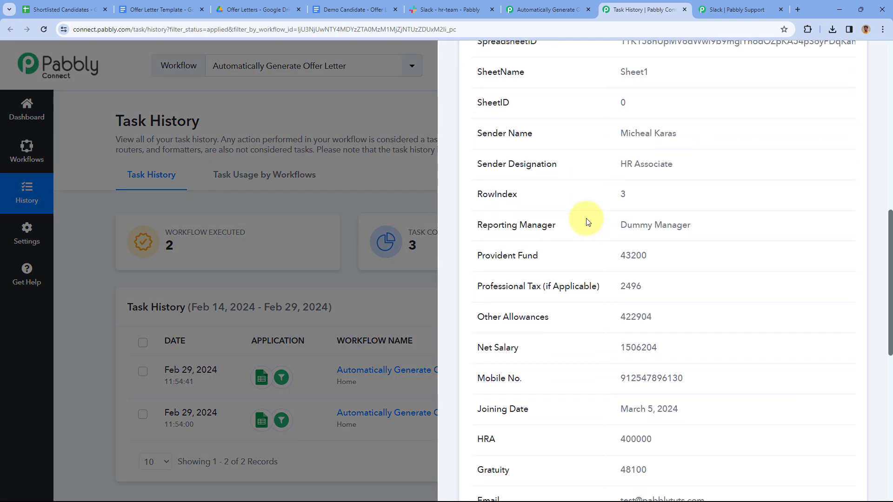
scroll(585, 248, "down", 8)
scroll(657, 253, "up", 4)
left_click_drag(659, 336, 602, 336)
left_click(603, 335)
Expand the Filter by Pabbly step's output, which reads 'Condition is false', then go to Slack hr-team
scroll(576, 279, "down", 3)
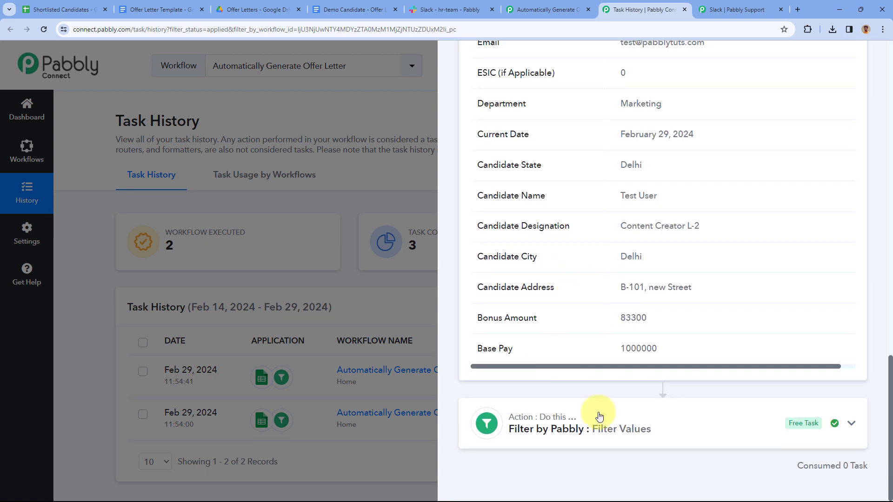
left_click(668, 414)
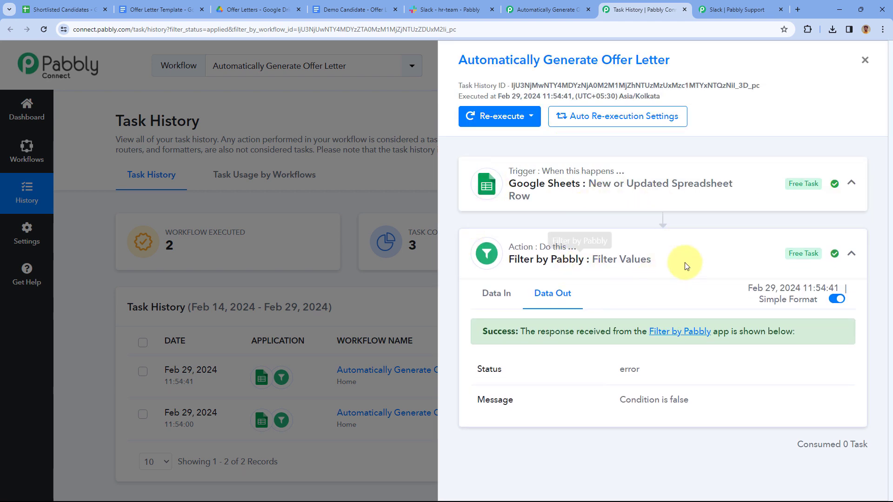
left_click(474, 5)
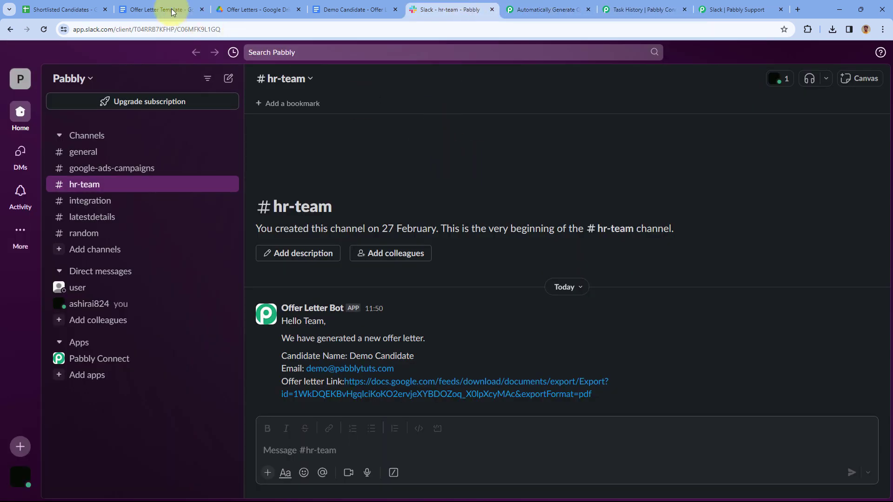
Set cell AC3's Status to Generate in Shortlisted Candidates, then return to the Pabbly workflow
left_click(51, 9)
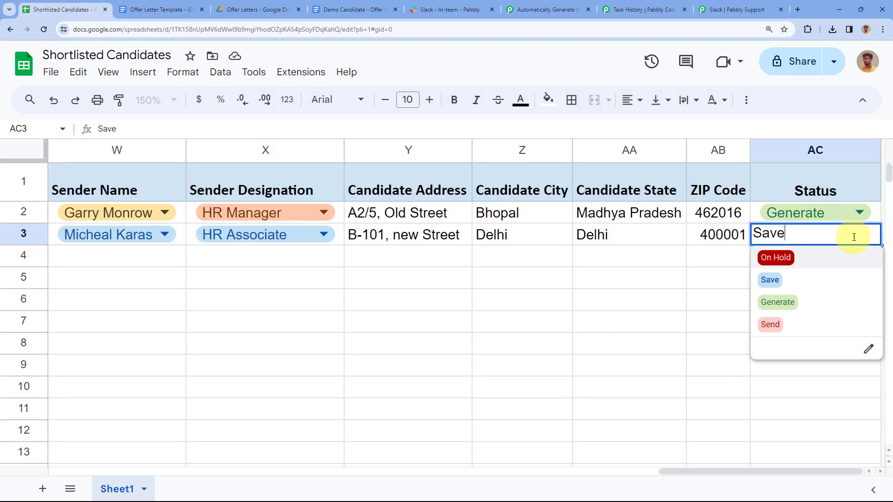
left_click(858, 237)
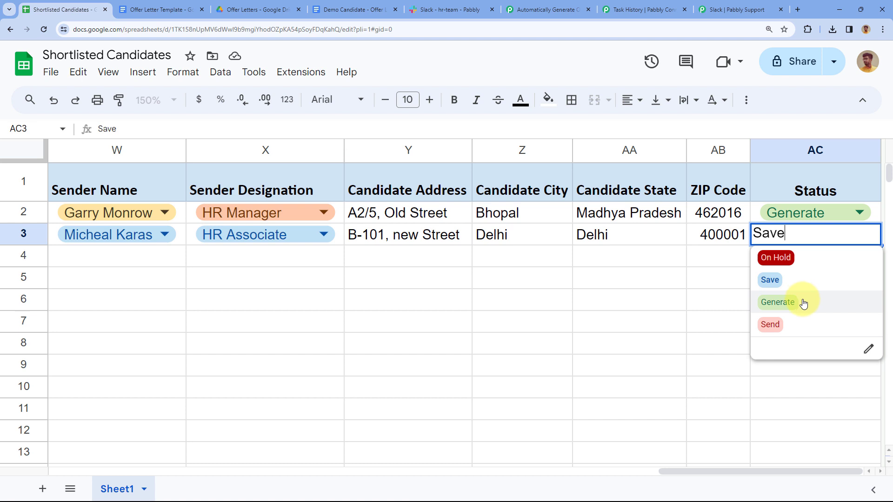
left_click(804, 304)
left_click(718, 256)
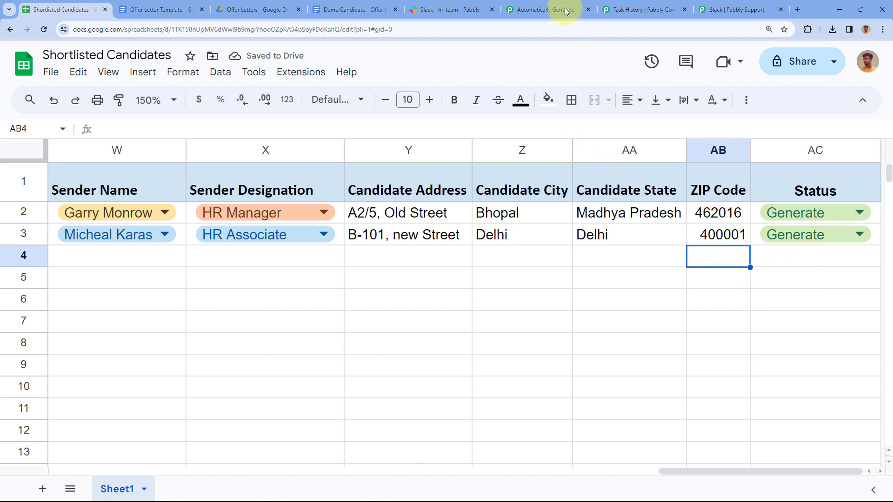
left_click(542, 9)
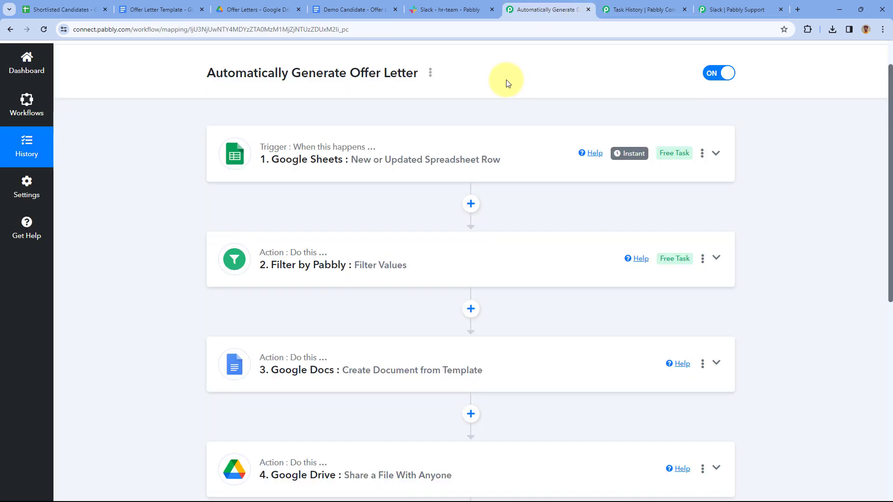
Reload the Offer Letters Drive folder and select the new Test User offer letter file
left_click(255, 12)
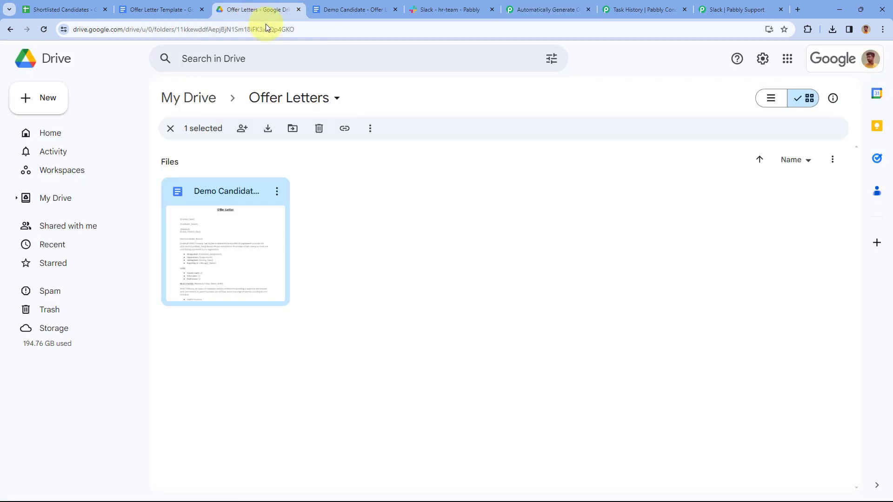
left_click(376, 183)
left_click(42, 29)
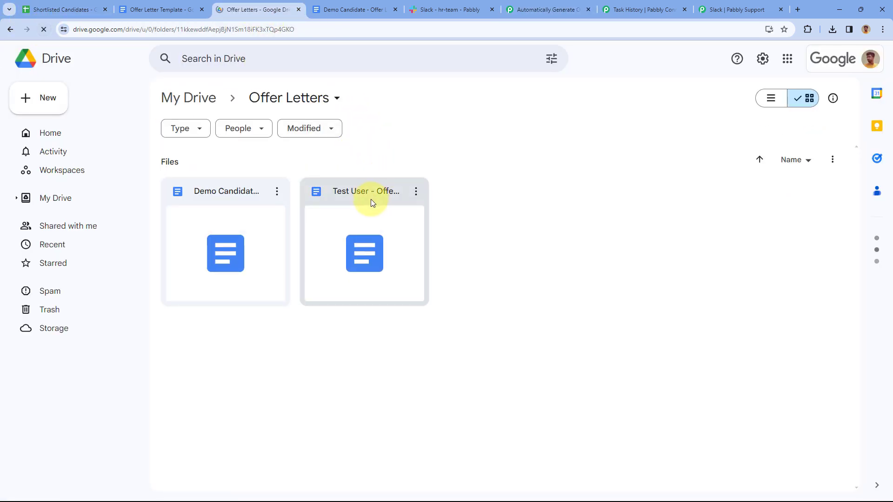
left_click(368, 199)
Open the Test User - Offer Letter doc and scroll through its filled-in fields
double_click(366, 197)
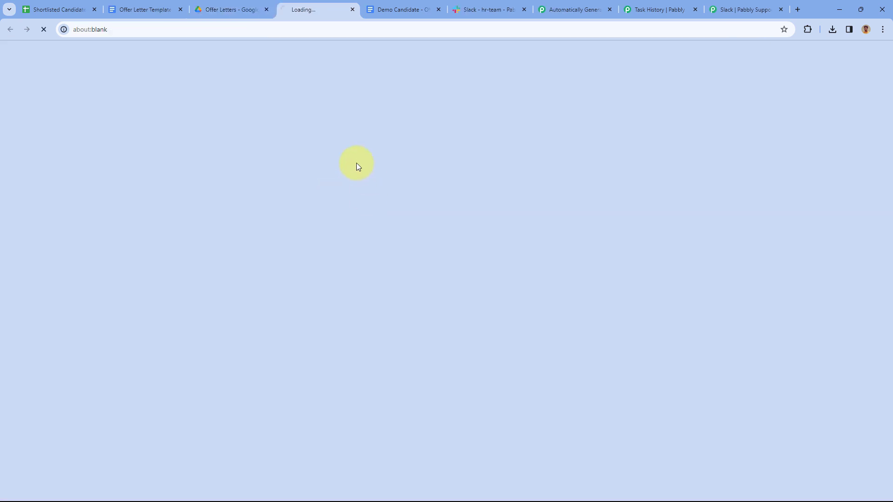
scroll(372, 200, "down", 5)
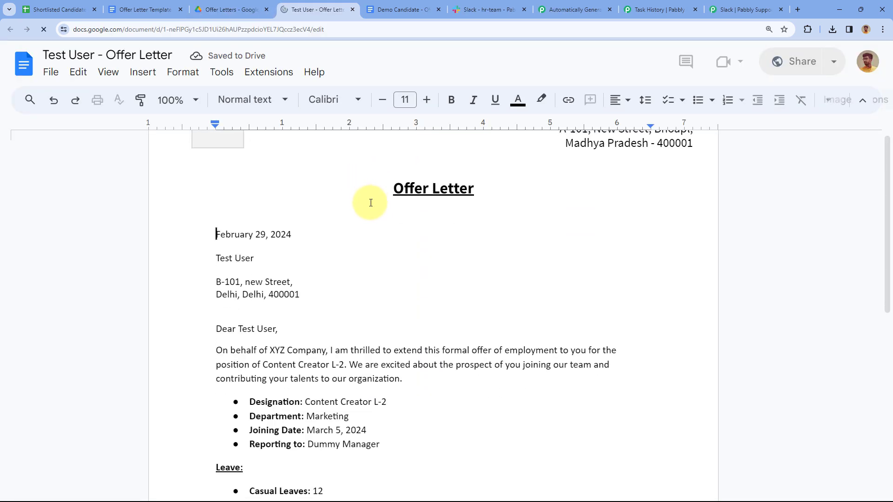
scroll(297, 161, "up", 1)
scroll(327, 165, "down", 7)
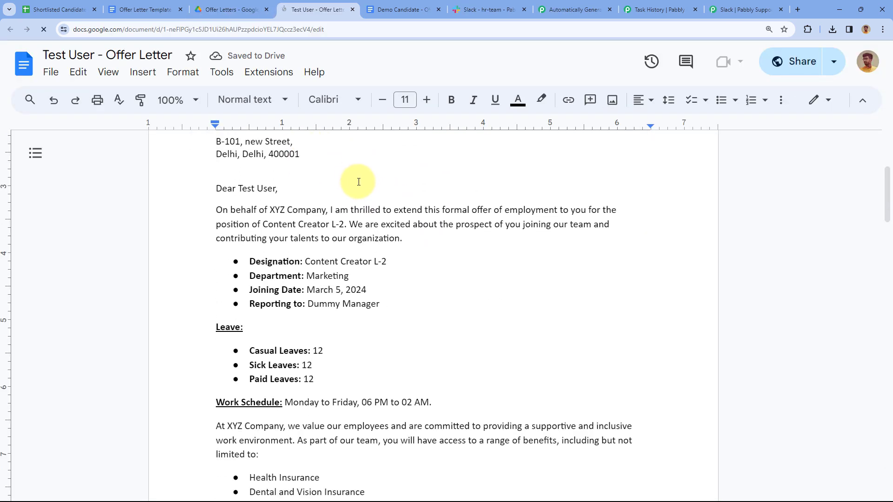
scroll(355, 191, "down", 9)
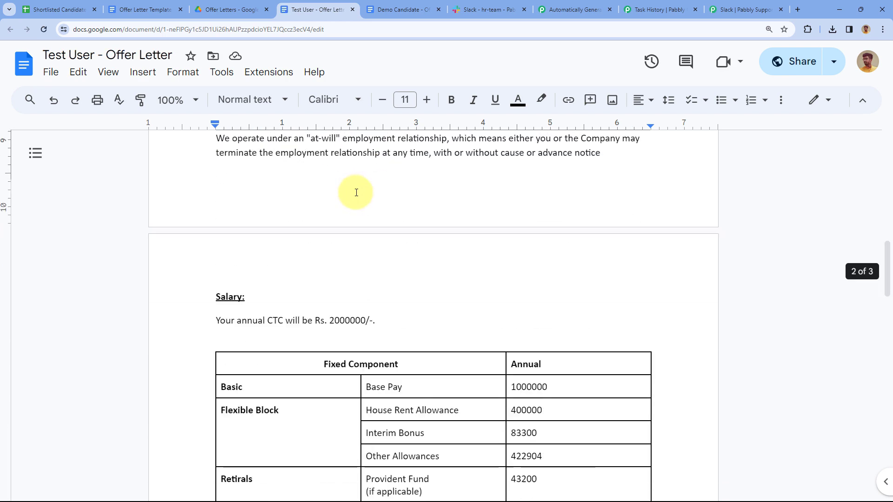
scroll(325, 205, "up", 4)
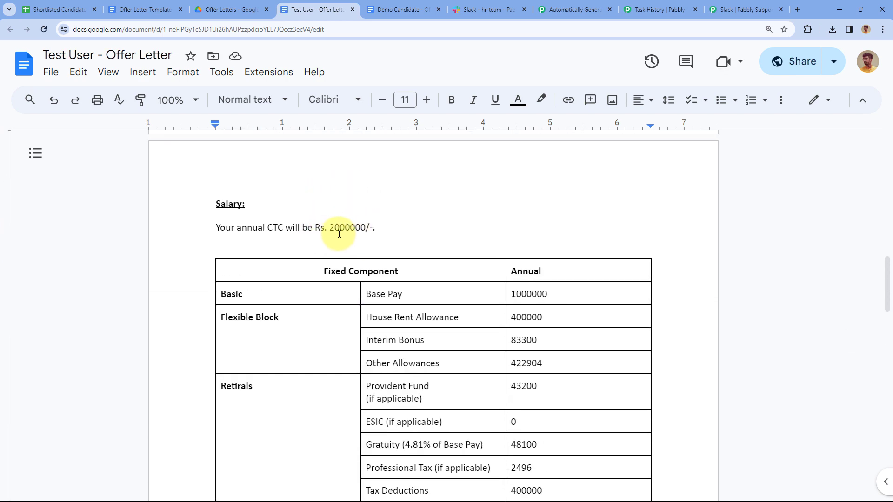
scroll(481, 243, "down", 3)
scroll(481, 243, "down", 15)
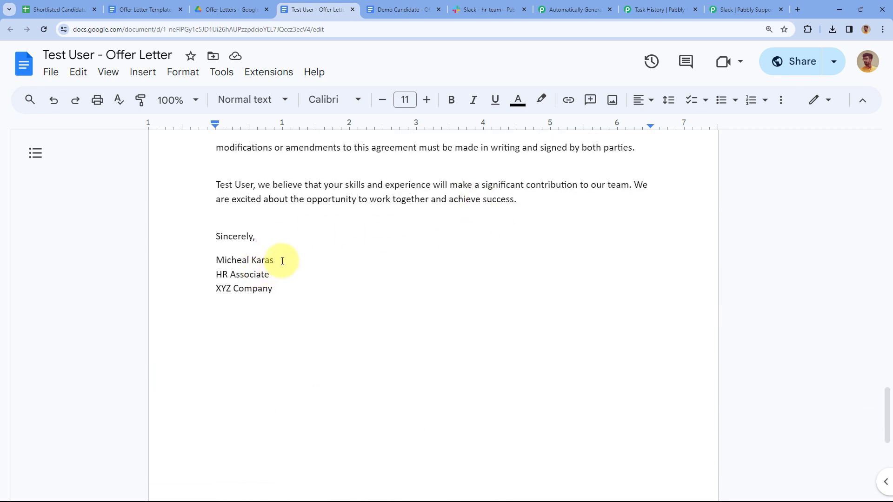
Check the signature block's sender name and HR Associate designation, then return to Slack hr-team
left_click_drag(279, 260, 218, 259)
left_click(272, 275)
triple_click(259, 274)
left_click(289, 277)
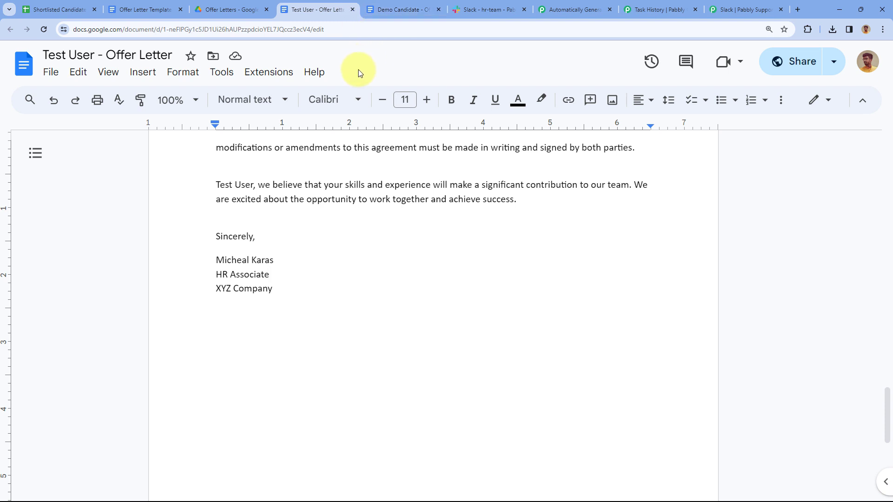
left_click(472, 9)
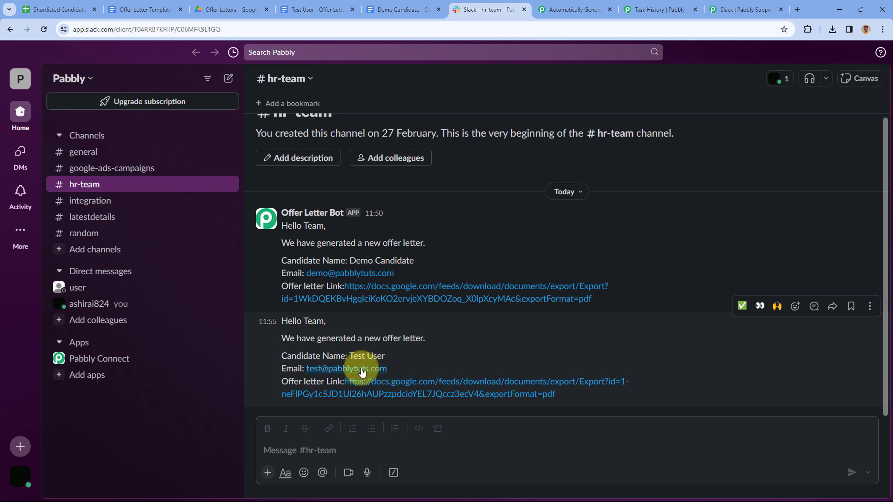
Open the Offer letter link in the latest Test User bot message to download the PDF
left_click(449, 388)
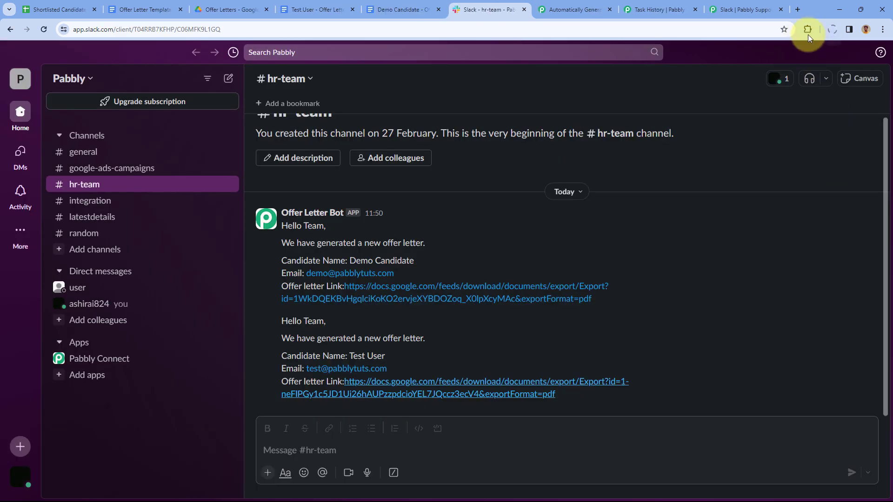
Open the downloaded Test User offer letter PDF and scroll through its pages
left_click(768, 49)
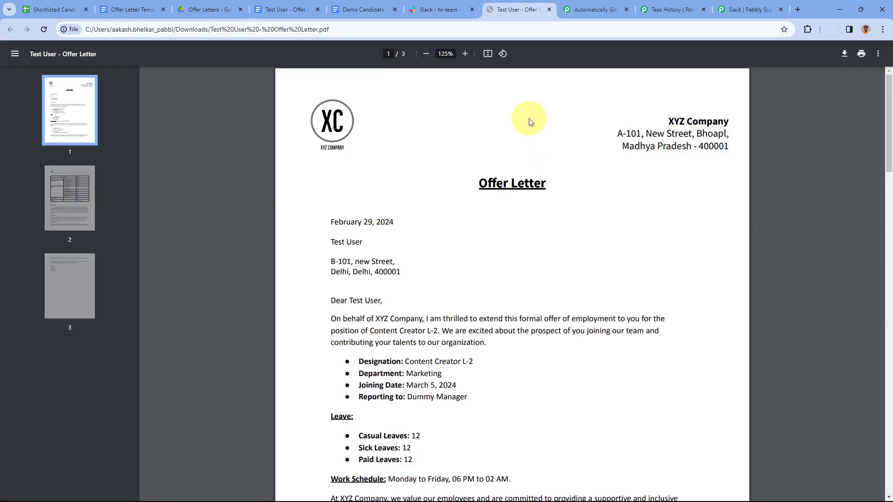
scroll(573, 144, "down", 3)
scroll(576, 160, "down", 12)
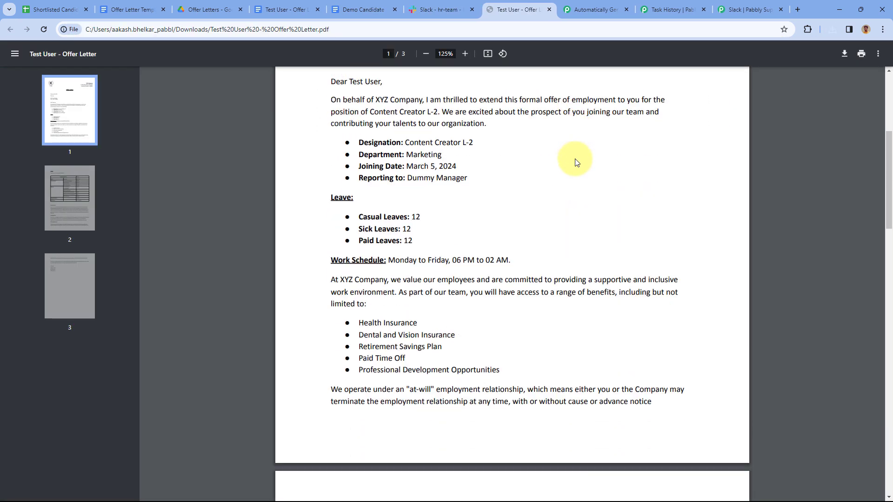
scroll(575, 165, "down", 1)
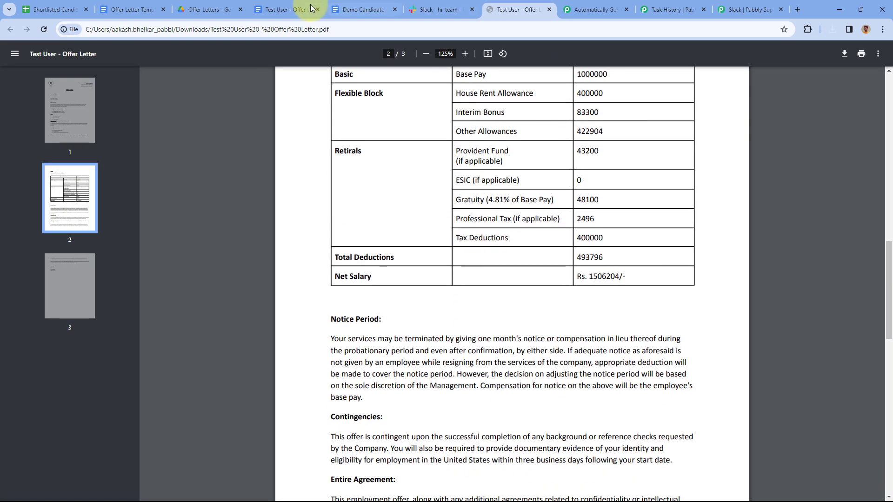
Close the offer letter document and PDF tabs and return to the Pabbly workflow
left_click(317, 9)
left_click(318, 9)
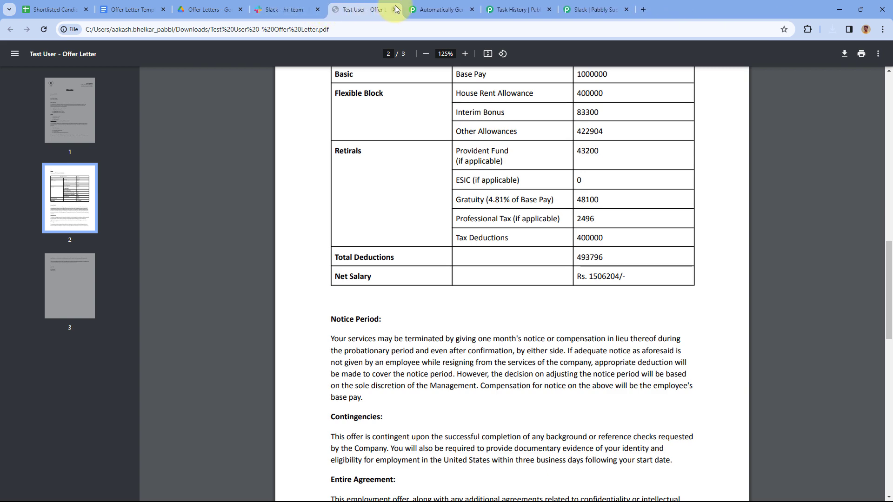
left_click(394, 9)
left_click(365, 9)
scroll(484, 105, "up", 1)
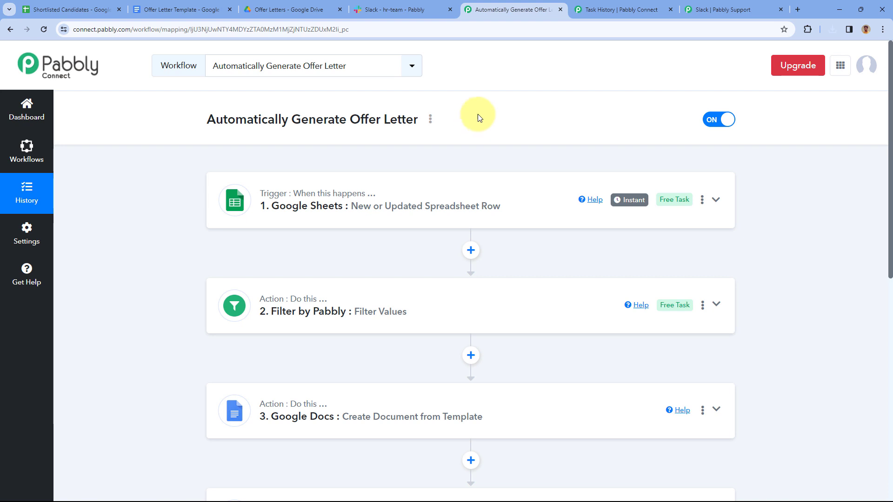
scroll(438, 201, "down", 4)
scroll(488, 261, "down", 4)
scroll(512, 208, "up", 5)
left_click(70, 9)
scroll(413, 259, "left", 5)
scroll(413, 258, "left", 8)
left_click(488, 9)
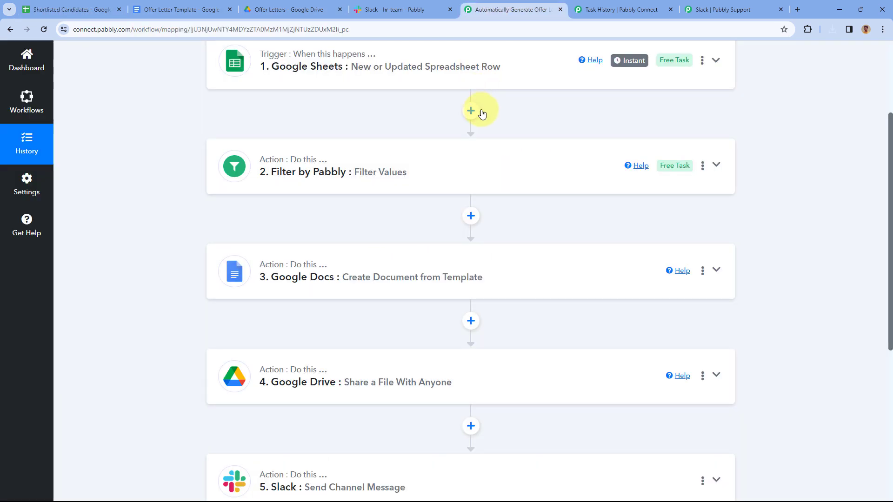
scroll(480, 112, "up", 3)
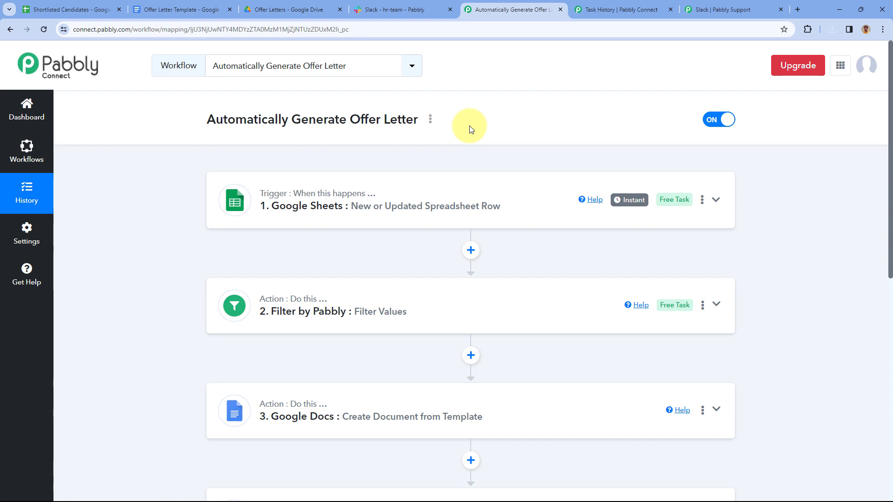